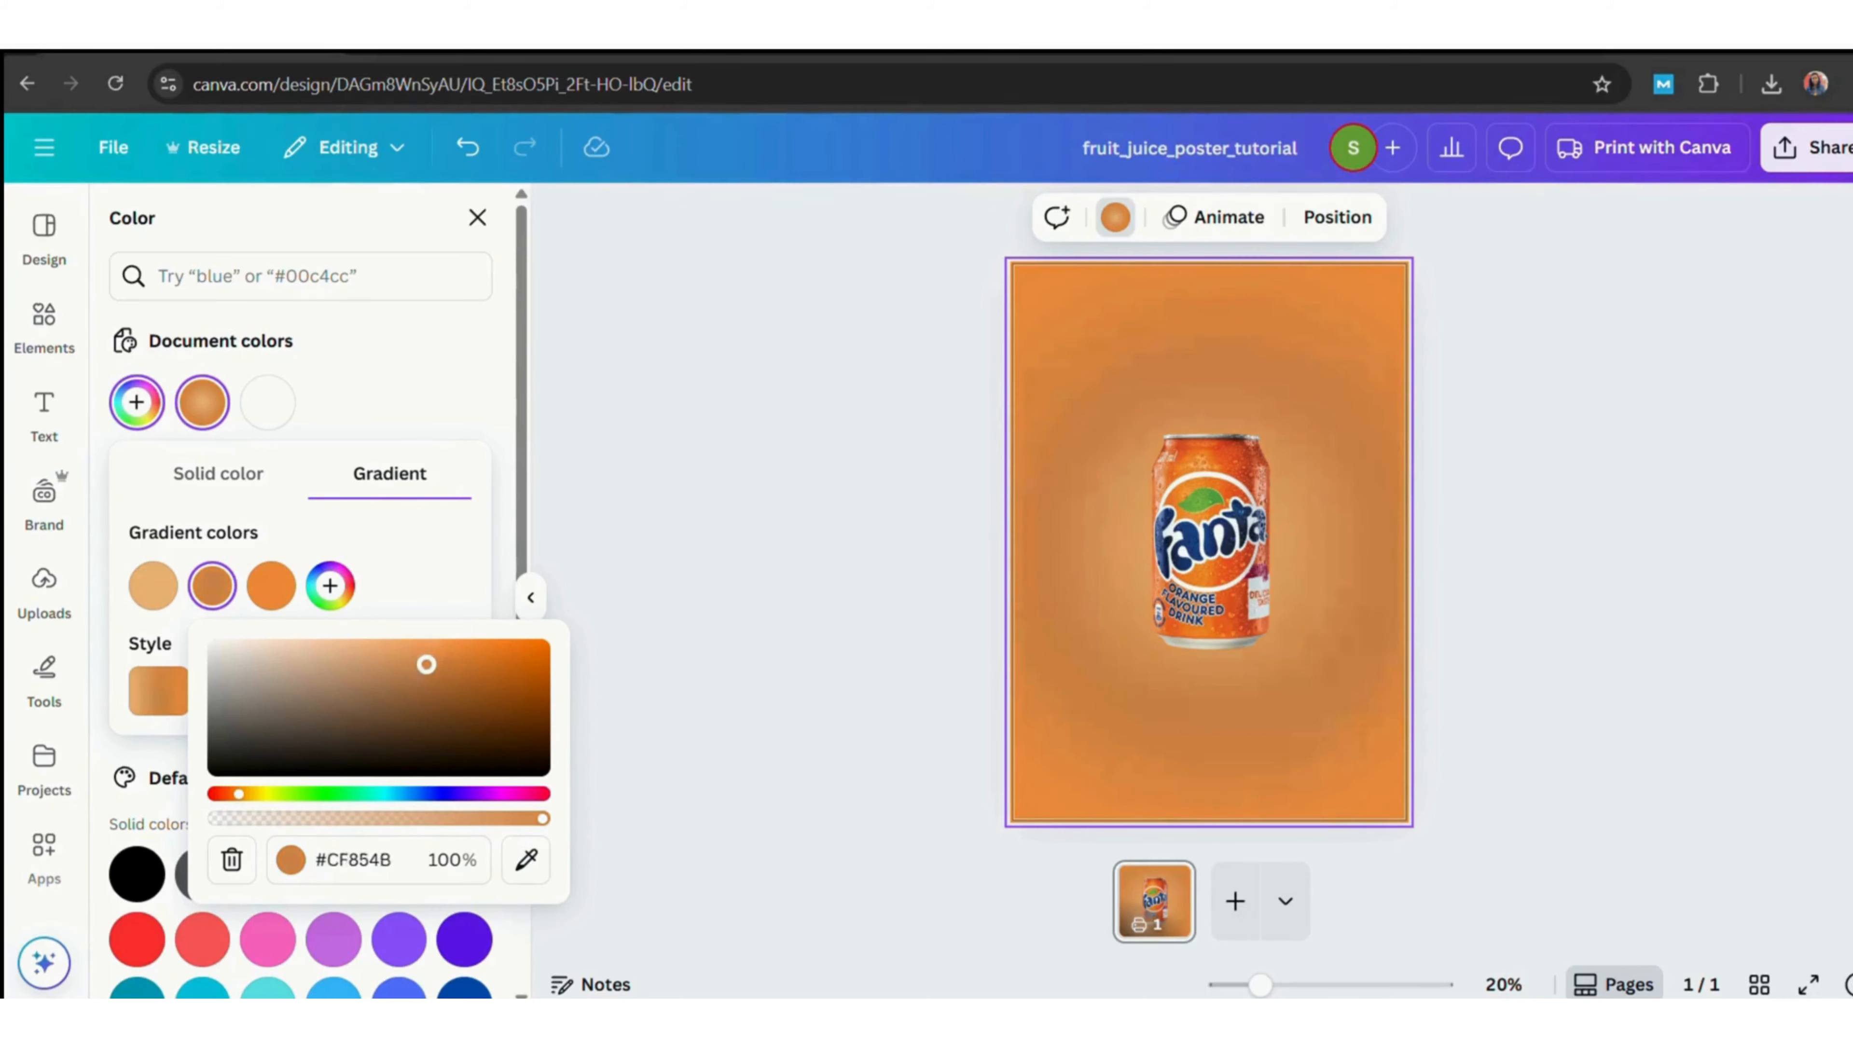
# Add a gradient colour to the background and set the third gradient stop to light peach #FFC89C.
pyautogui.click(272, 585)
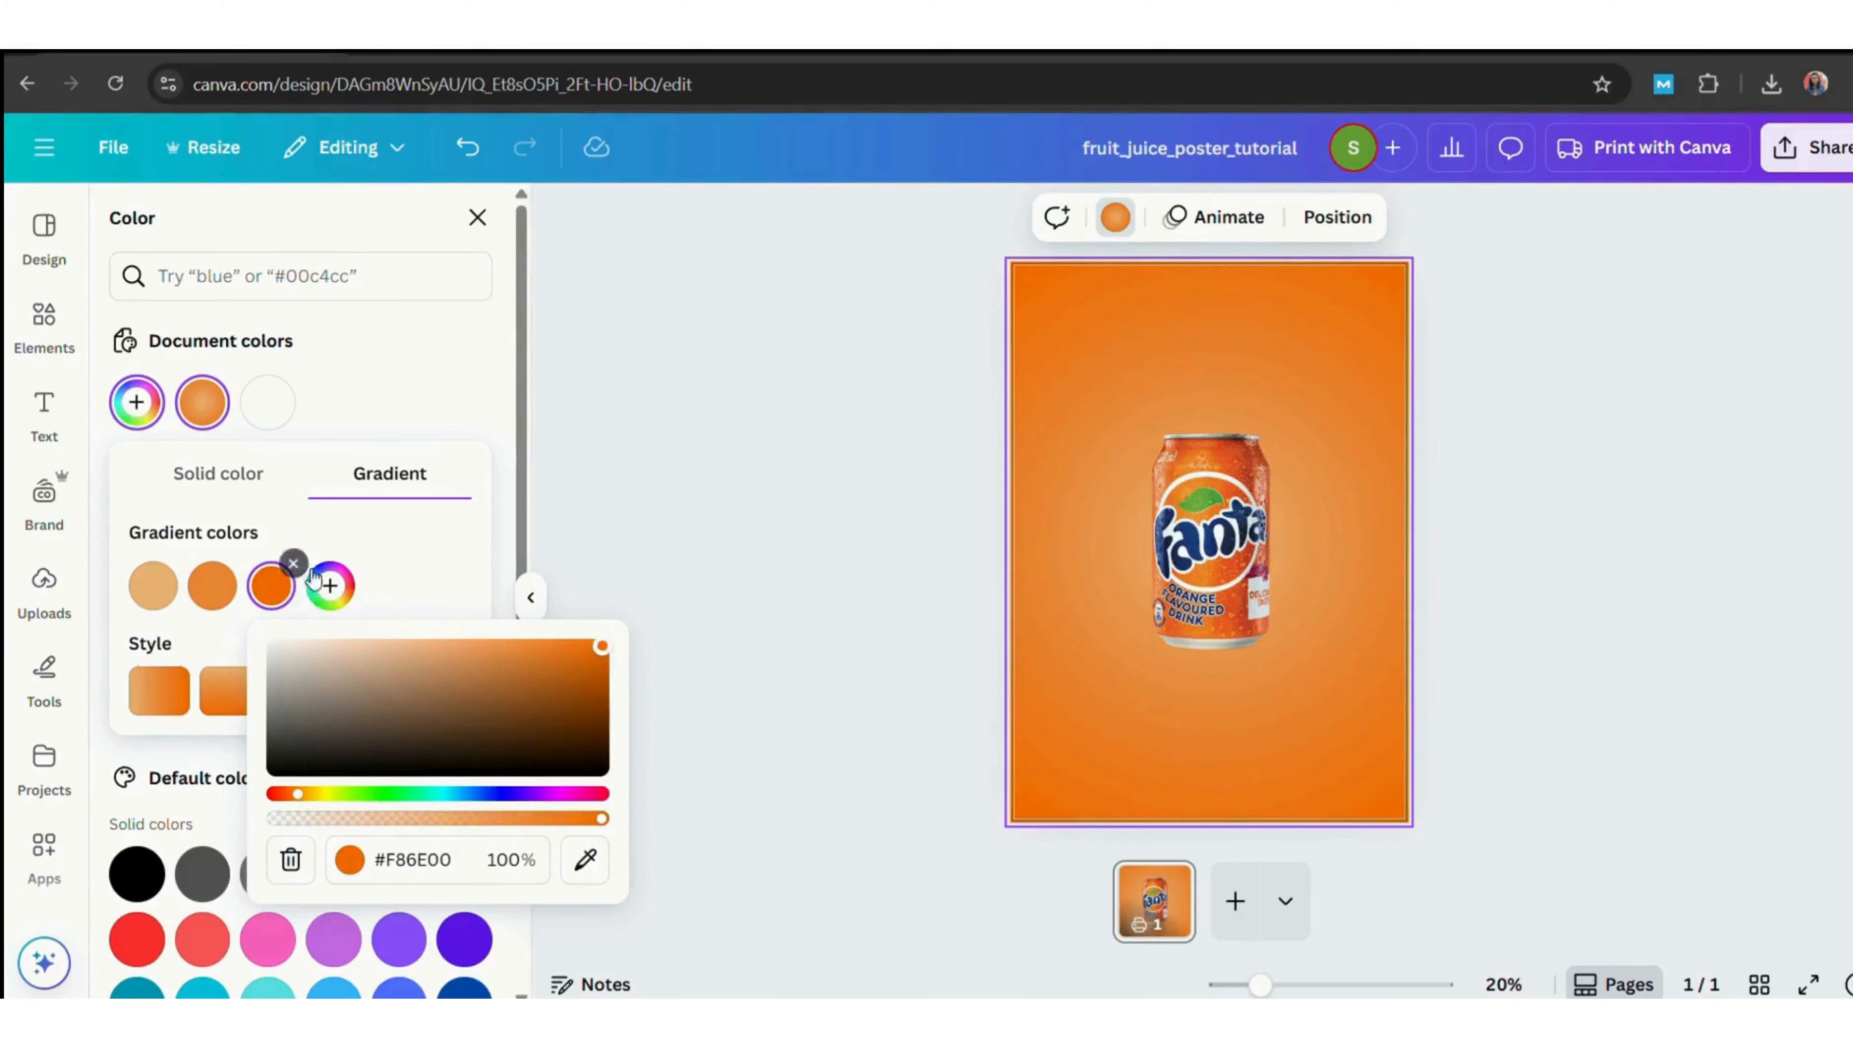
pyautogui.click(327, 583)
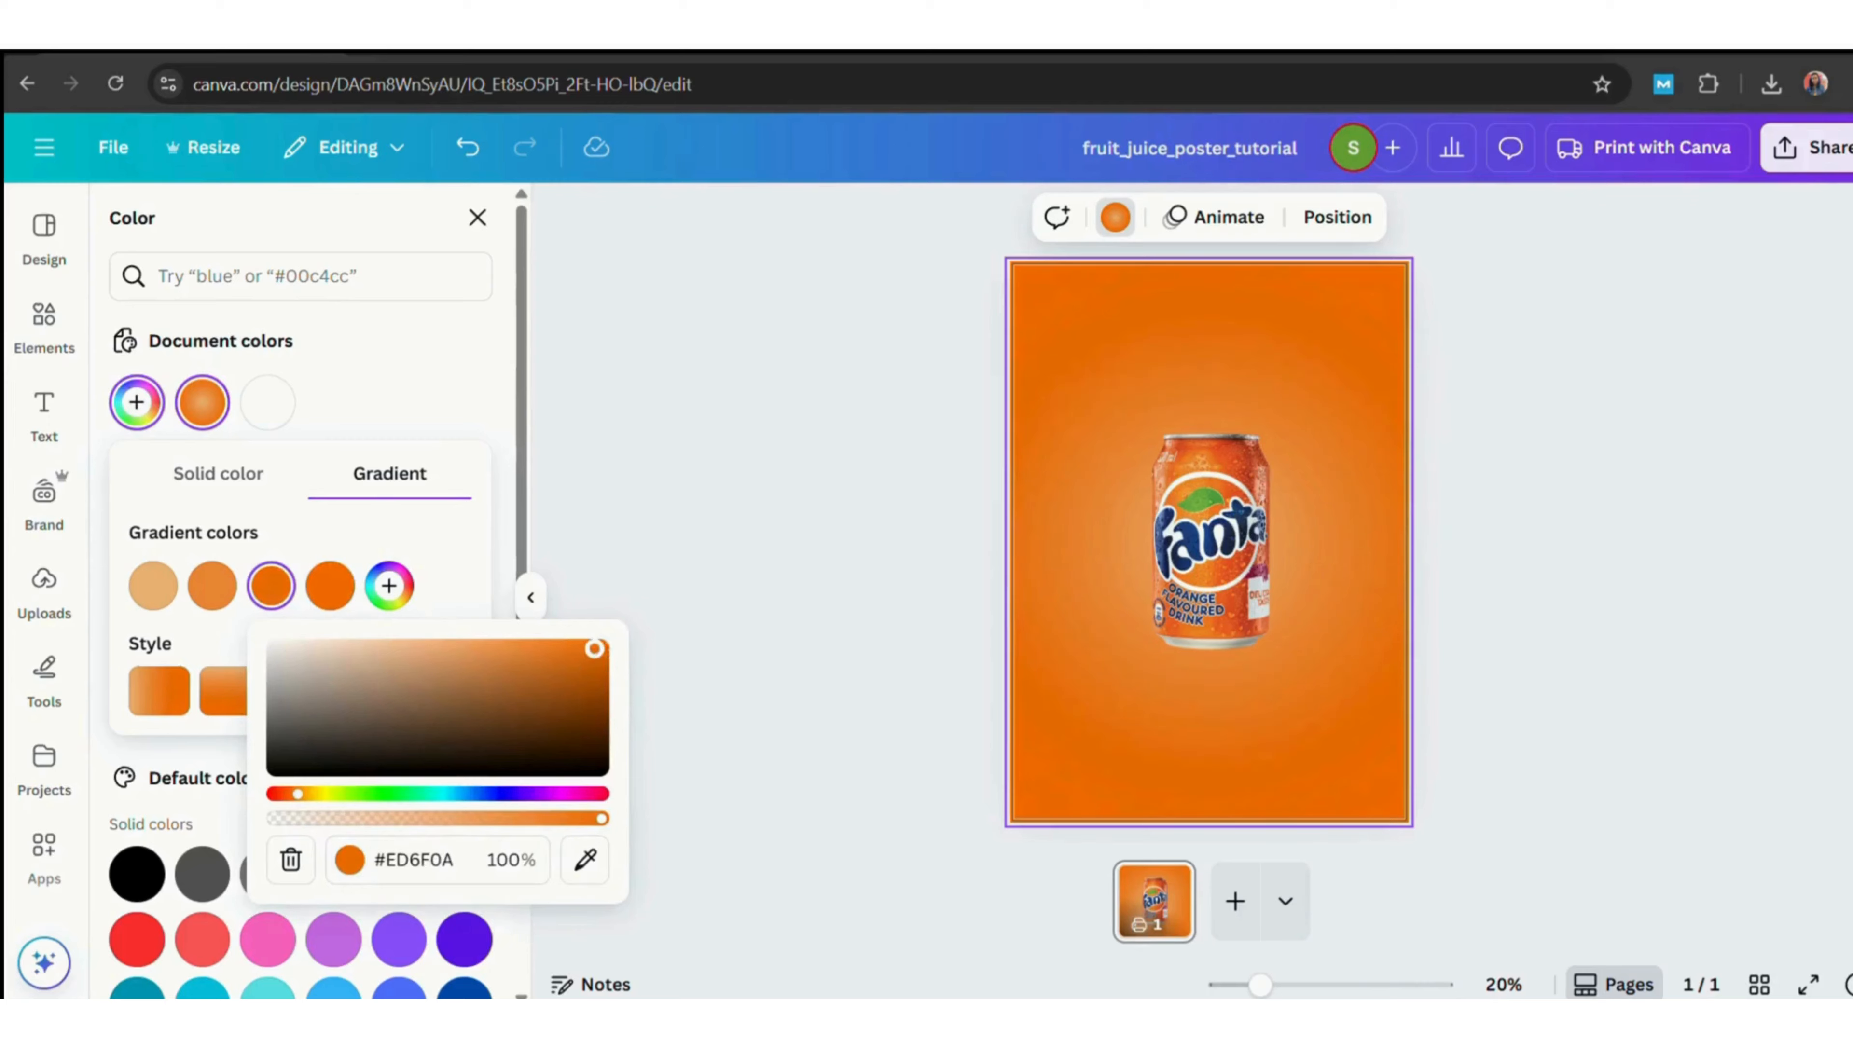
pyautogui.moveTo(594, 648); pyautogui.dragTo(399, 645)
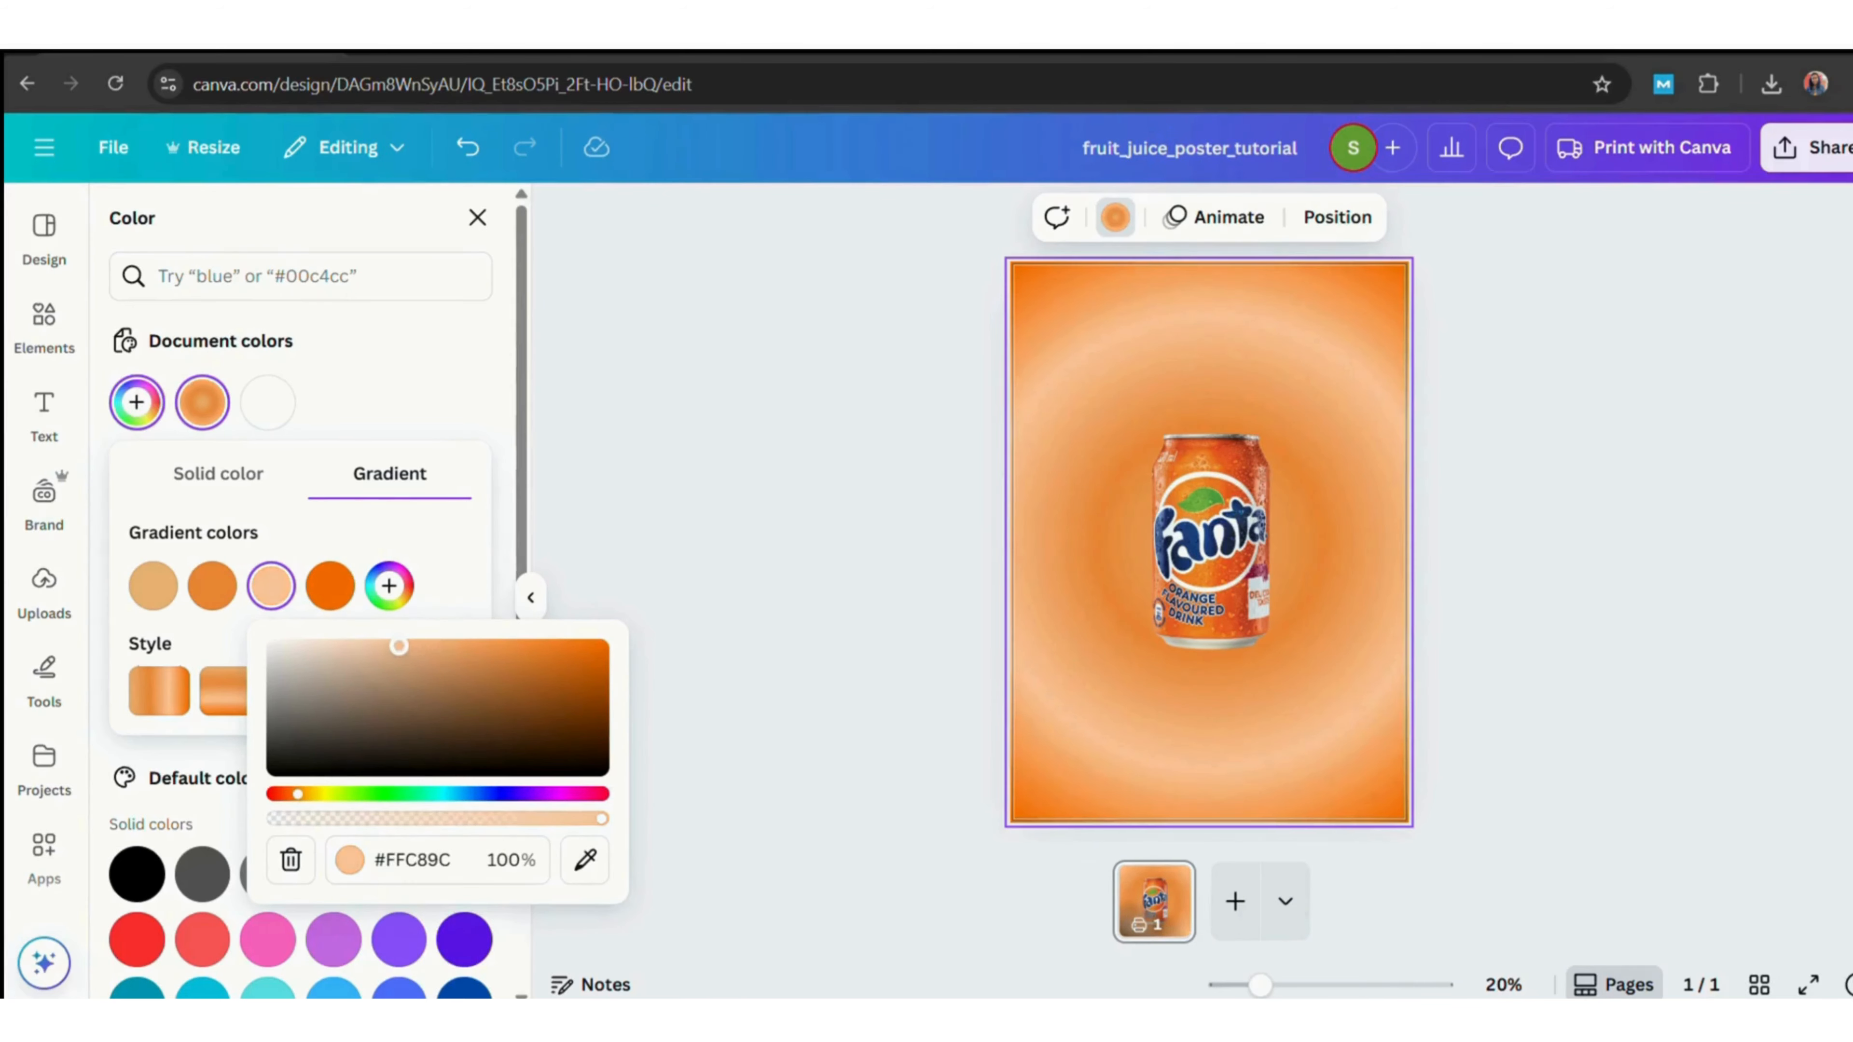
# Lighten the first and second gradient stops, setting the first one to #FDDBB7.
pyautogui.click(212, 585)
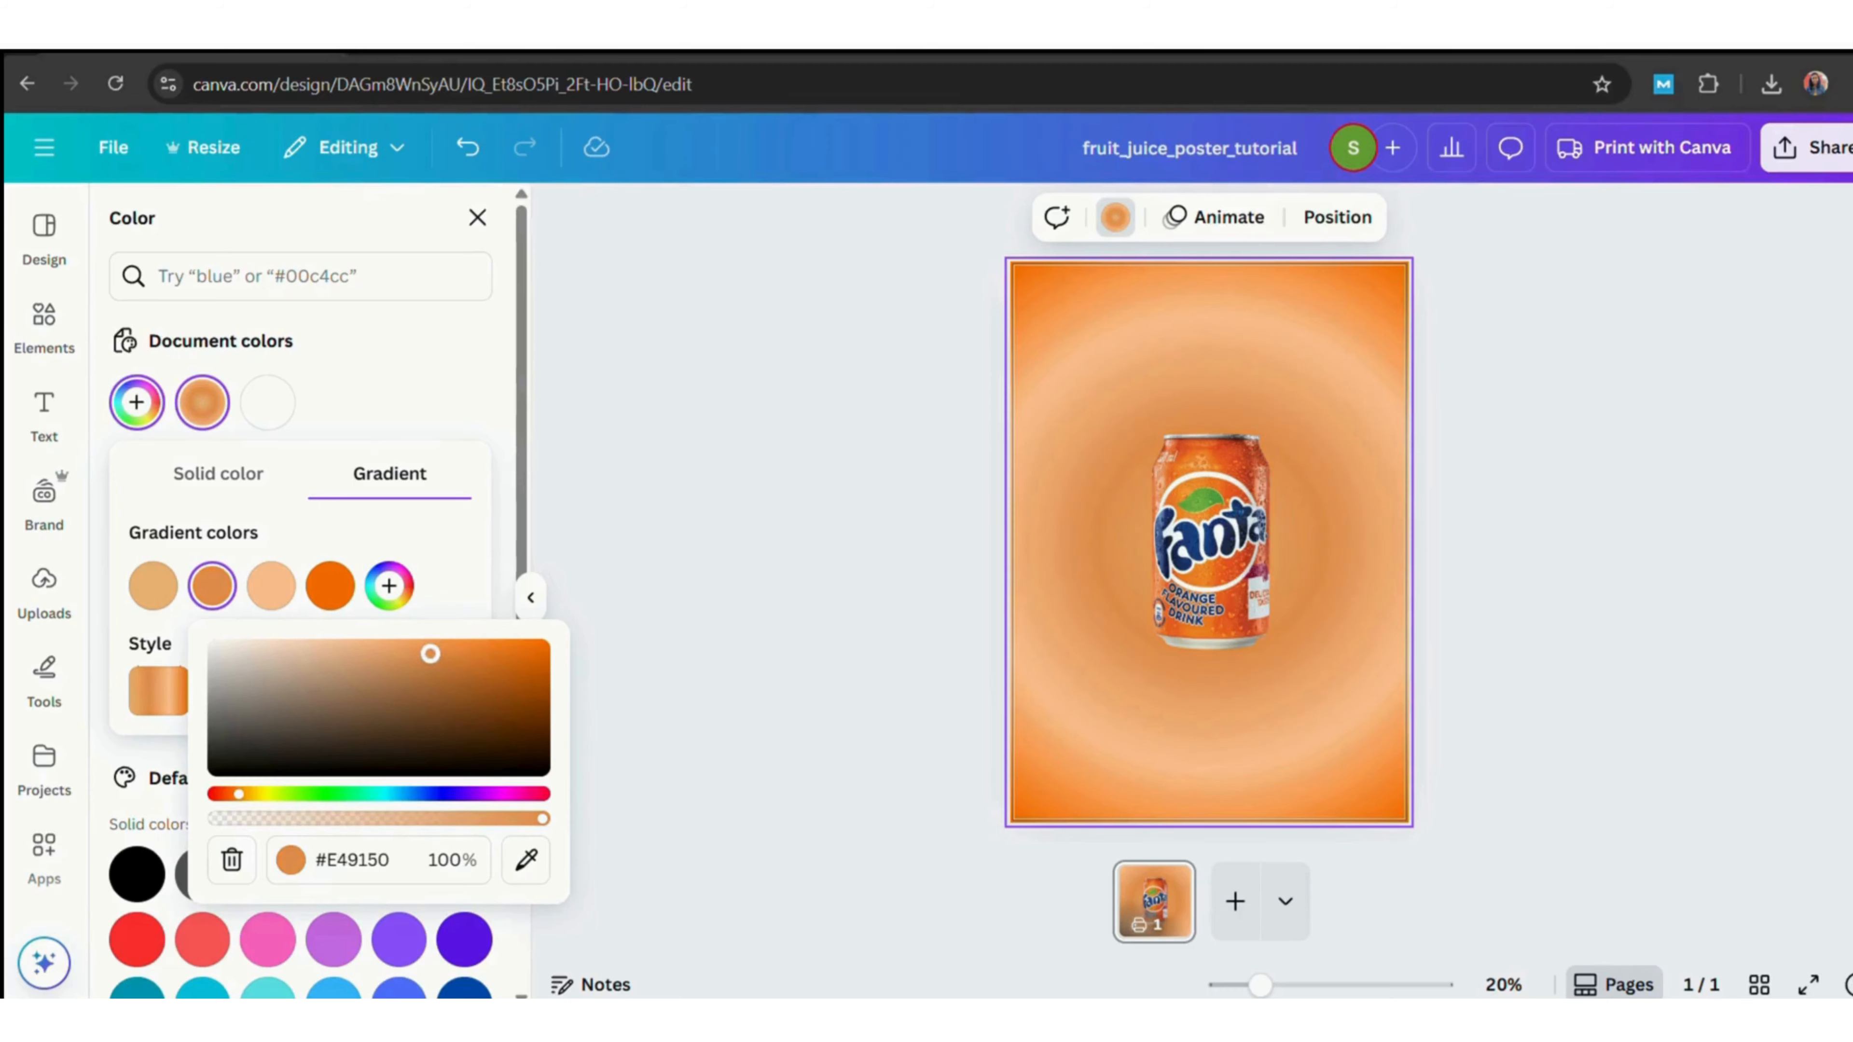
pyautogui.moveTo(376, 665); pyautogui.dragTo(260, 646)
pyautogui.click(153, 585)
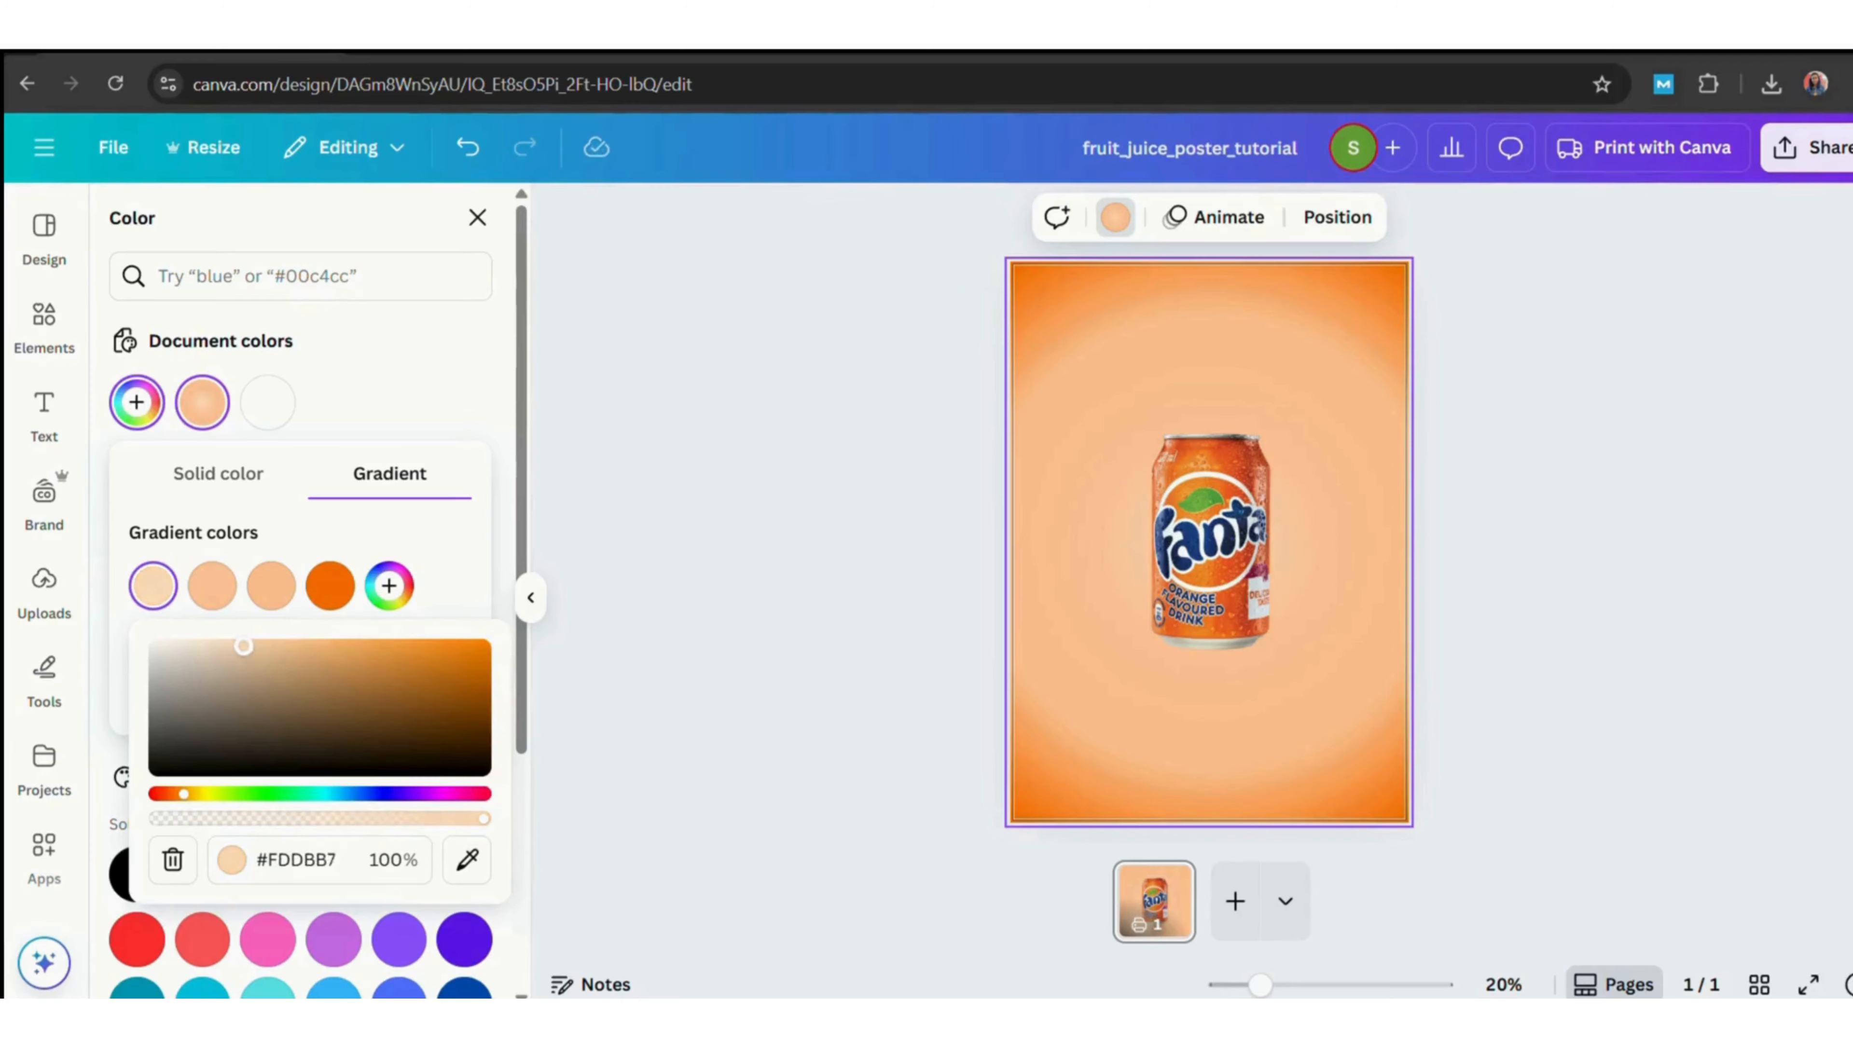
pyautogui.click(212, 585)
pyautogui.moveTo(351, 648); pyautogui.dragTo(496, 646)
# Add another gradient stop and set the fourth stop to a bright orange #FF7B11.
pyautogui.click(271, 584)
pyautogui.click(213, 584)
pyautogui.click(271, 585)
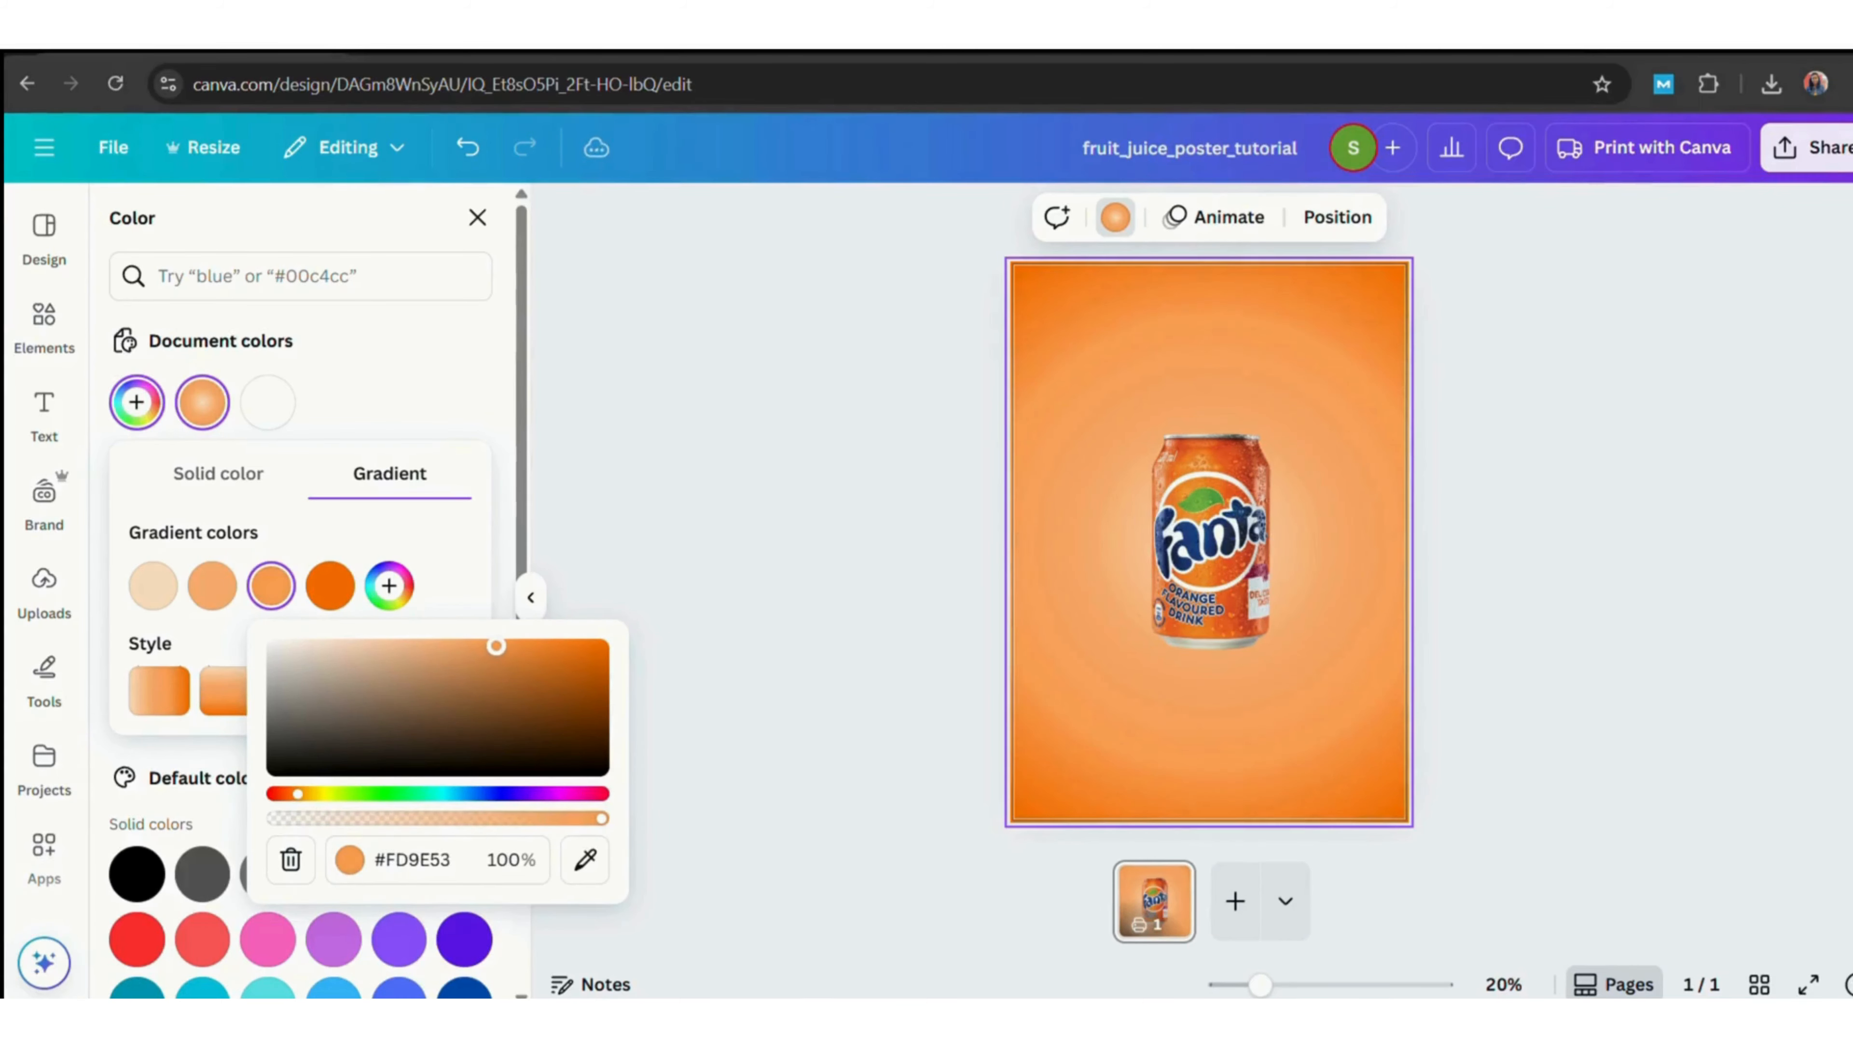
pyautogui.click(331, 585)
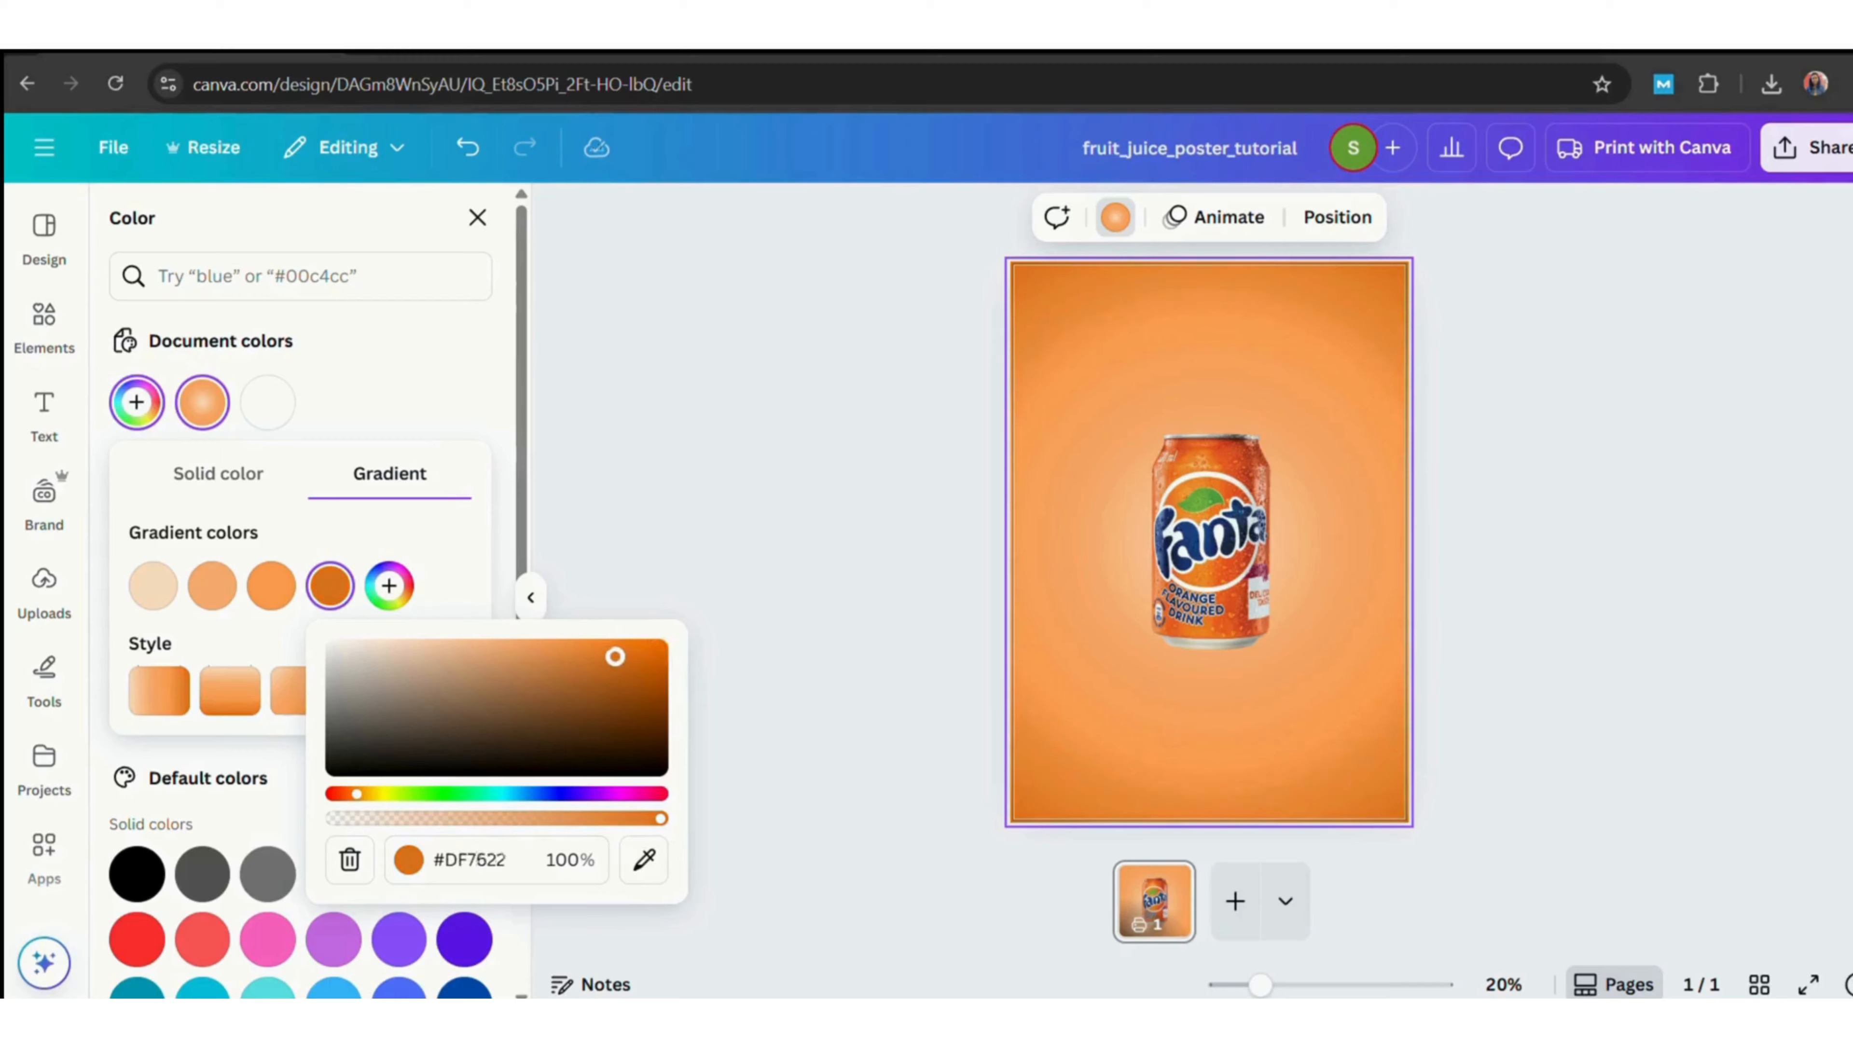
pyautogui.click(413, 586)
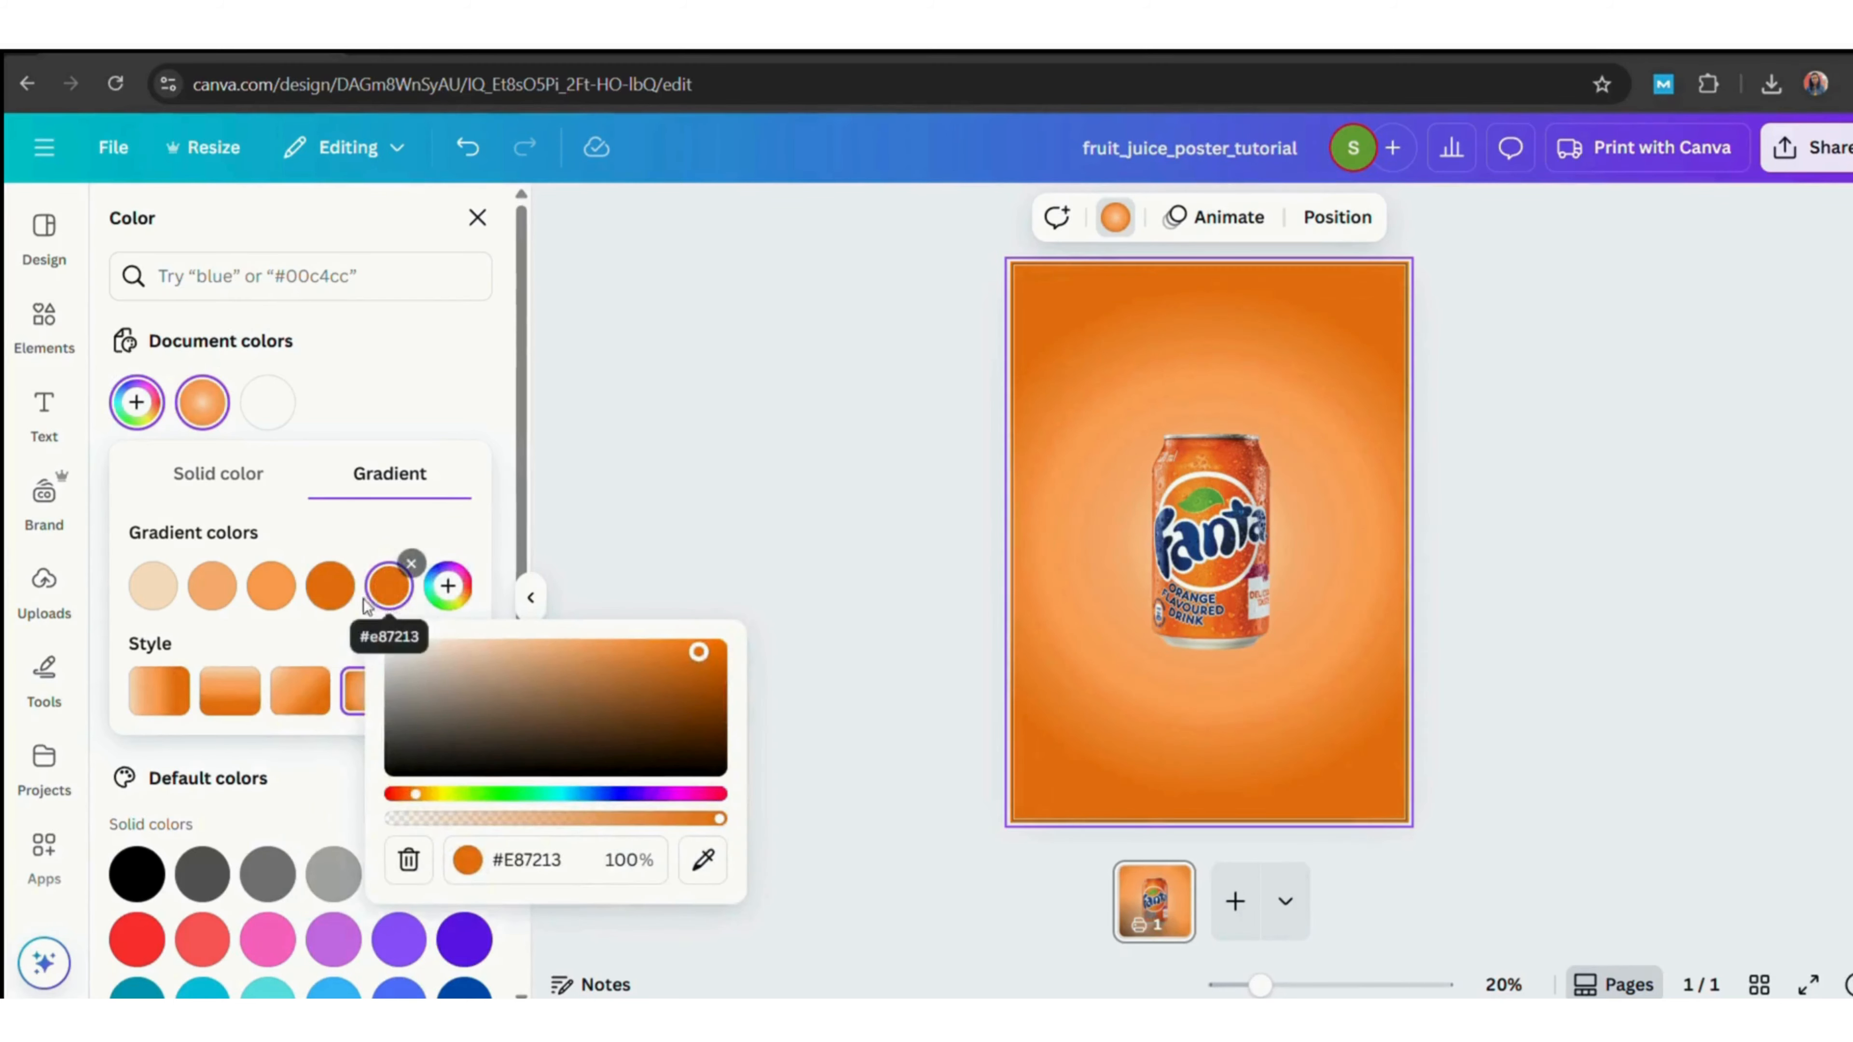
pyautogui.click(332, 591)
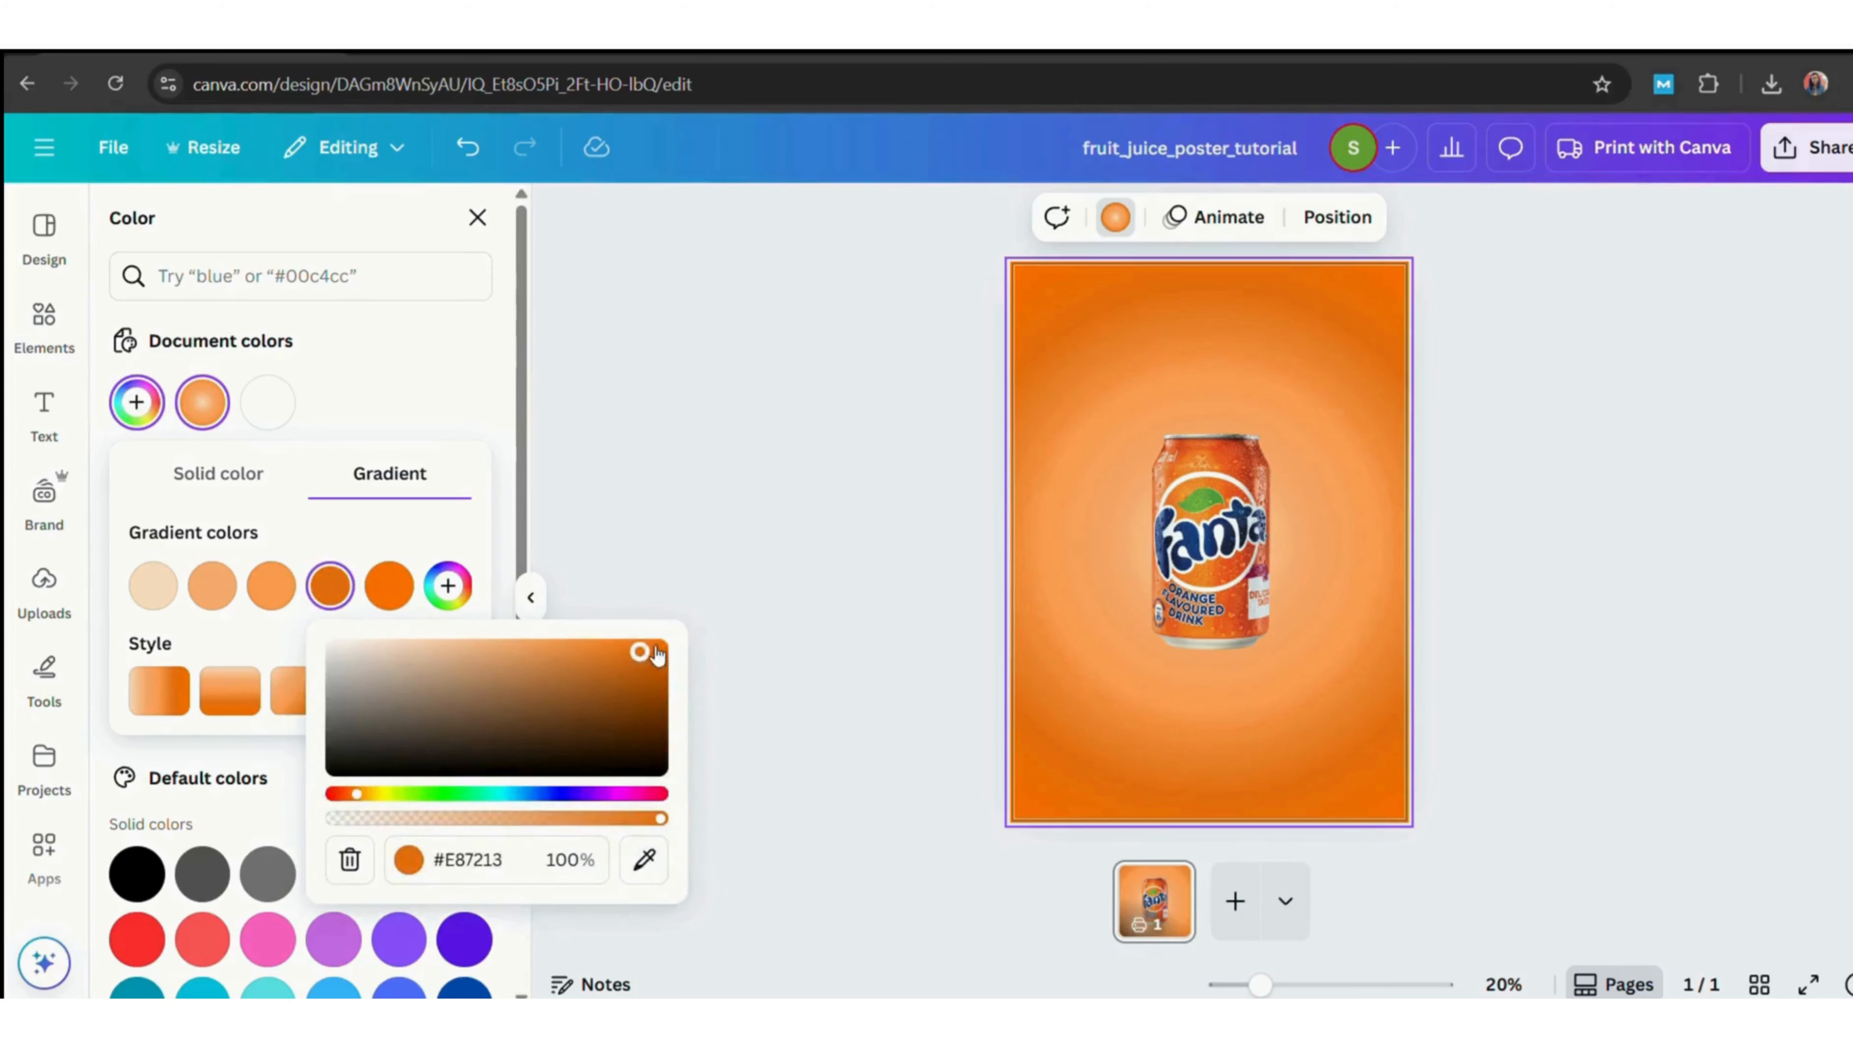
pyautogui.moveTo(679, 657); pyautogui.dragTo(639, 637)
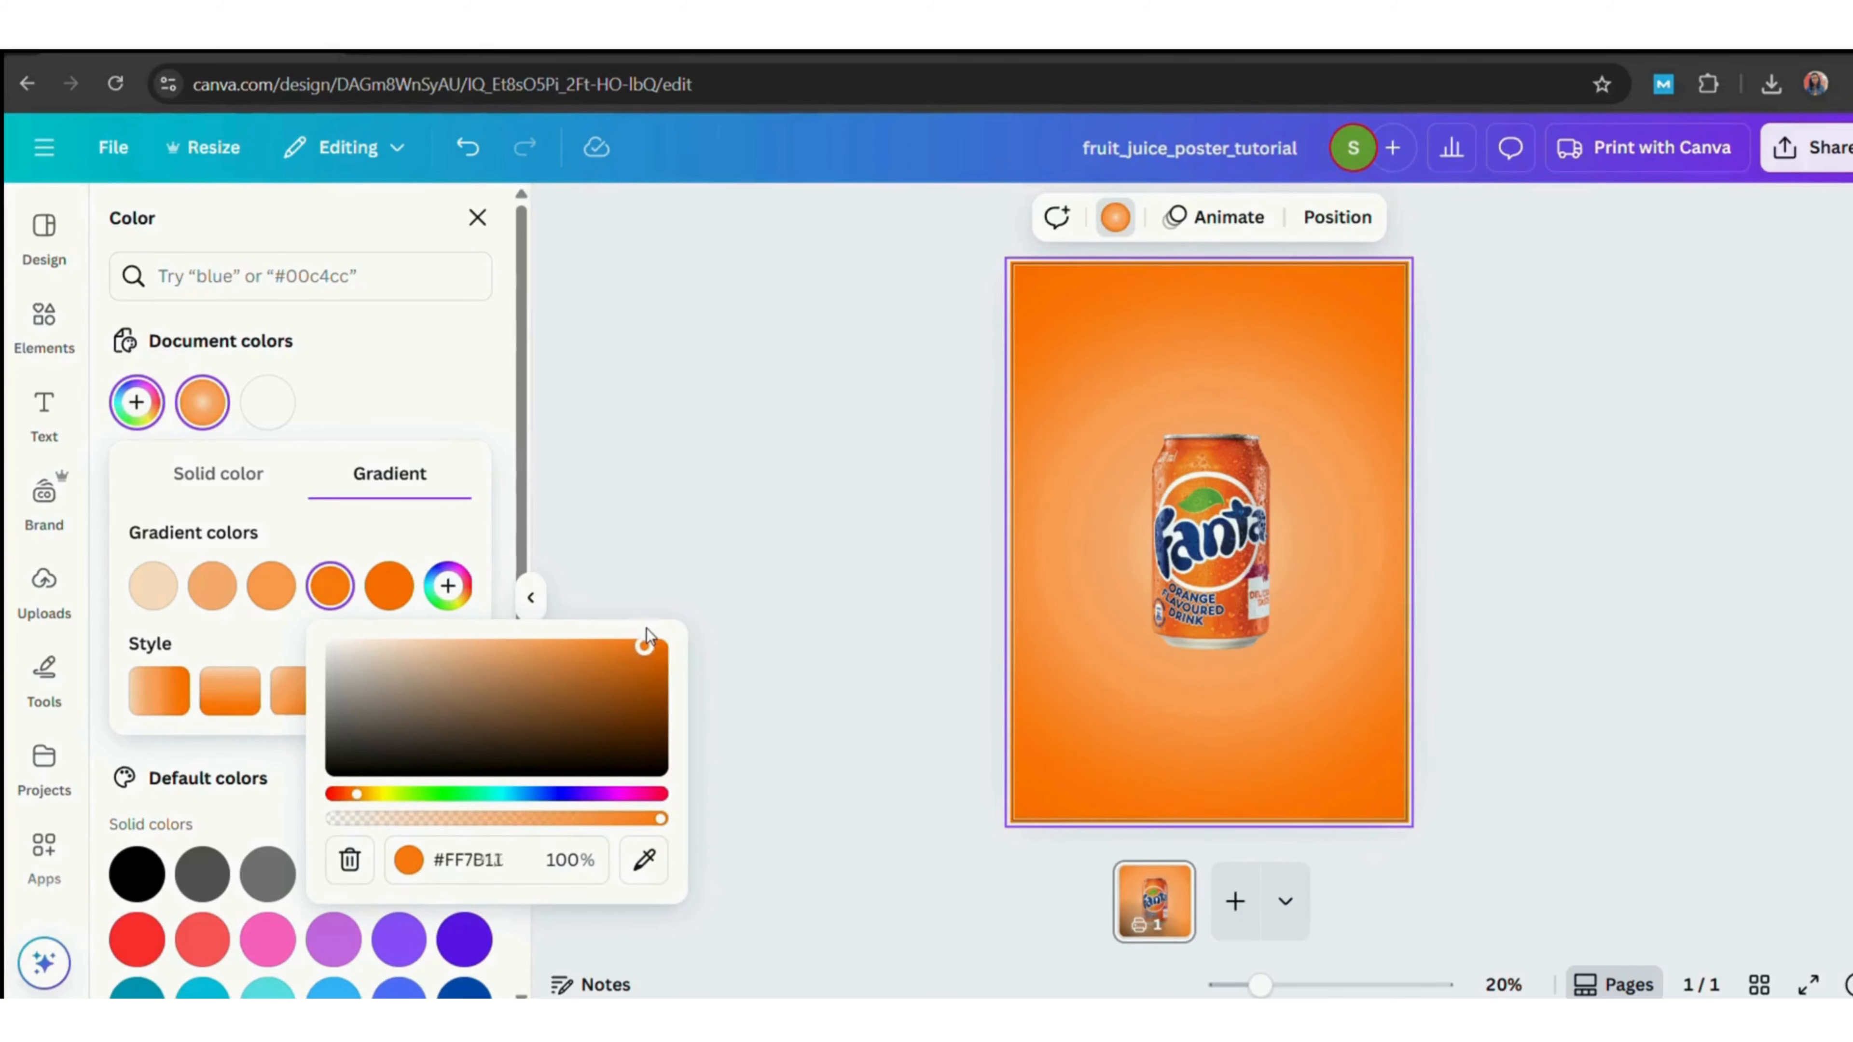
# Rotate and reposition the Fanta can so it tilts diagonally in the centre of the poster.
pyautogui.click(823, 572)
pyautogui.click(1194, 588)
pyautogui.moveTo(1143, 664); pyautogui.dragTo(1080, 795)
pyautogui.moveTo(1156, 642); pyautogui.dragTo(1193, 562)
pyautogui.moveTo(1369, 528); pyautogui.dragTo(1366, 597)
pyautogui.moveTo(1380, 405); pyautogui.dragTo(1333, 435)
pyautogui.moveTo(1260, 558); pyautogui.dragTo(1172, 598)
pyautogui.click(175, 608)
pyautogui.click(939, 225)
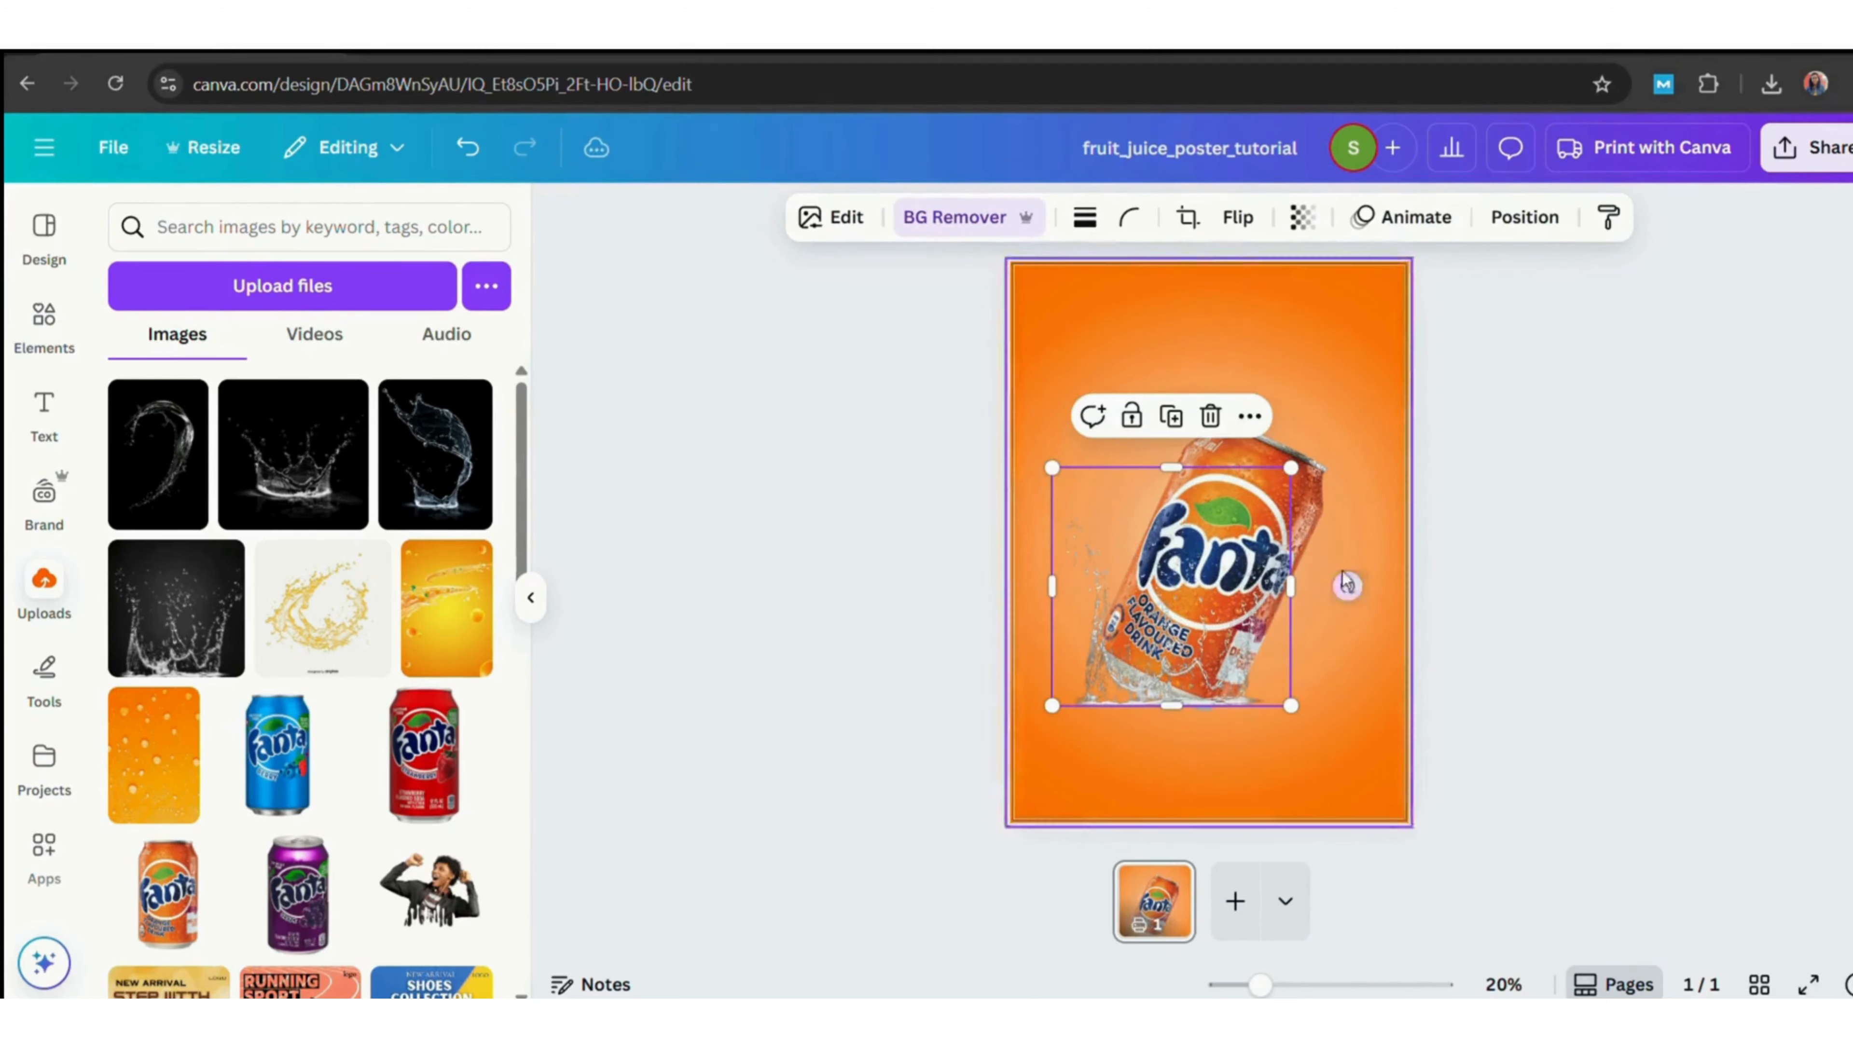
pyautogui.moveTo(1347, 586); pyautogui.dragTo(1377, 648)
pyautogui.moveTo(1213, 622); pyautogui.dragTo(1244, 622)
pyautogui.moveTo(1058, 672); pyautogui.dragTo(1043, 682)
pyautogui.moveTo(1156, 709); pyautogui.dragTo(1159, 698)
pyautogui.moveTo(1352, 506); pyautogui.dragTo(1292, 537)
pyautogui.moveTo(1243, 634); pyautogui.dragTo(1281, 622)
pyautogui.moveTo(1331, 526); pyautogui.dragTo(1392, 497)
pyautogui.moveTo(1315, 621)
pyautogui.mouseDown()
pyautogui.moveTo(1290, 593)
pyautogui.moveTo(1302, 615)
pyautogui.mouseUp()
pyautogui.moveTo(1138, 414); pyautogui.dragTo(1162, 457)
pyautogui.moveTo(1339, 559); pyautogui.dragTo(1315, 549)
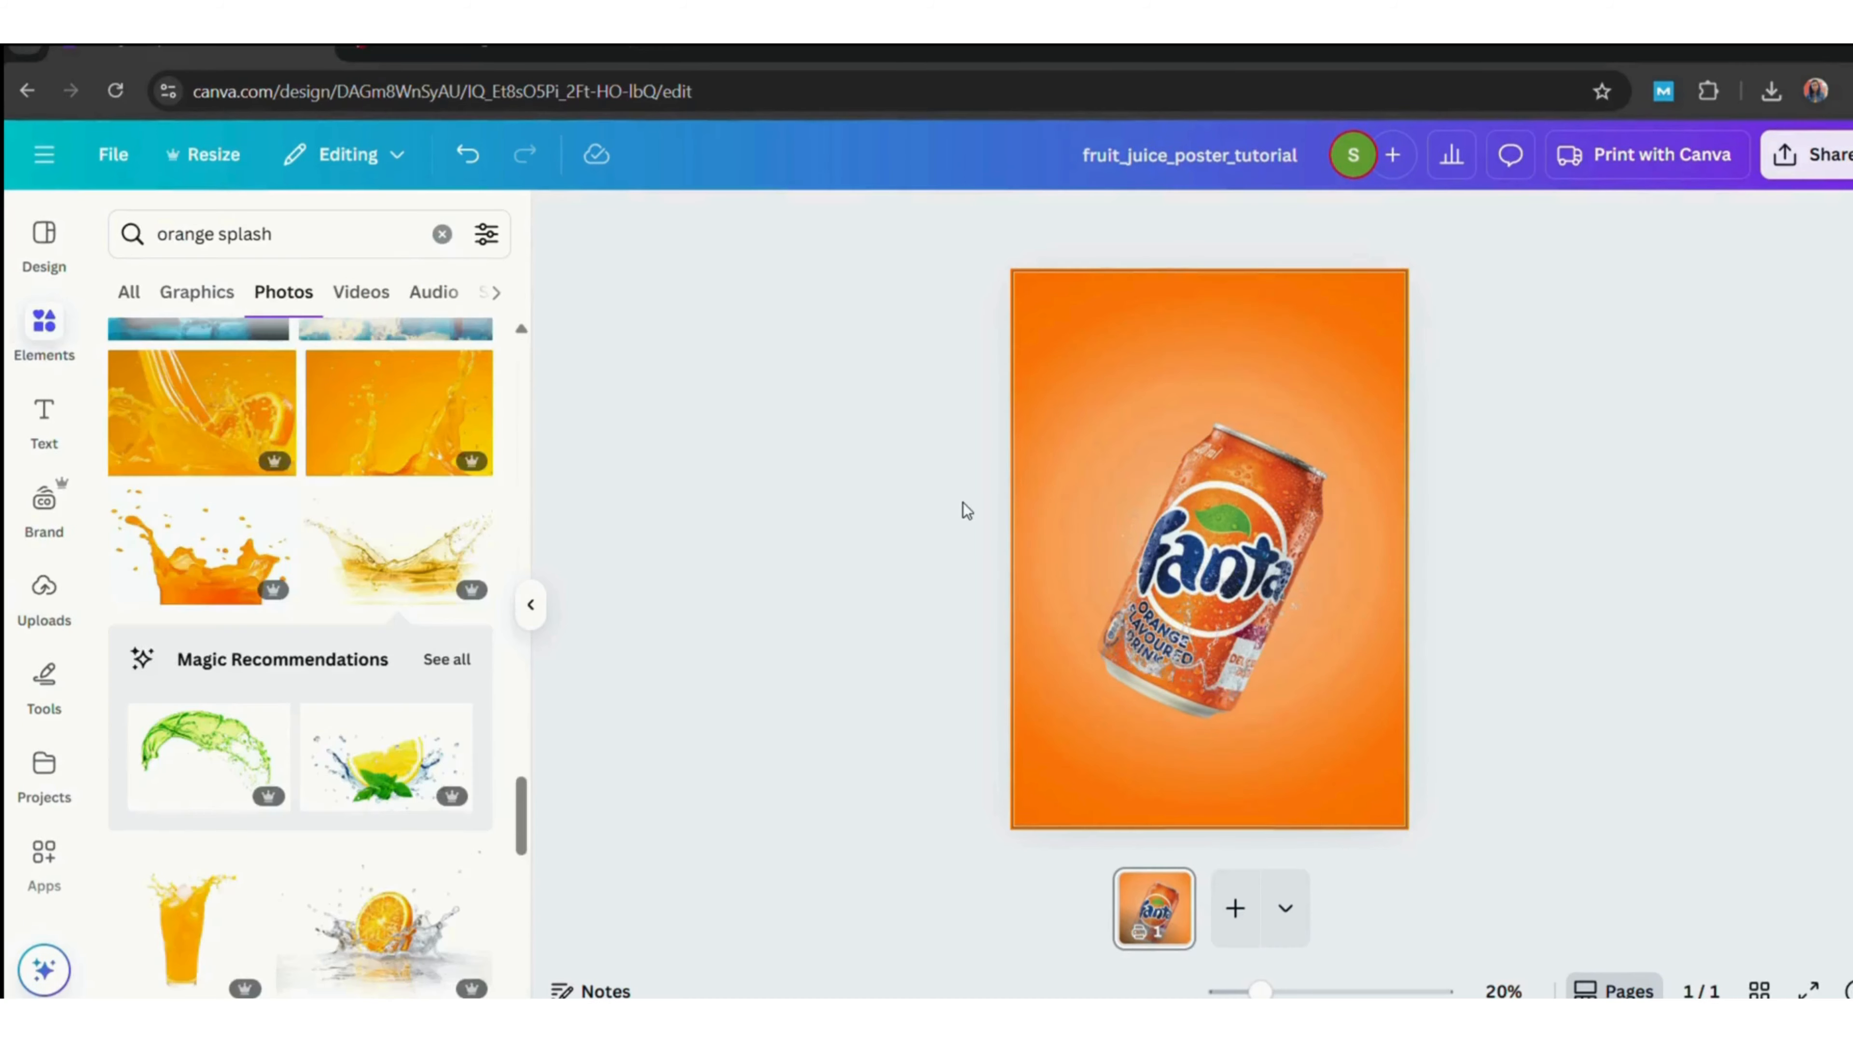
# Change the element photo search from orange splash to orange.
pyautogui.click(323, 241)
pyautogui.press('BackSpace')
pyautogui.press('BackSpace')
pyautogui.press('BackSpace')
pyautogui.press('BackSpace')
pyautogui.press('BackSpace')
pyautogui.press('BackSpace')
pyautogui.press('BackSpace')
pyautogui.press('Return')
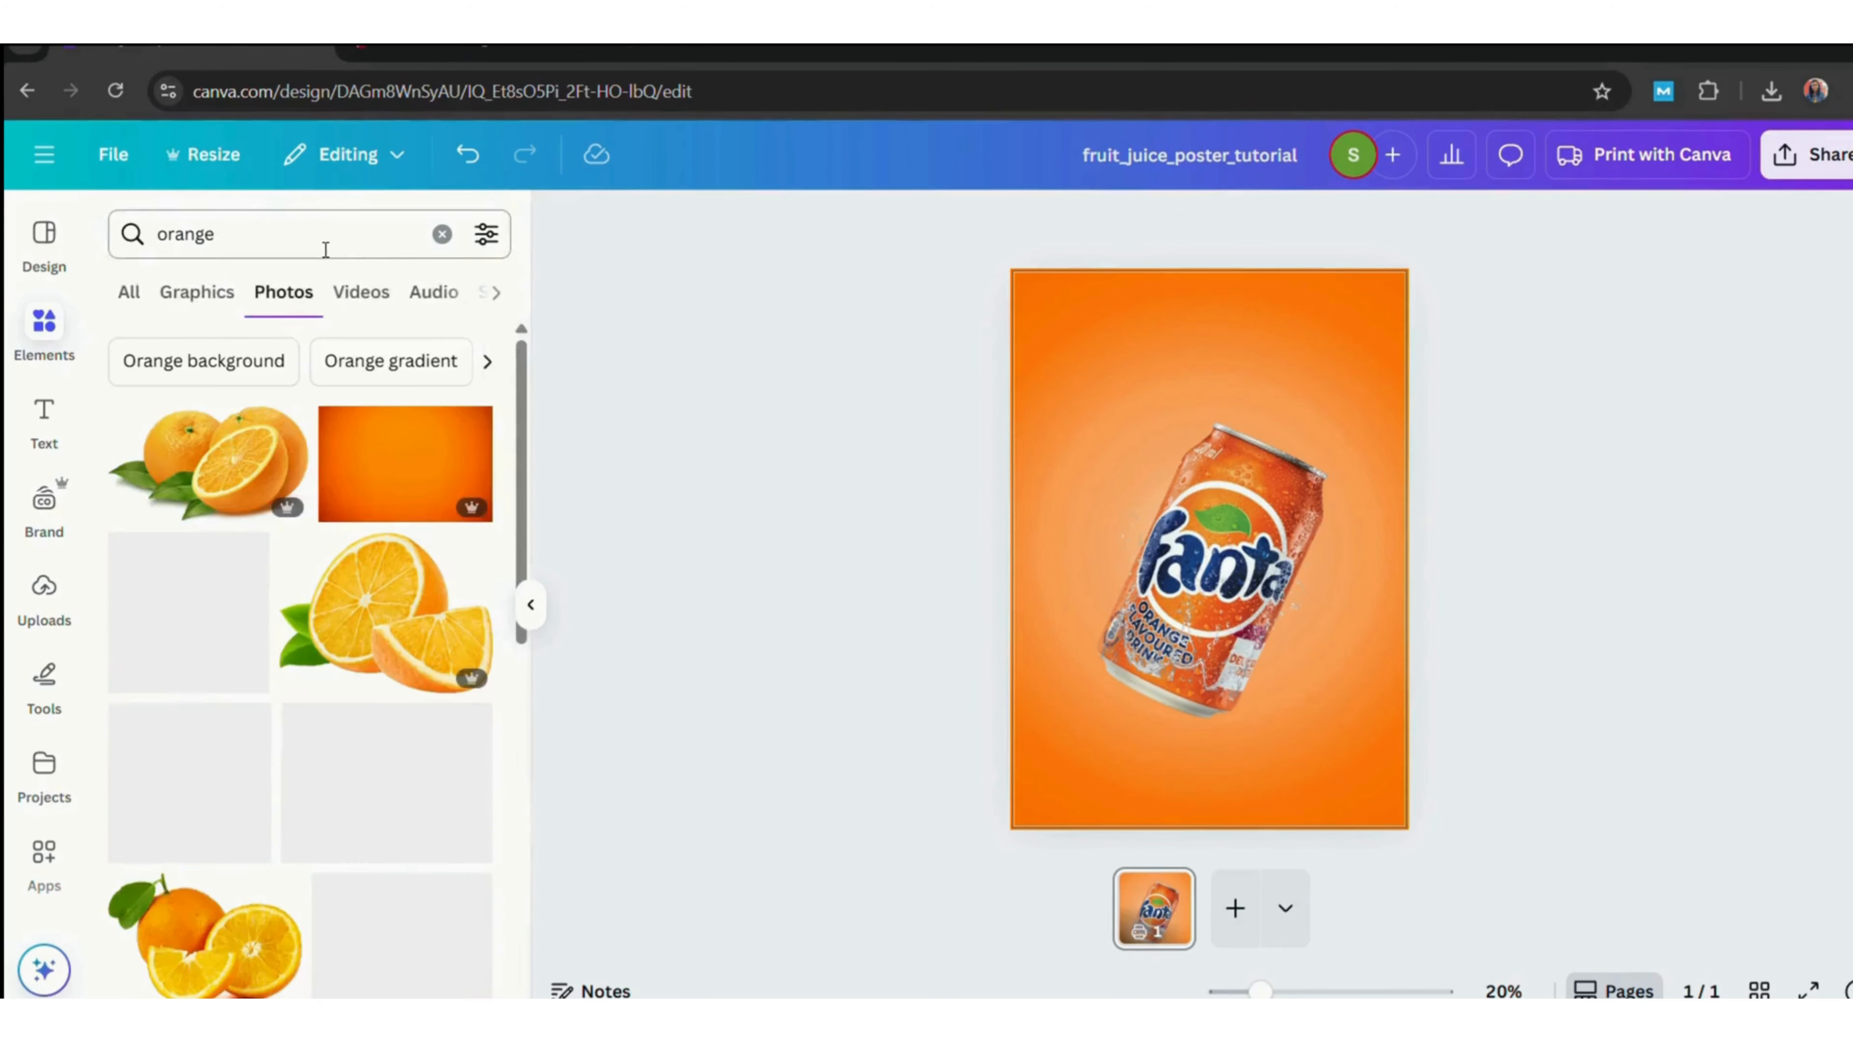
# Add a green leaves photo and place it at the left edge beside the can's top.
pyautogui.moveTo(521, 504); pyautogui.dragTo(576, 746)
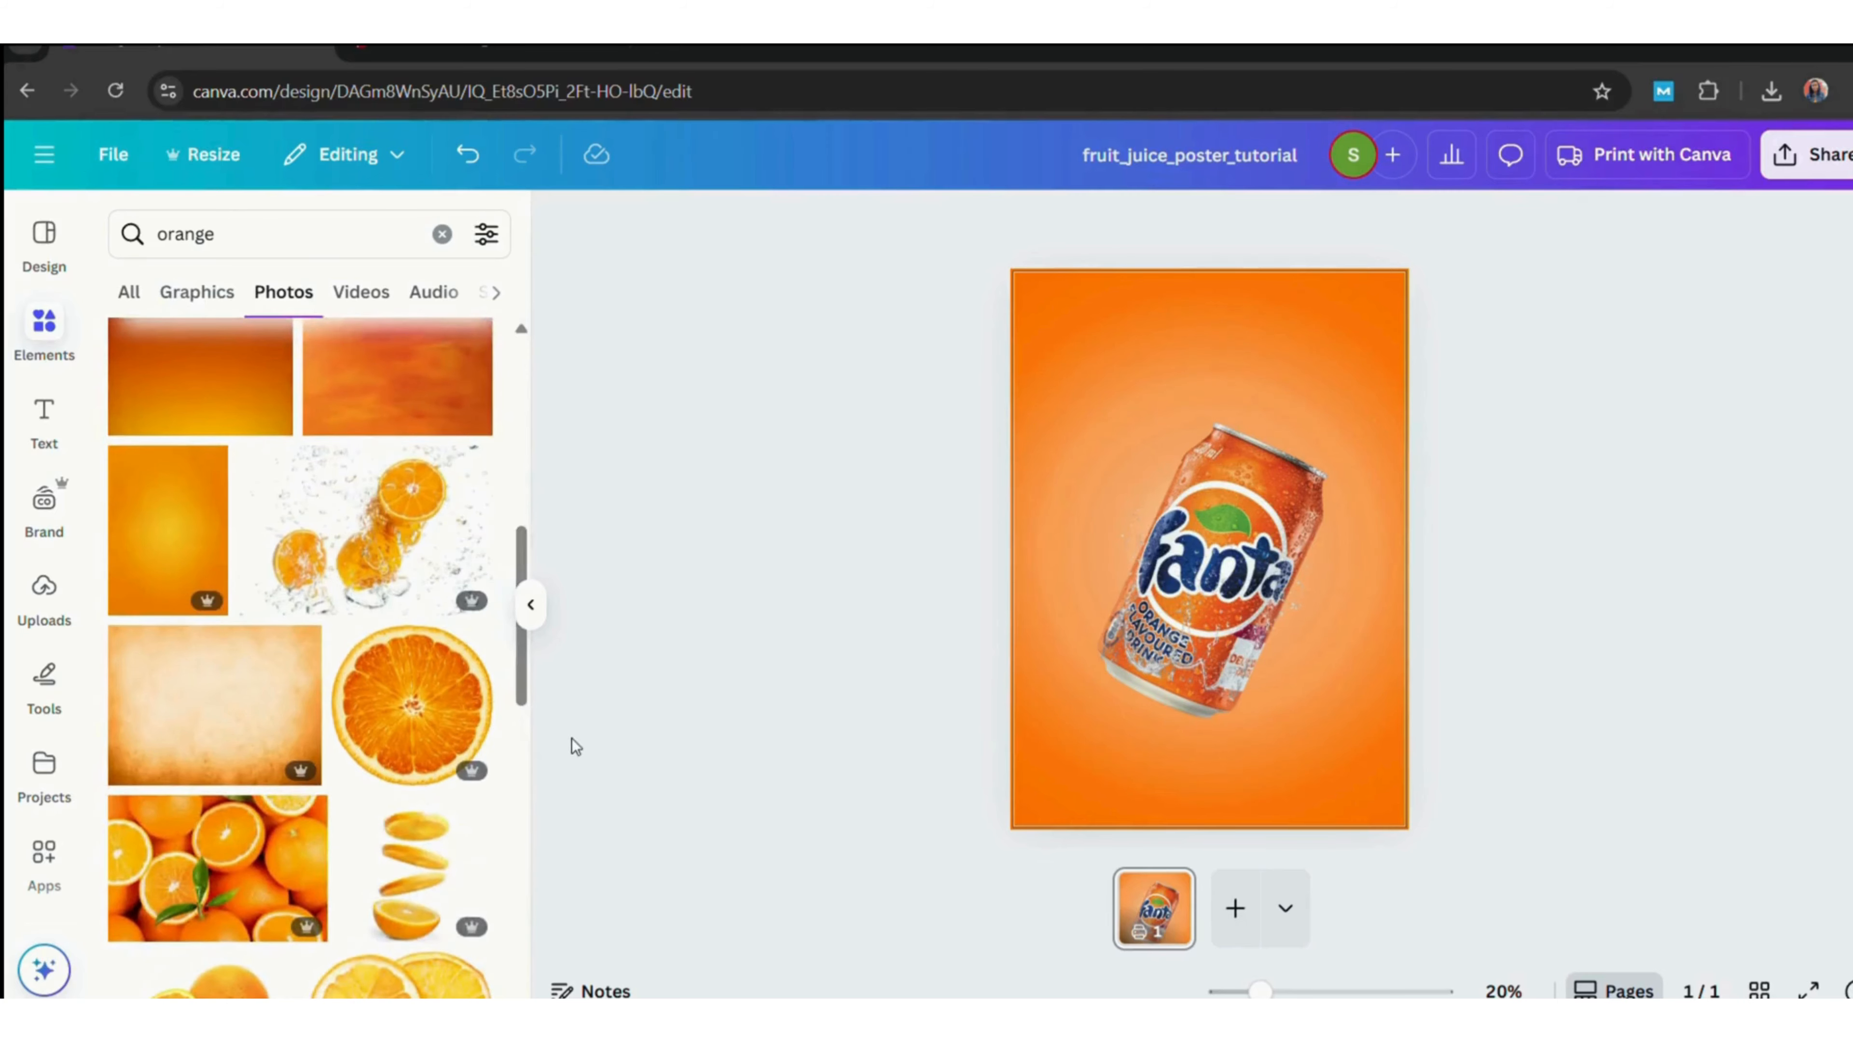
pyautogui.scroll(-7, 529, 729)
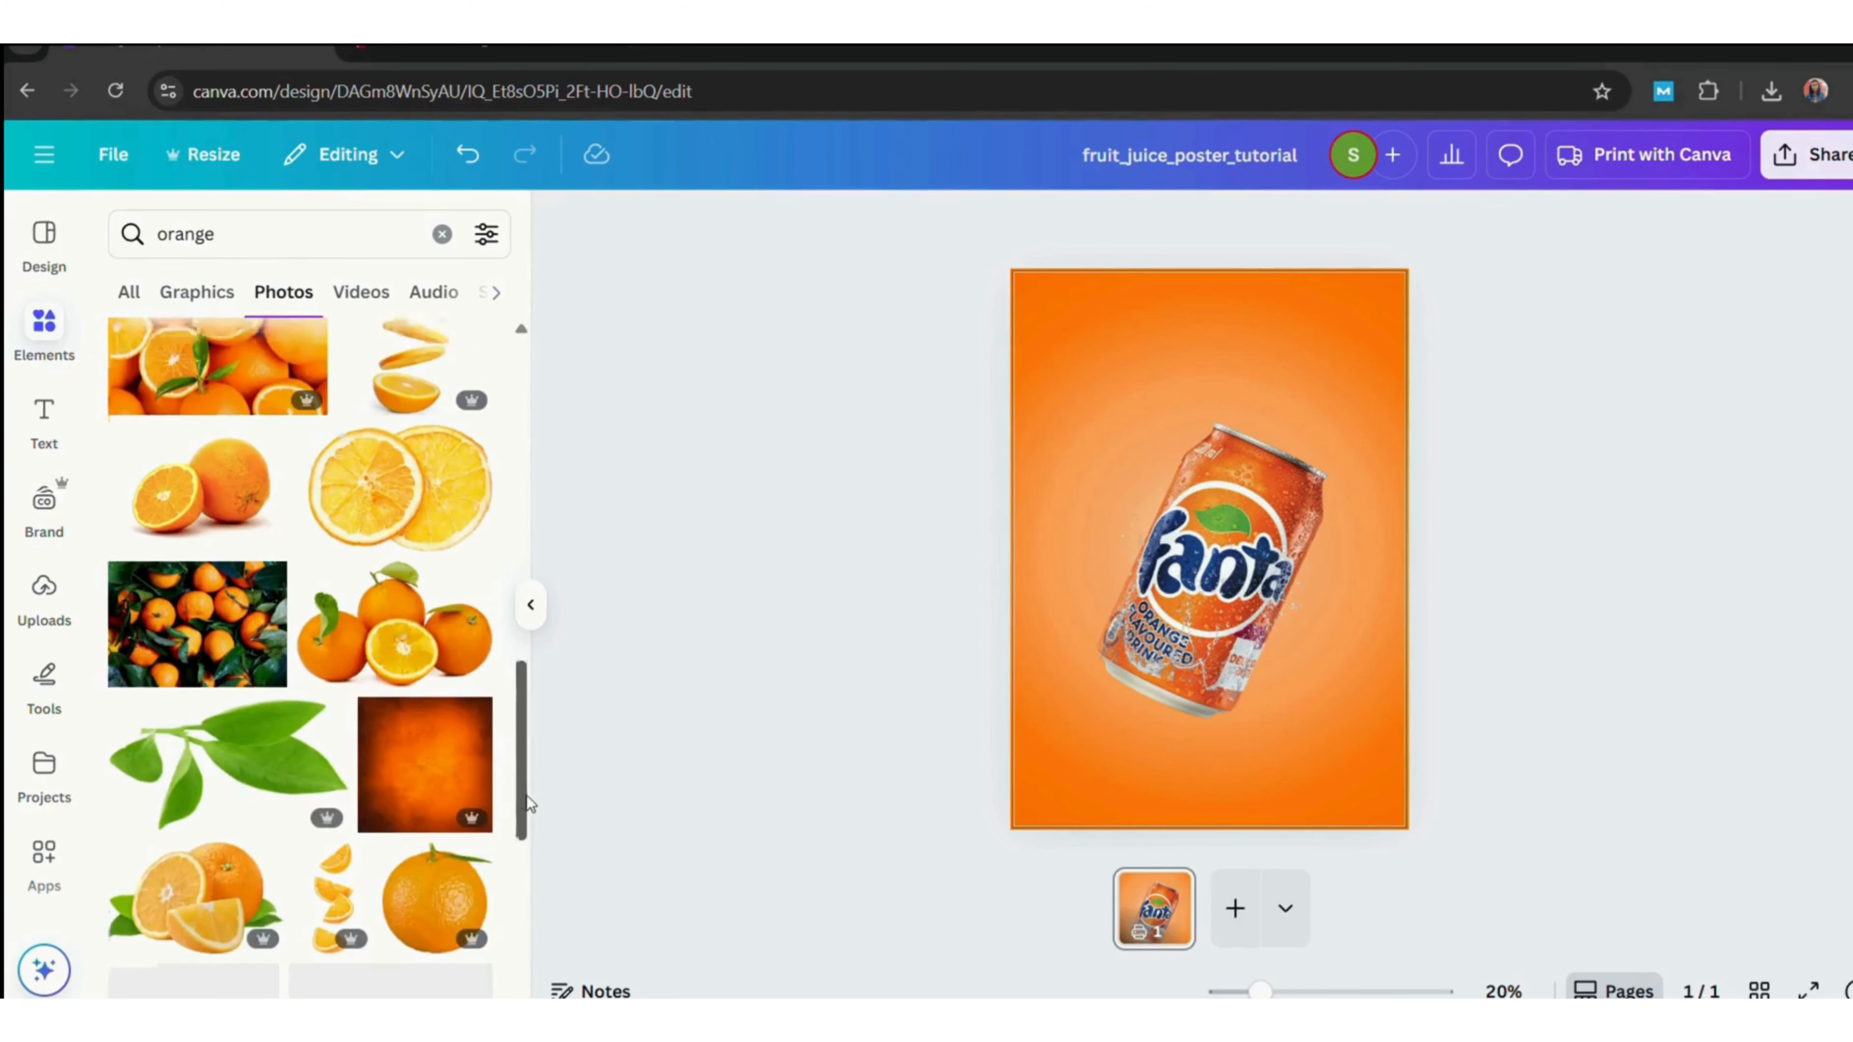
pyautogui.click(219, 752)
pyautogui.moveTo(1052, 464)
pyautogui.mouseDown()
pyautogui.moveTo(1289, 576)
pyautogui.moveTo(1395, 692)
pyautogui.moveTo(1081, 451)
pyautogui.mouseUp()
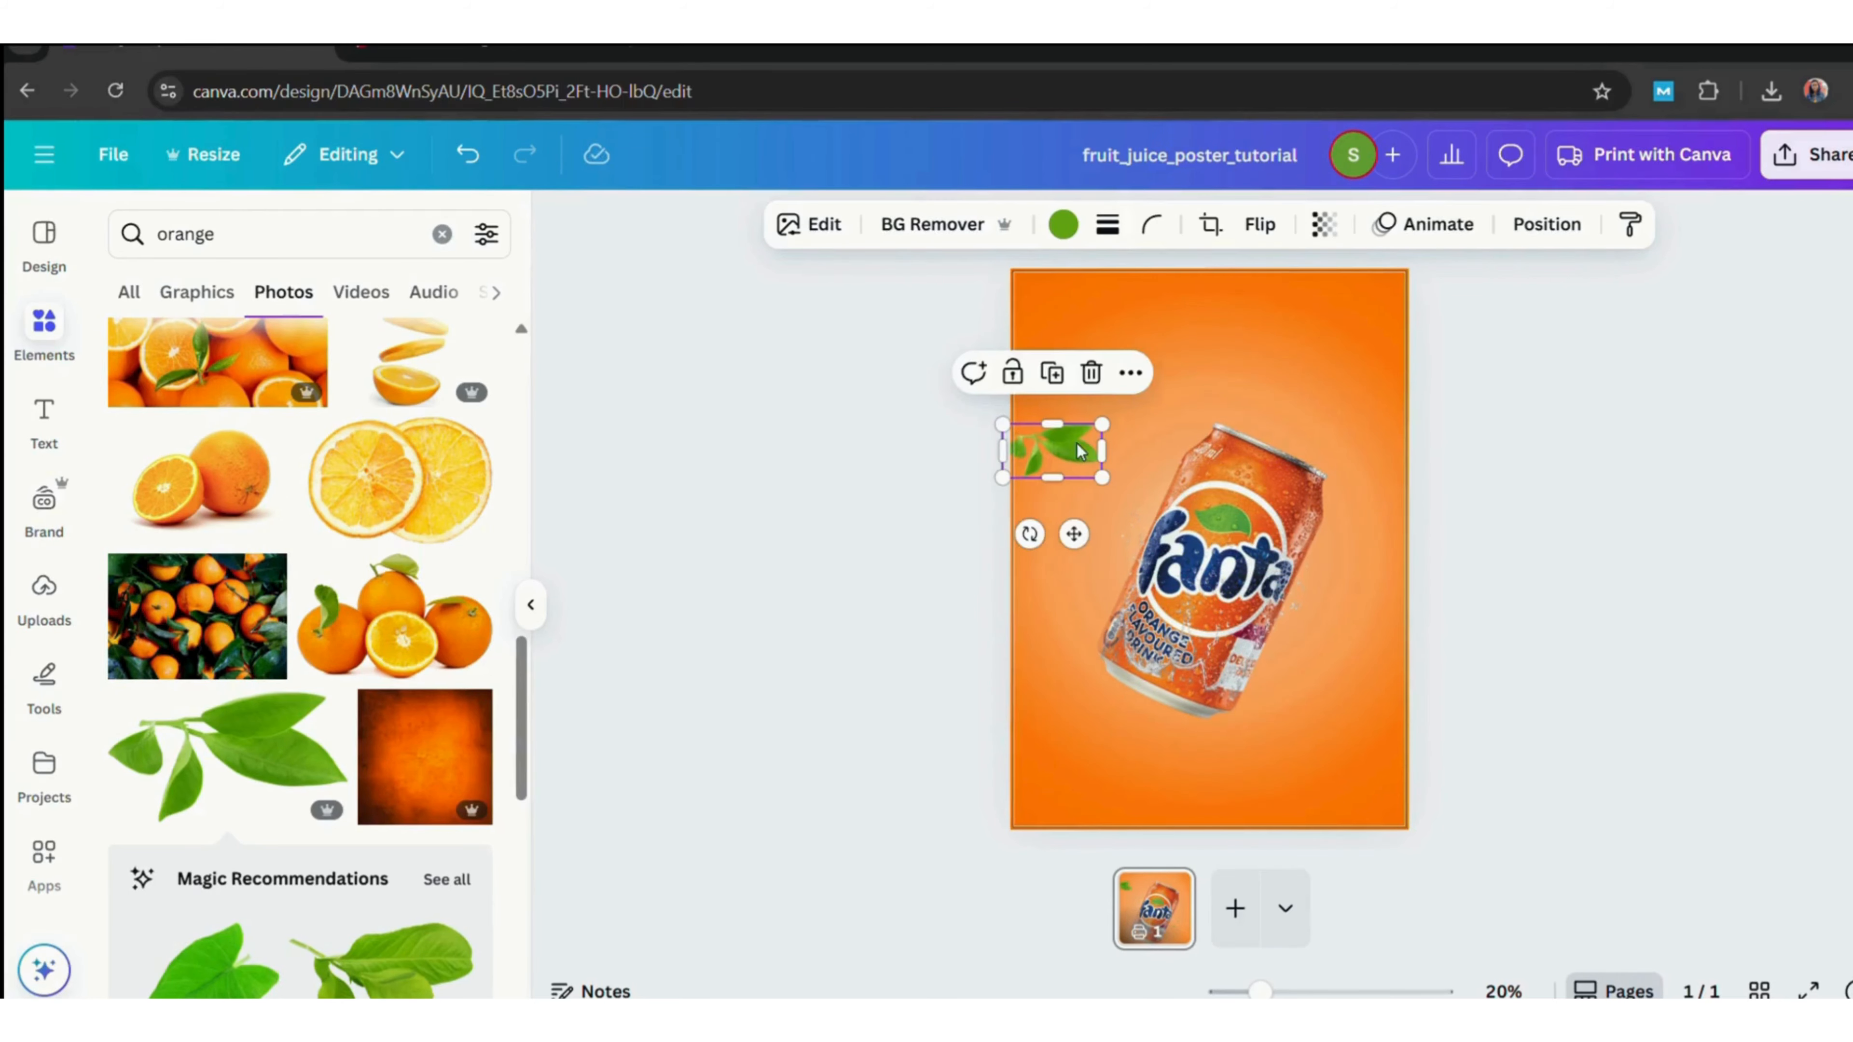
# Add an orange slice photo, shrink it, and place slices left of the can and at the upper right.
pyautogui.click(836, 724)
pyautogui.scroll(-10, 511, 942)
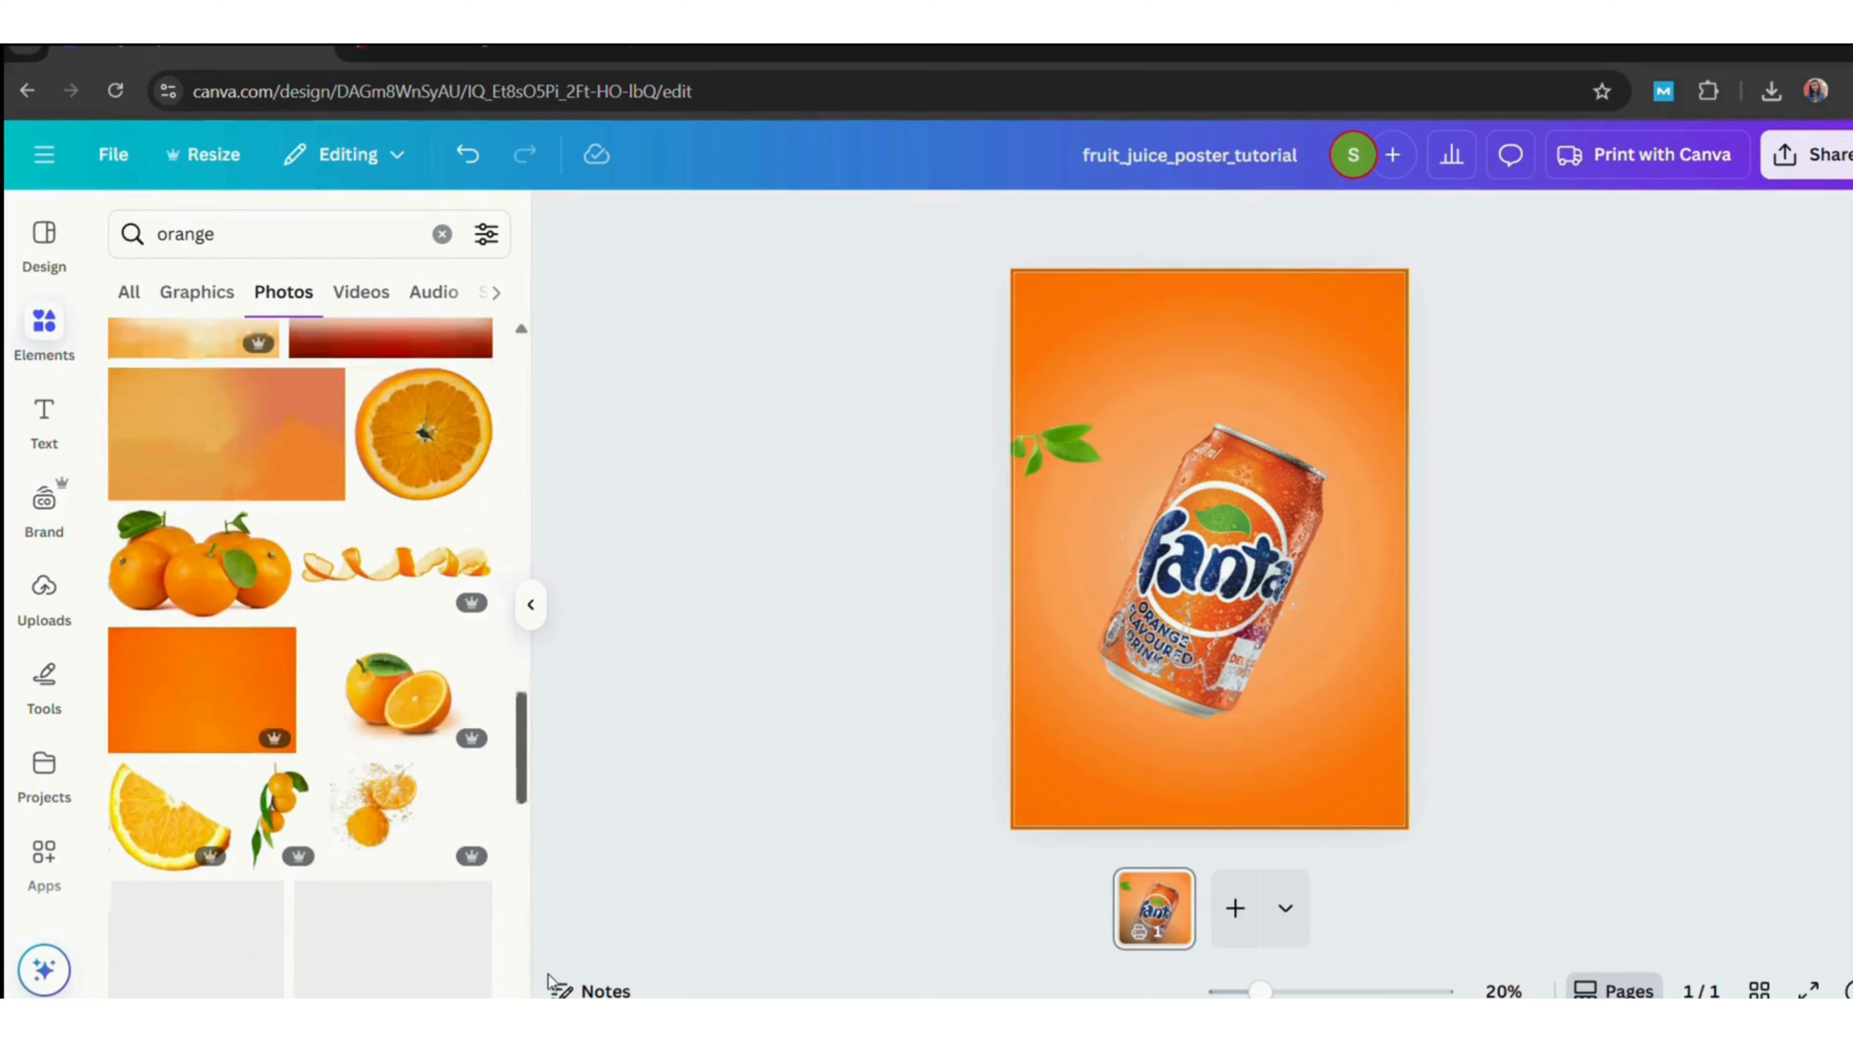
pyautogui.click(208, 784)
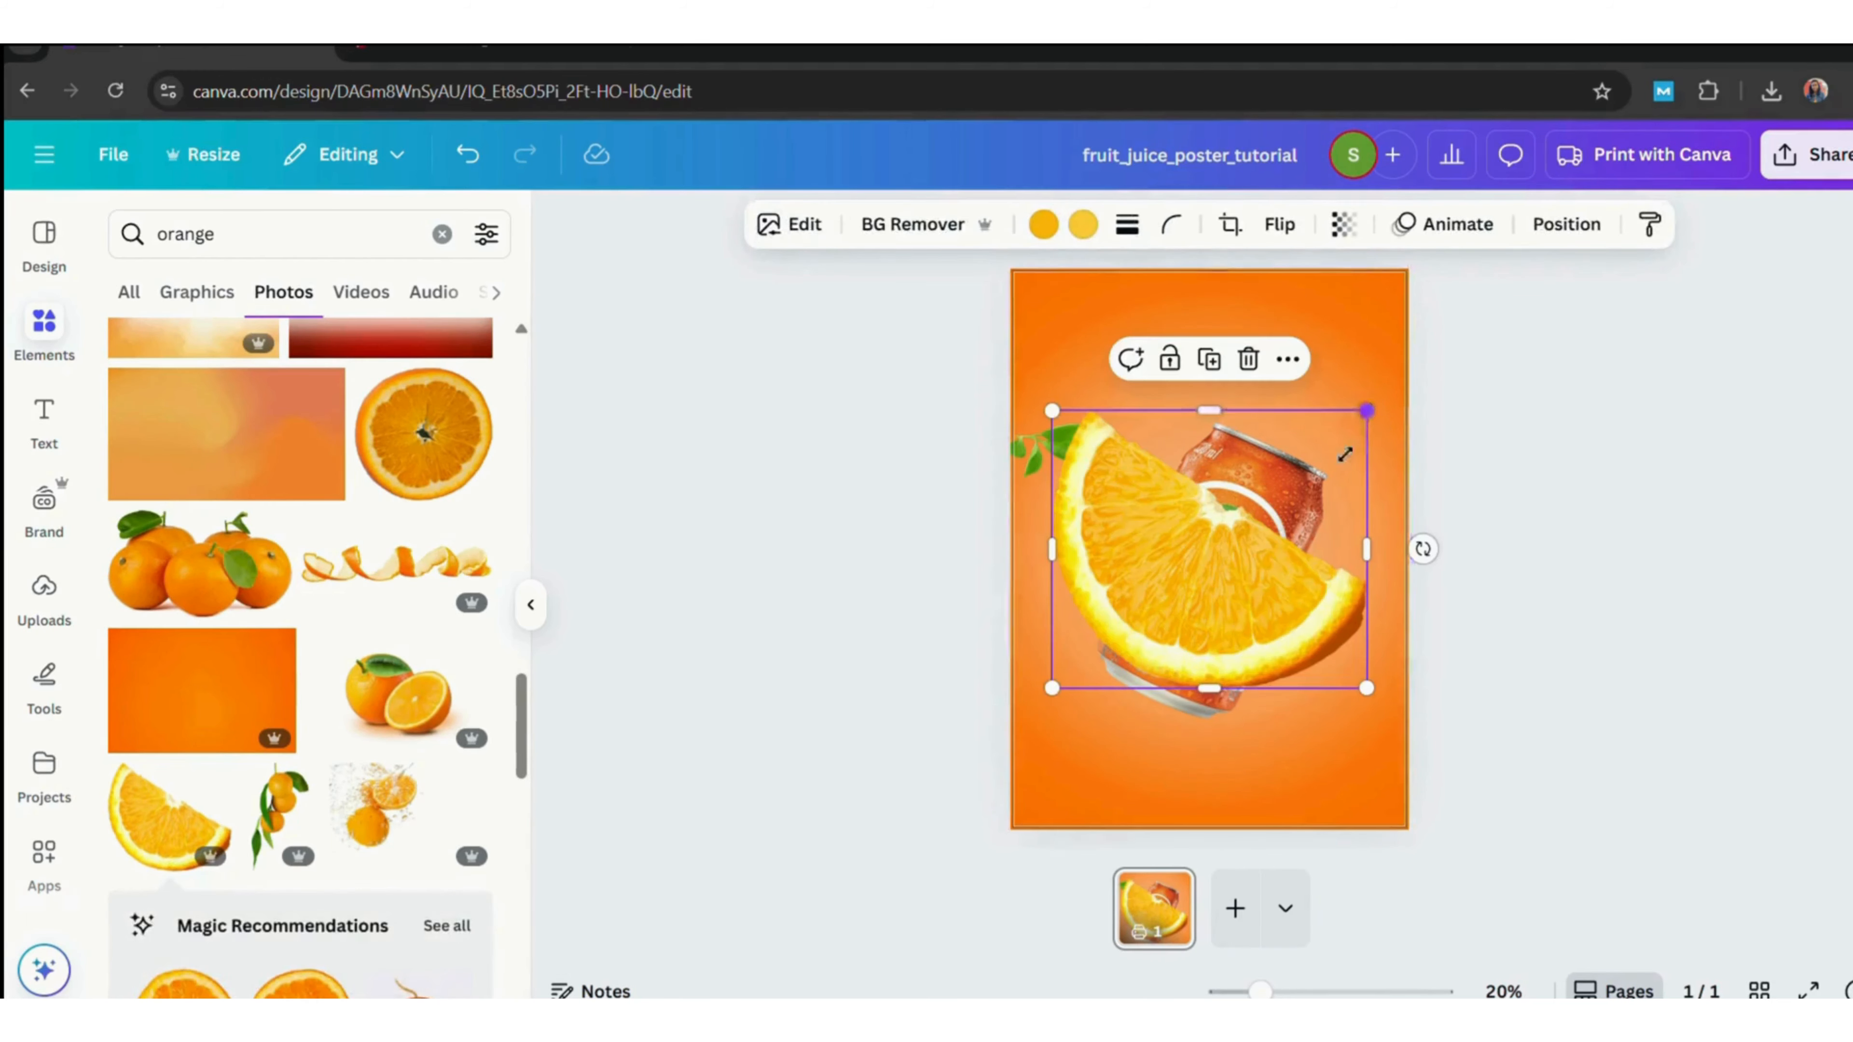
pyautogui.moveTo(1365, 411); pyautogui.dragTo(1174, 593)
pyautogui.moveTo(1084, 645); pyautogui.dragTo(1075, 397)
pyautogui.moveTo(1160, 341); pyautogui.dragTo(1131, 393)
pyautogui.moveTo(1075, 424); pyautogui.dragTo(1346, 420)
pyautogui.click(1063, 471)
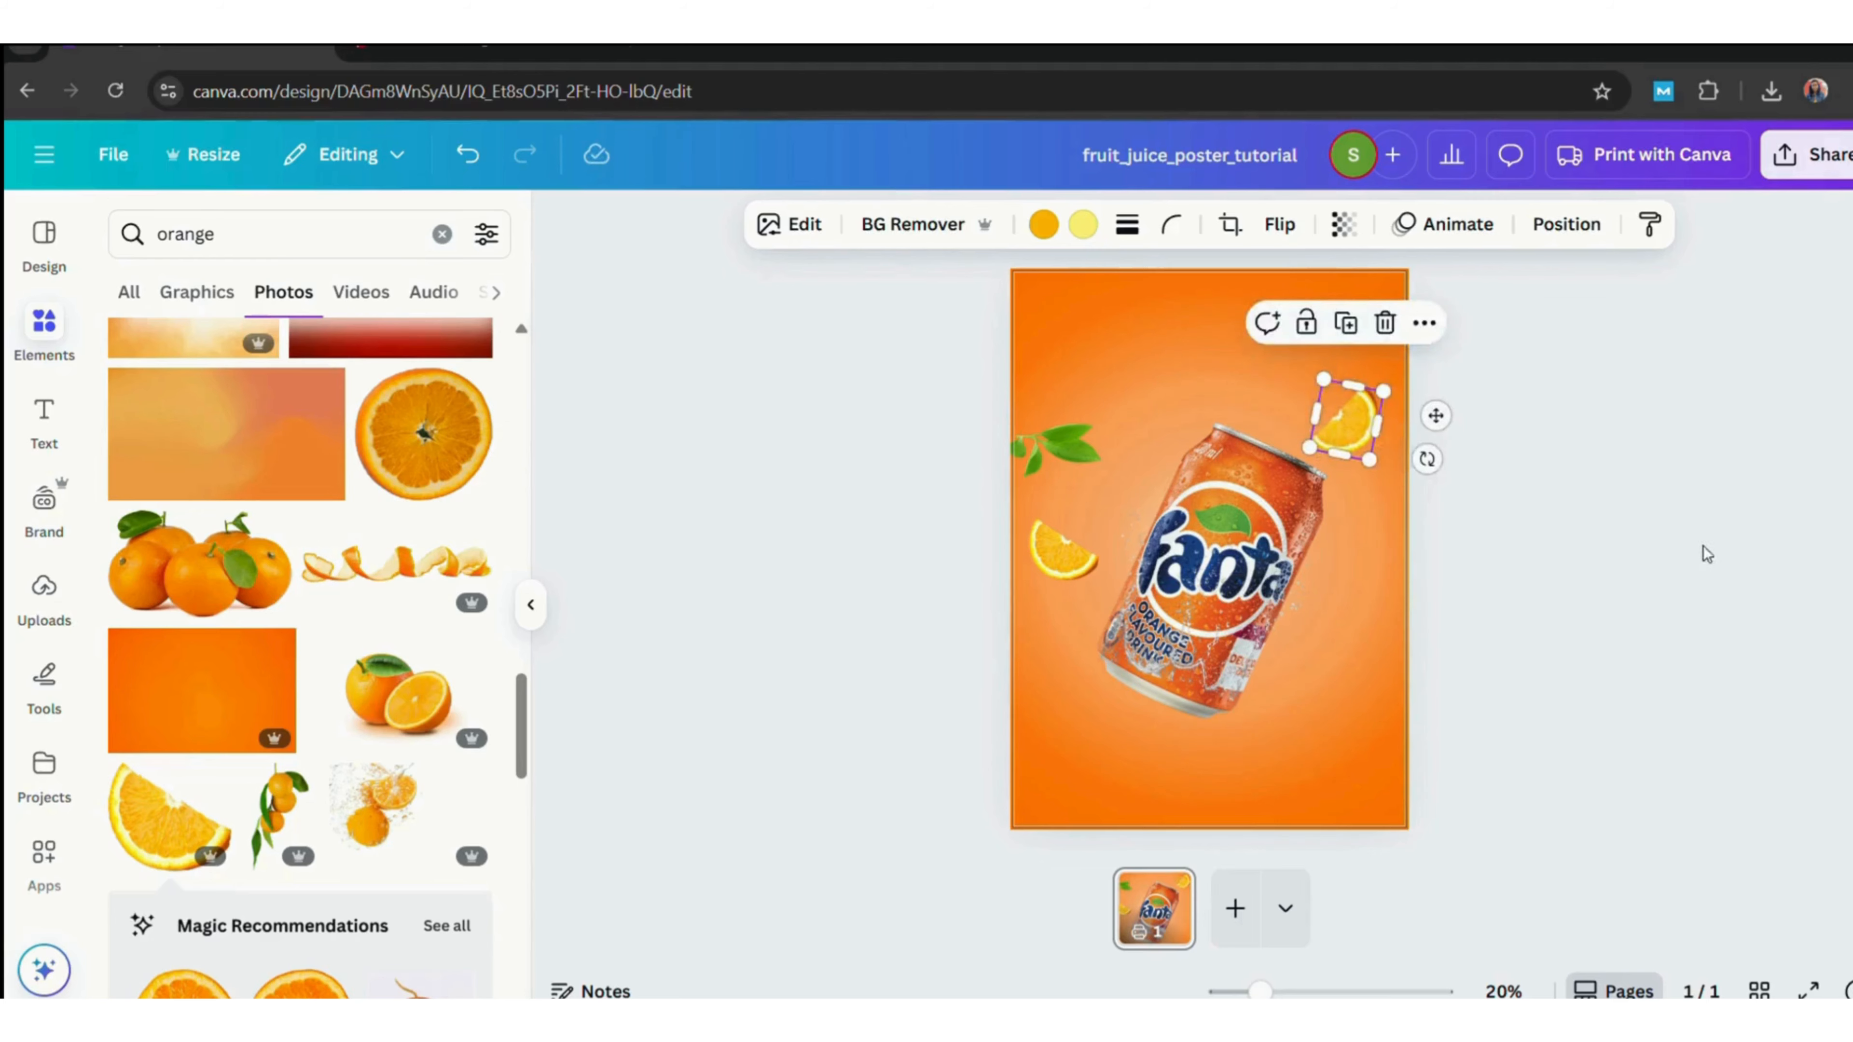
# Add an orange-with-leaves photo, remove its background, shrink it and place it at the can's lower left.
pyautogui.click(1672, 578)
pyautogui.scroll(-10, 516, 733)
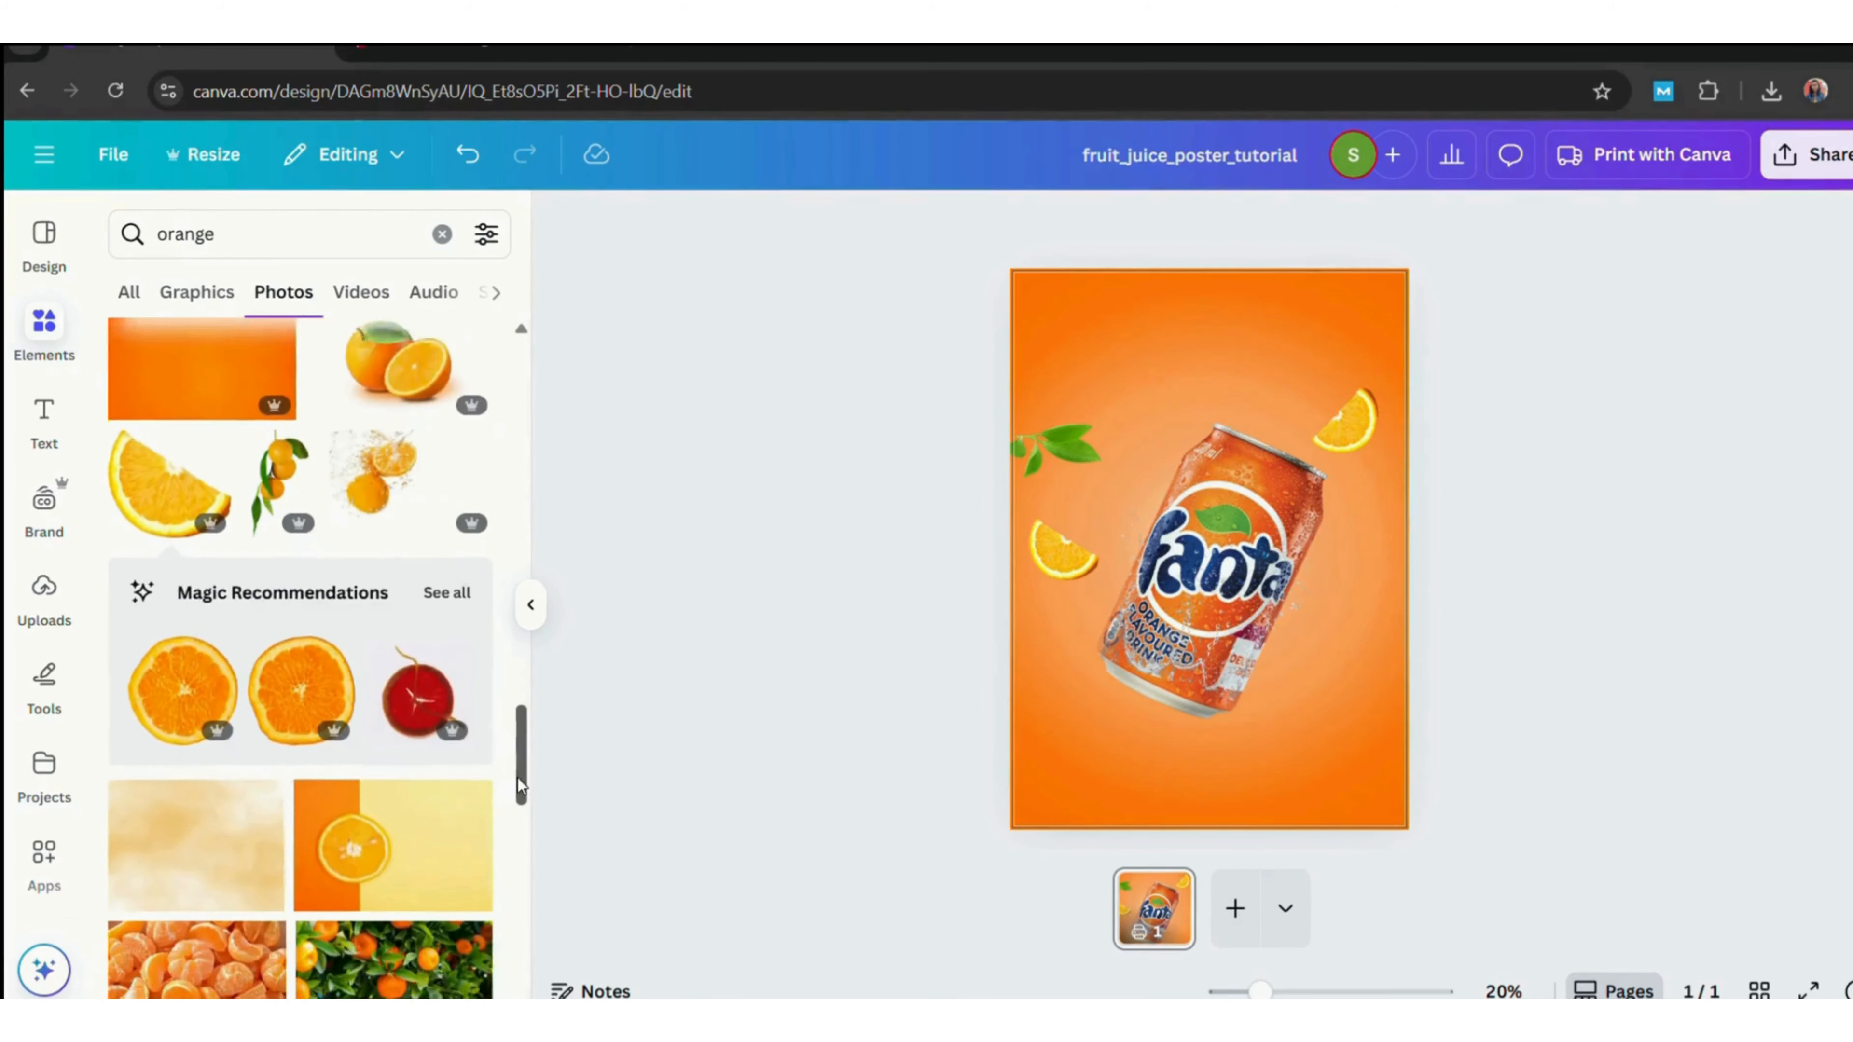
pyautogui.click(186, 642)
pyautogui.click(912, 224)
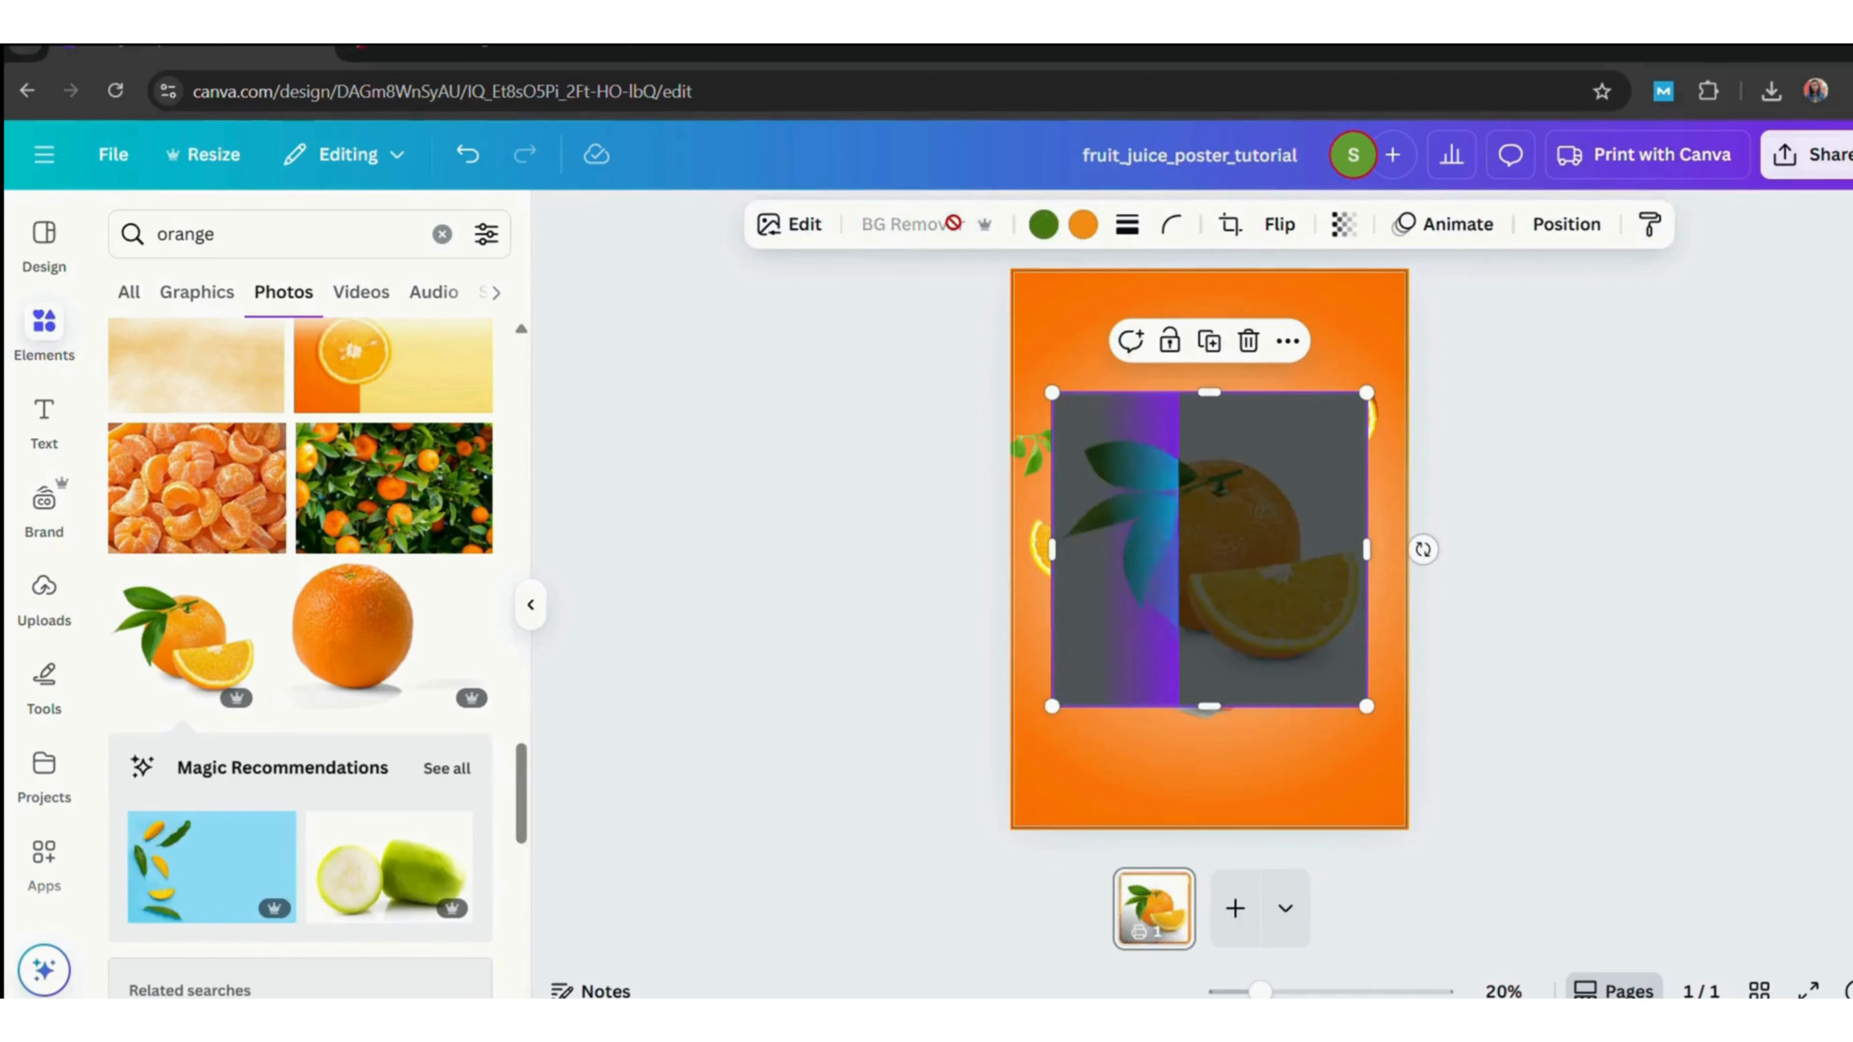
pyautogui.moveTo(1051, 393); pyautogui.dragTo(1226, 566)
pyautogui.moveTo(1296, 635); pyautogui.dragTo(1109, 682)
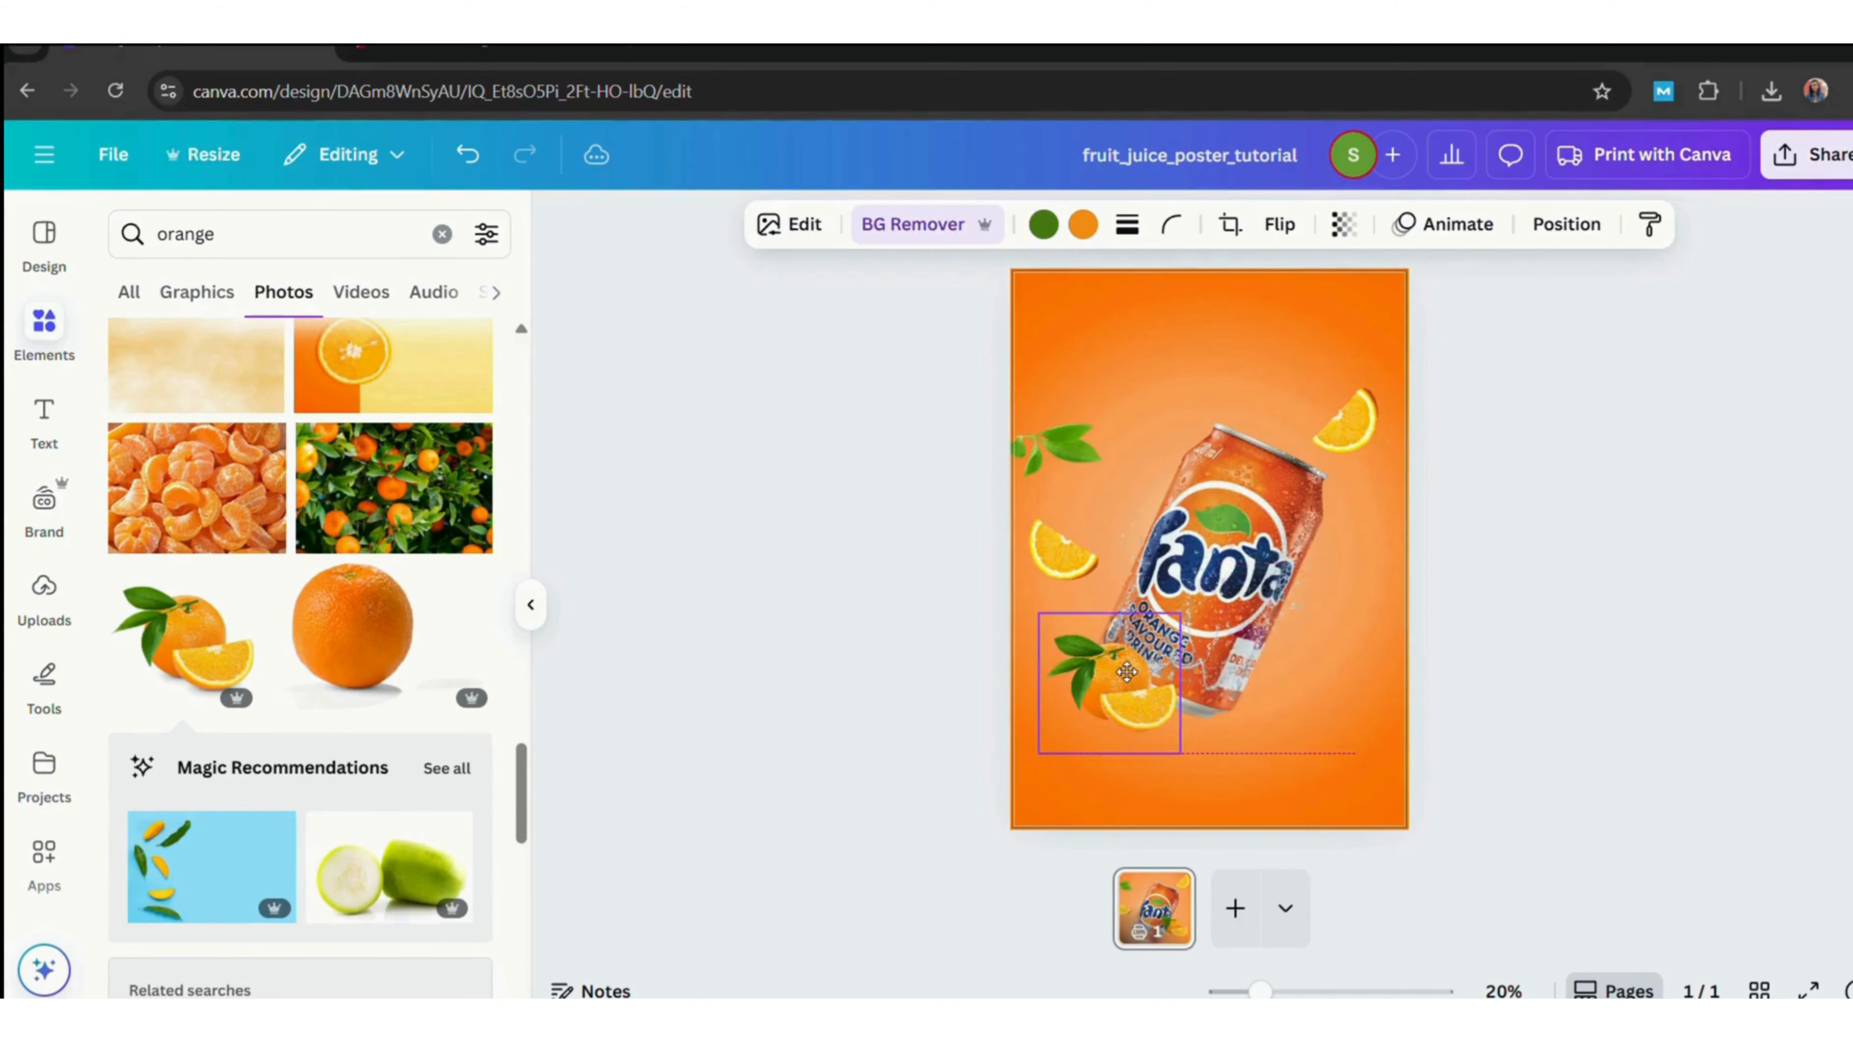
pyautogui.moveTo(1078, 767); pyautogui.dragTo(1078, 750)
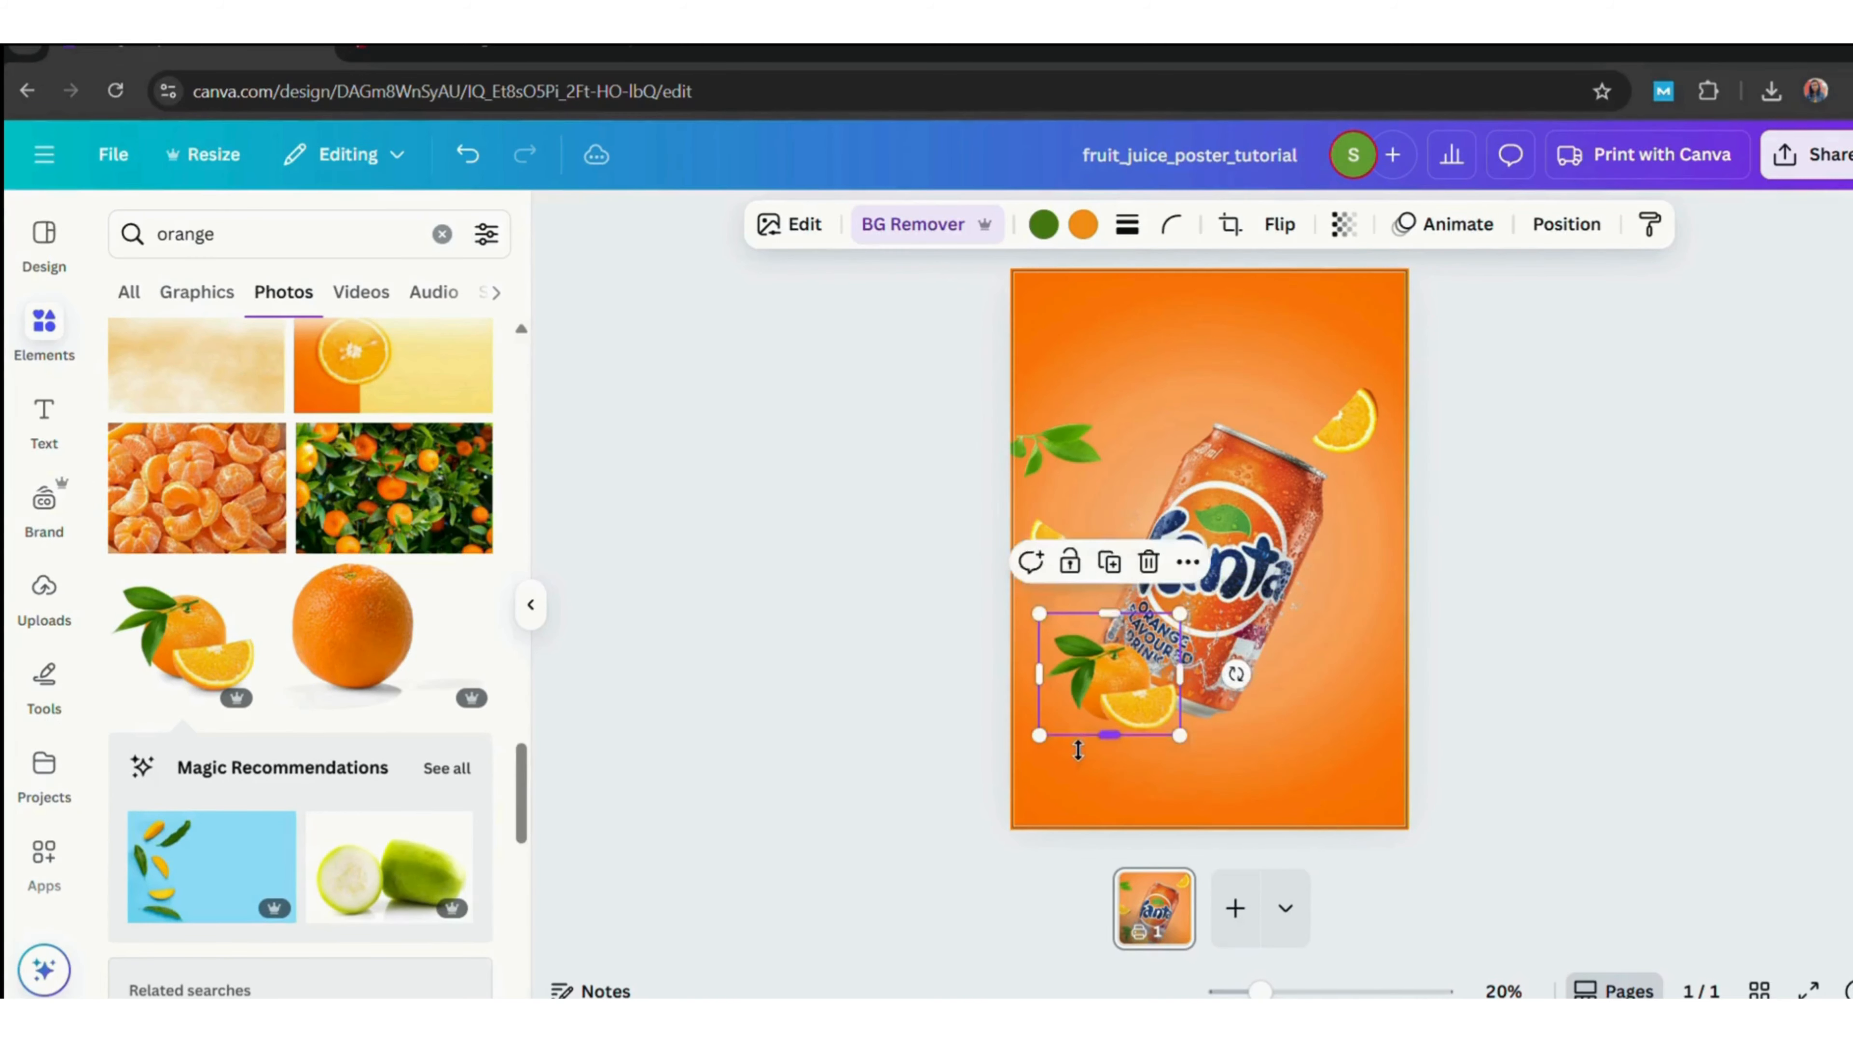
# Add a halved orange with leaf photo, remove its background, shrink it and place it right of the can.
pyautogui.click(1580, 664)
pyautogui.scroll(-6, 513, 786)
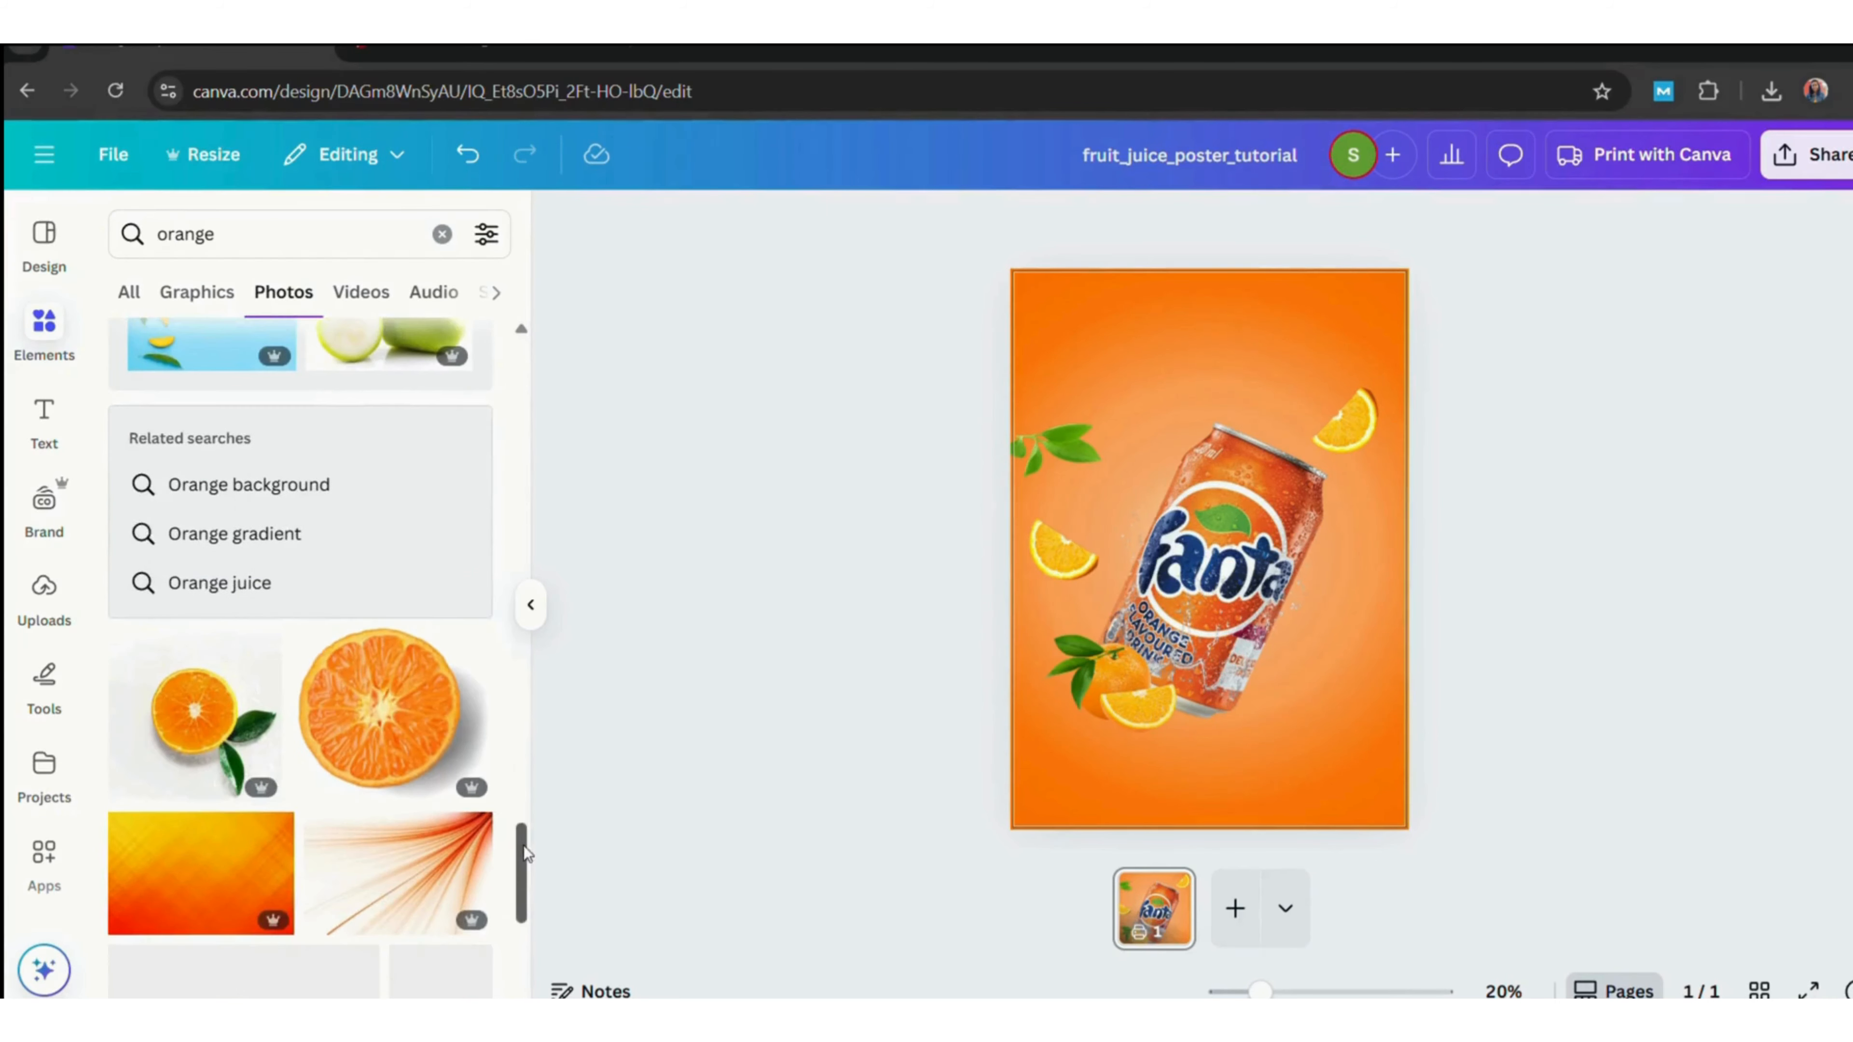
pyautogui.click(195, 715)
pyautogui.click(894, 224)
pyautogui.moveTo(1052, 393); pyautogui.dragTo(1220, 559)
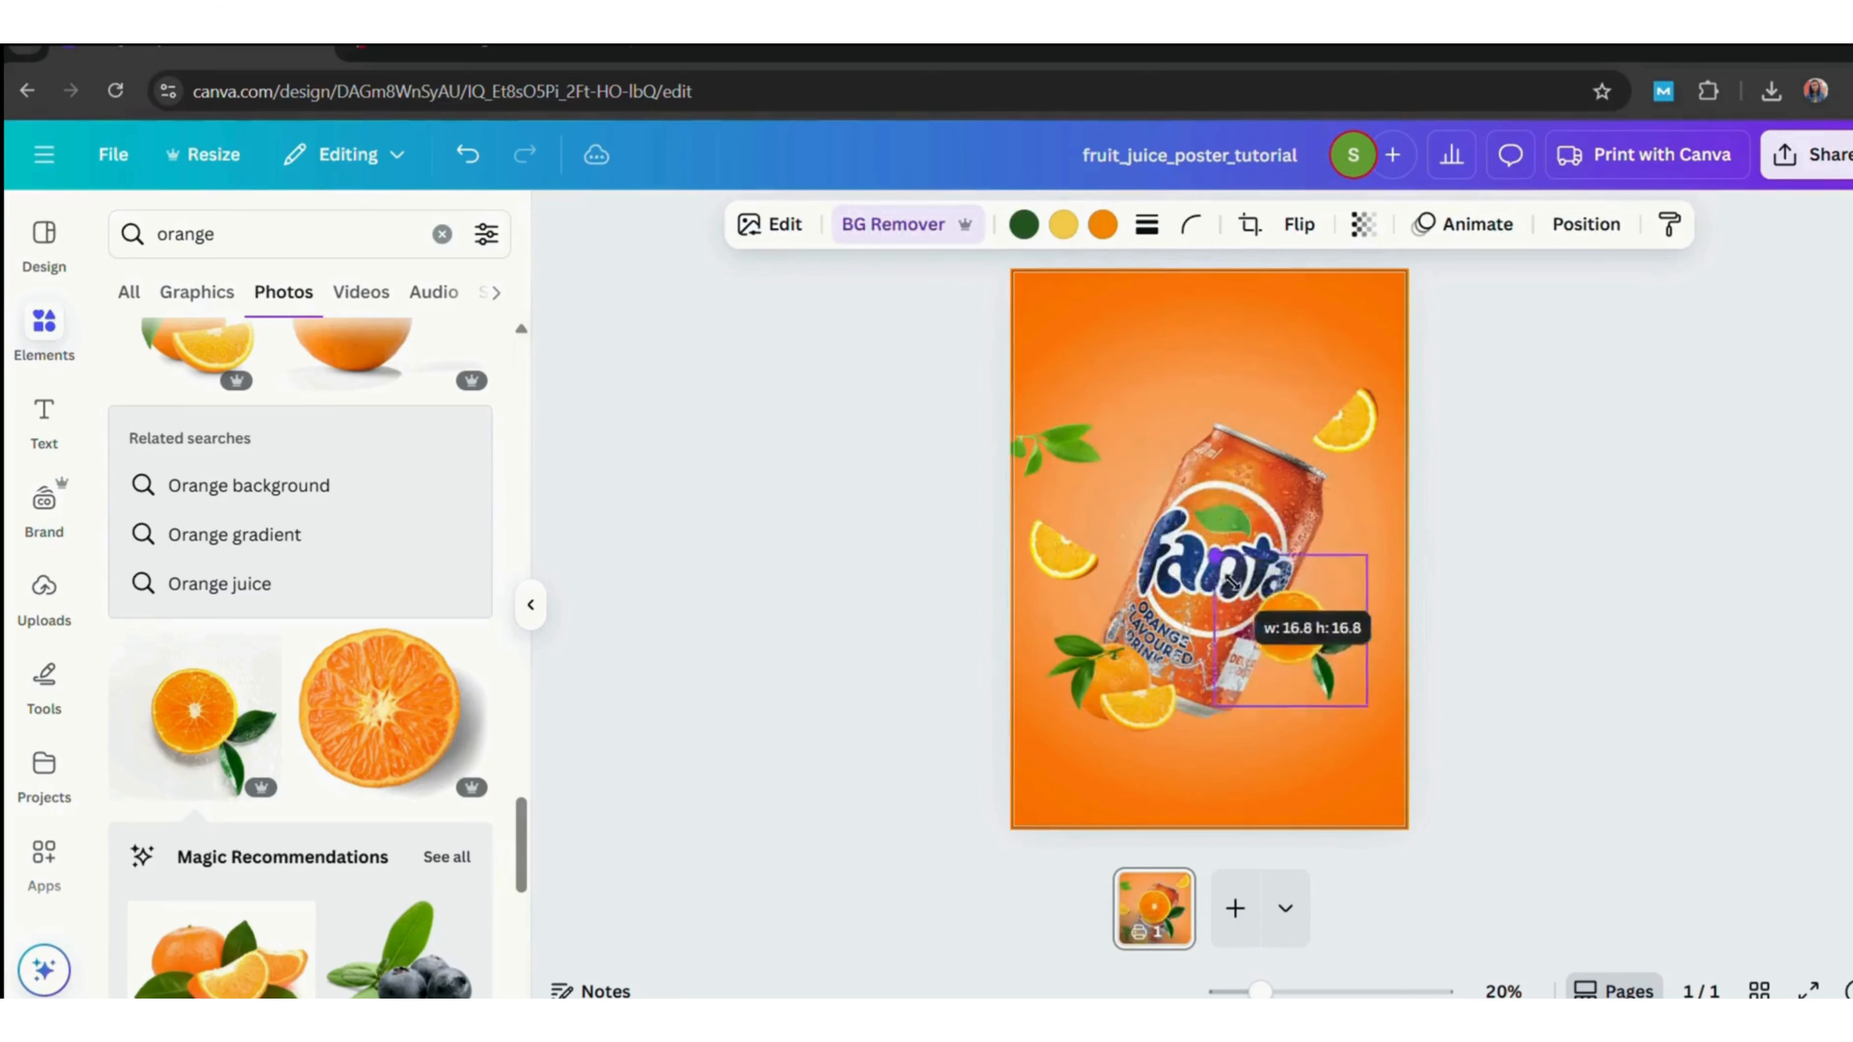
pyautogui.moveTo(1314, 644); pyautogui.dragTo(1354, 641)
pyautogui.moveTo(1260, 559); pyautogui.dragTo(1344, 582)
pyautogui.click(1357, 555)
# Place more copies of the orange half around the can, including the poster's upper left corner.
pyautogui.moveTo(1371, 661); pyautogui.dragTo(1105, 334)
pyautogui.click(1205, 330)
pyautogui.click(1358, 653)
pyautogui.click(1359, 560)
pyautogui.moveTo(1367, 657); pyautogui.dragTo(1023, 326)
pyautogui.moveTo(1143, 355); pyautogui.dragTo(1055, 374)
pyautogui.click(1421, 435)
pyautogui.click(1072, 488)
pyautogui.doubleClick(1081, 423)
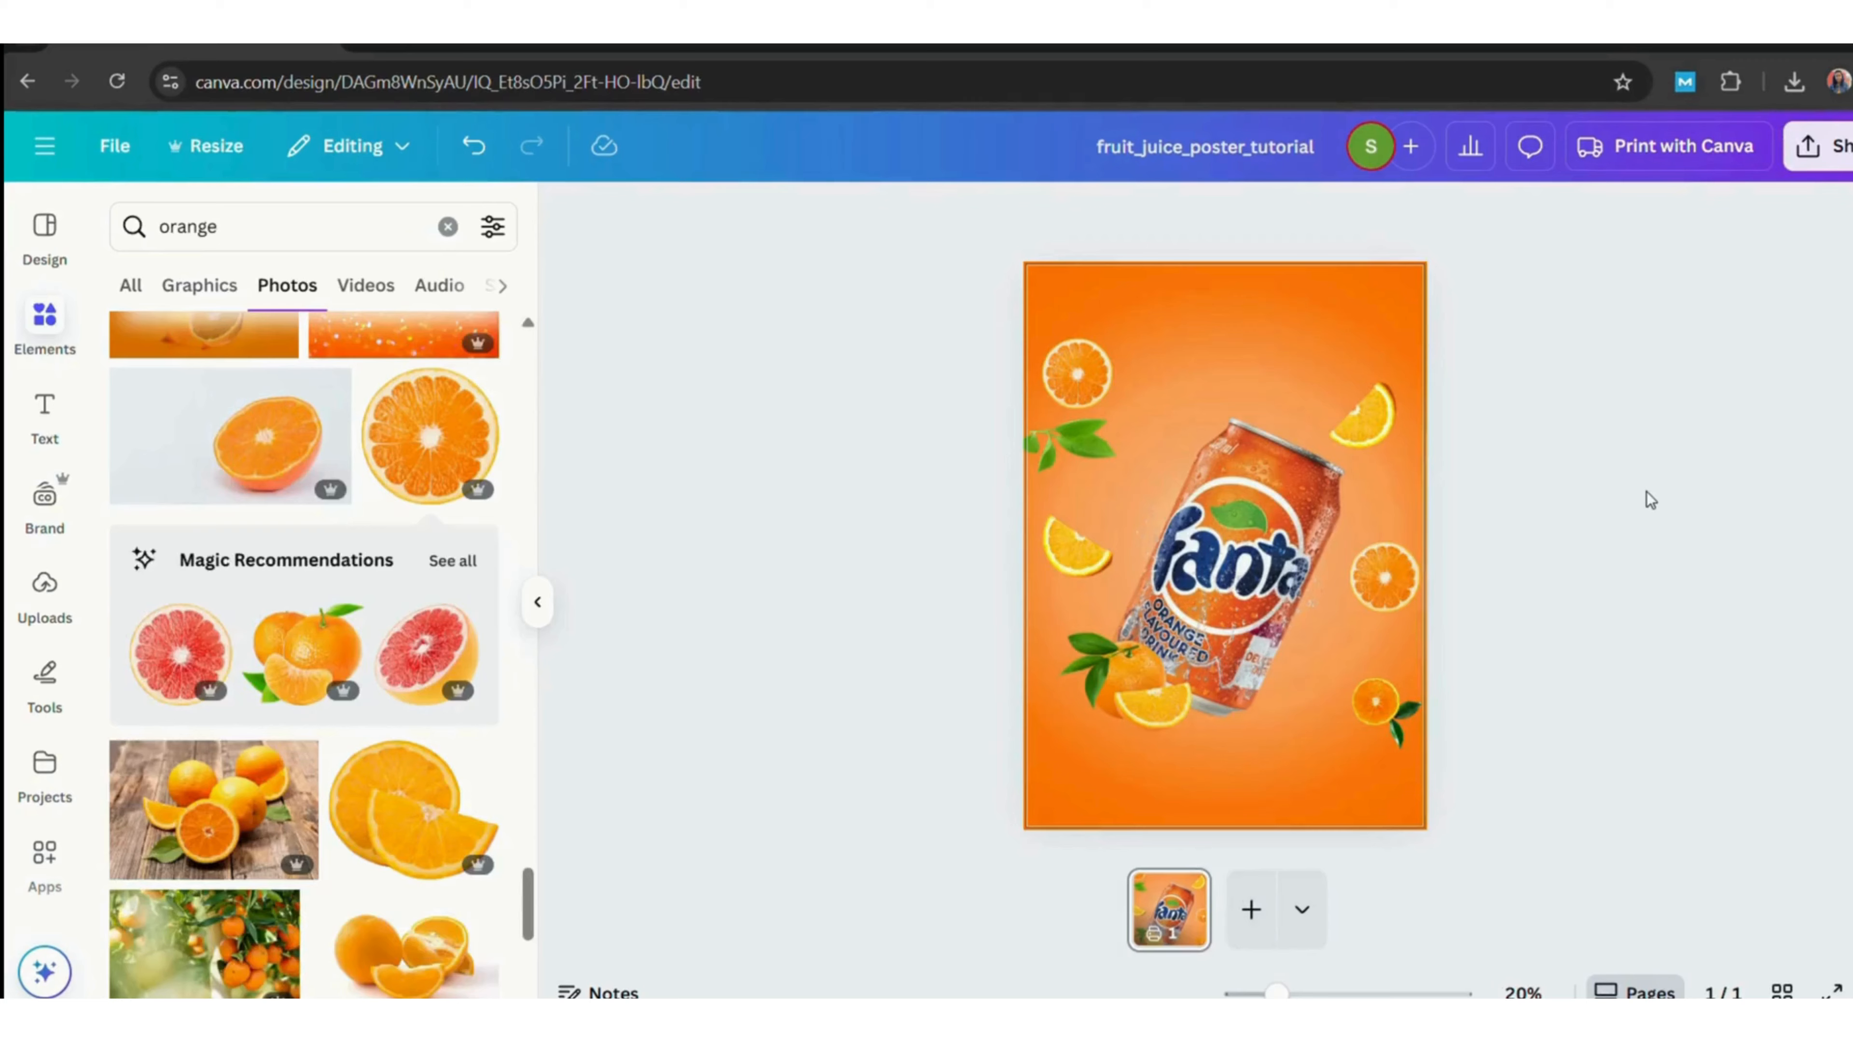
# Duplicate the upper left orange half, place the copy above the can, and send it behind the can.
pyautogui.click(1082, 378)
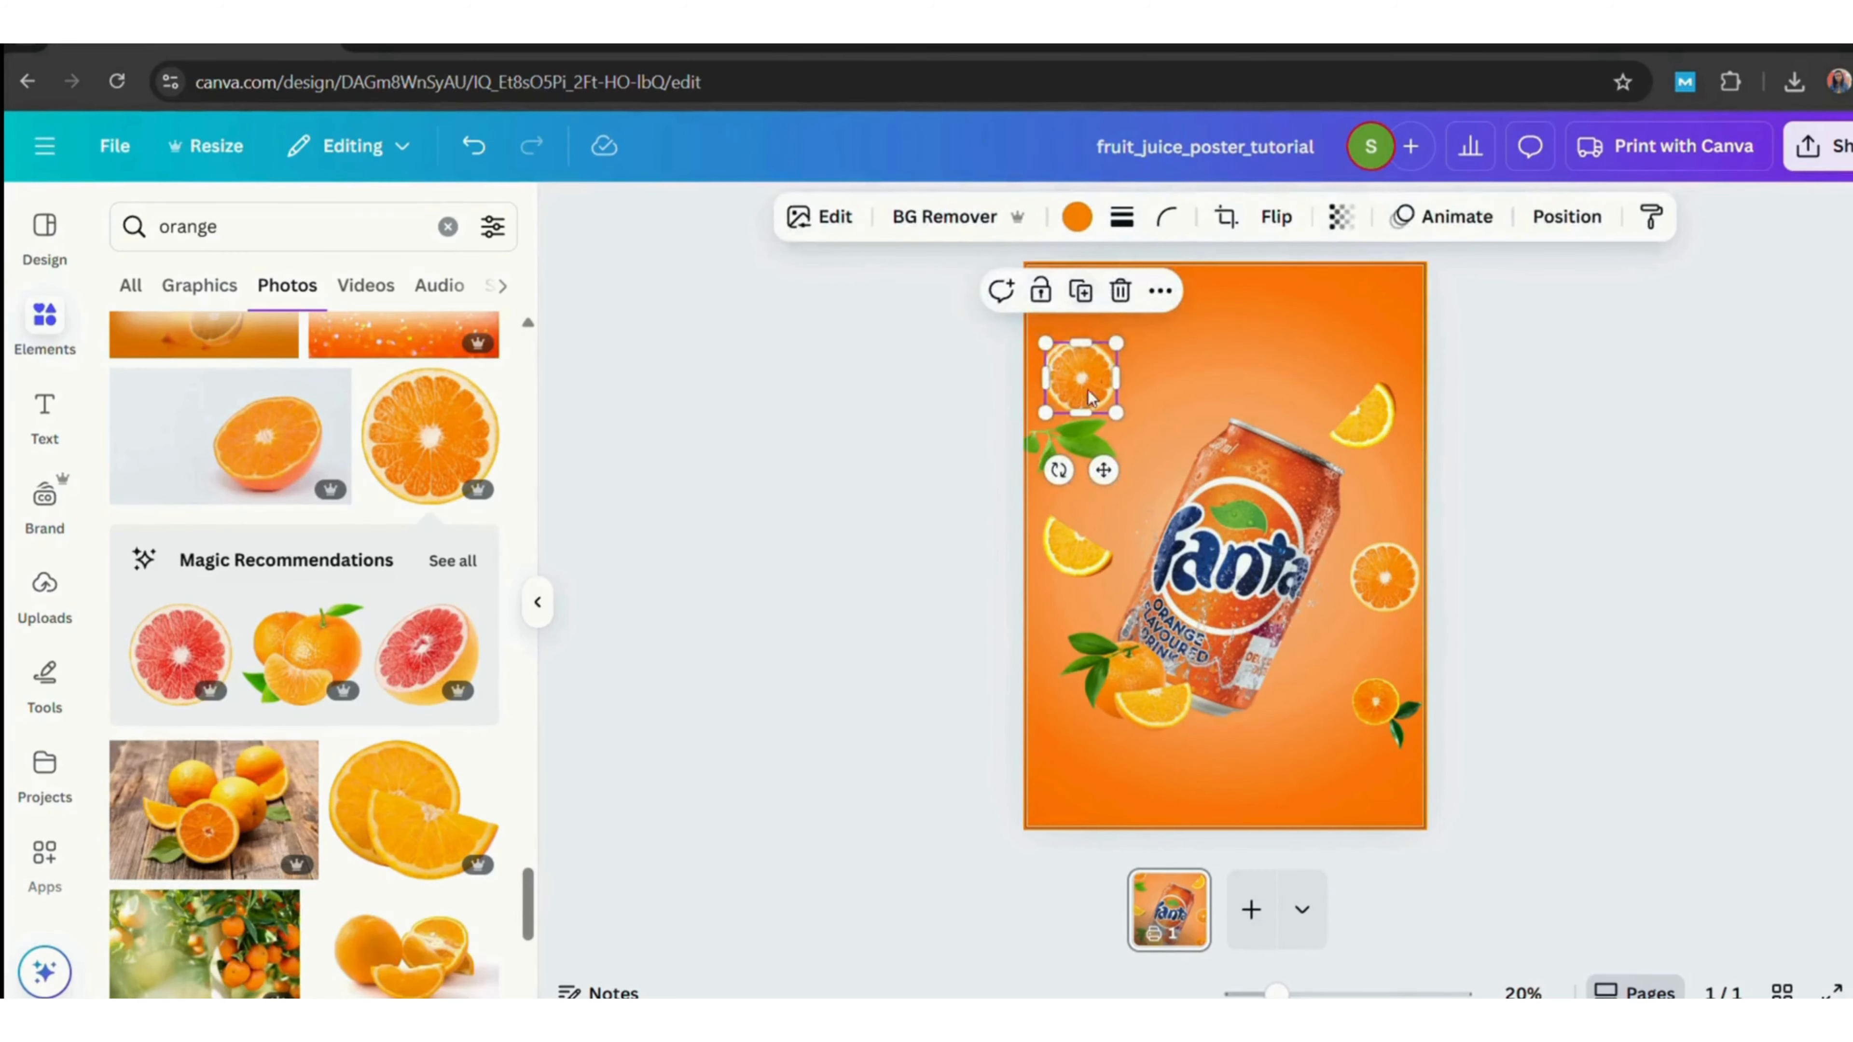
pyautogui.moveTo(1085, 384); pyautogui.dragTo(1202, 464)
pyautogui.rightClick(1202, 464)
pyautogui.moveTo(1411, 497)
pyautogui.click(1656, 595)
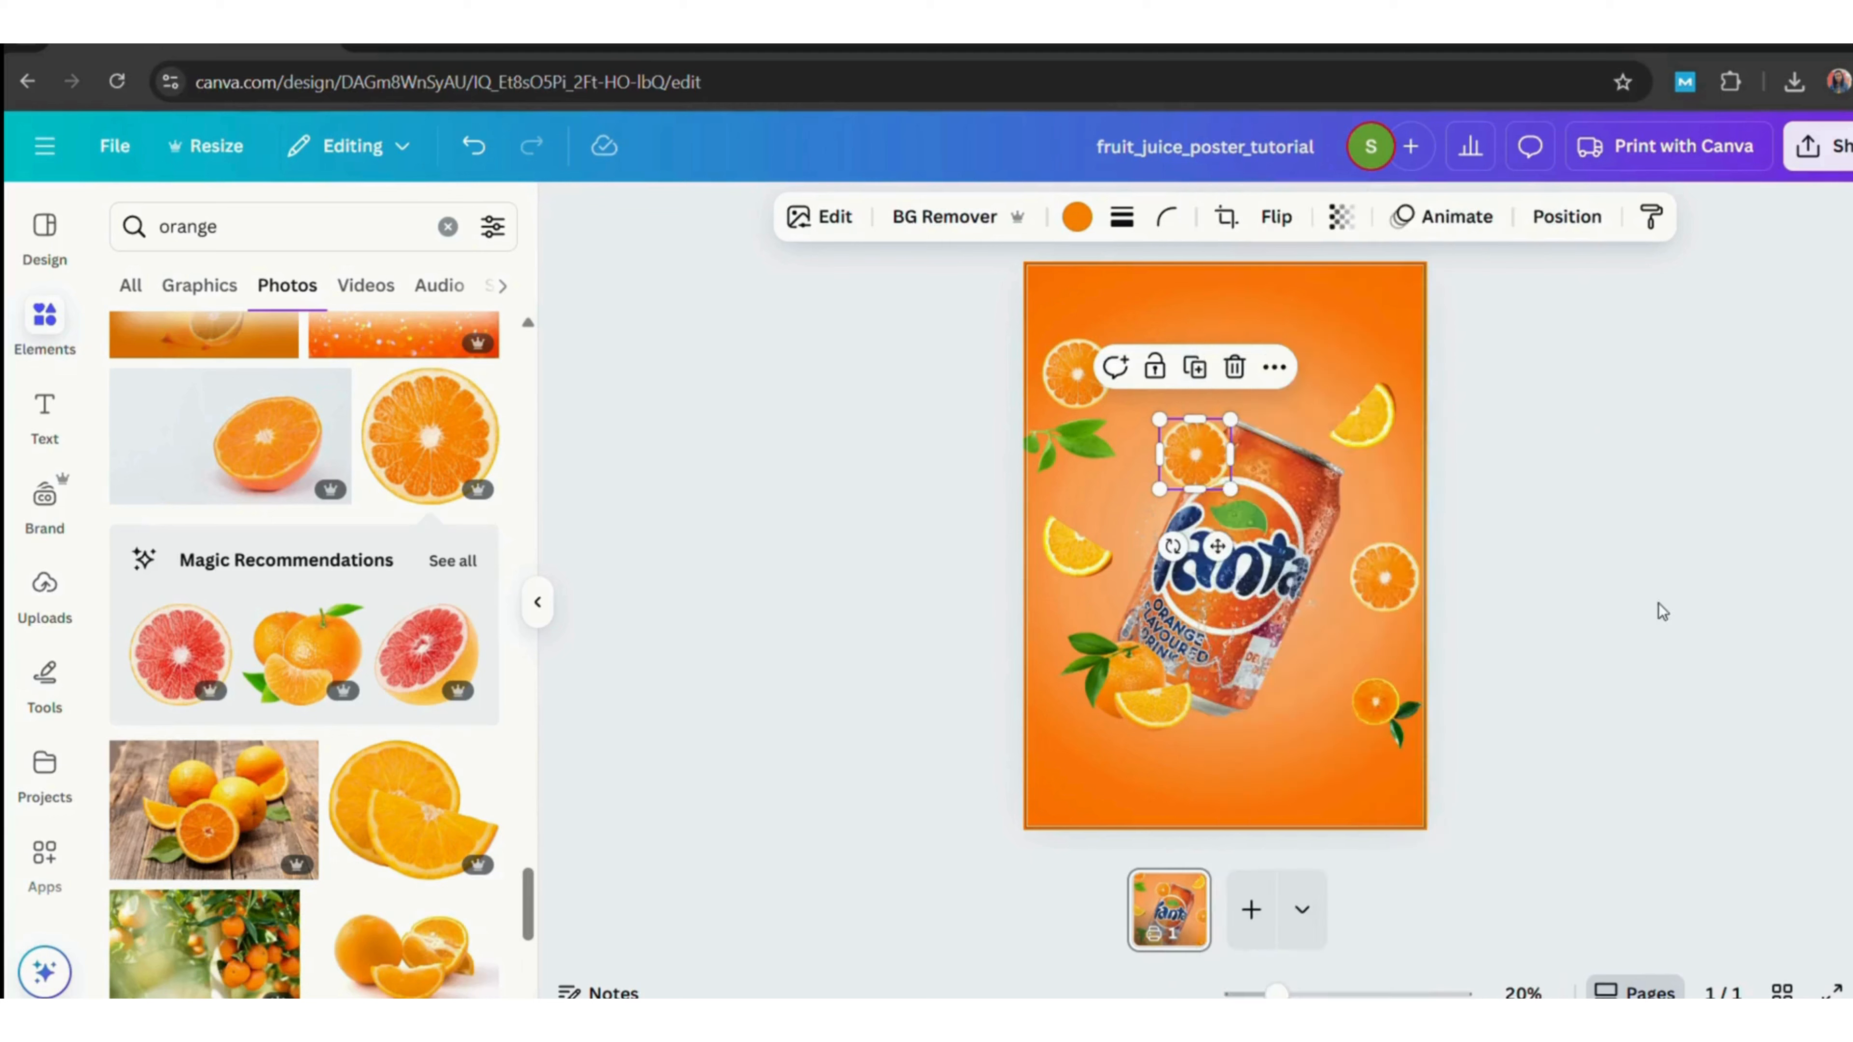
pyautogui.rightClick(1200, 463)
pyautogui.click(1638, 595)
pyautogui.click(1593, 456)
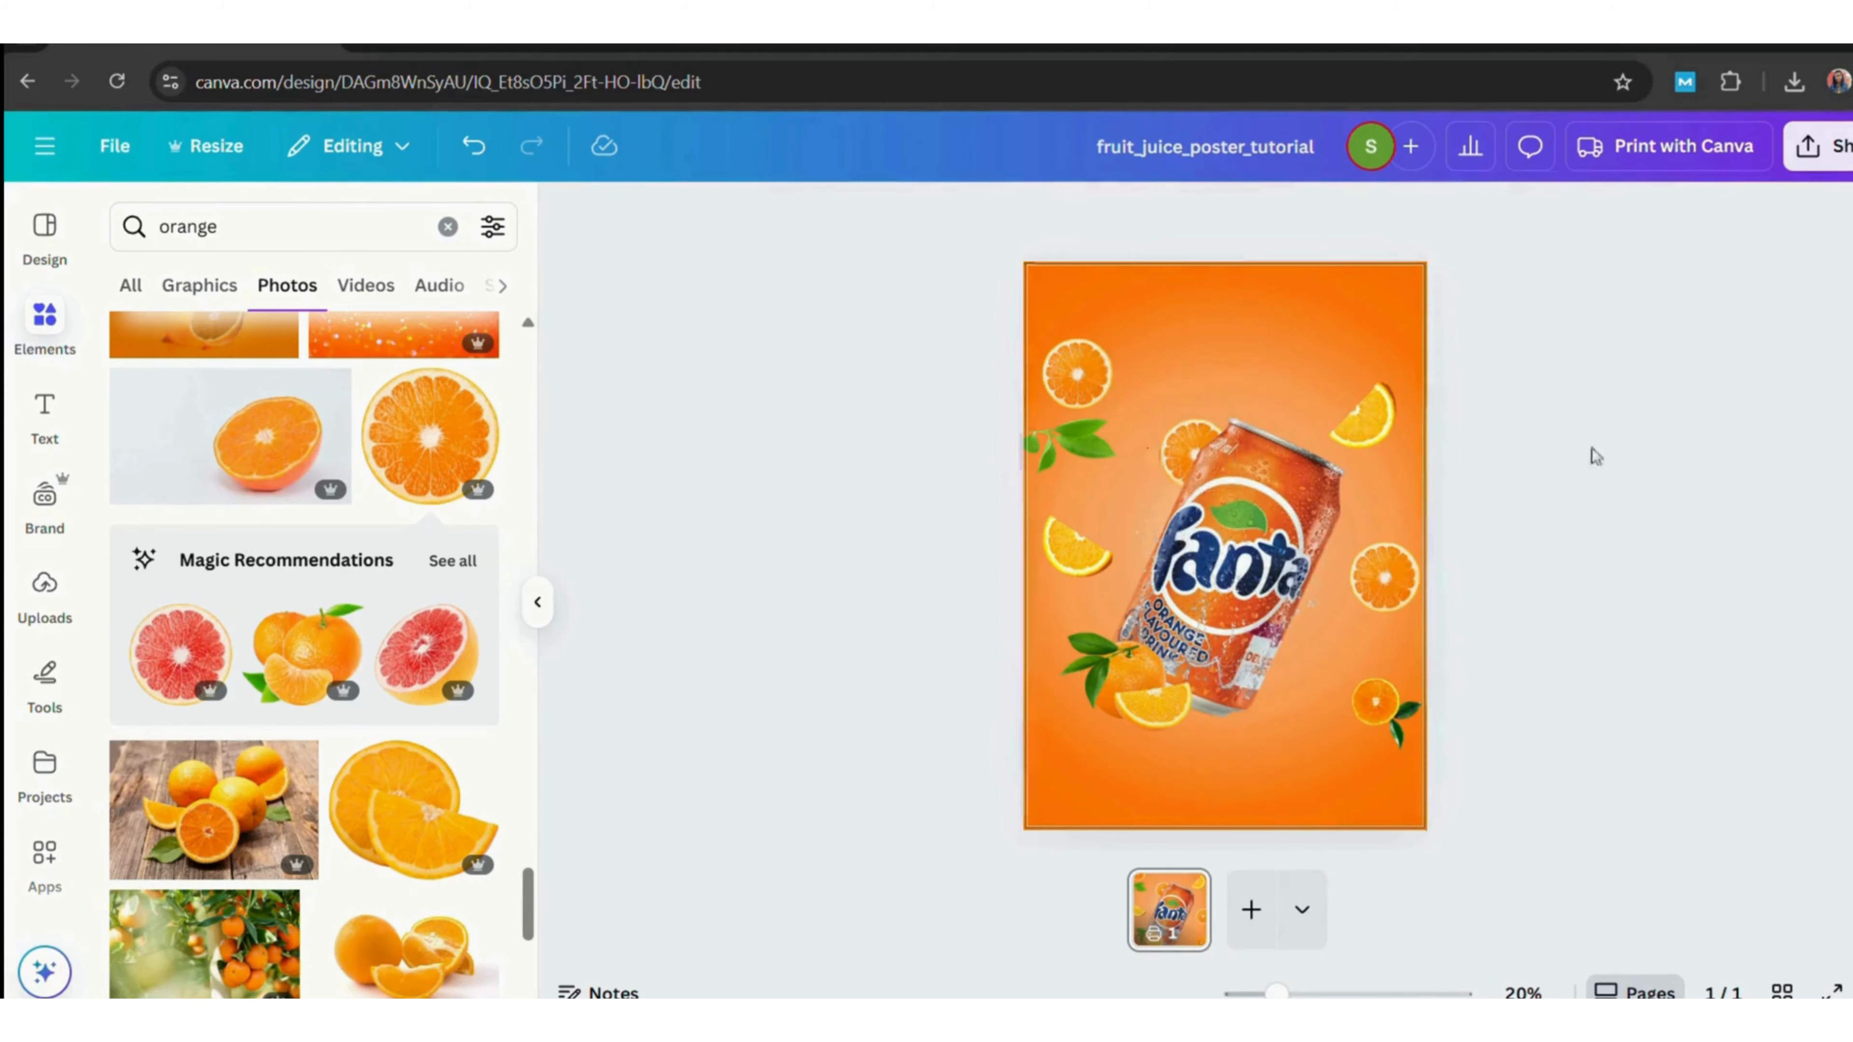
# Delete the orange half at the can's lower right.
pyautogui.click(1386, 710)
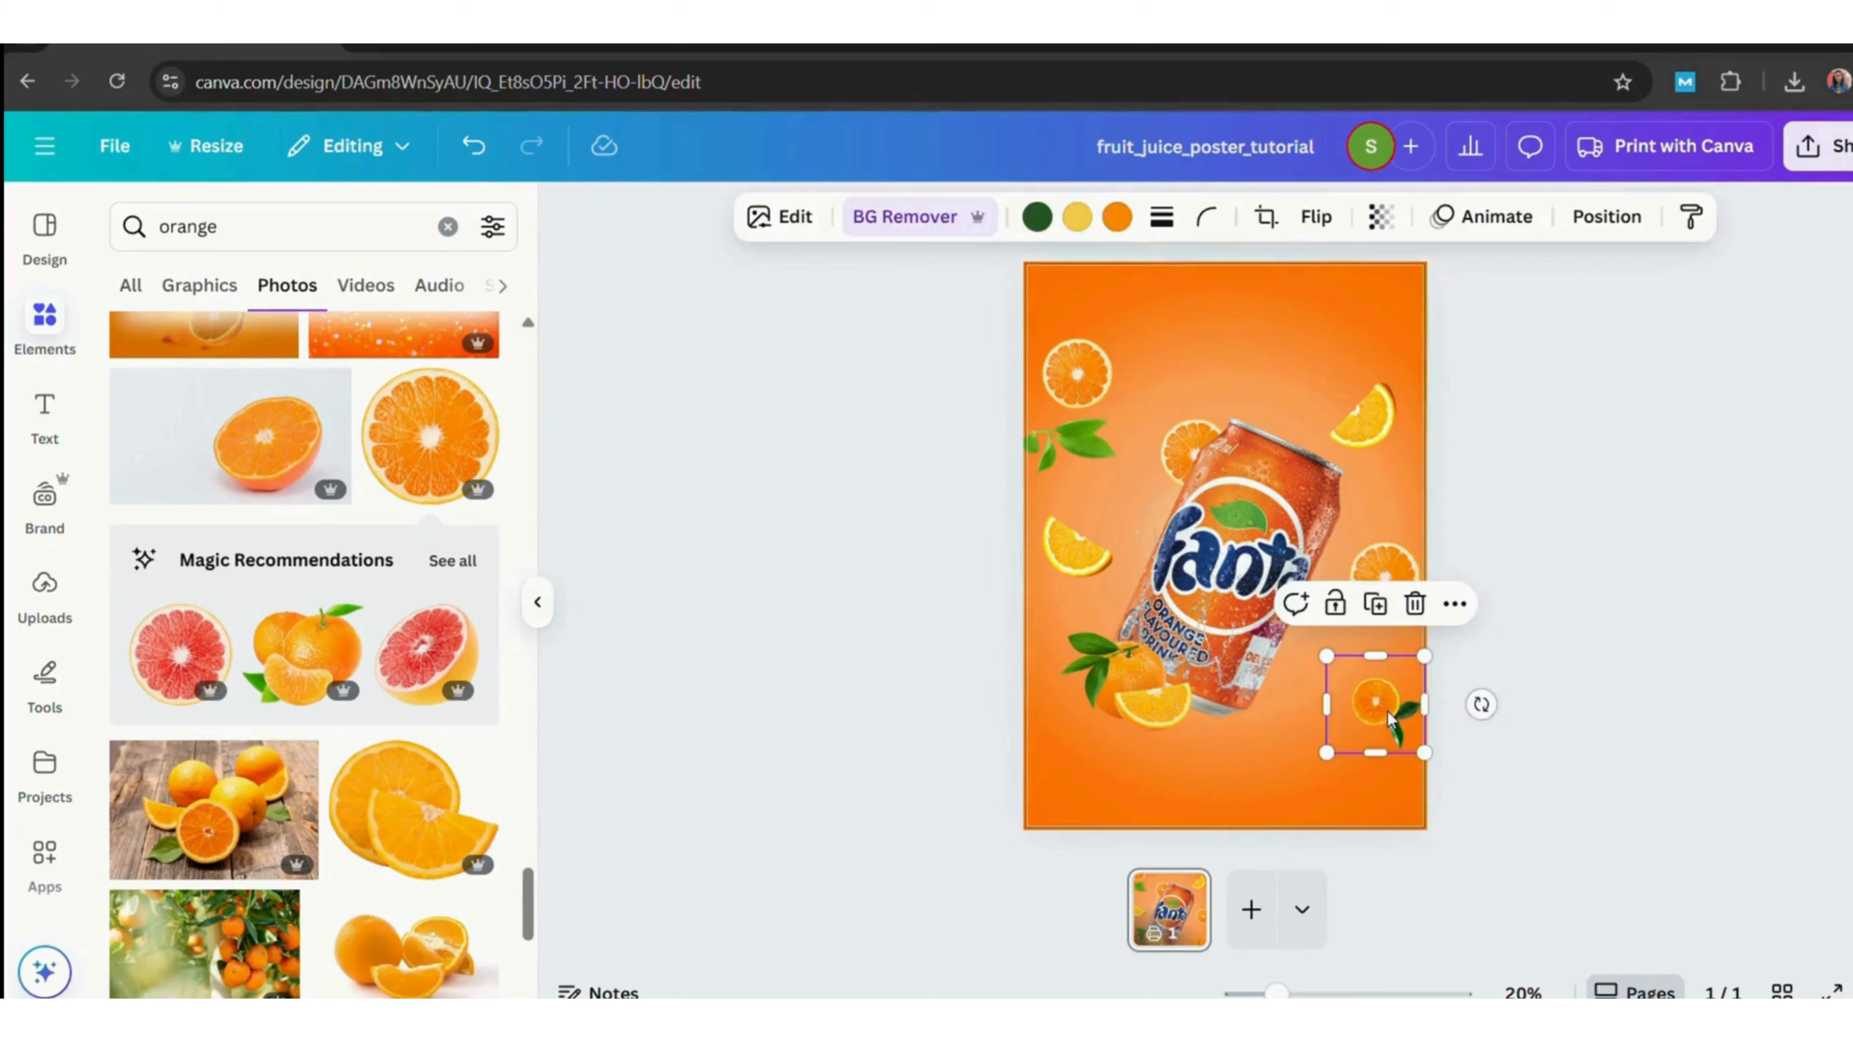
pyautogui.press('Delete')
# Search the element photos for leaf.
pyautogui.click(345, 218)
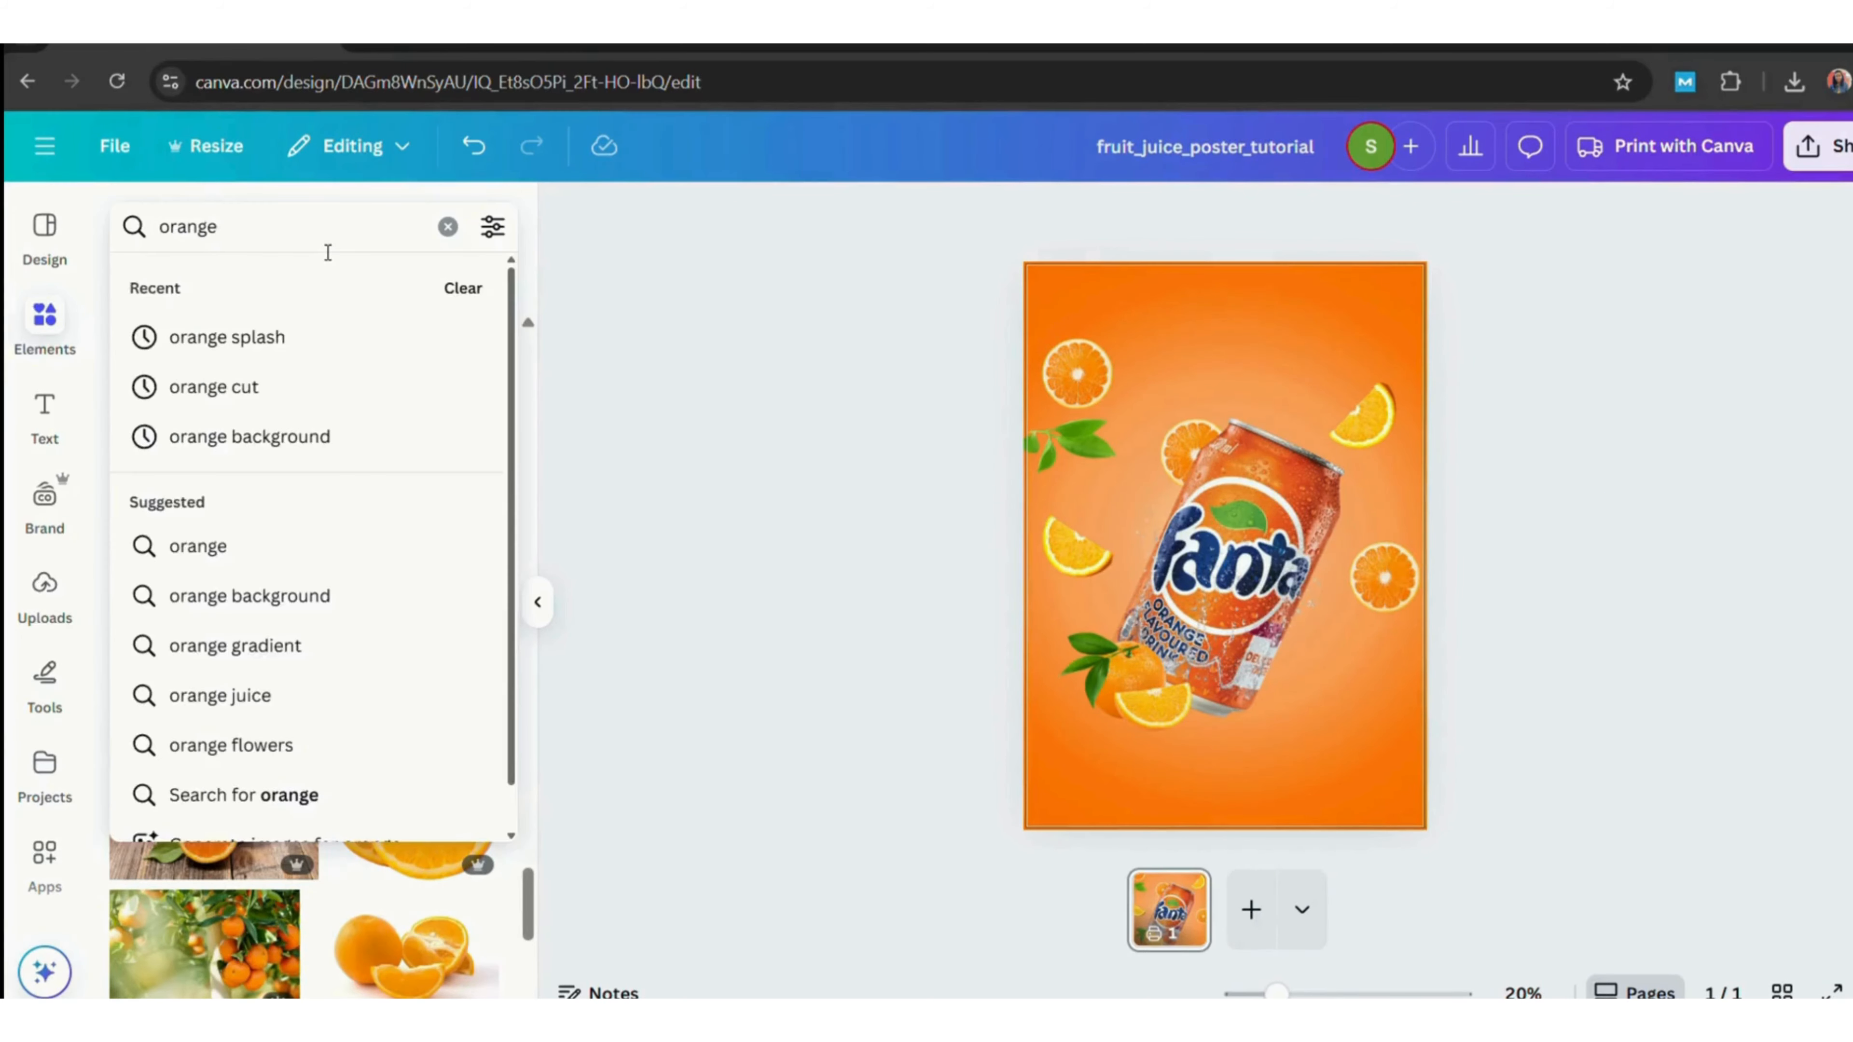
pyautogui.hotkey('ctrl', 'a')
pyautogui.press('BackSpace')
pyautogui.write('leaf')
pyautogui.press('Return')
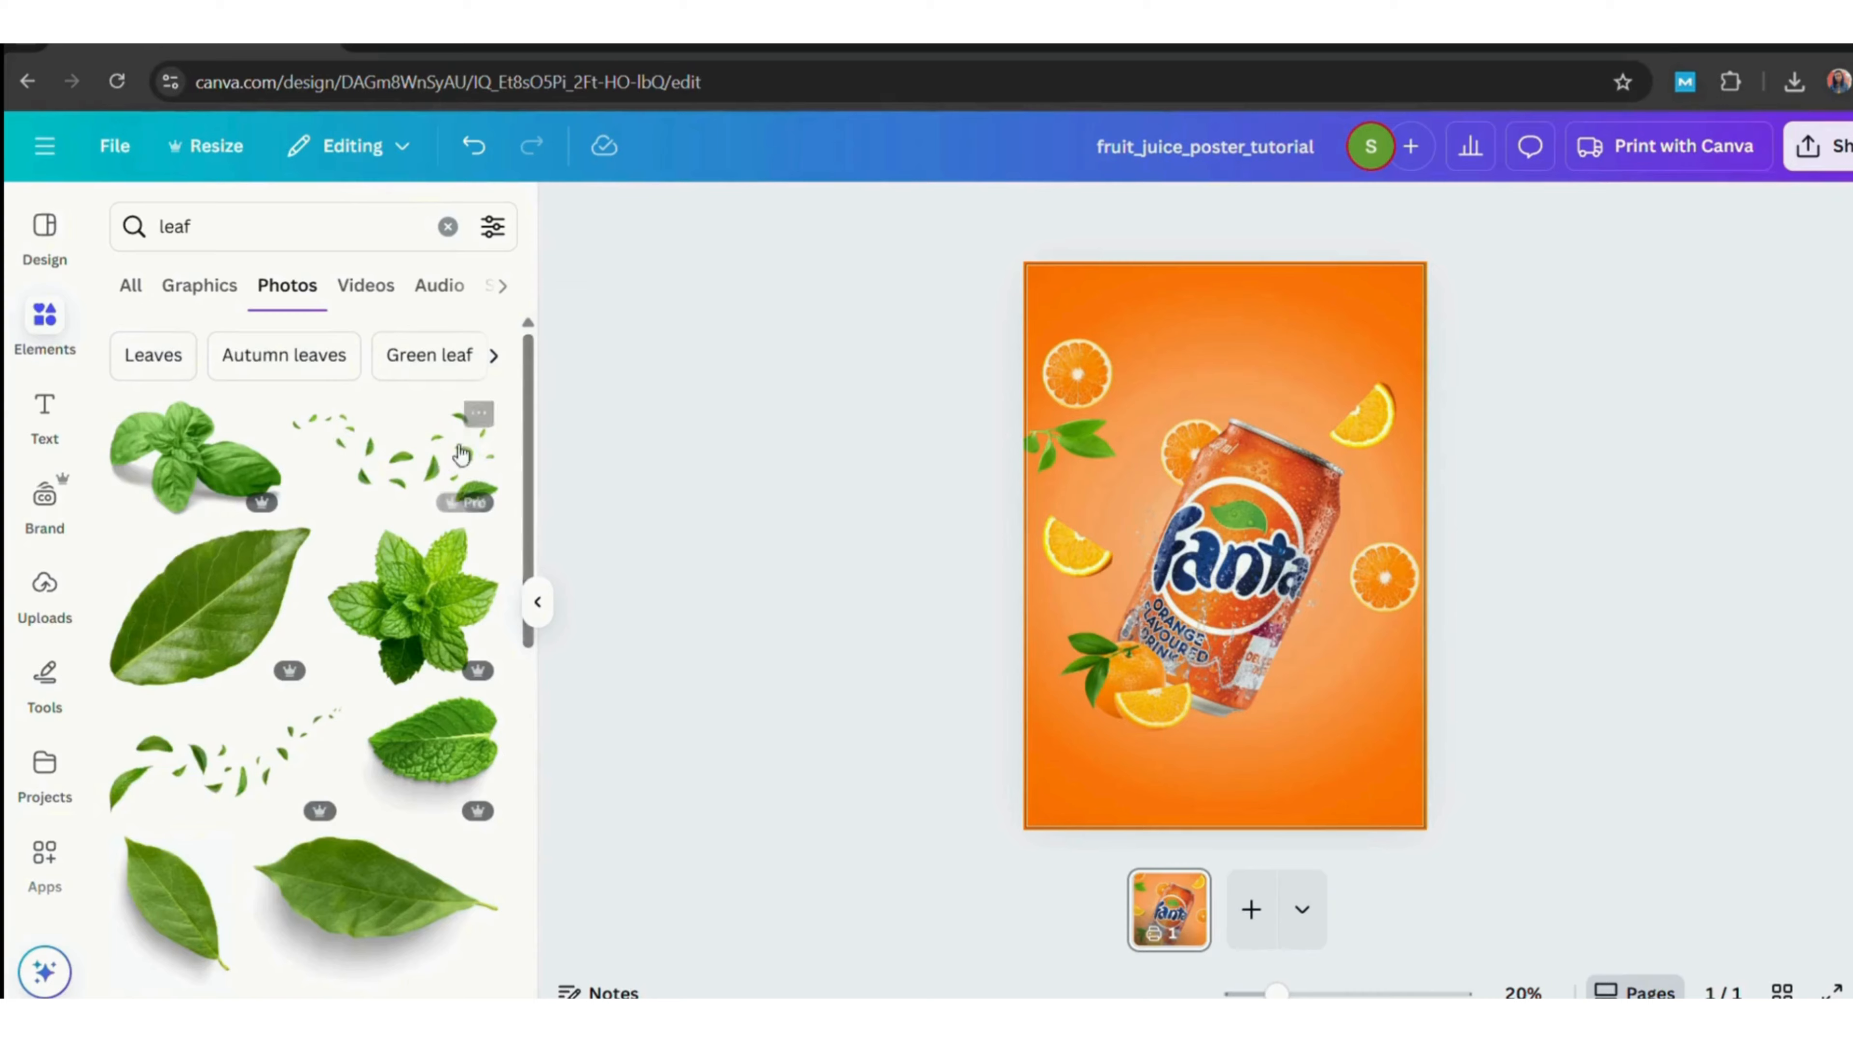
# Add a scattered leaves photo, enlarge it over the can, and send it one layer backward.
pyautogui.click(398, 467)
pyautogui.moveTo(1277, 565); pyautogui.dragTo(1287, 520)
pyautogui.moveTo(1231, 627); pyautogui.dragTo(1597, 672)
pyautogui.moveTo(1245, 681); pyautogui.dragTo(1313, 759)
pyautogui.rightClick(1284, 555)
pyautogui.moveTo(1364, 484)
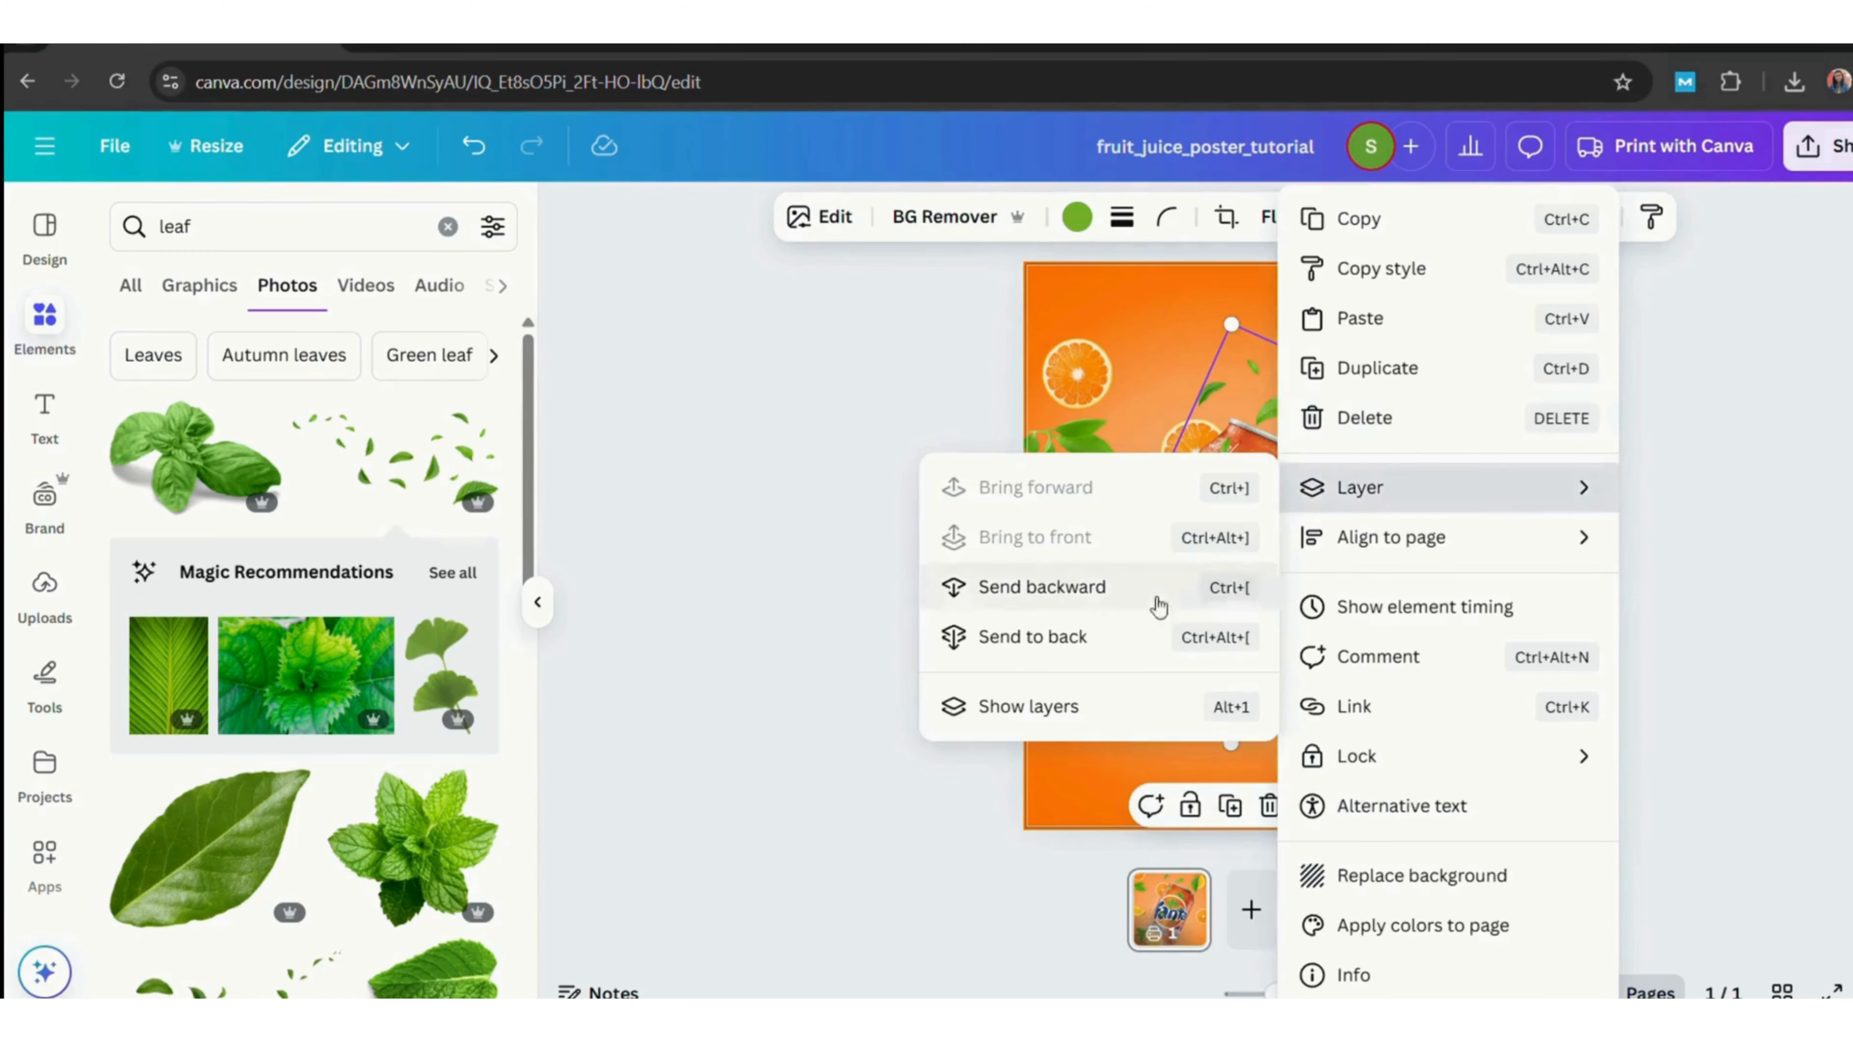
pyautogui.click(1159, 604)
# Rotate and reposition the leaves image so the leaves frame the can.
pyautogui.click(1754, 525)
pyautogui.moveTo(1297, 402); pyautogui.dragTo(1347, 479)
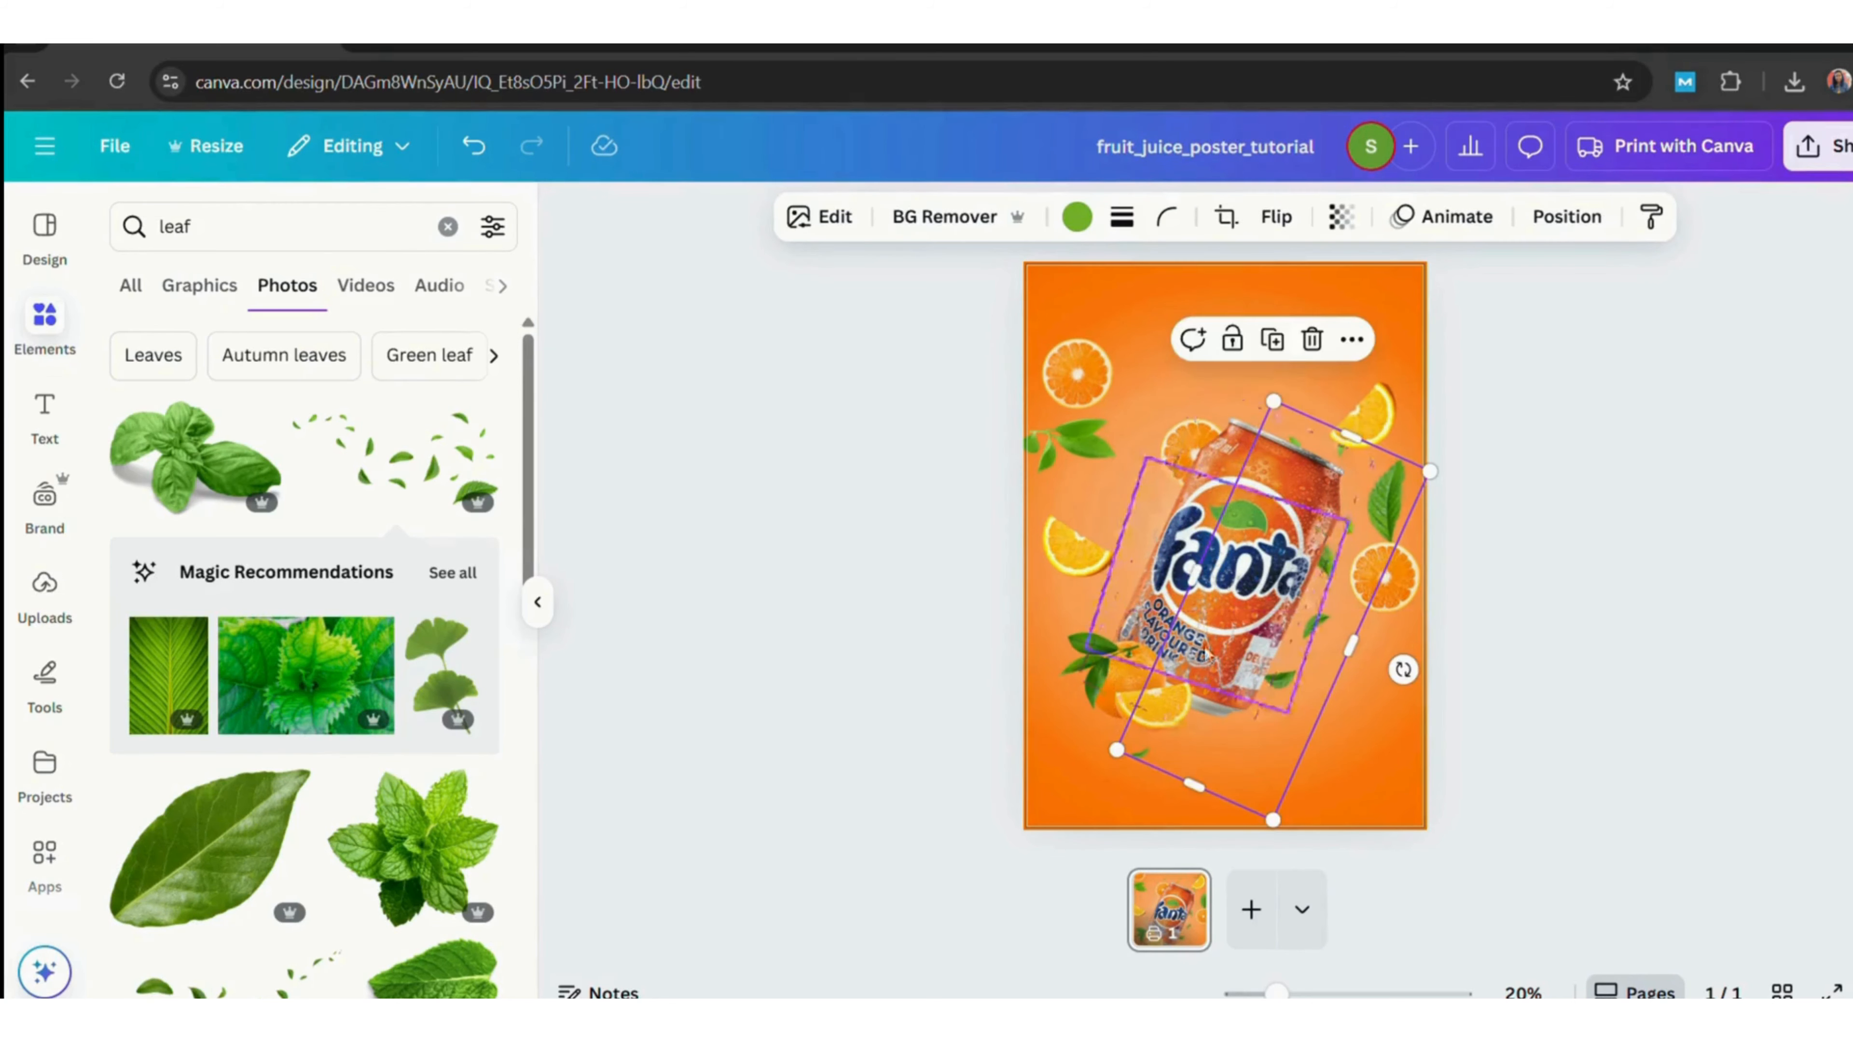
pyautogui.moveTo(1194, 785); pyautogui.dragTo(1211, 754)
pyautogui.click(1592, 675)
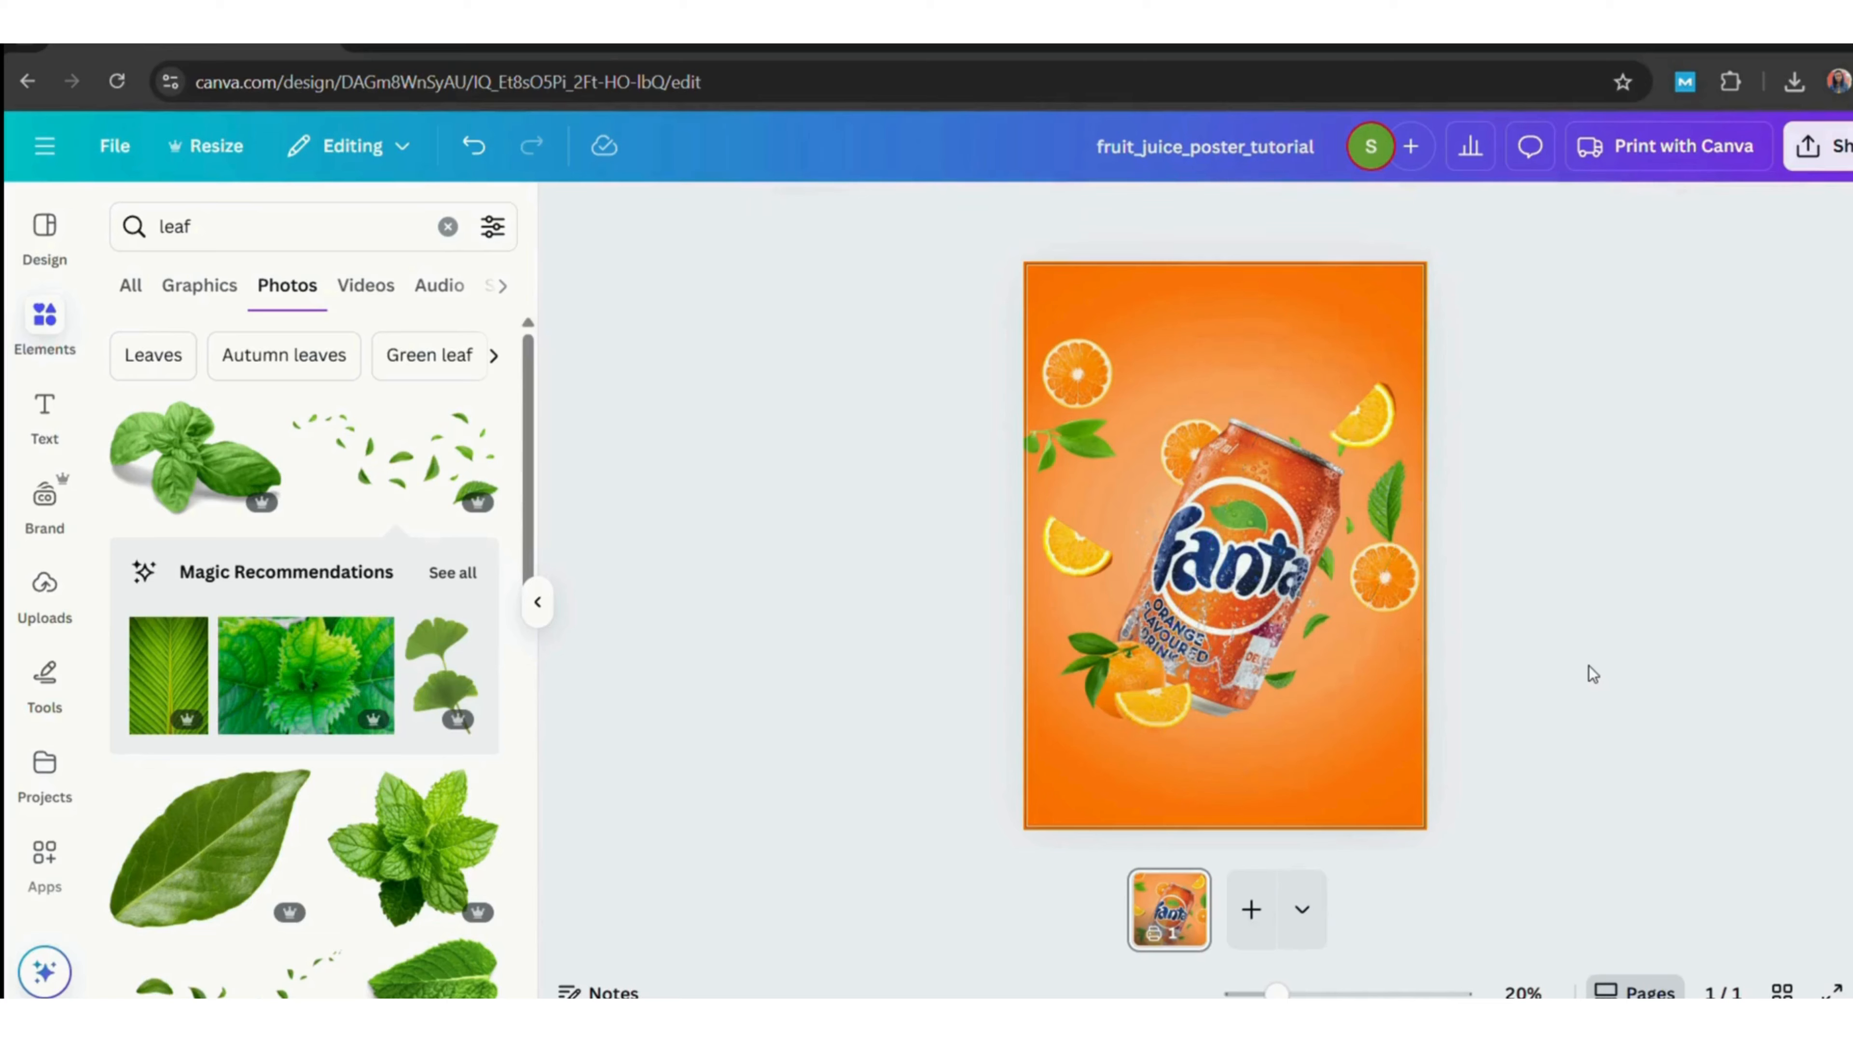
# Search the element graphics for shadow.
pyautogui.click(289, 227)
pyautogui.press('BackSpace')
pyautogui.press('BackSpace')
pyautogui.press('BackSpace')
pyautogui.press('BackSpace')
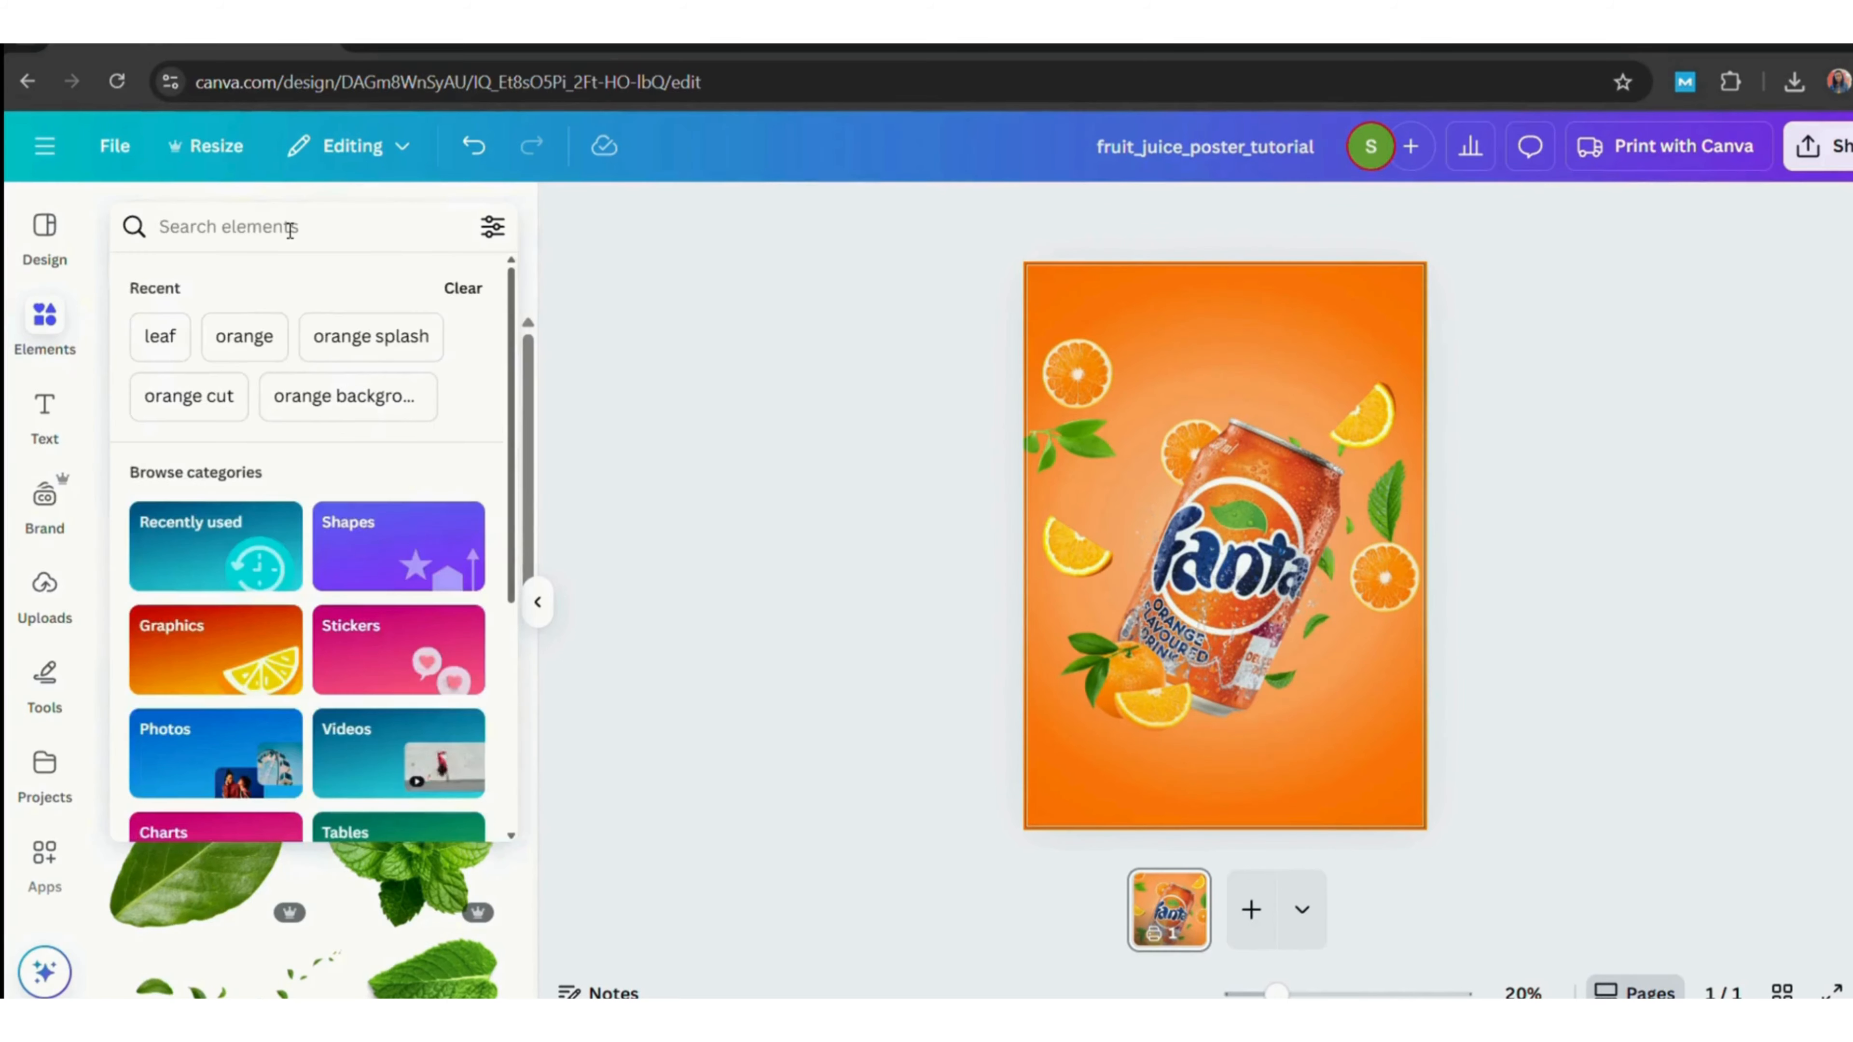
pyautogui.write('shadow')
pyautogui.press('Return')
pyautogui.click(201, 286)
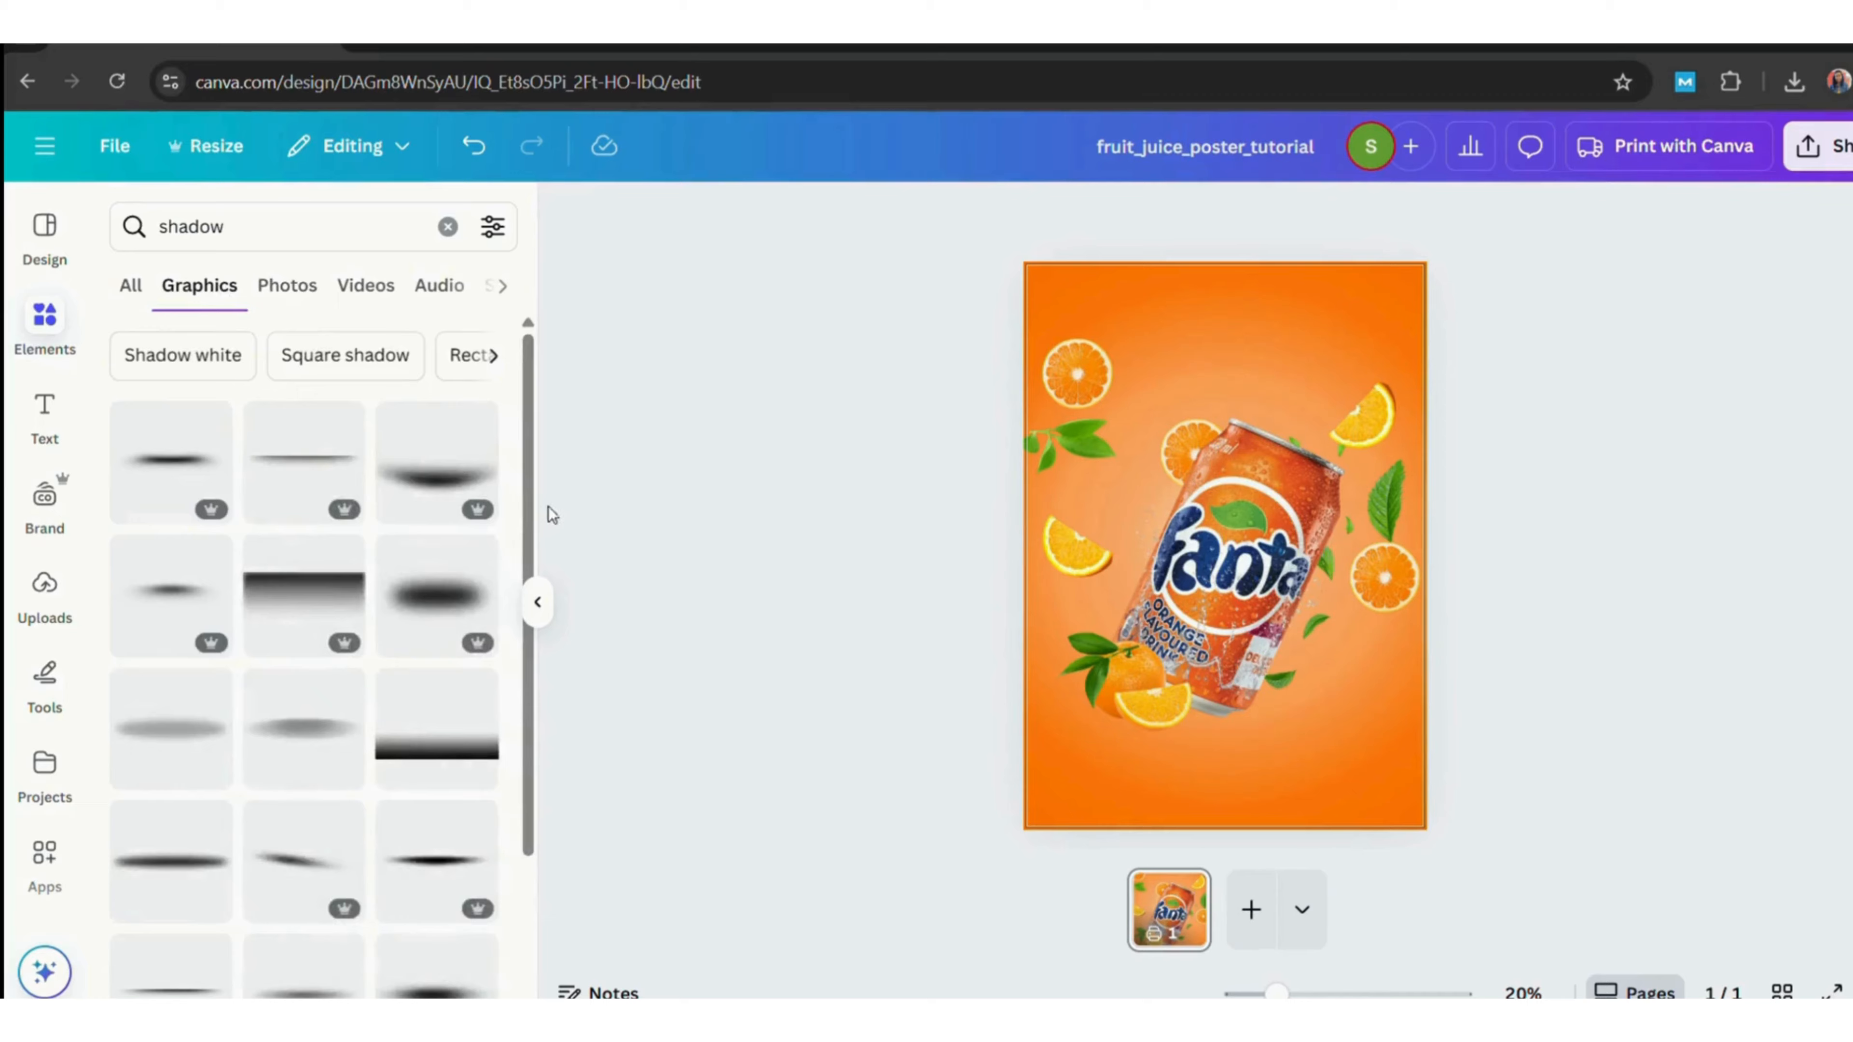
# Add a soft shadow graphic beneath the can, send it behind, and stretch it under the can's base.
pyautogui.click(170, 589)
pyautogui.moveTo(1232, 555); pyautogui.dragTo(1265, 749)
pyautogui.moveTo(1116, 770); pyautogui.dragTo(1225, 722)
pyautogui.rightClick(1227, 727)
pyautogui.moveTo(1269, 484)
pyautogui.click(948, 588)
pyautogui.moveTo(1176, 751); pyautogui.dragTo(1086, 766)
pyautogui.moveTo(1196, 755); pyautogui.dragTo(1198, 756)
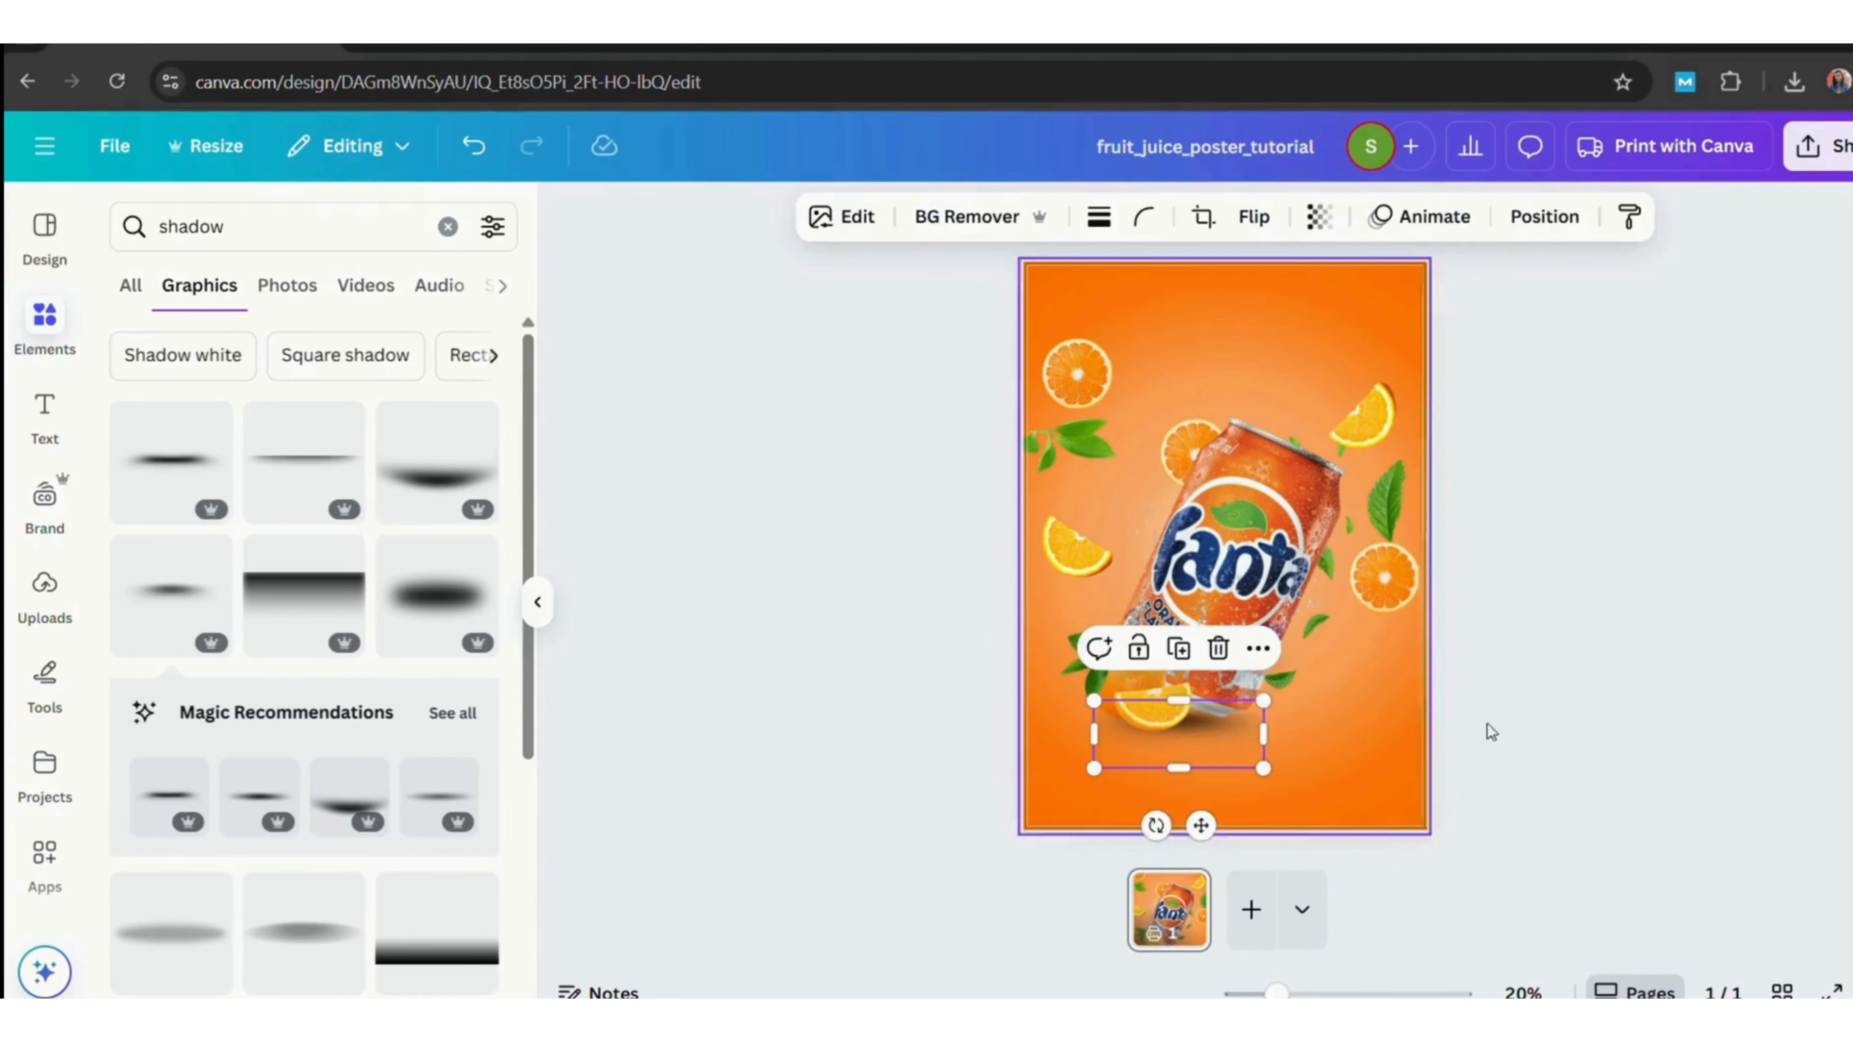
pyautogui.click(1576, 738)
# Blur the whole top-left orange slice with an intensity of 32.
pyautogui.click(1077, 373)
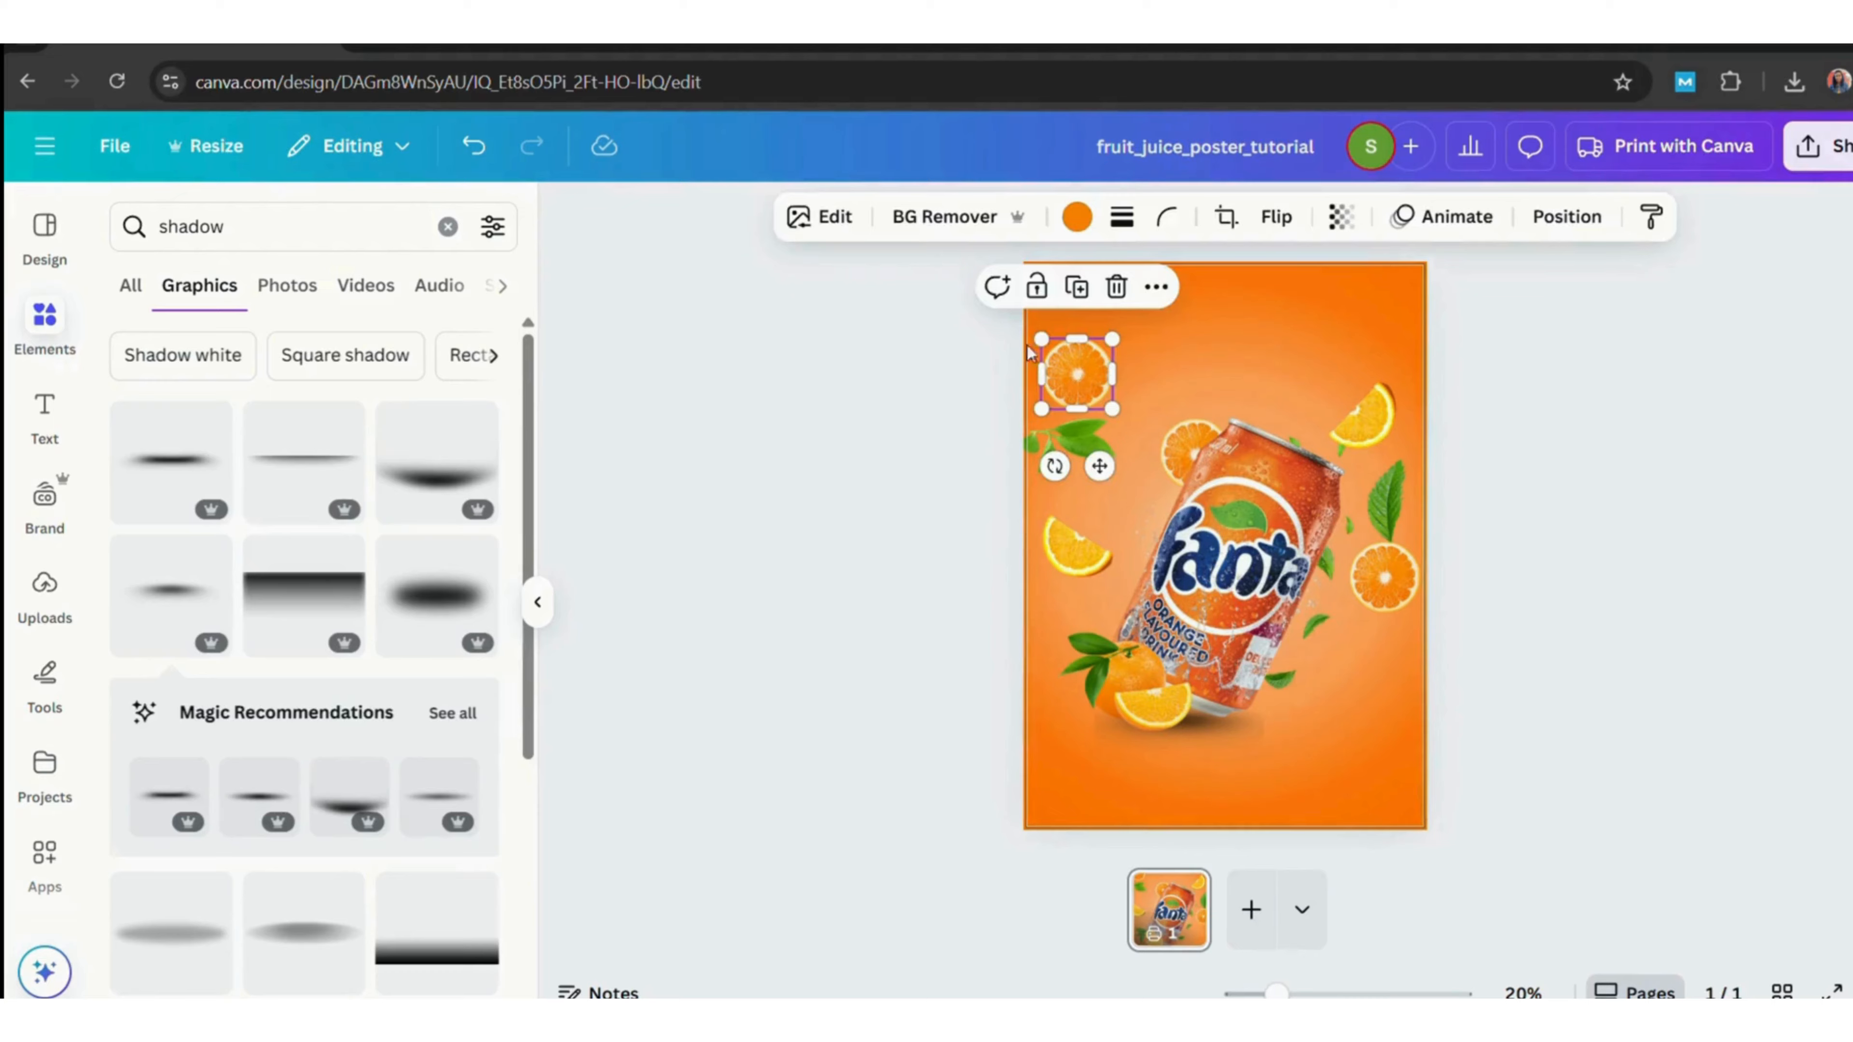
pyautogui.click(819, 217)
pyautogui.scroll(-2, 431, 832)
pyautogui.click(430, 832)
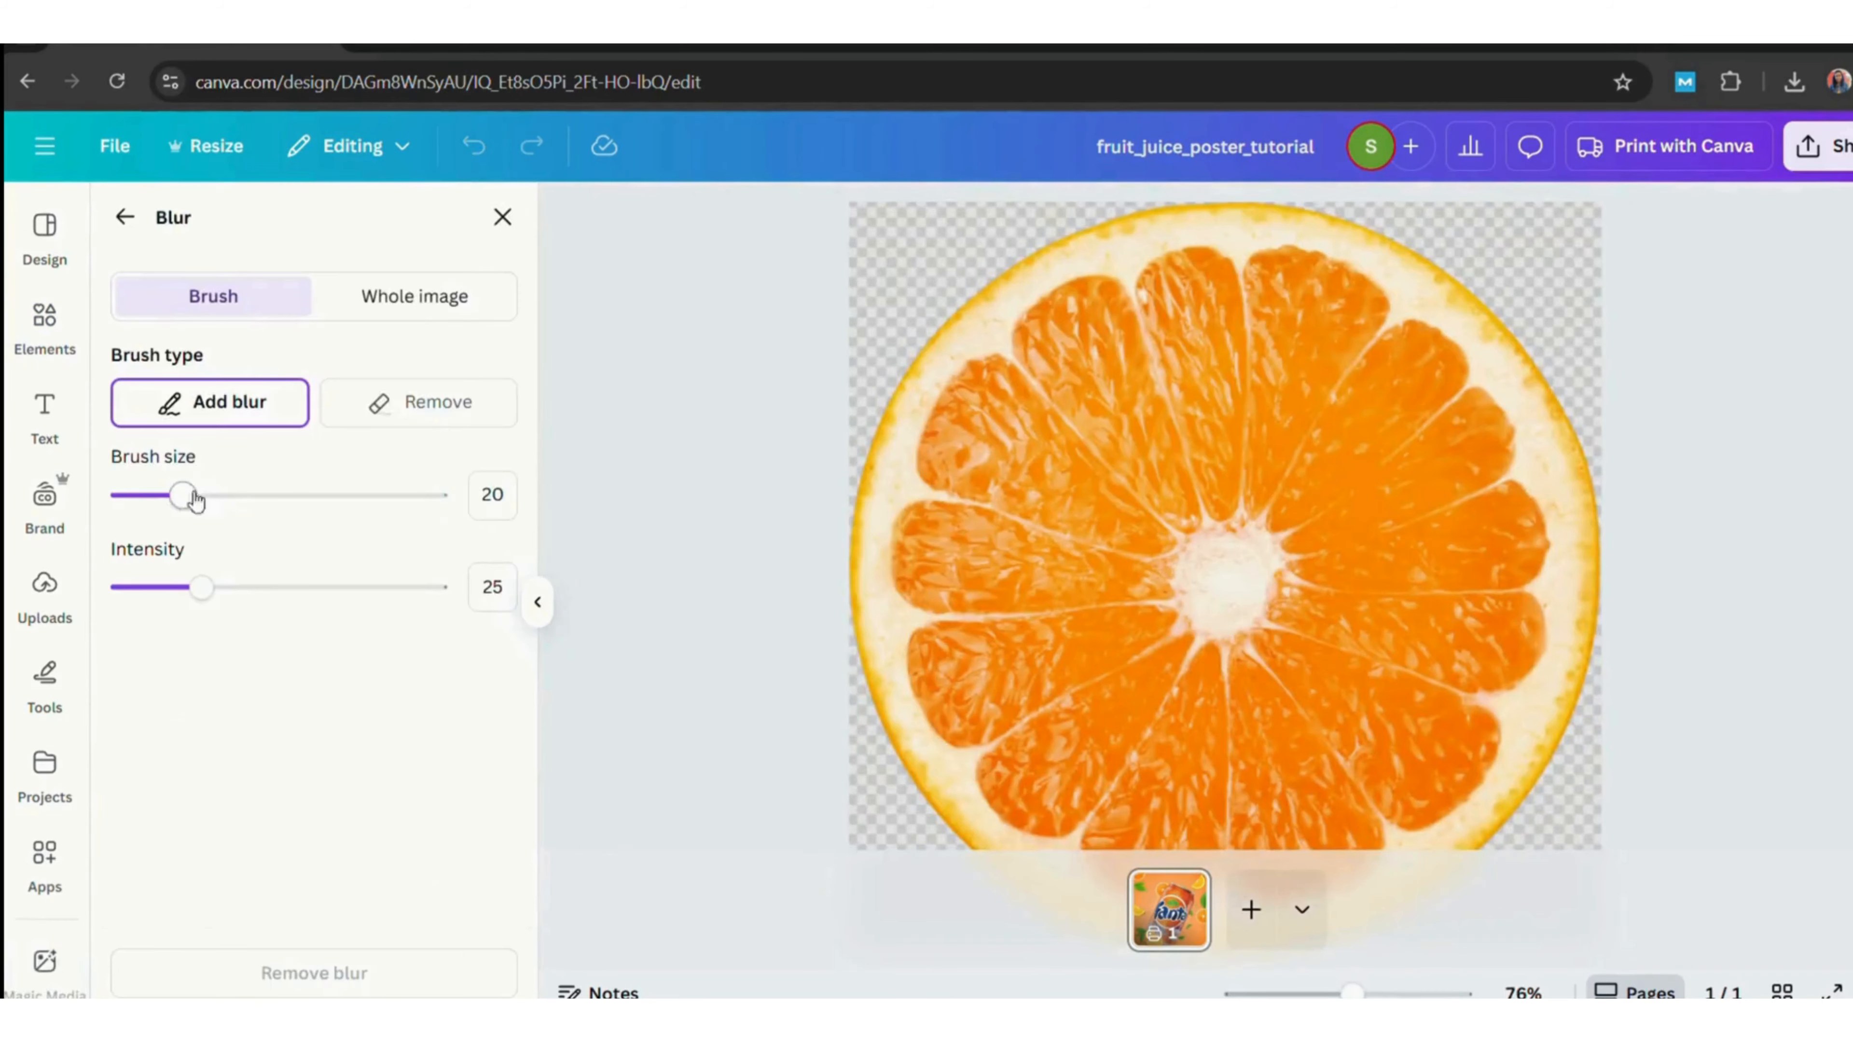
pyautogui.moveTo(228, 515); pyautogui.dragTo(295, 518)
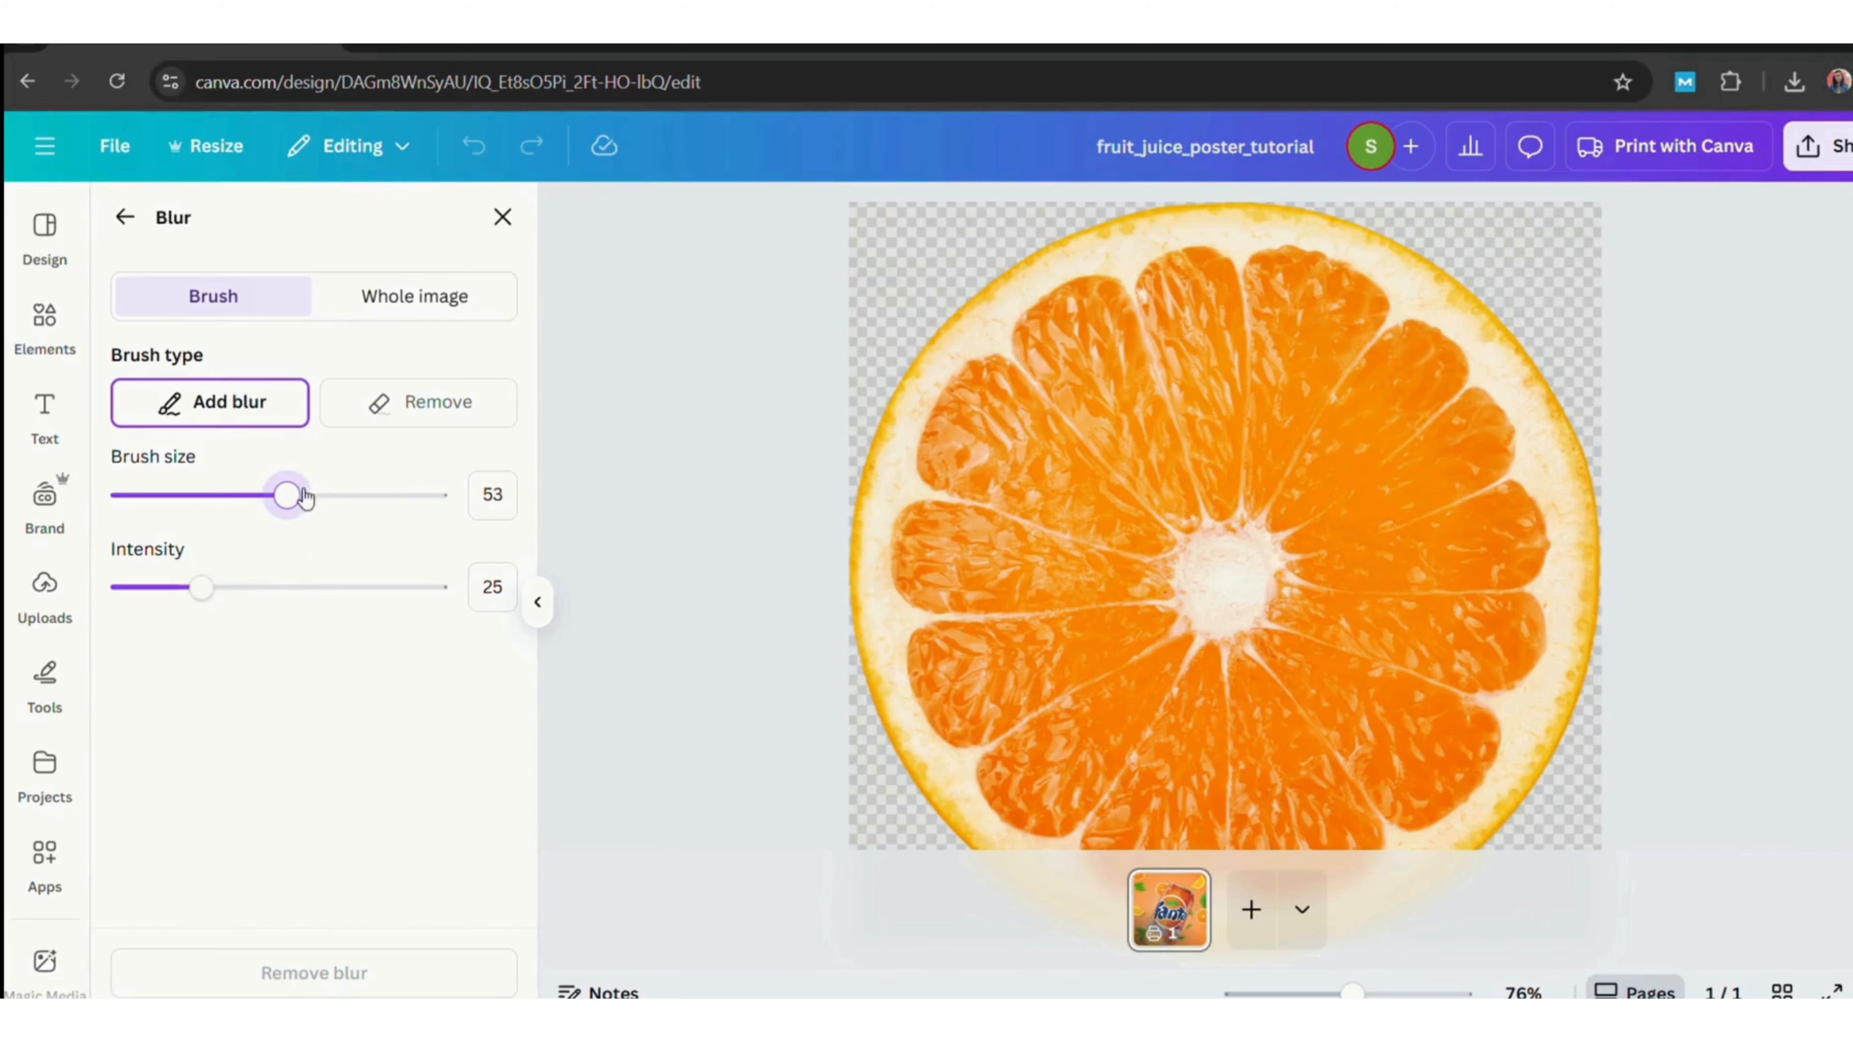
pyautogui.click(431, 297)
pyautogui.moveTo(120, 407); pyautogui.dragTo(230, 423)
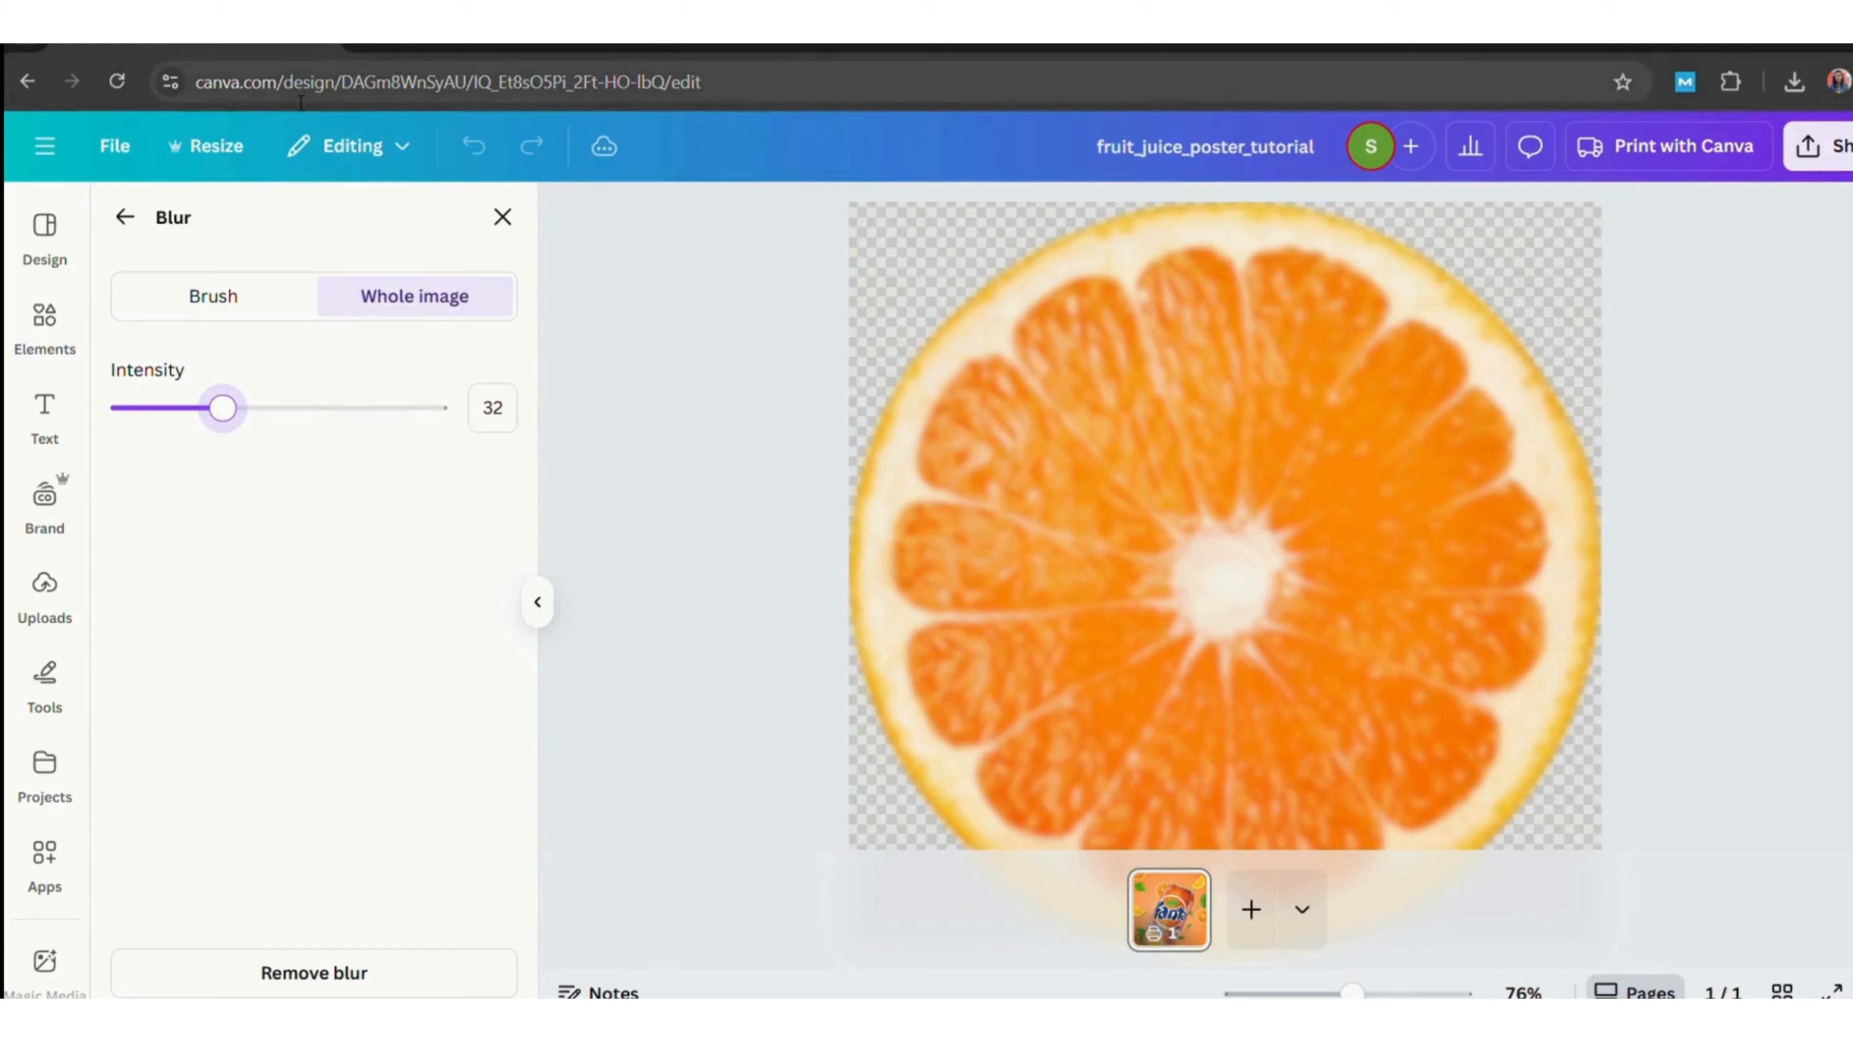
pyautogui.click(125, 217)
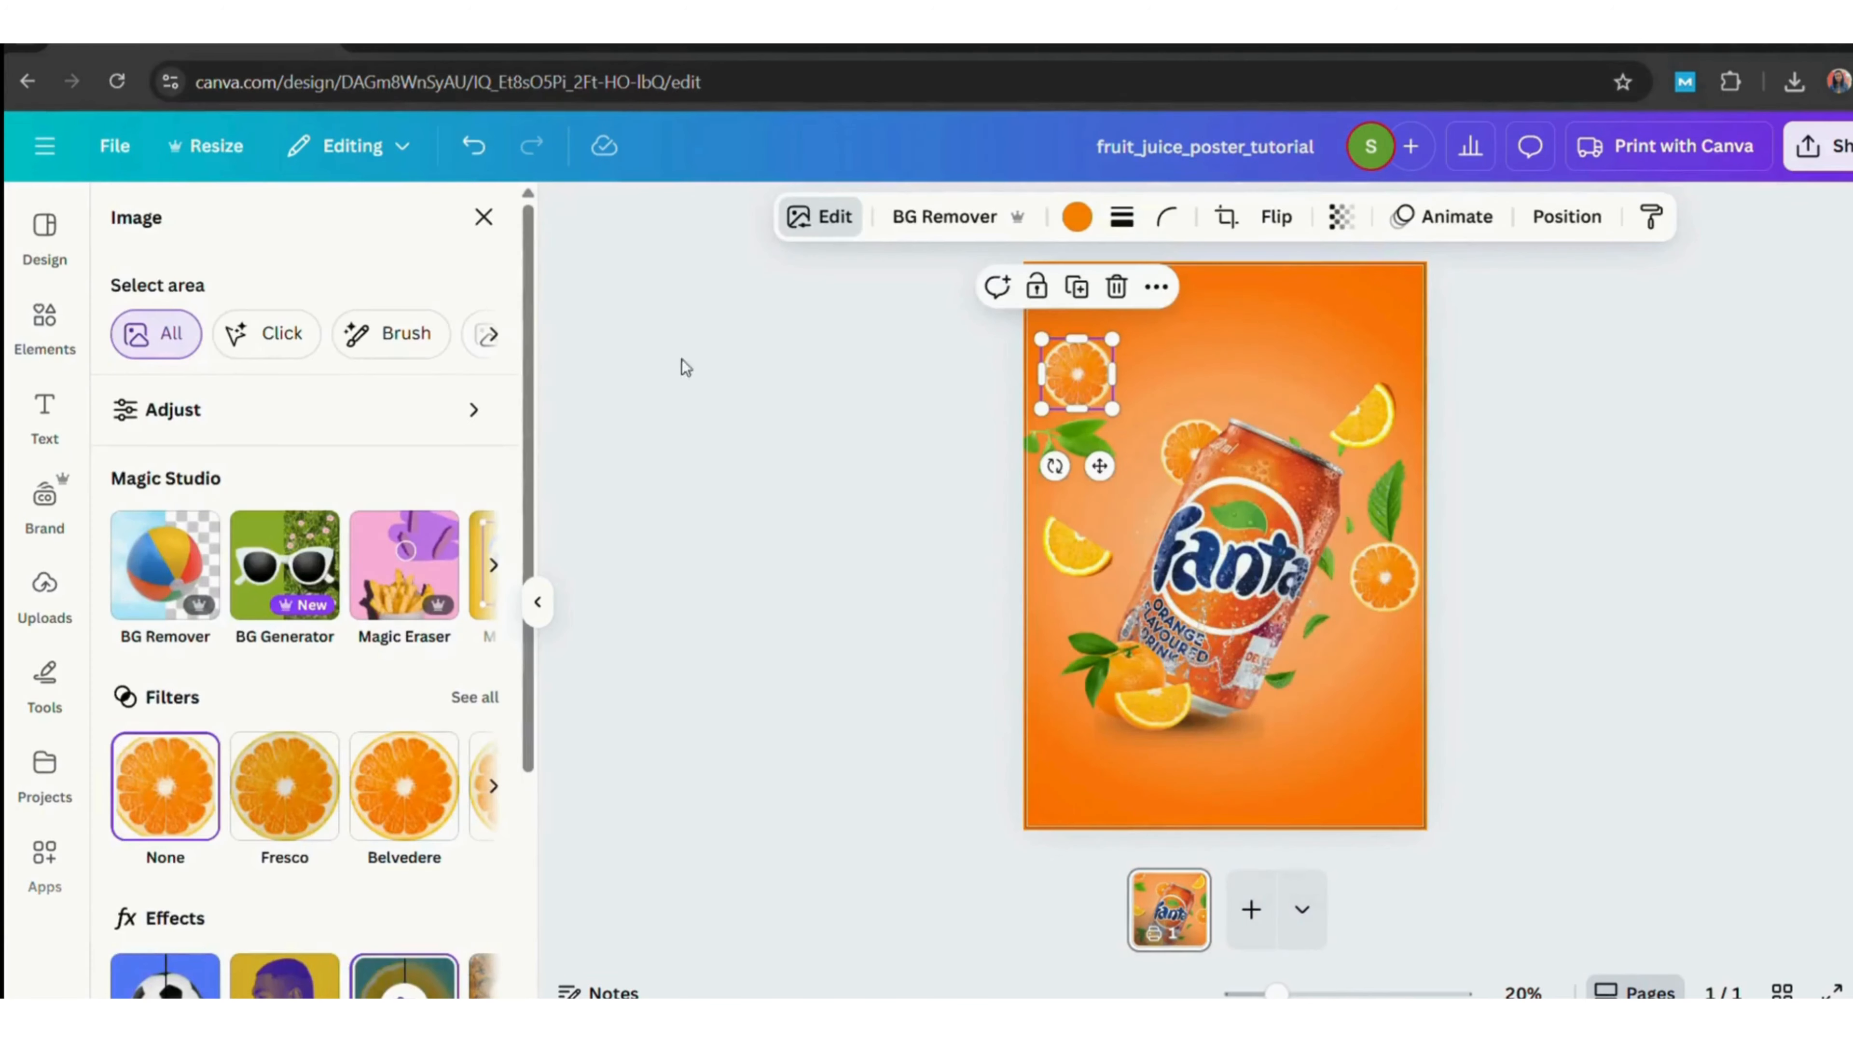
# Blur the whole orange slice on the right side with an intensity of 60.
pyautogui.click(1406, 590)
pyautogui.click(836, 219)
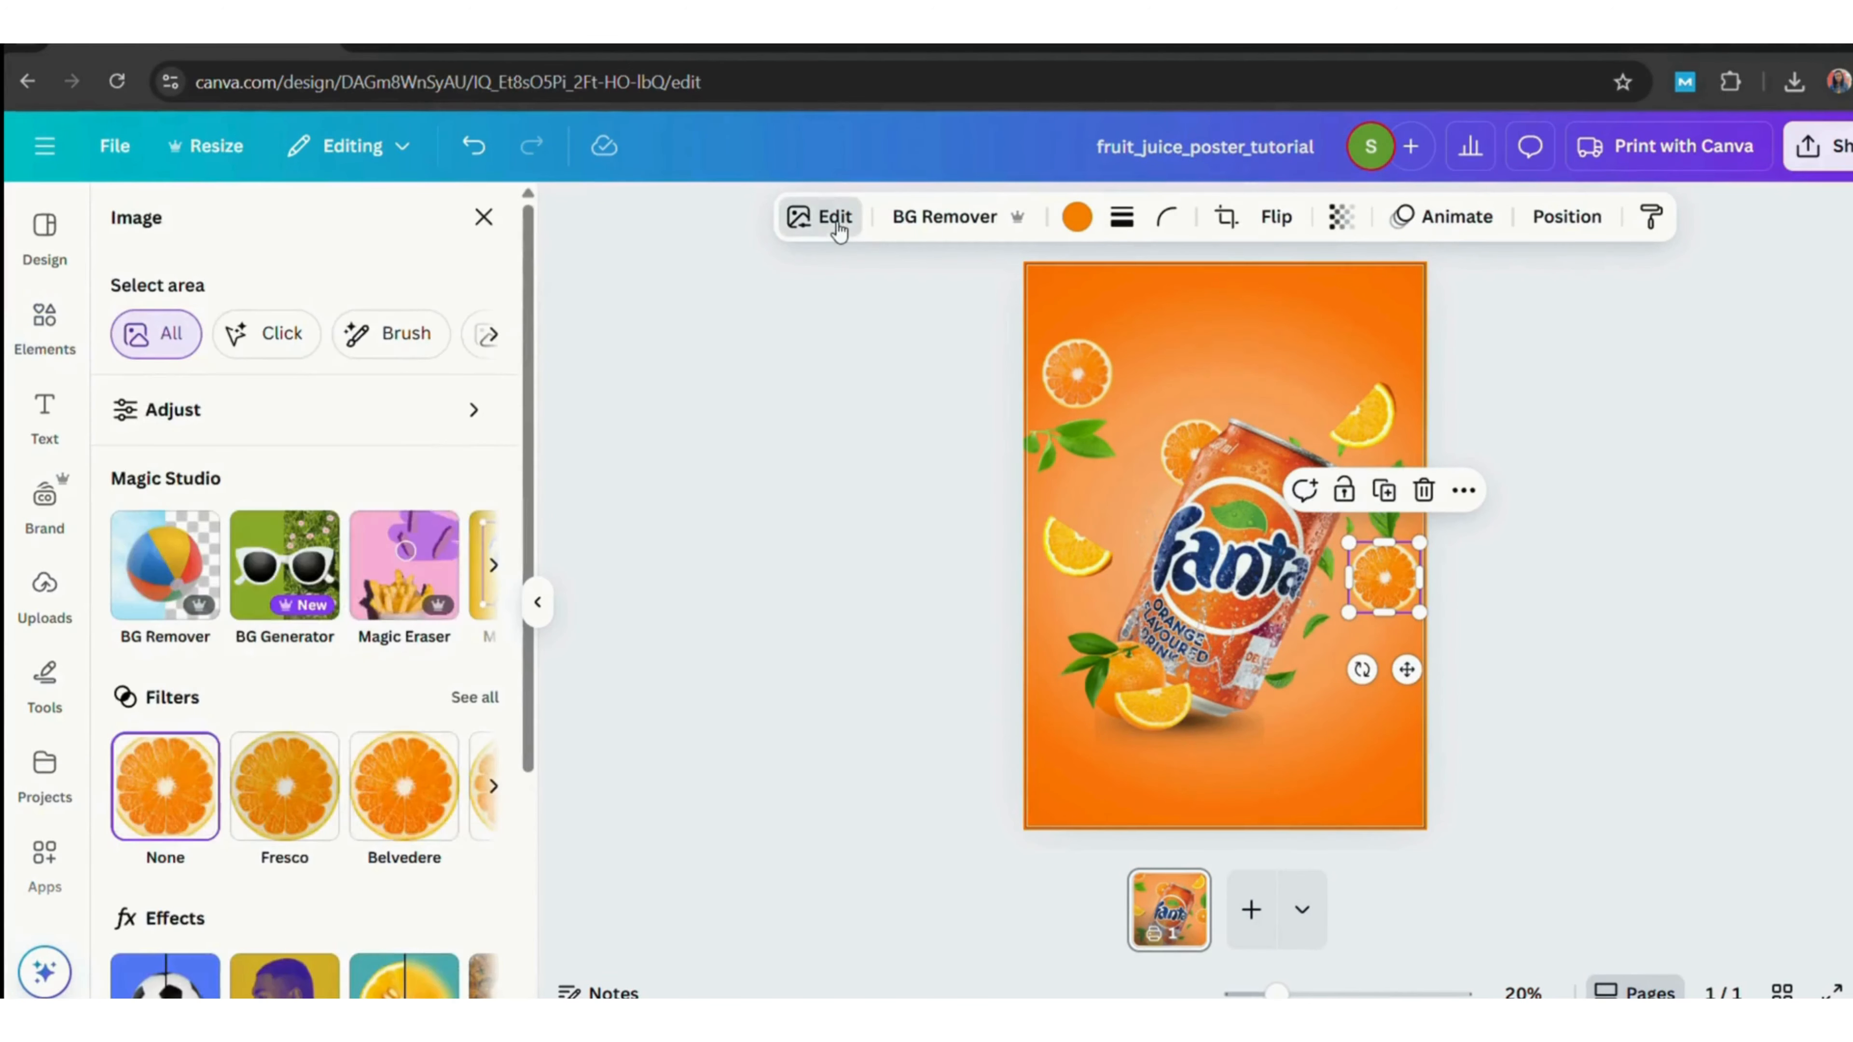
pyautogui.click(436, 994)
pyautogui.moveTo(116, 407); pyautogui.dragTo(332, 407)
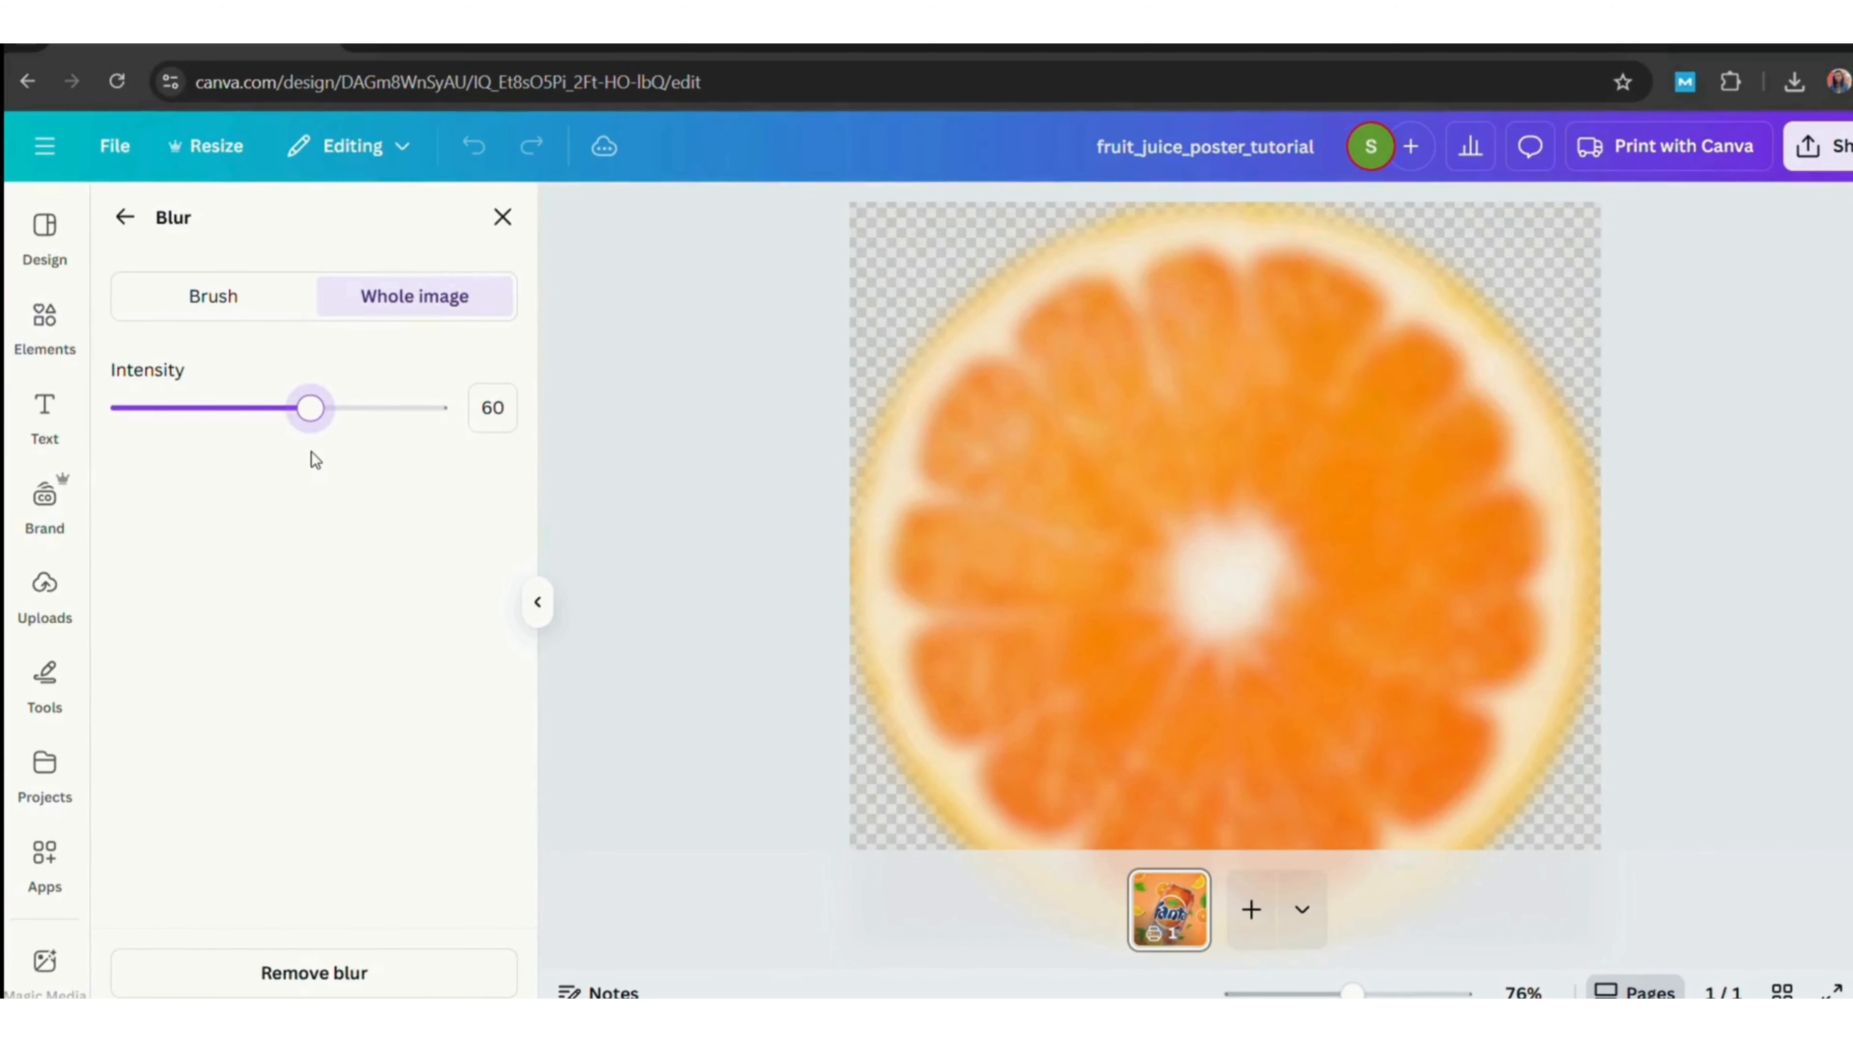
pyautogui.click(125, 216)
# Blur the orange slice behind the can's top with an intensity of 44.
pyautogui.click(1194, 453)
pyautogui.click(821, 217)
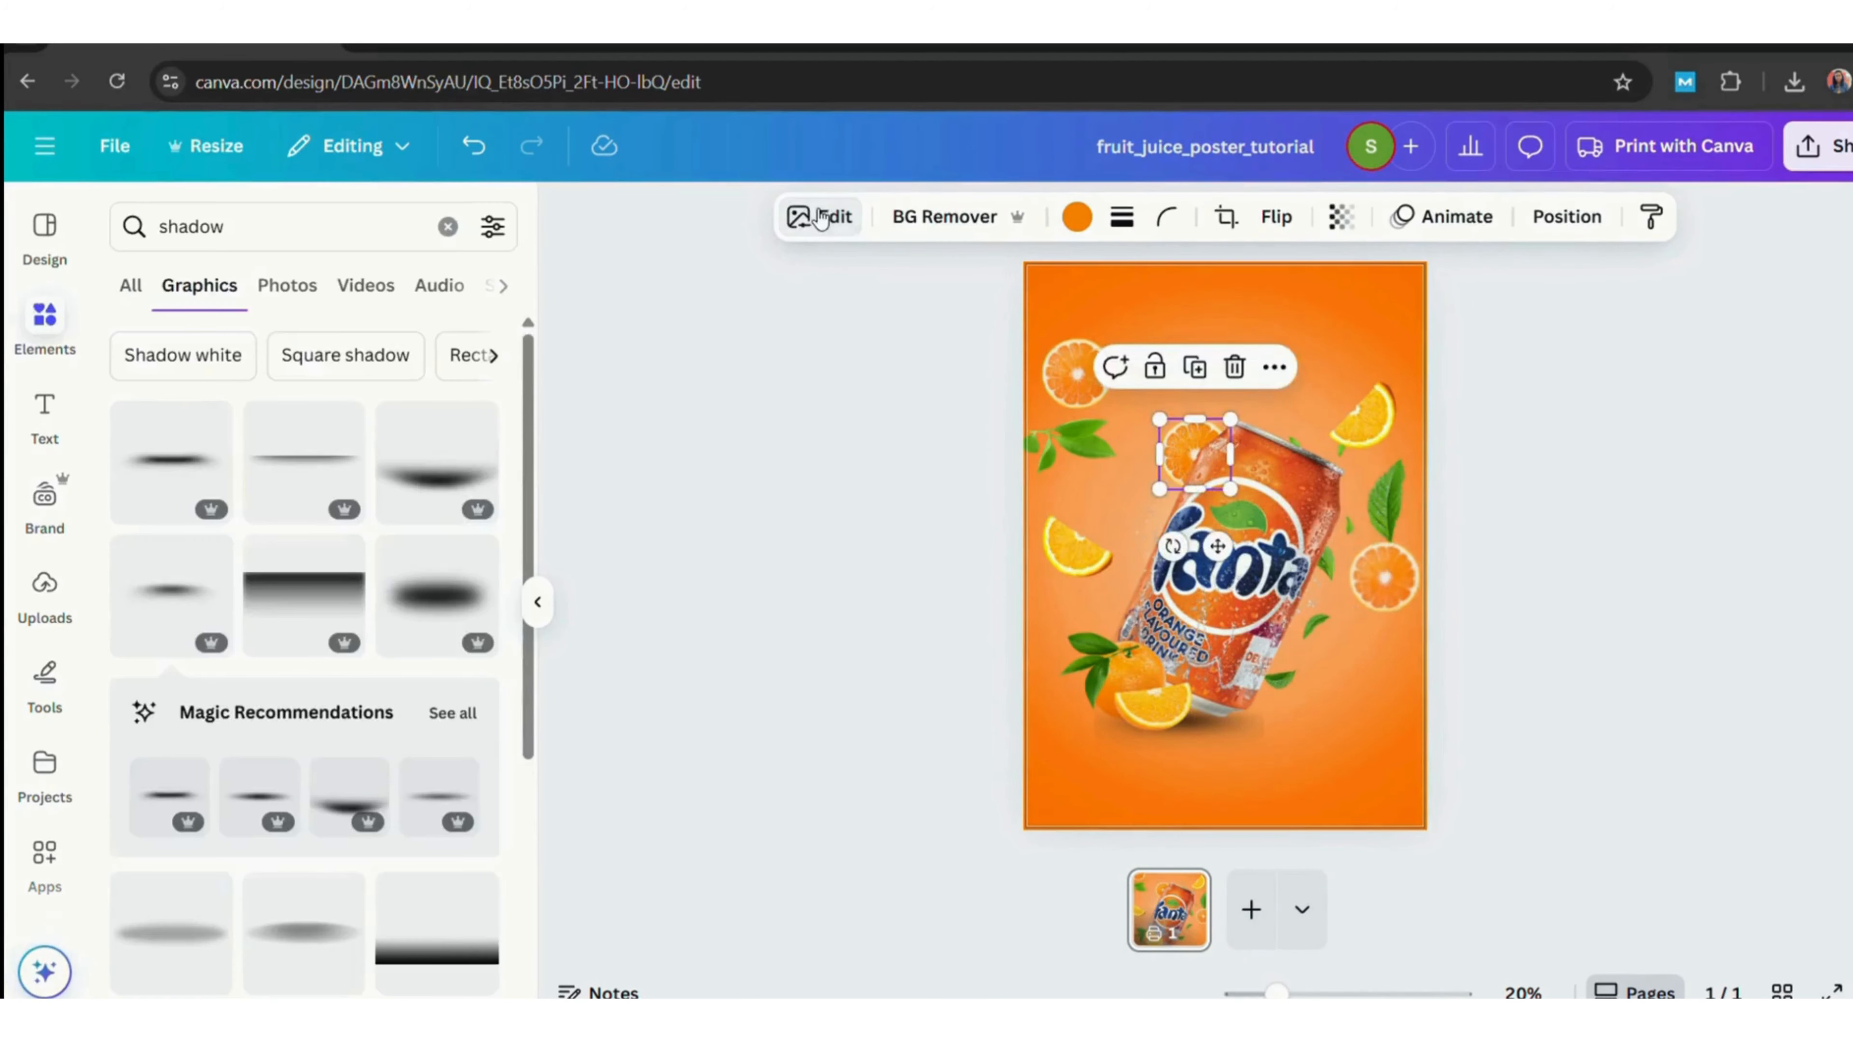
pyautogui.click(837, 219)
pyautogui.click(435, 994)
pyautogui.moveTo(262, 422); pyautogui.dragTo(262, 465)
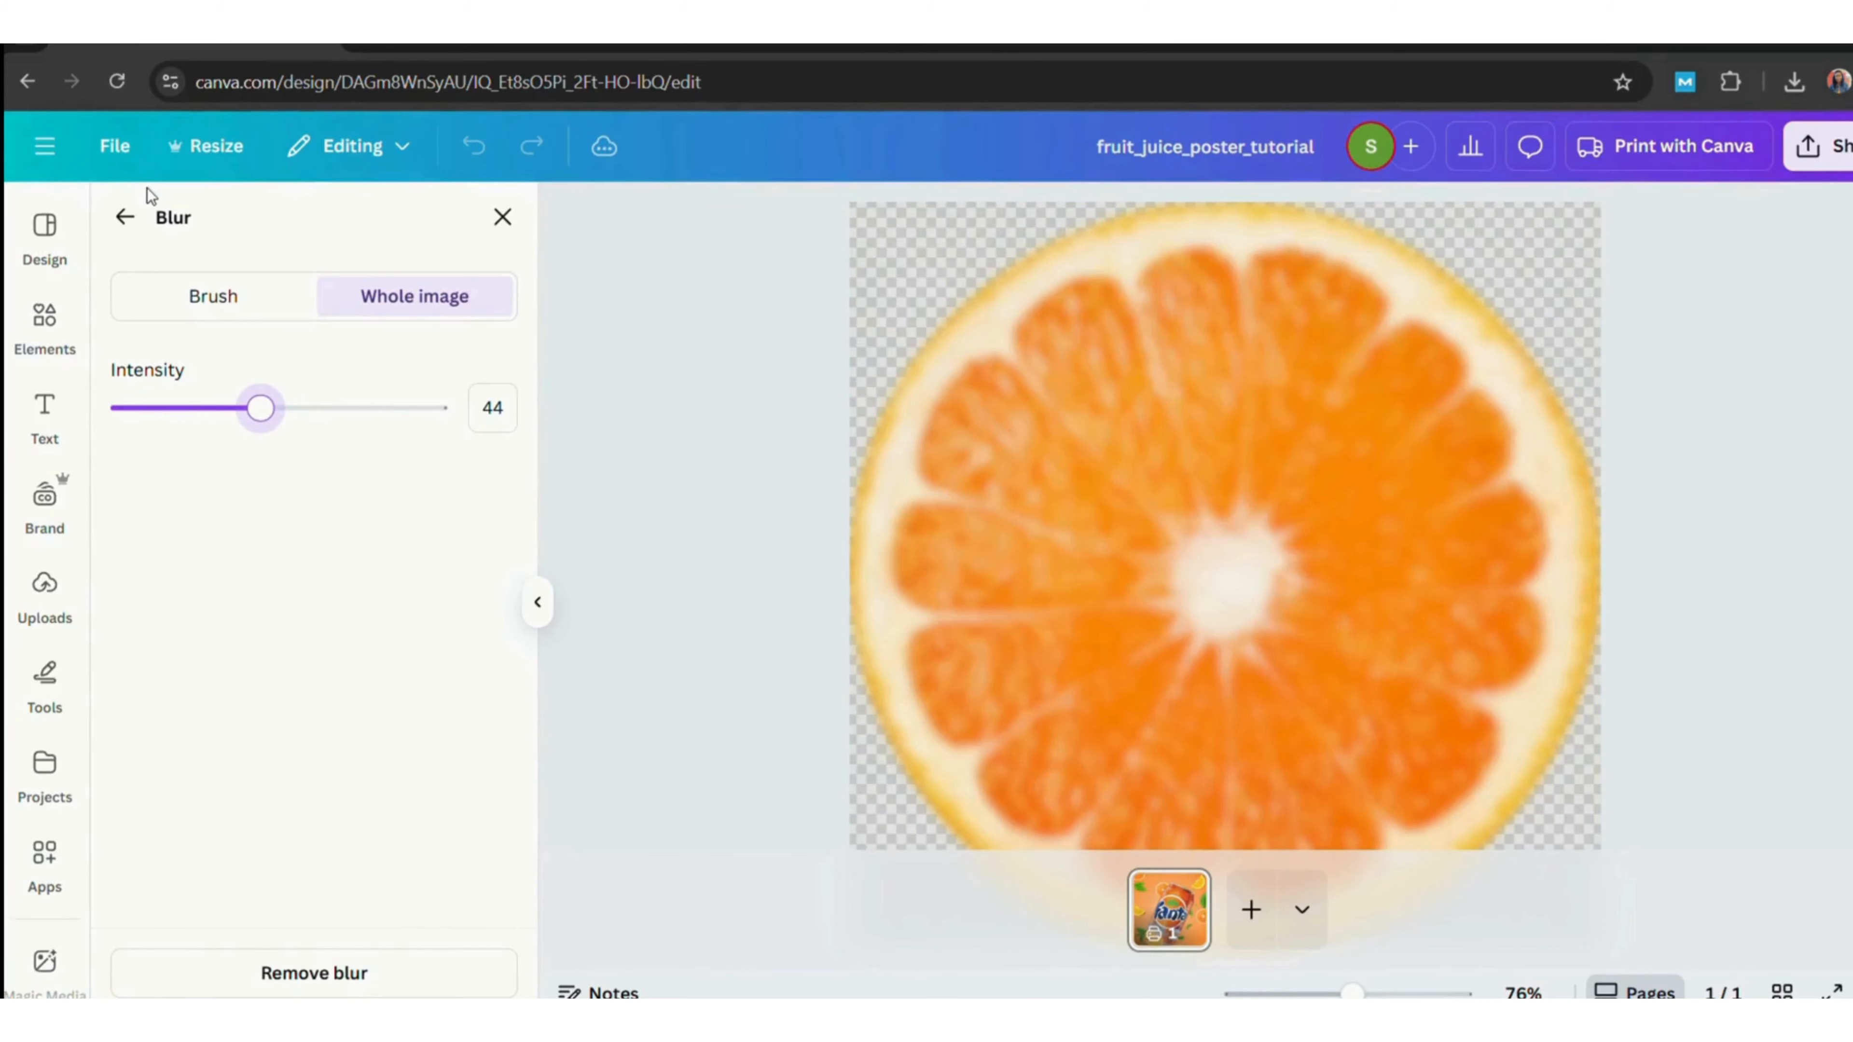
pyautogui.click(125, 217)
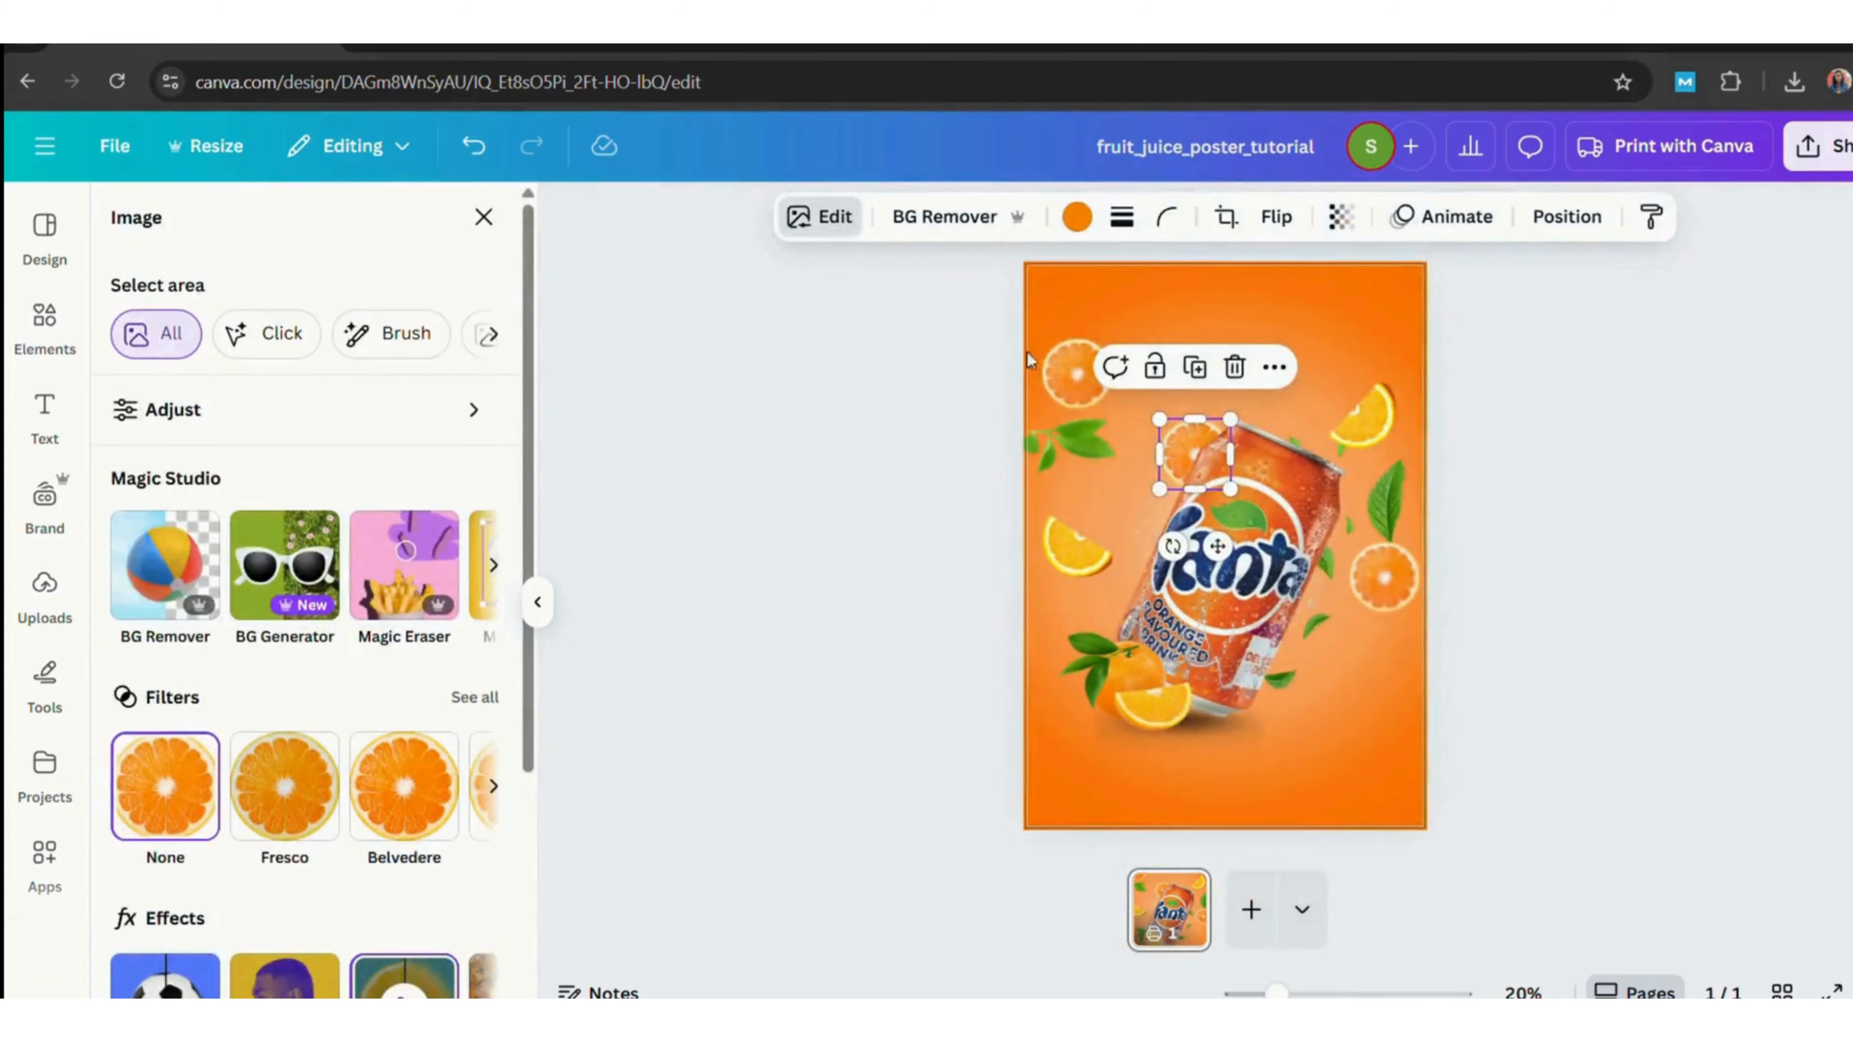
# Set the blur intensity of the orange slice near the top-left to 42.
pyautogui.click(1083, 403)
pyautogui.click(824, 230)
pyautogui.click(817, 208)
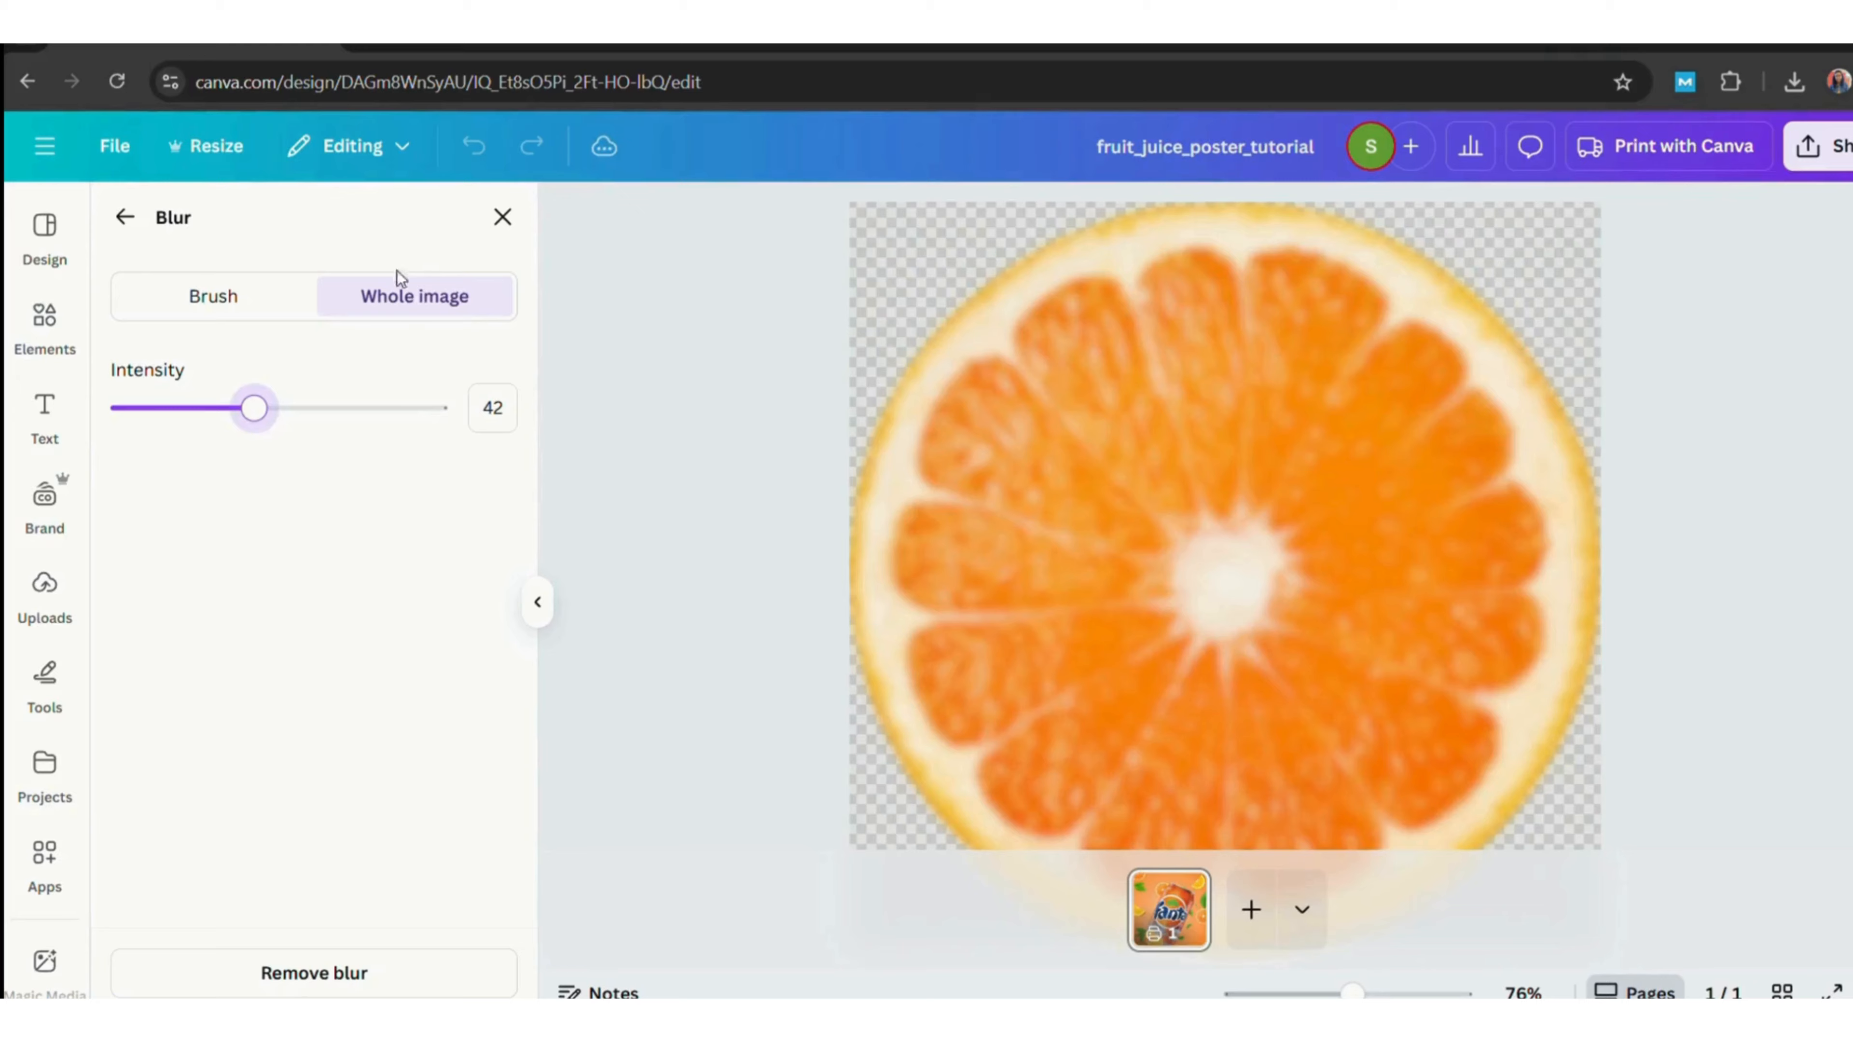
pyautogui.click(125, 216)
# Blur the orange wedge at the upper right with an intensity of 40.
pyautogui.click(1339, 445)
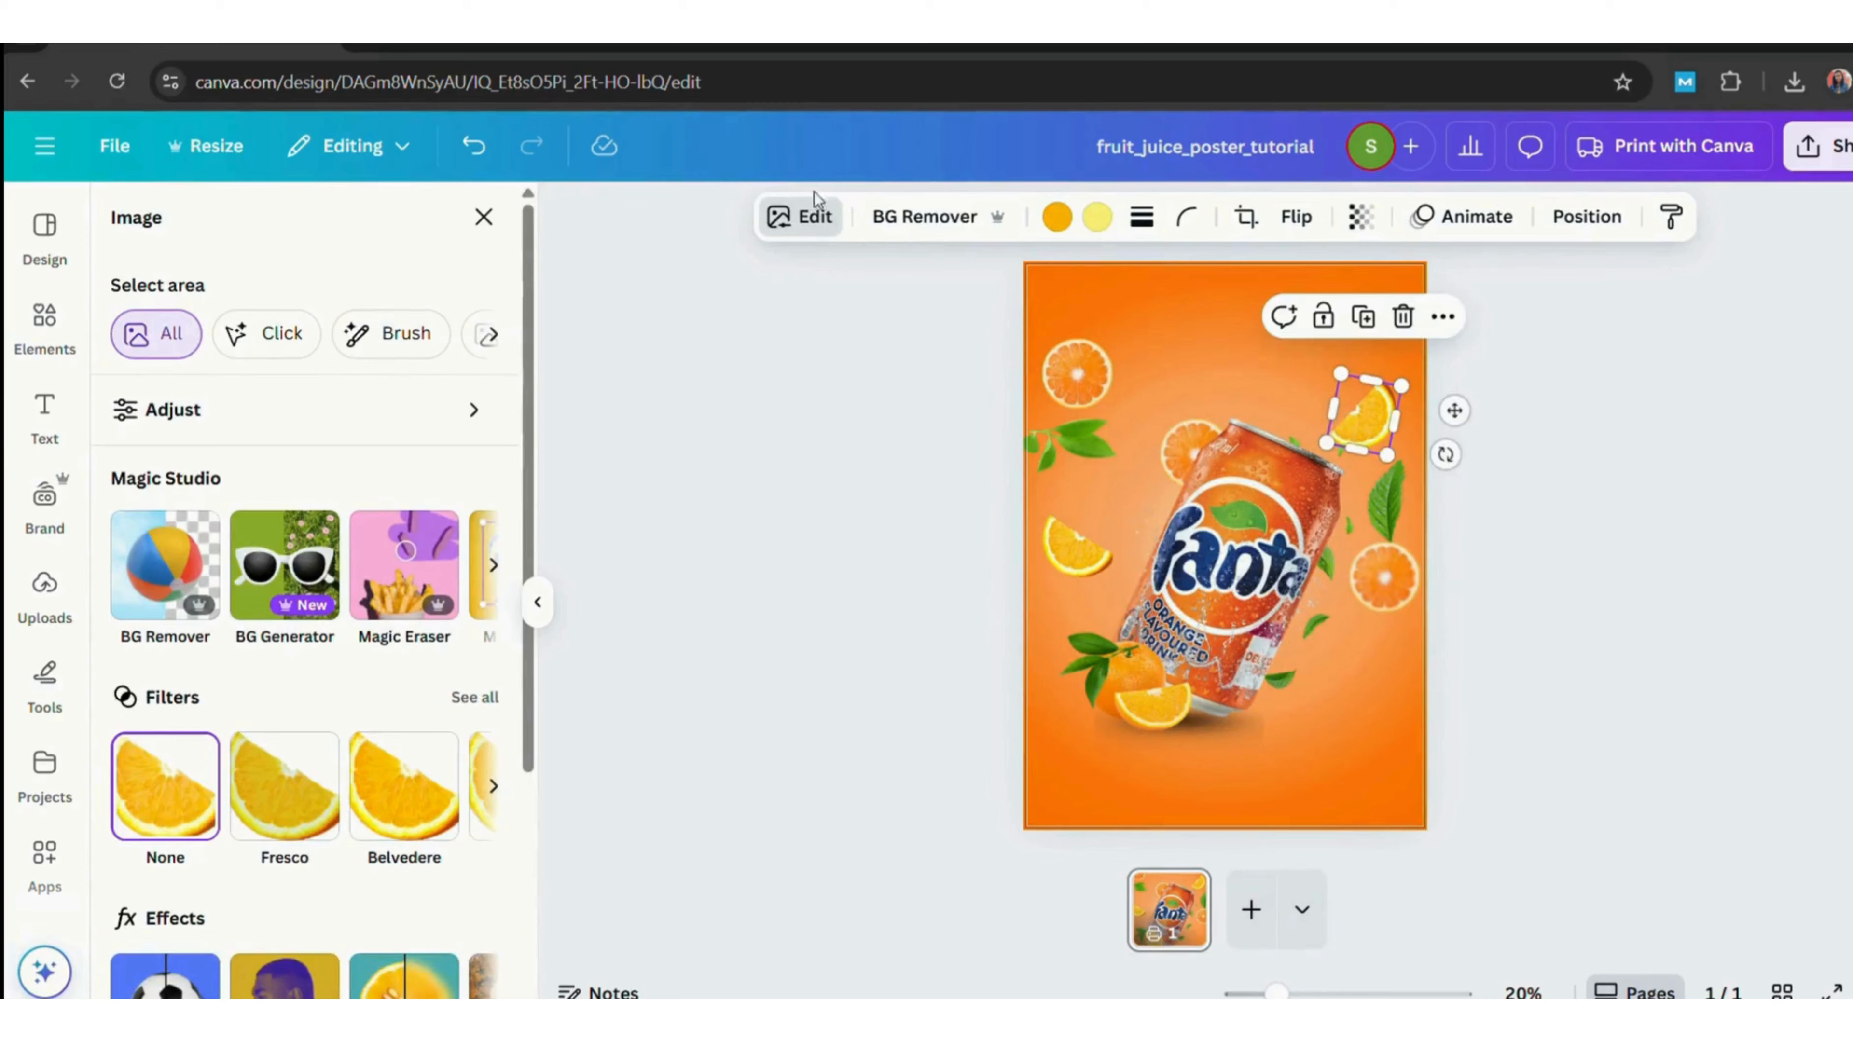
pyautogui.click(789, 224)
pyautogui.click(412, 980)
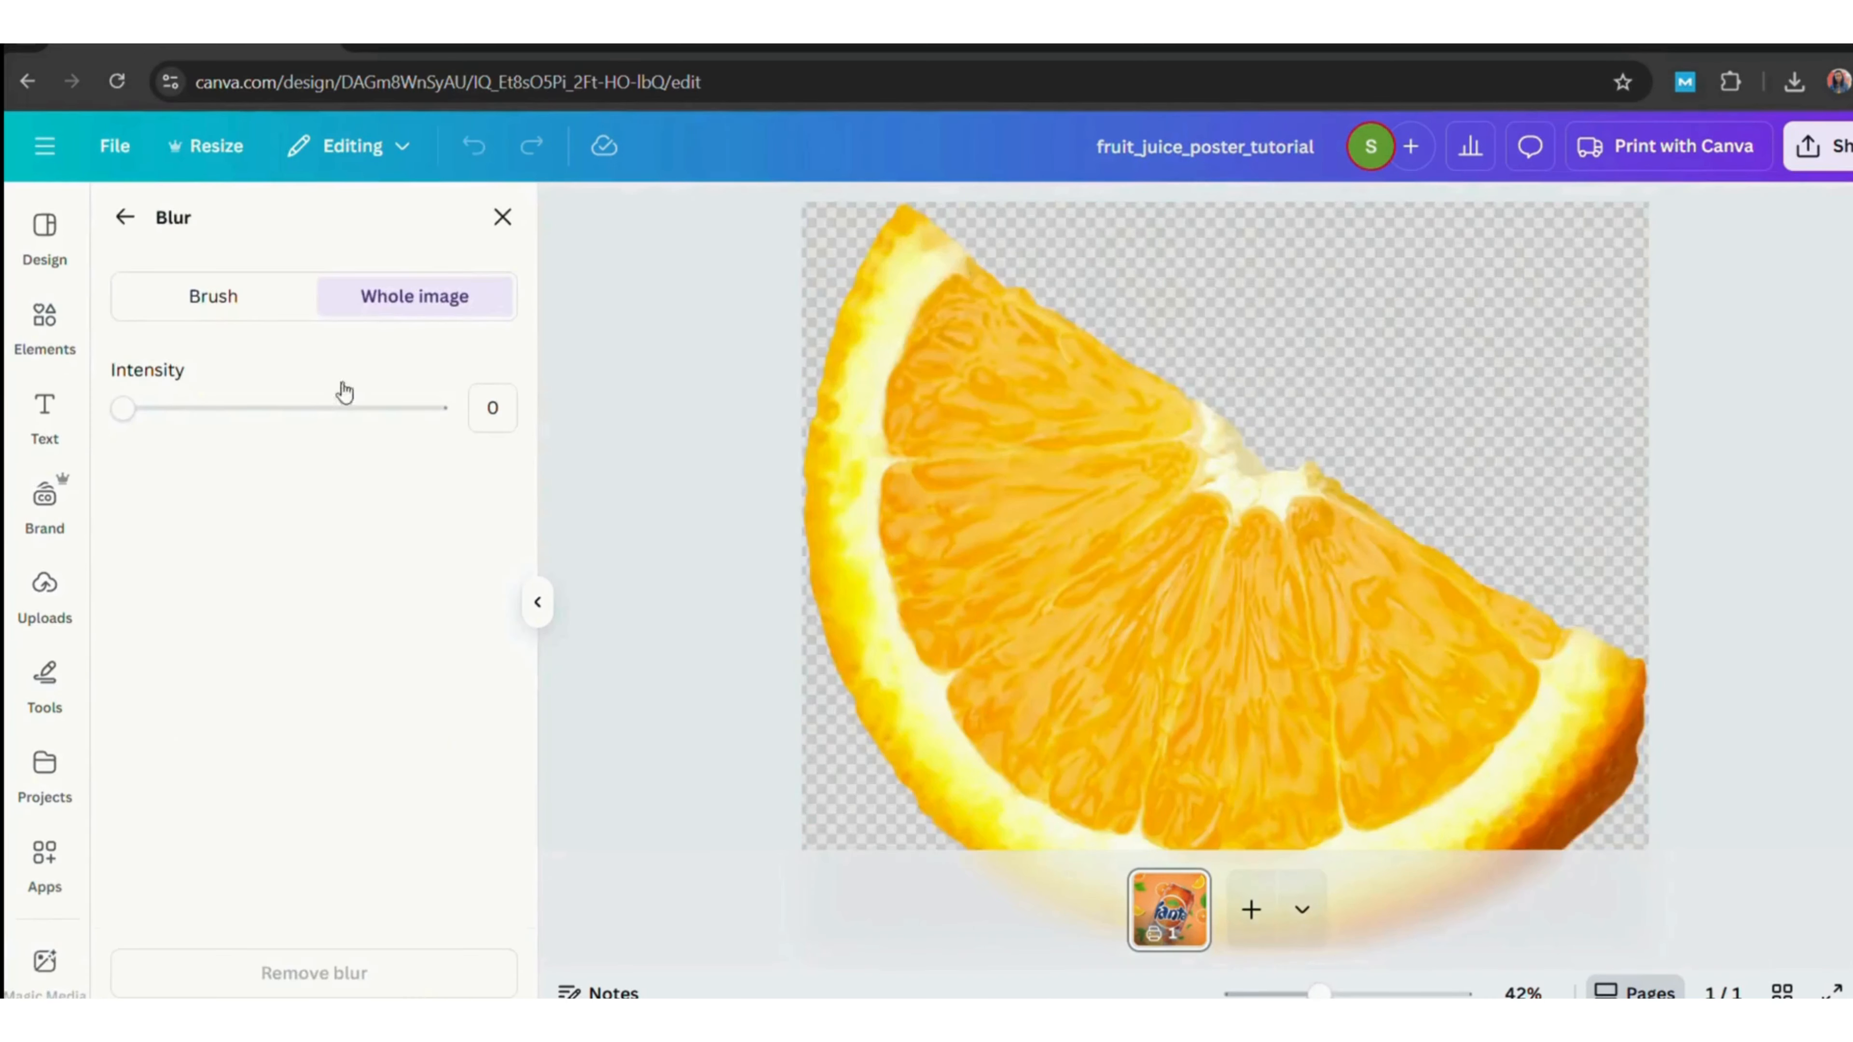
pyautogui.moveTo(126, 412); pyautogui.dragTo(256, 425)
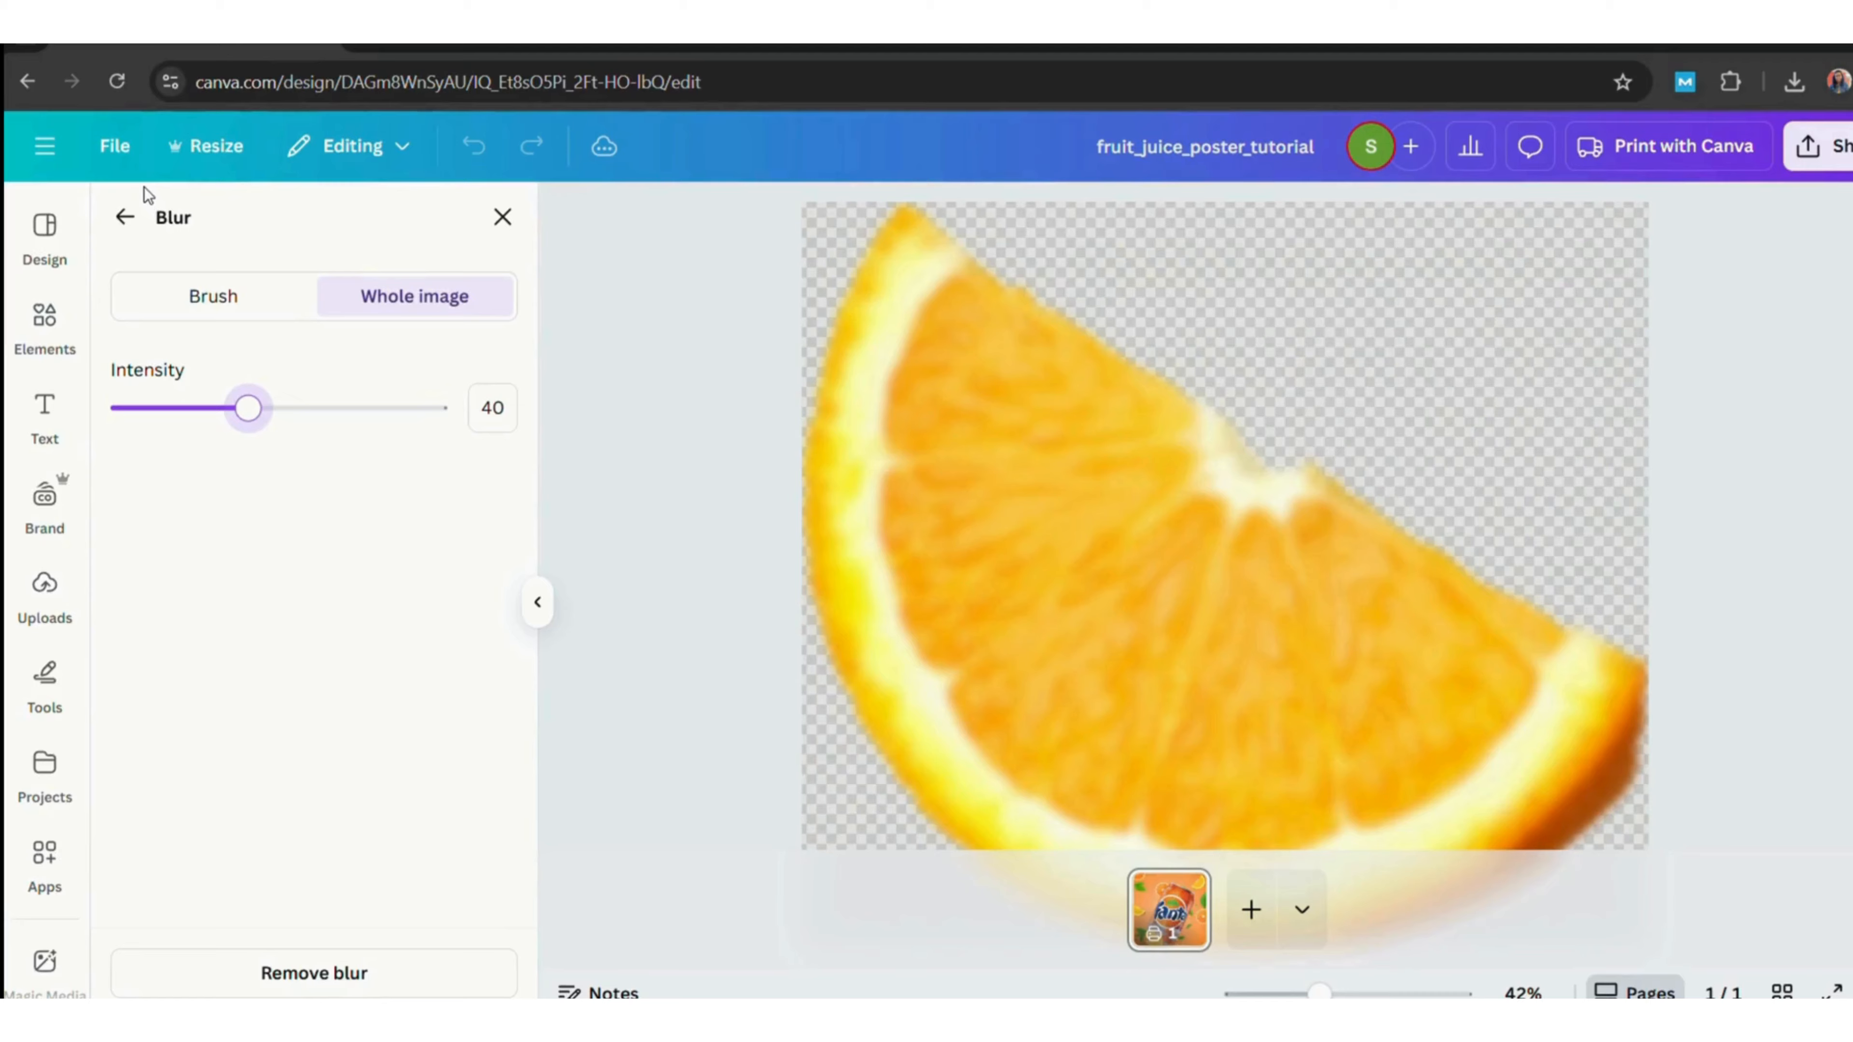
pyautogui.click(126, 218)
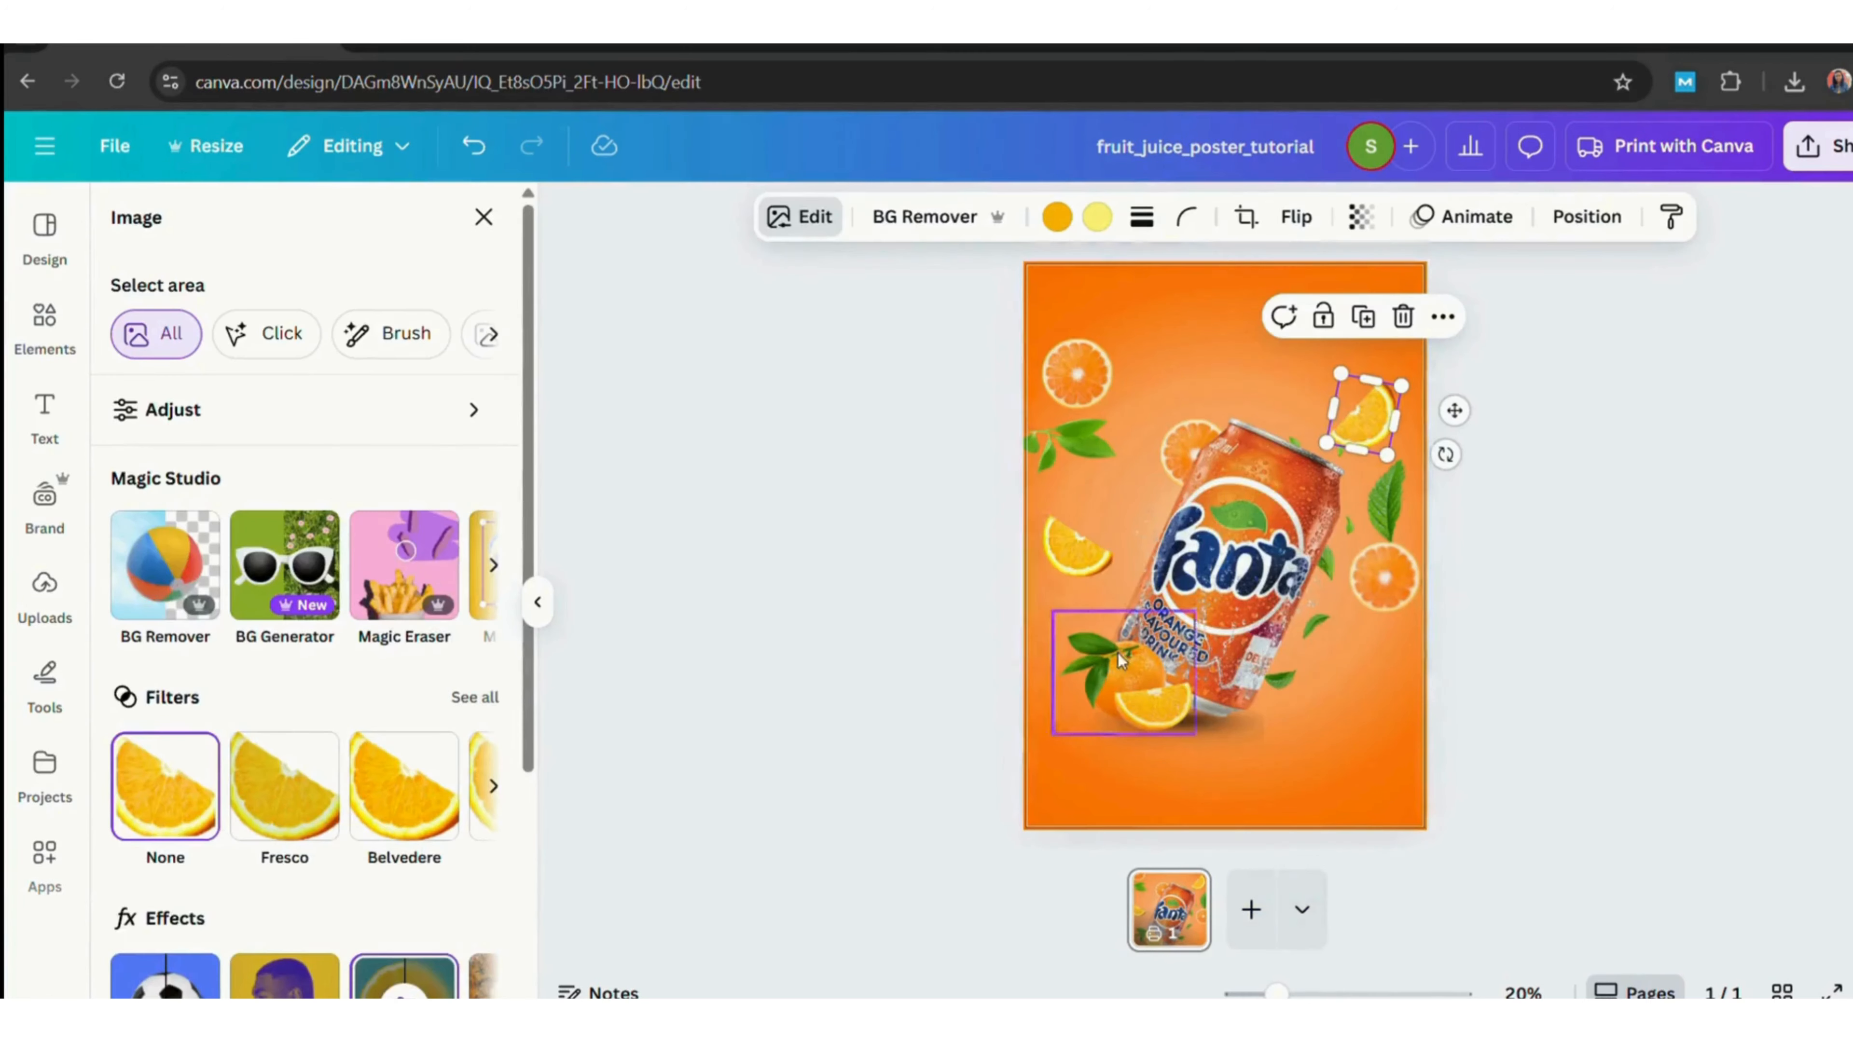
# Blur the orange wedge left of the can with an intensity of 45.
pyautogui.click(1091, 565)
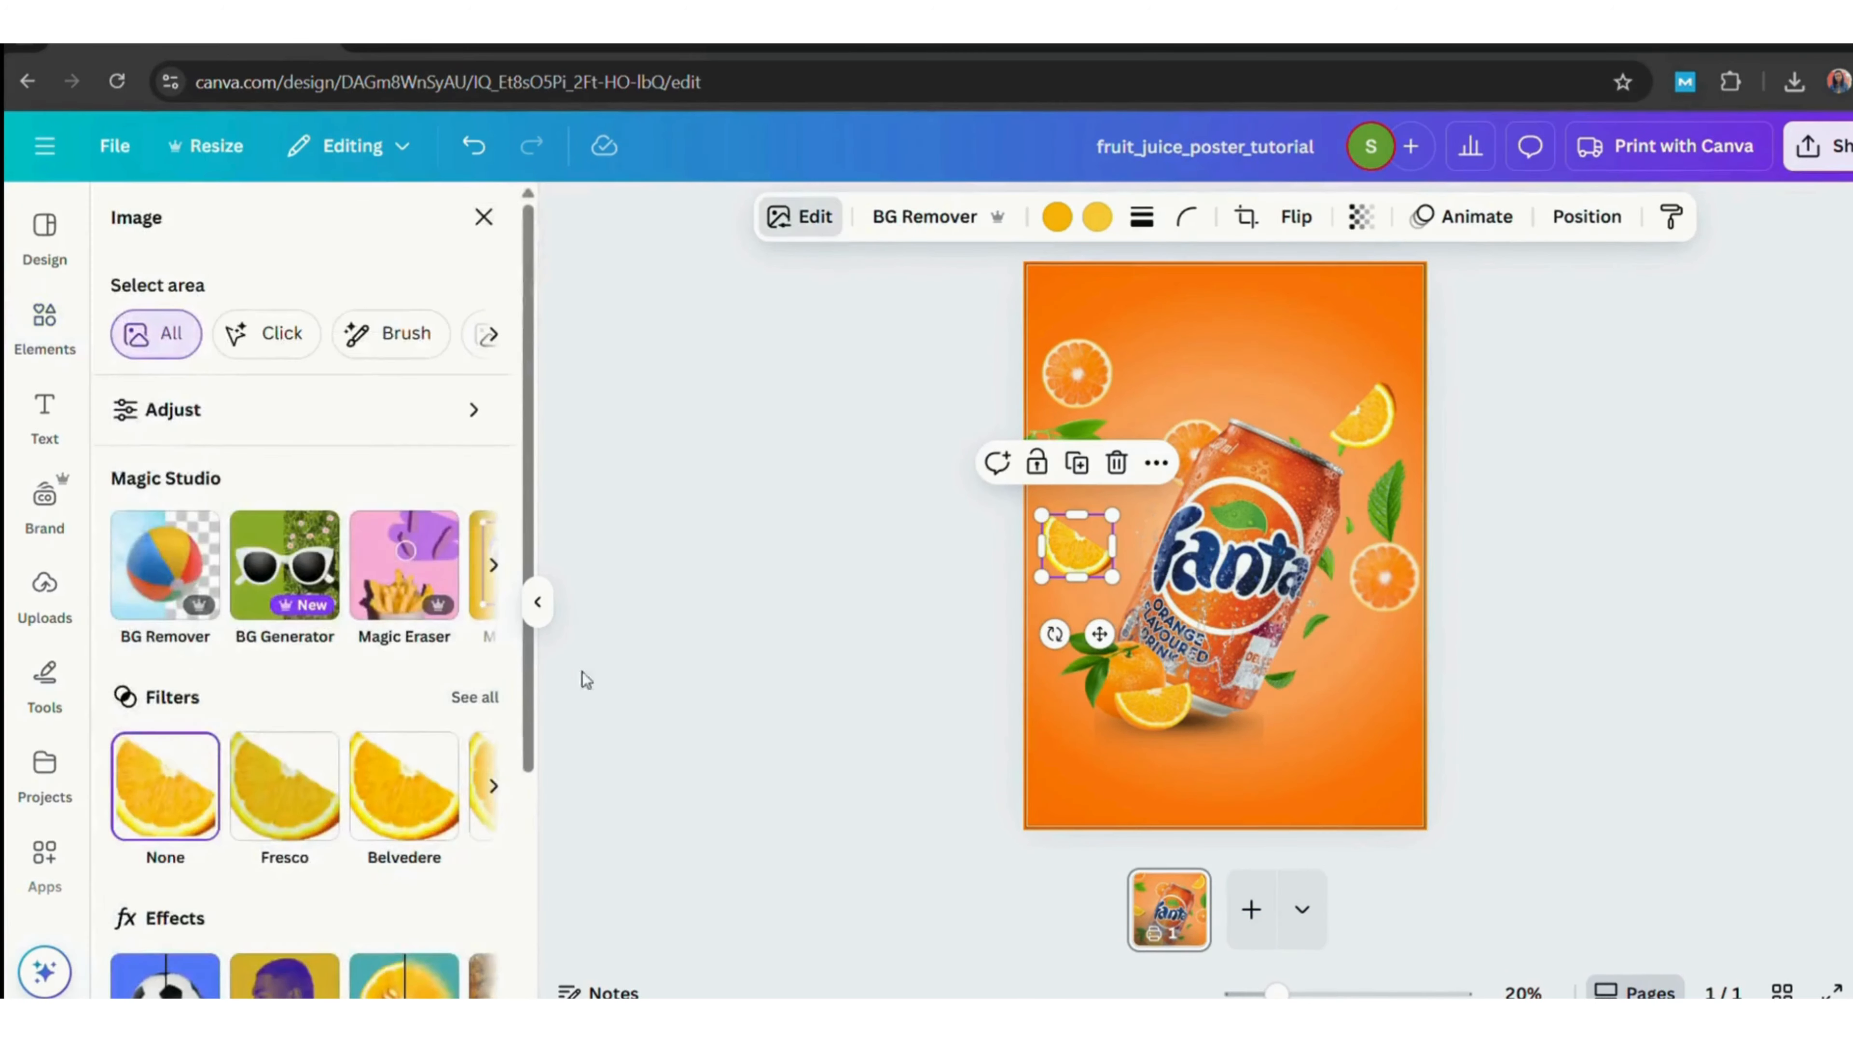
pyautogui.click(398, 987)
pyautogui.moveTo(128, 416); pyautogui.dragTo(212, 453)
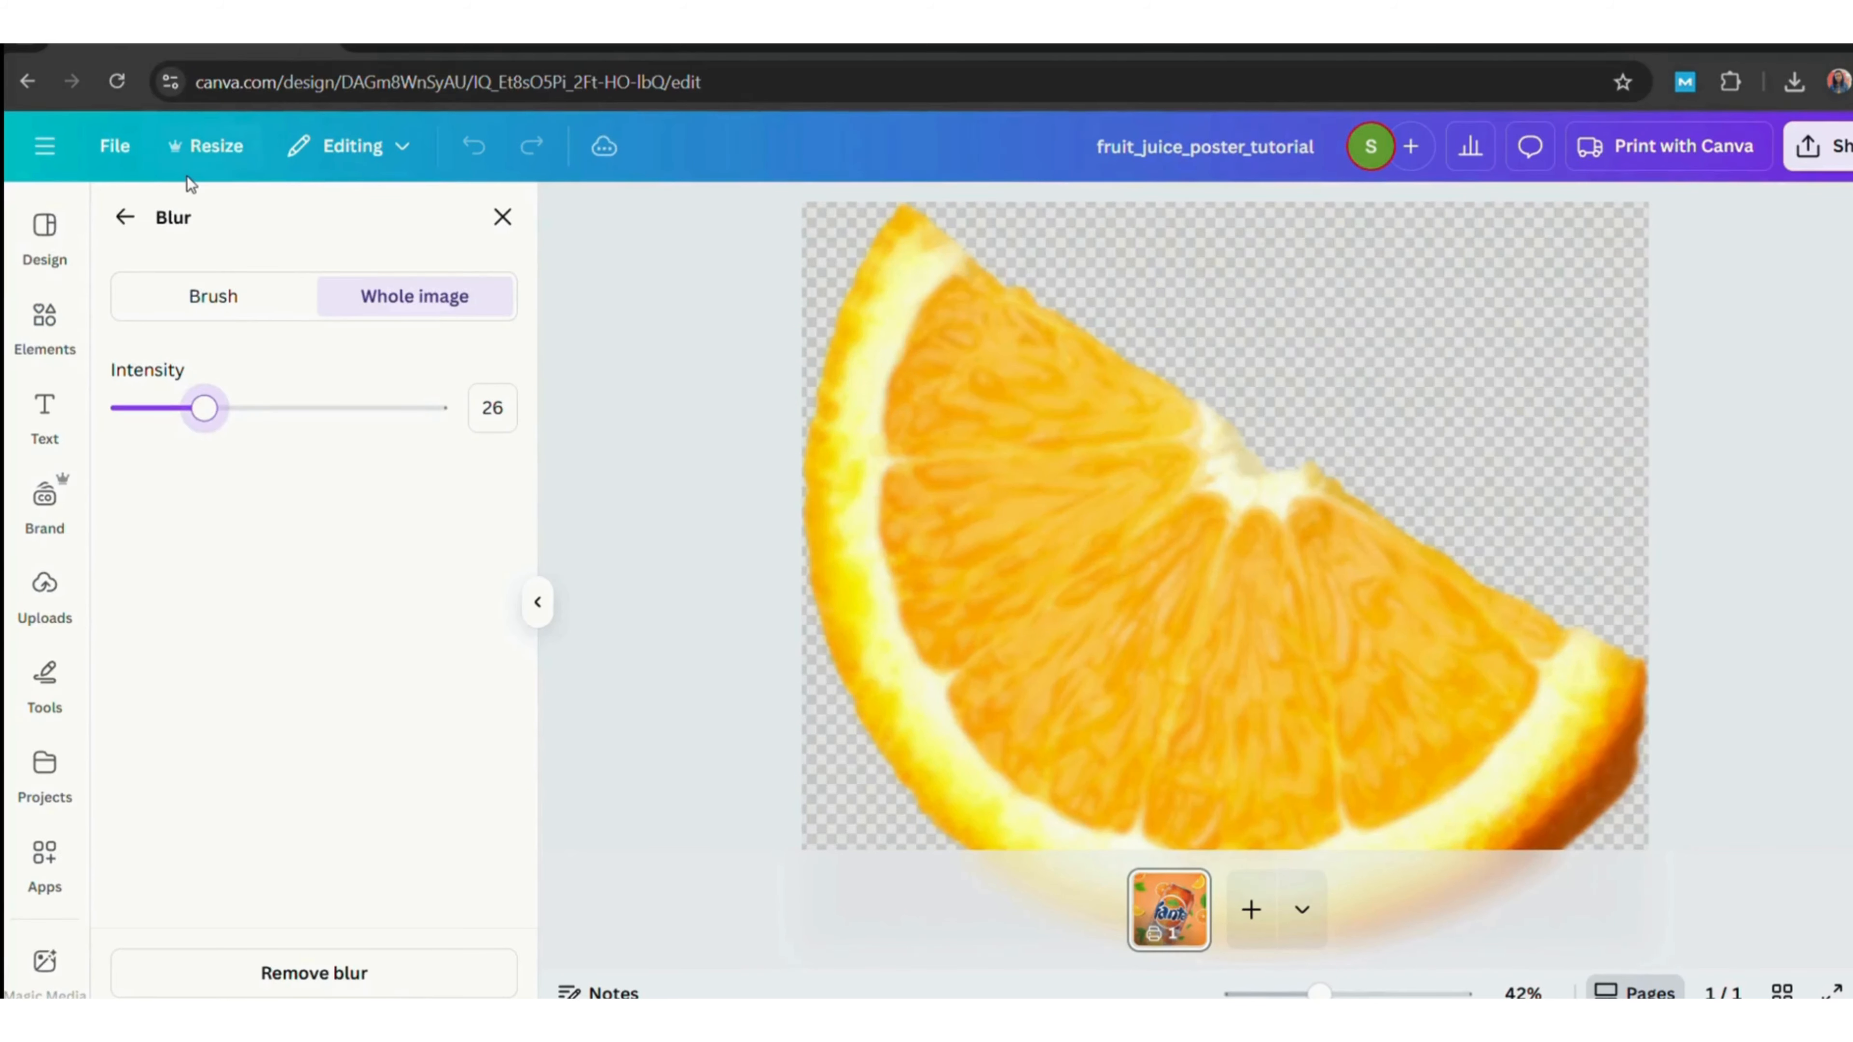
pyautogui.click(270, 413)
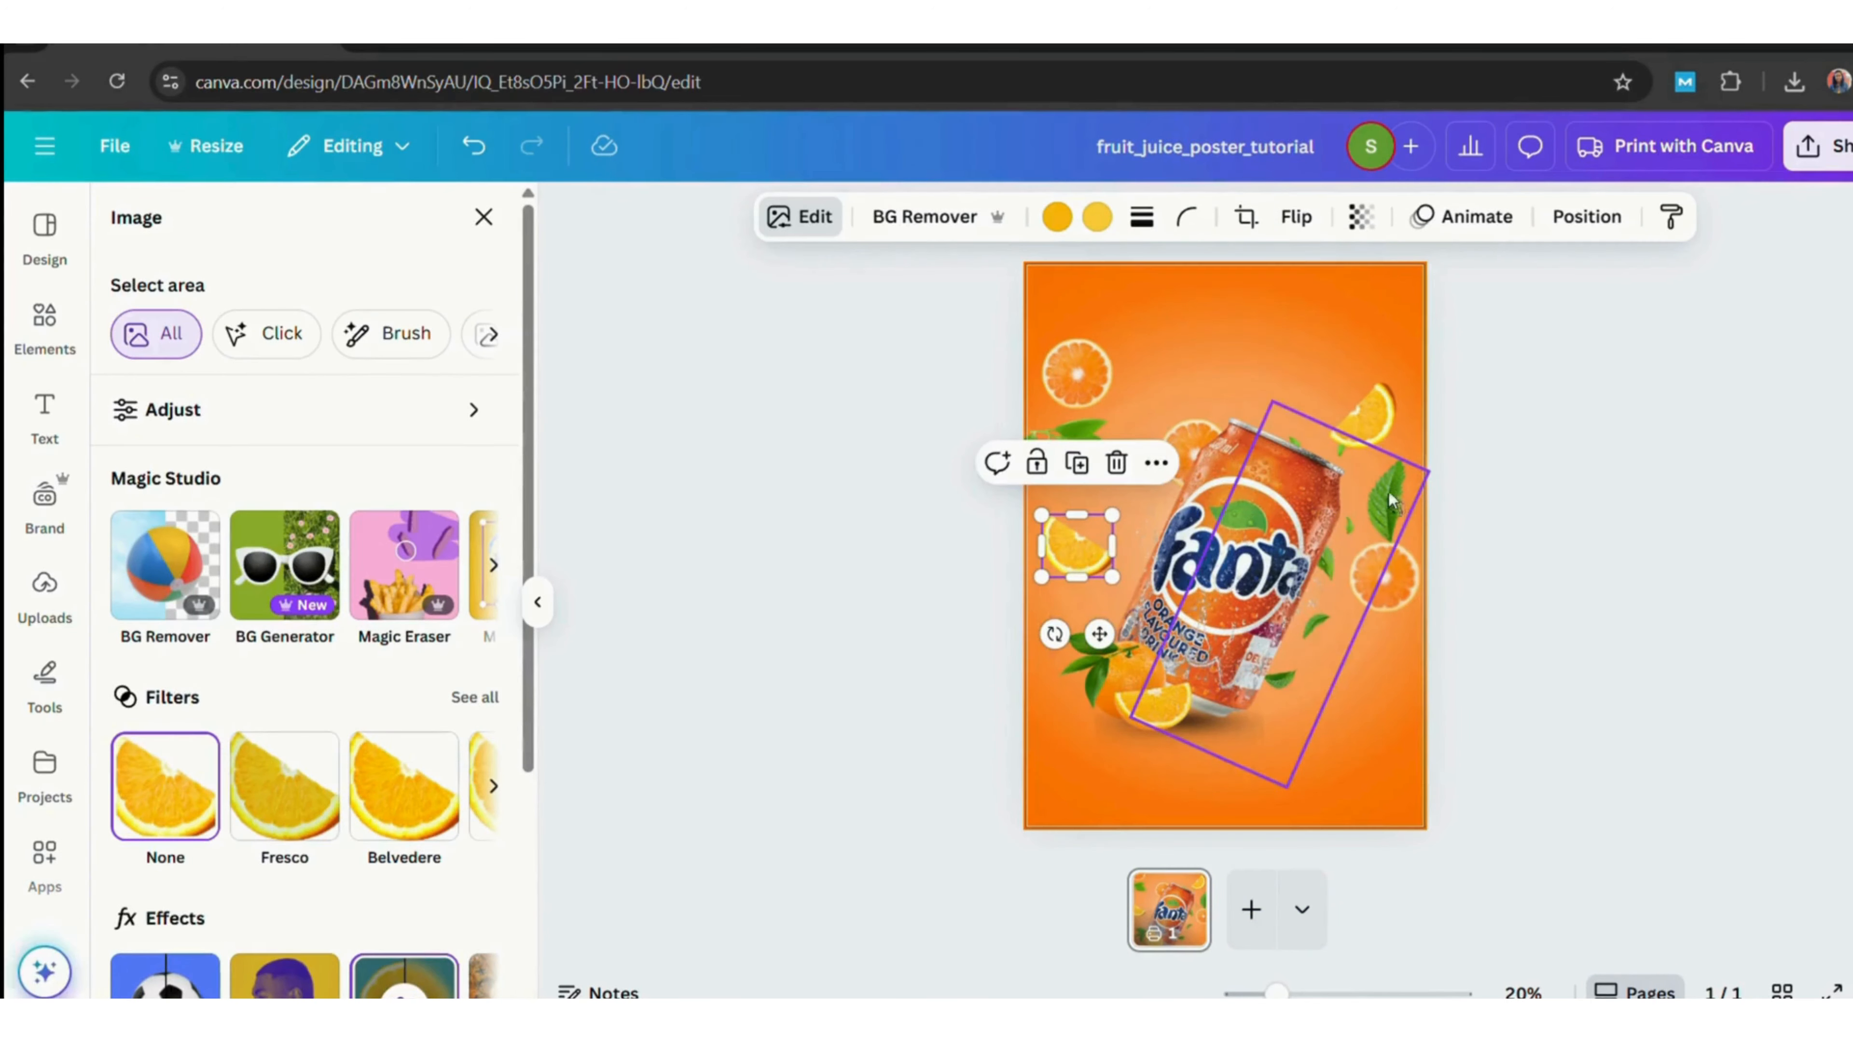
# Blur the scattered leaves image with an intensity of 37.
pyautogui.click(1240, 583)
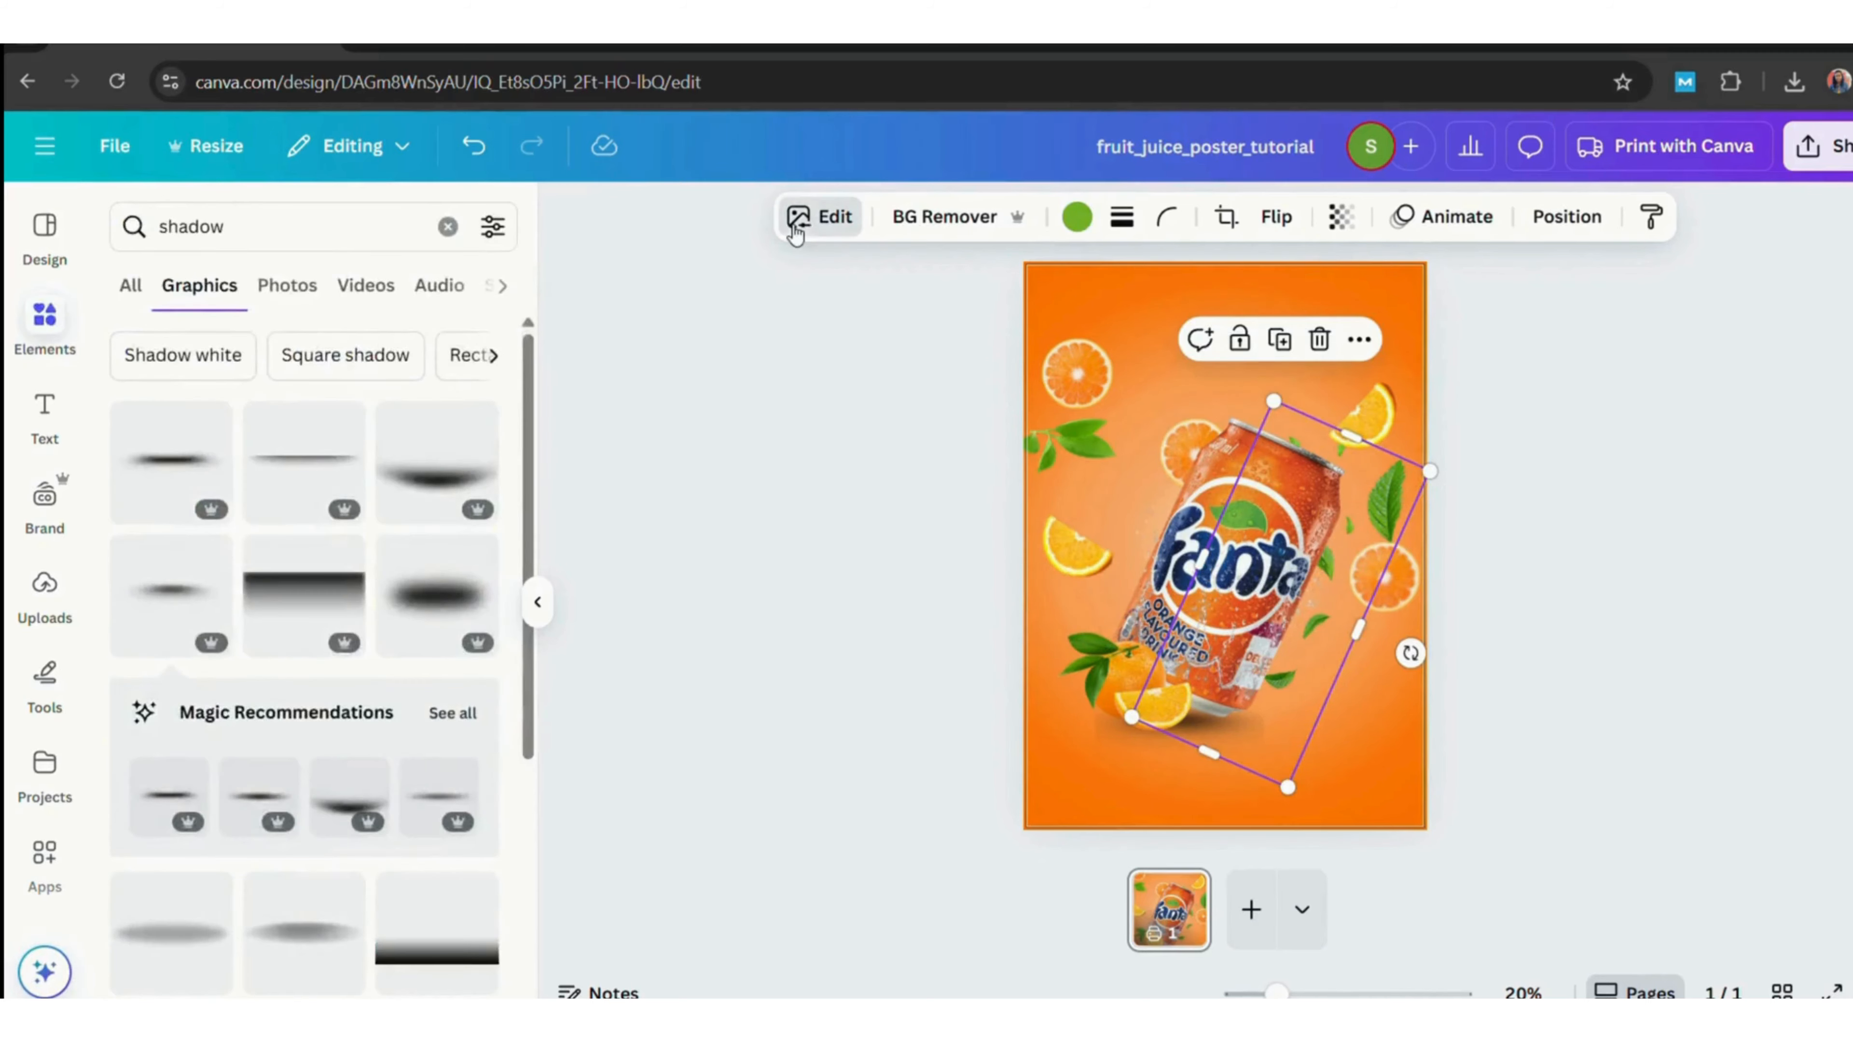
pyautogui.click(797, 217)
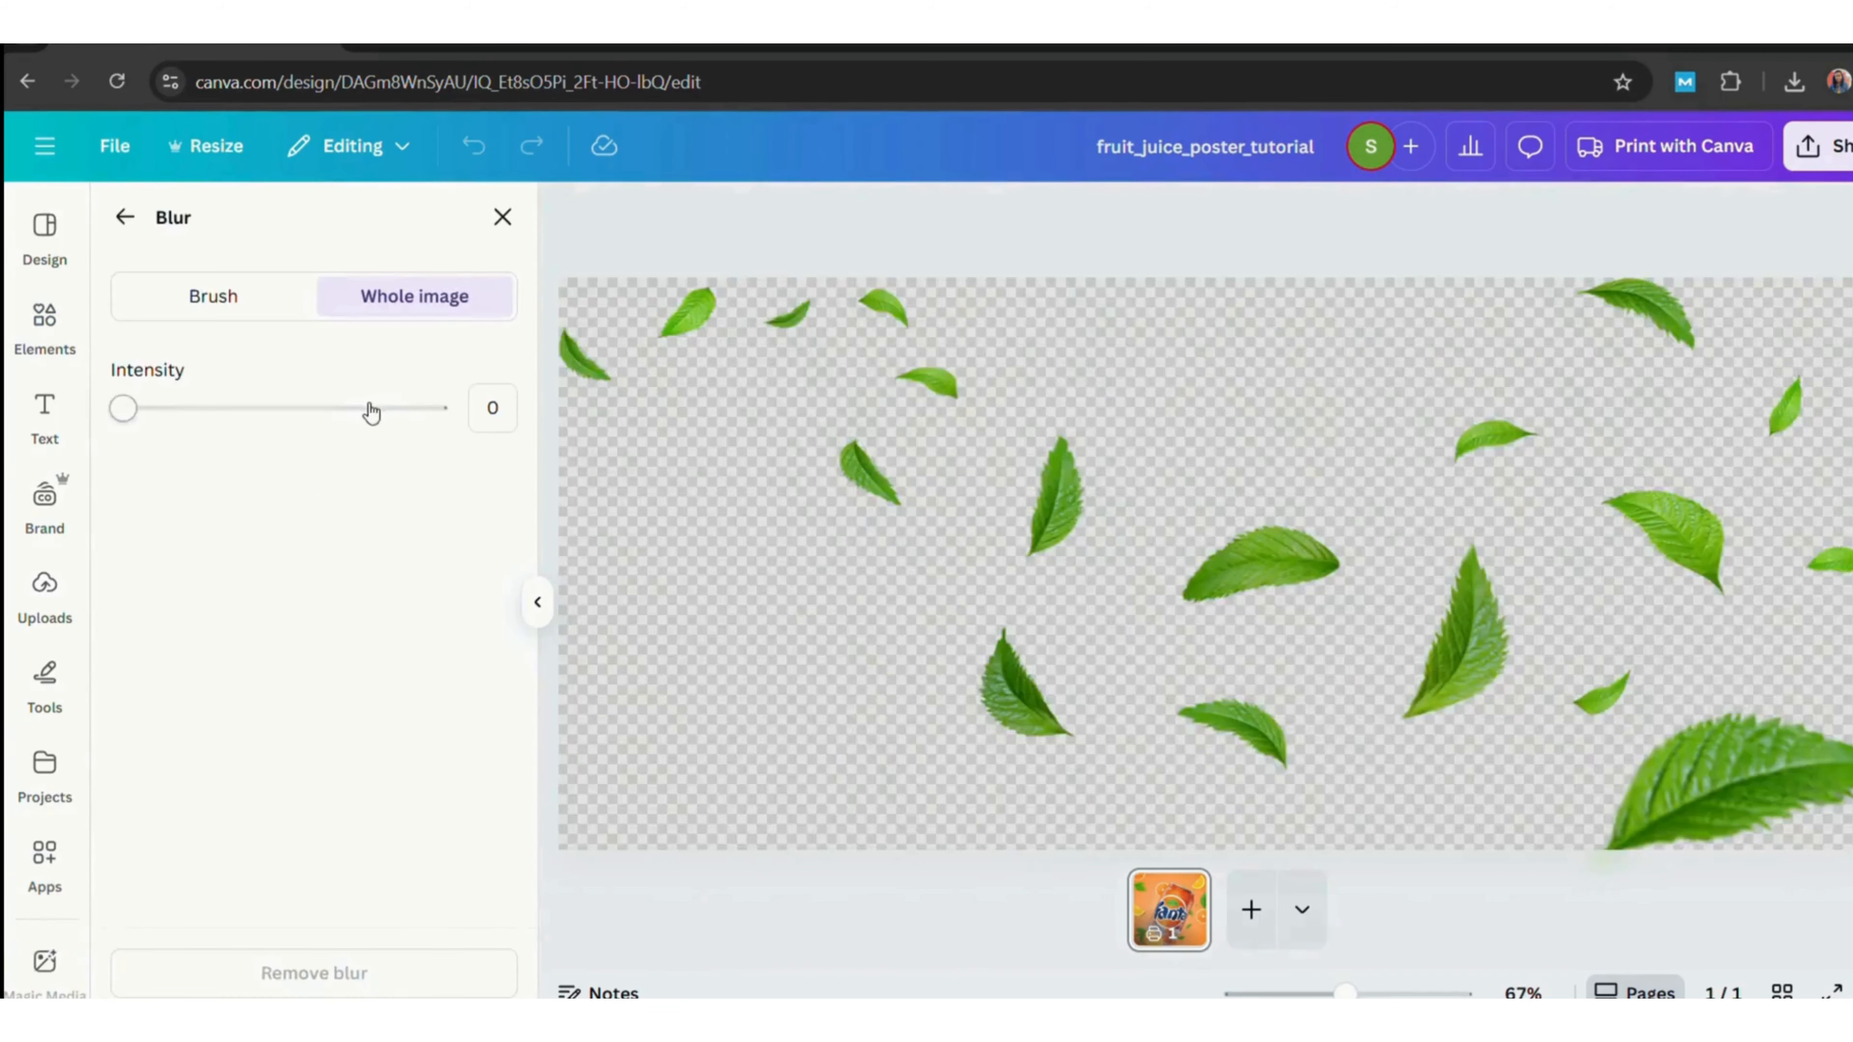
pyautogui.moveTo(372, 411); pyautogui.dragTo(238, 410)
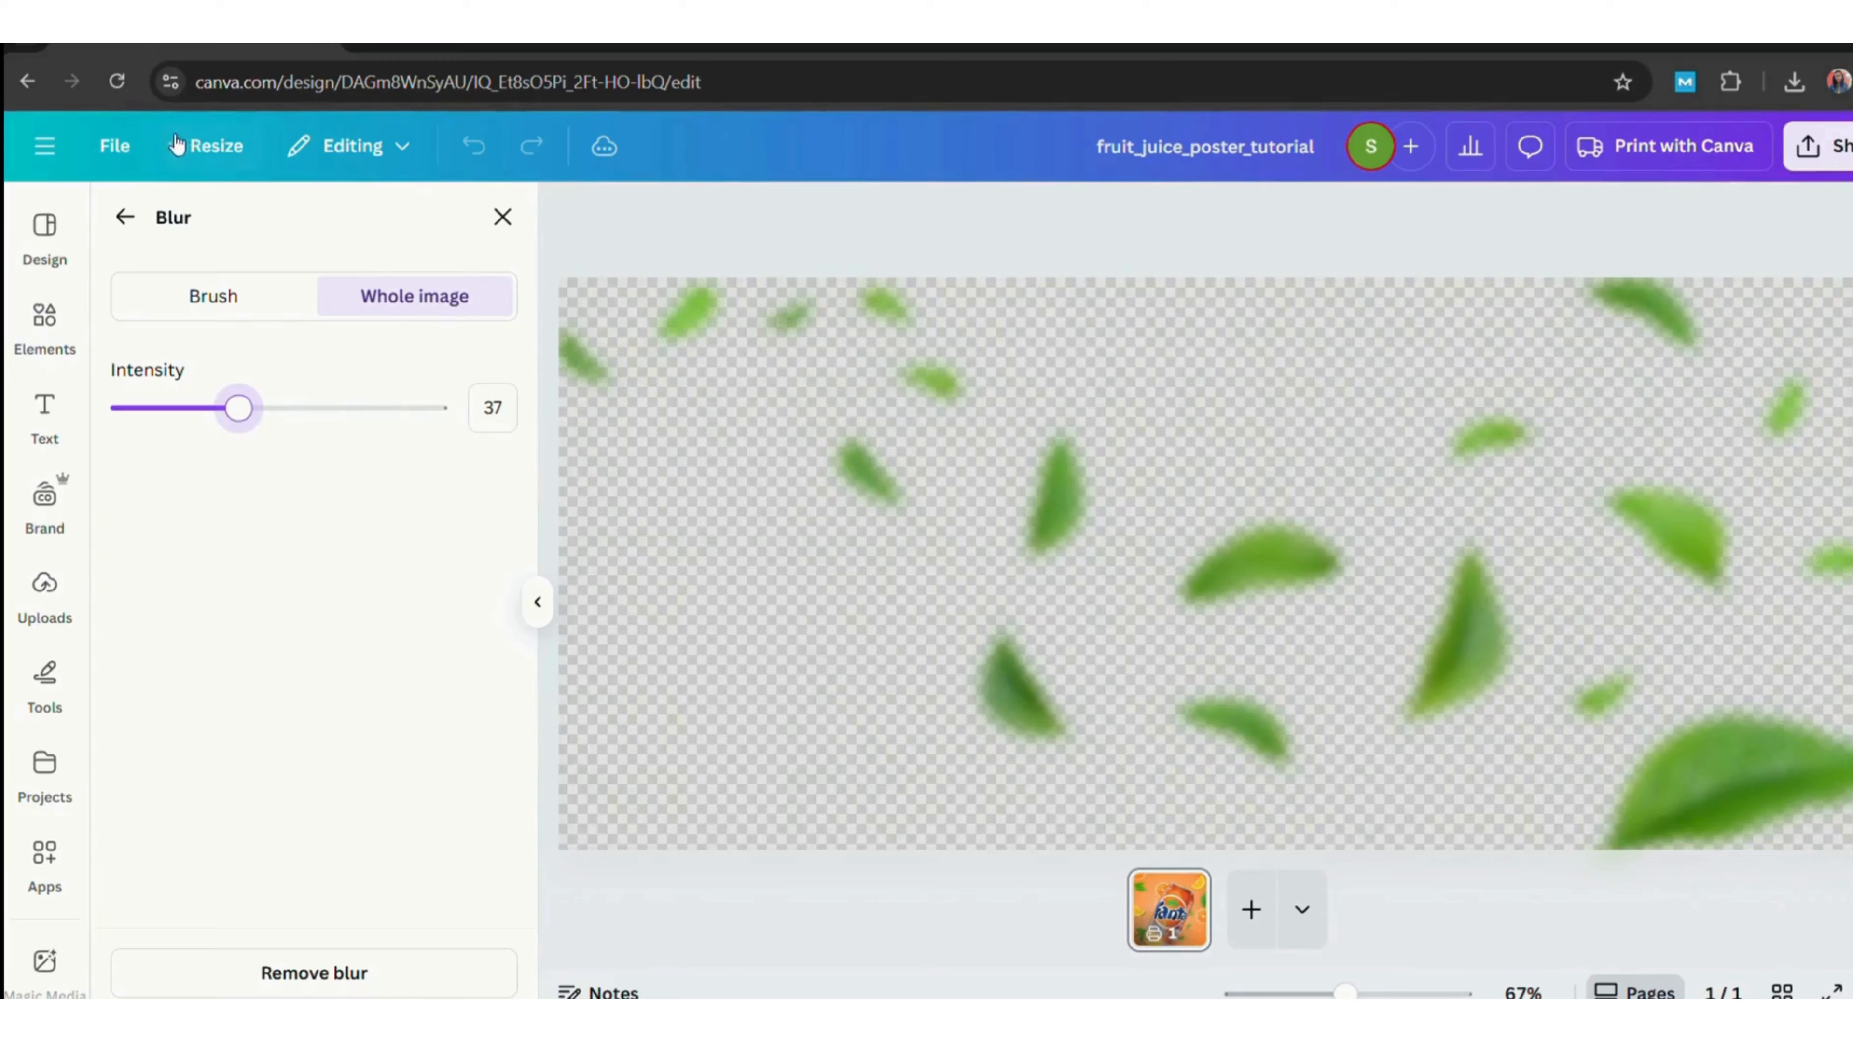
pyautogui.click(137, 218)
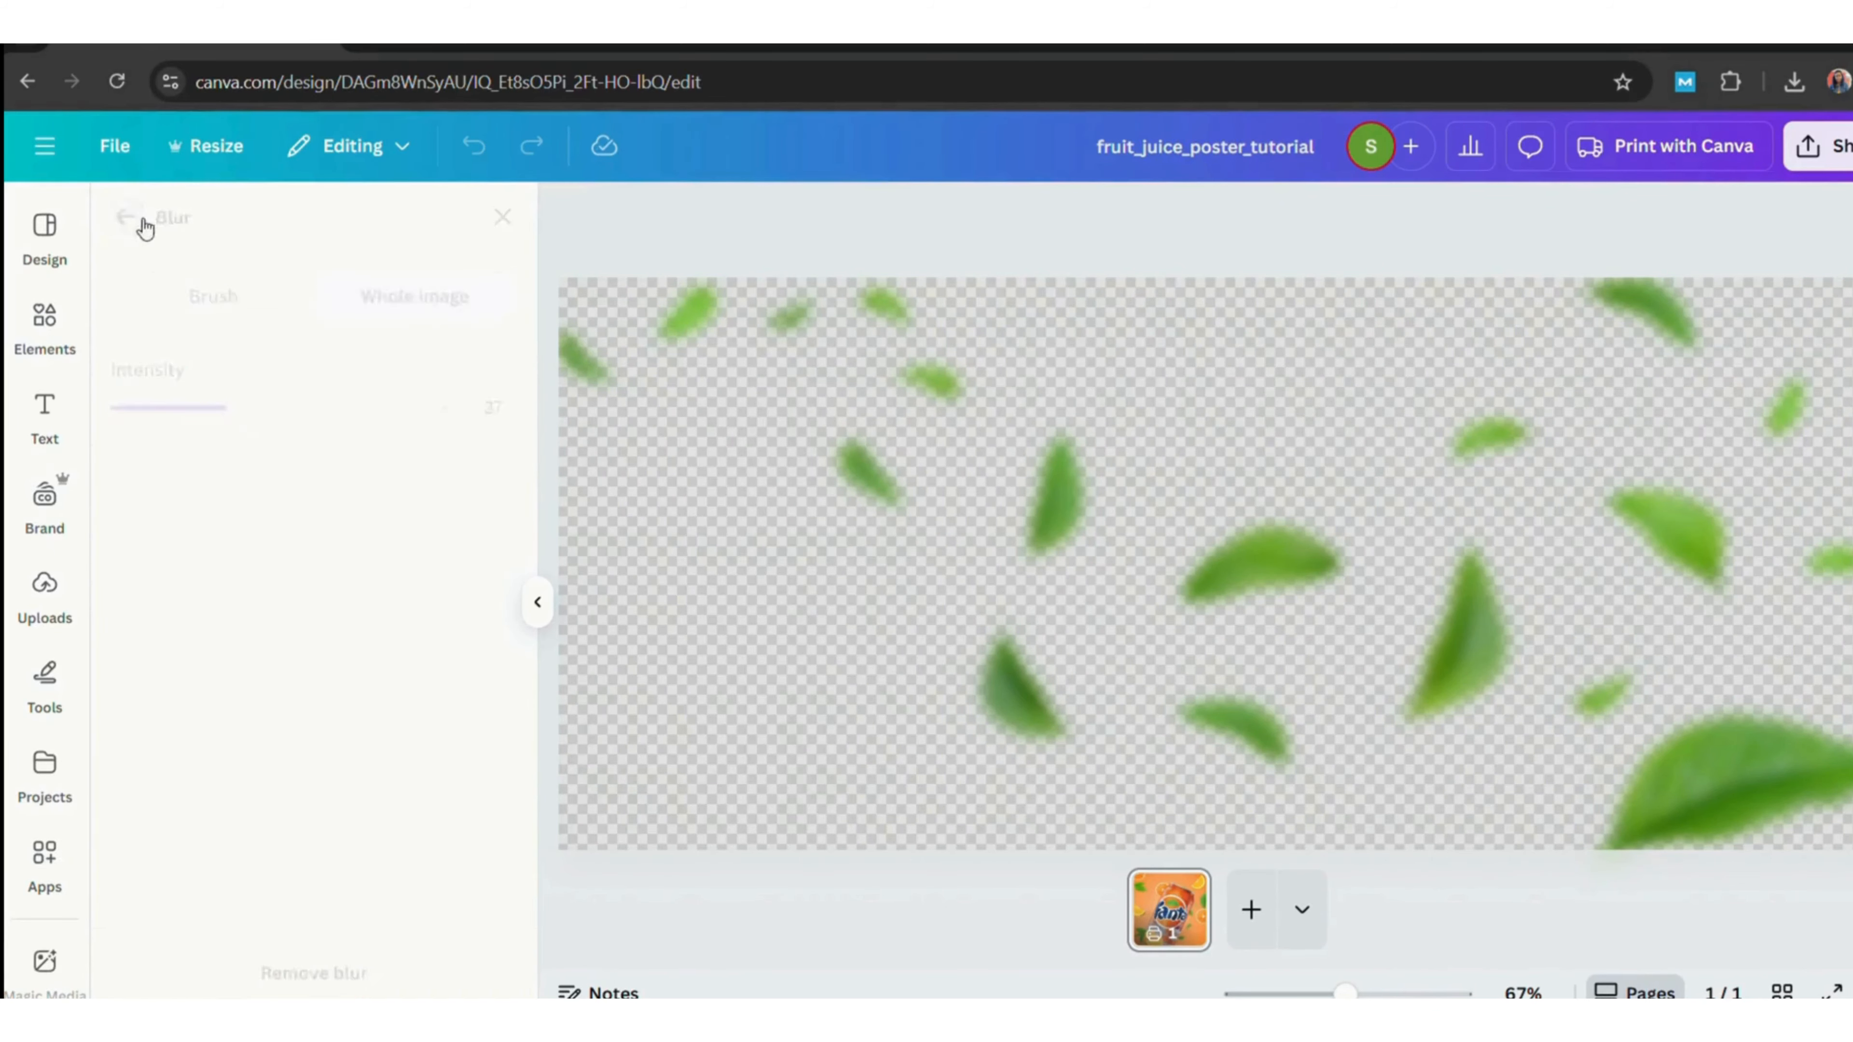
# Rotate the leaf cluster below the top-left orange slice.
pyautogui.click(1078, 440)
pyautogui.moveTo(1043, 531); pyautogui.dragTo(987, 497)
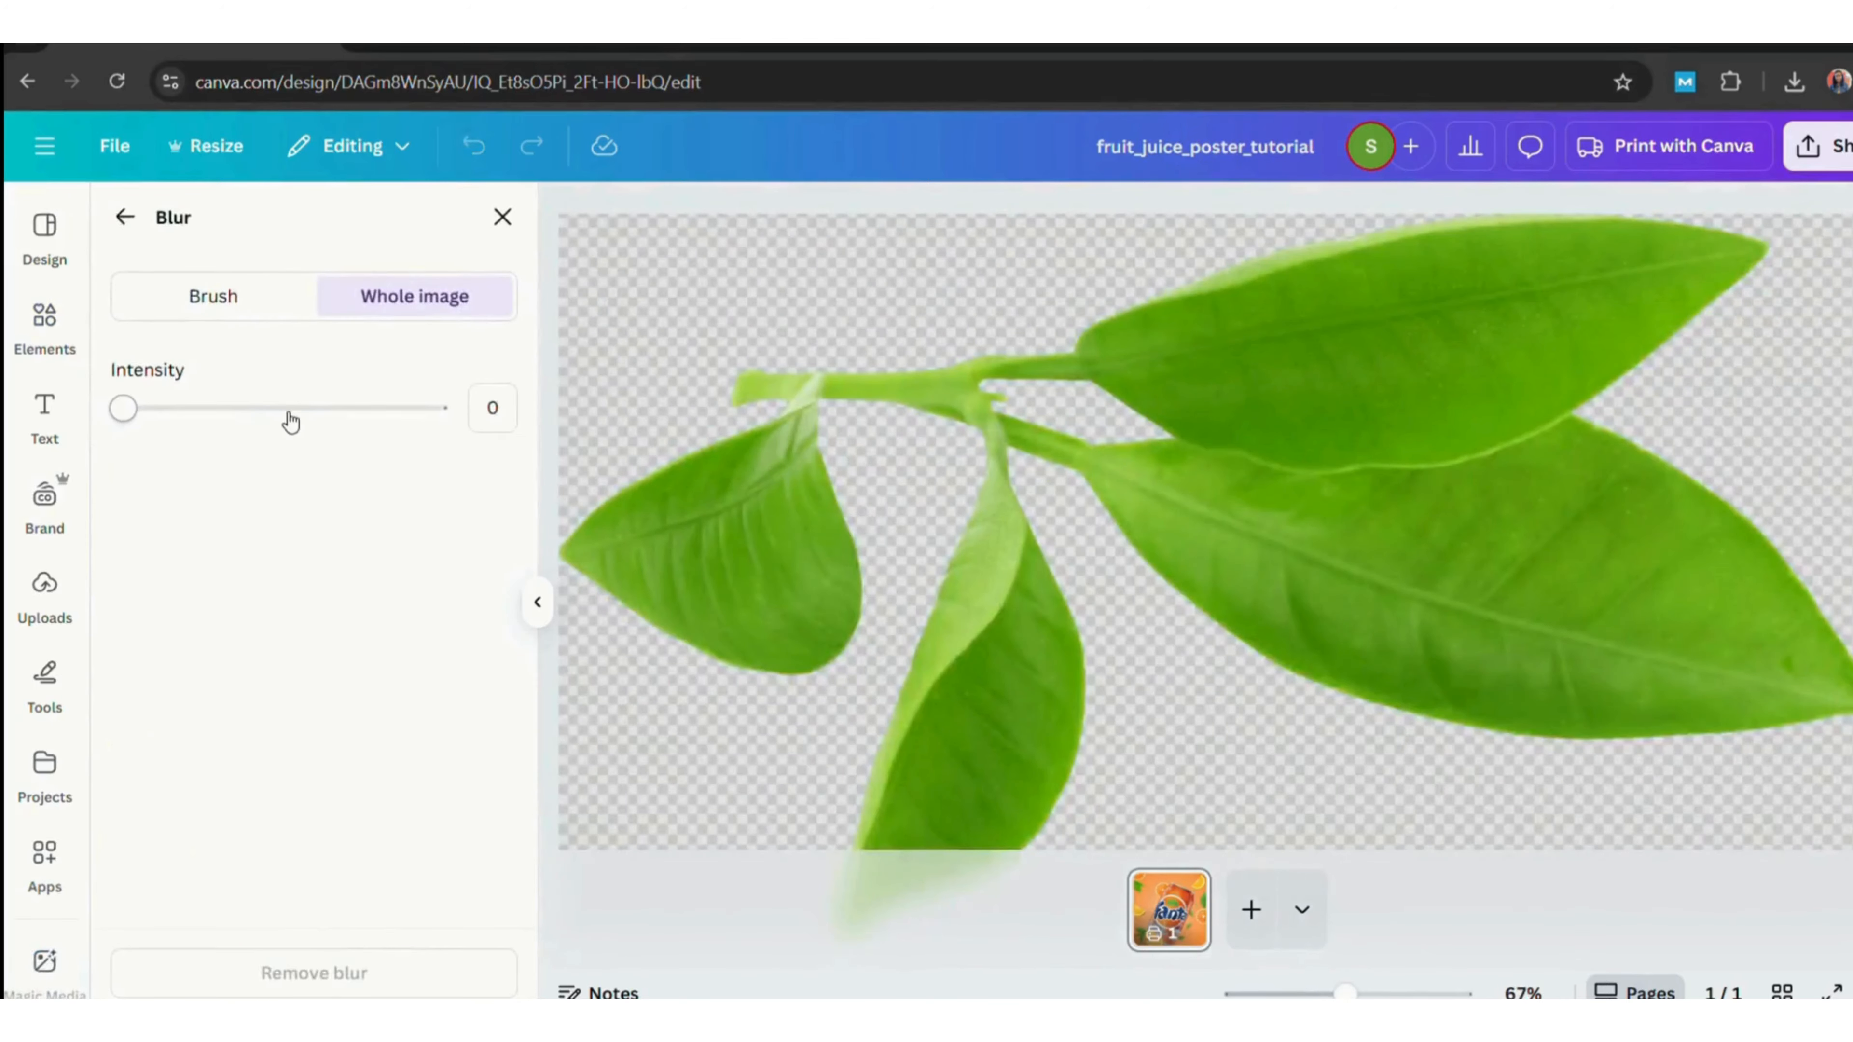
pyautogui.moveTo(290, 408); pyautogui.dragTo(233, 411)
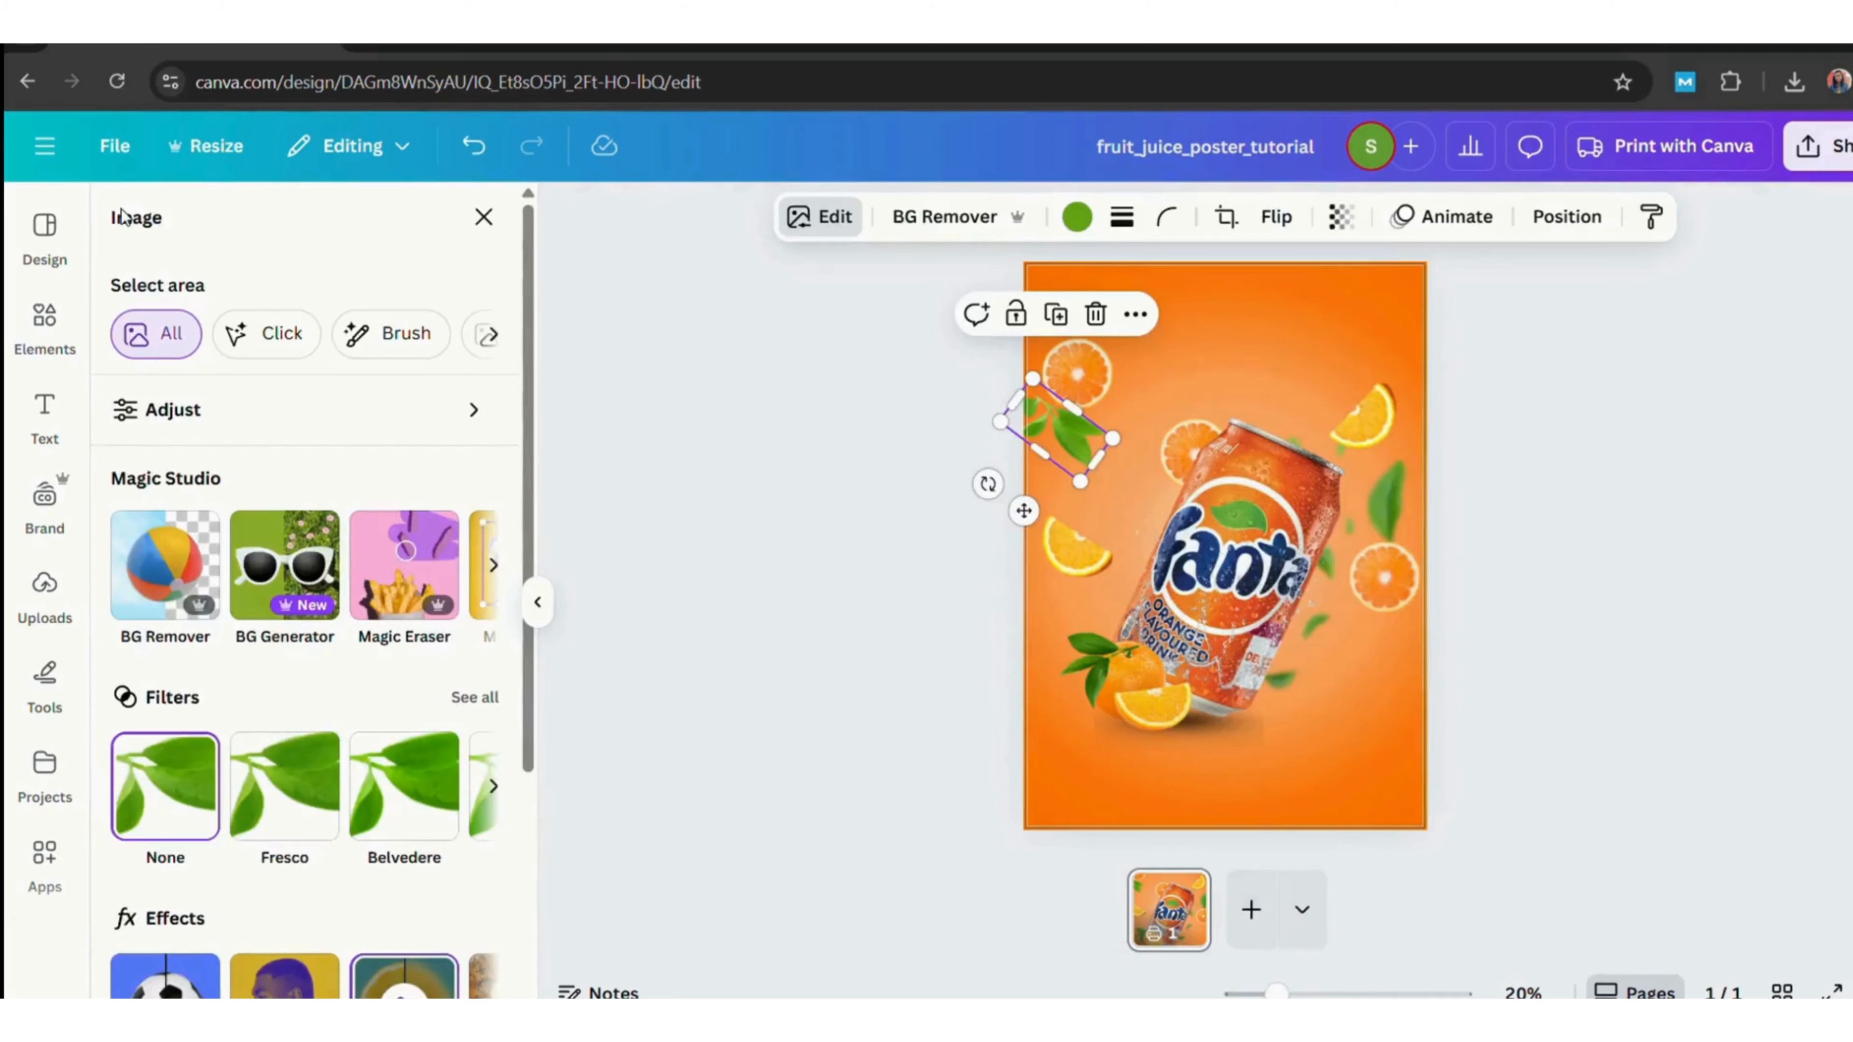
# Raise the top-left orange slice's blur intensity to 52.
pyautogui.click(1076, 372)
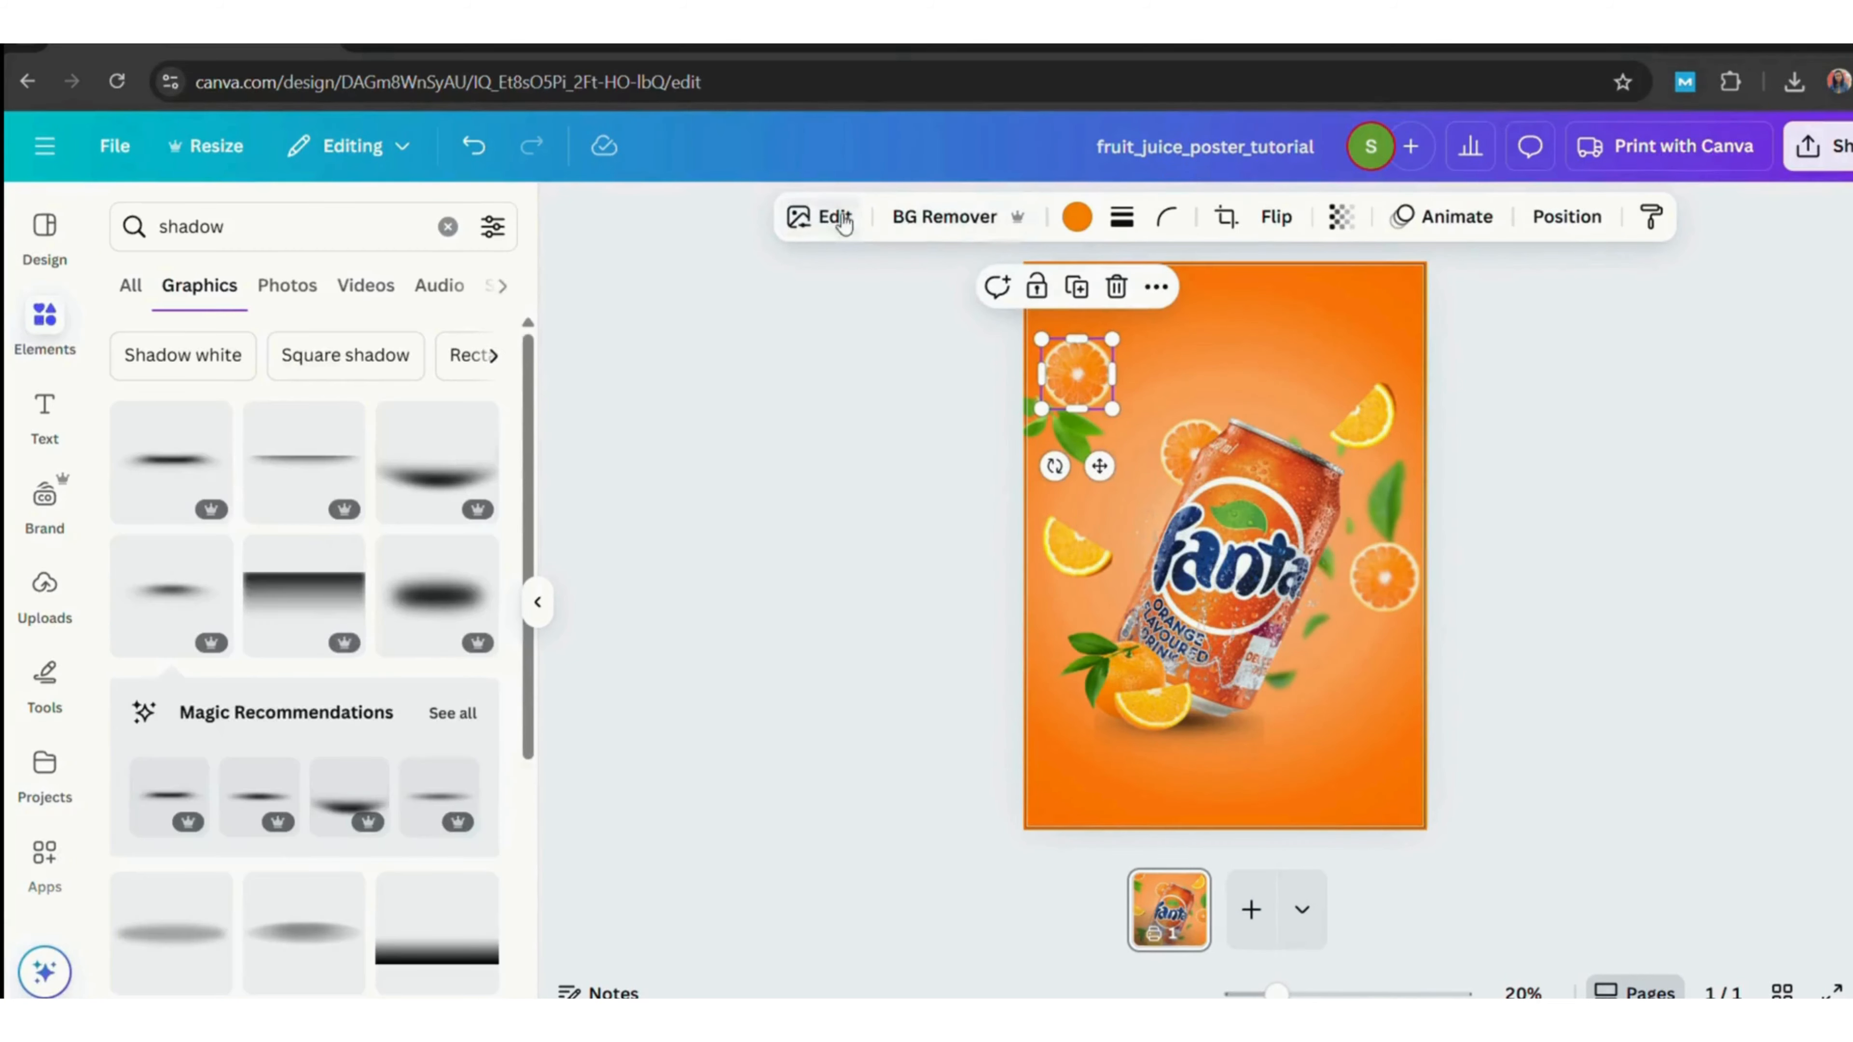
pyautogui.click(829, 232)
pyautogui.click(426, 974)
pyautogui.click(291, 410)
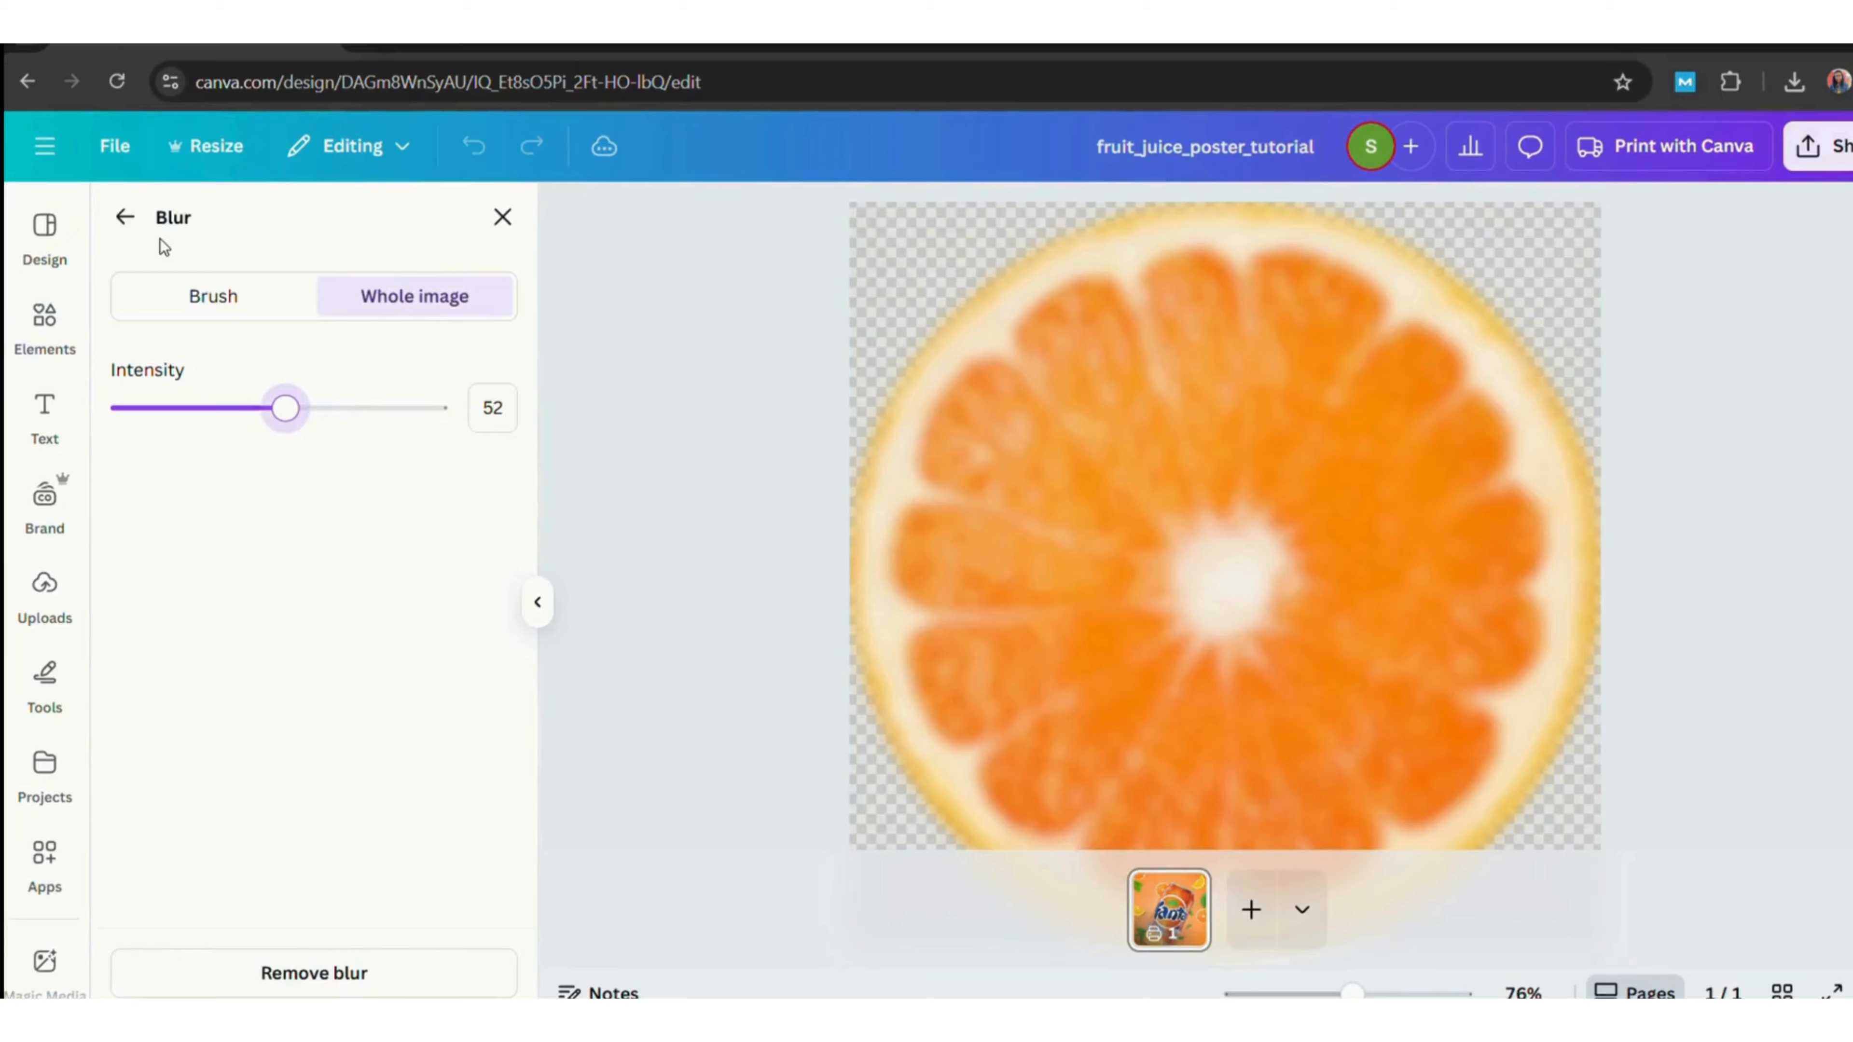
pyautogui.click(137, 219)
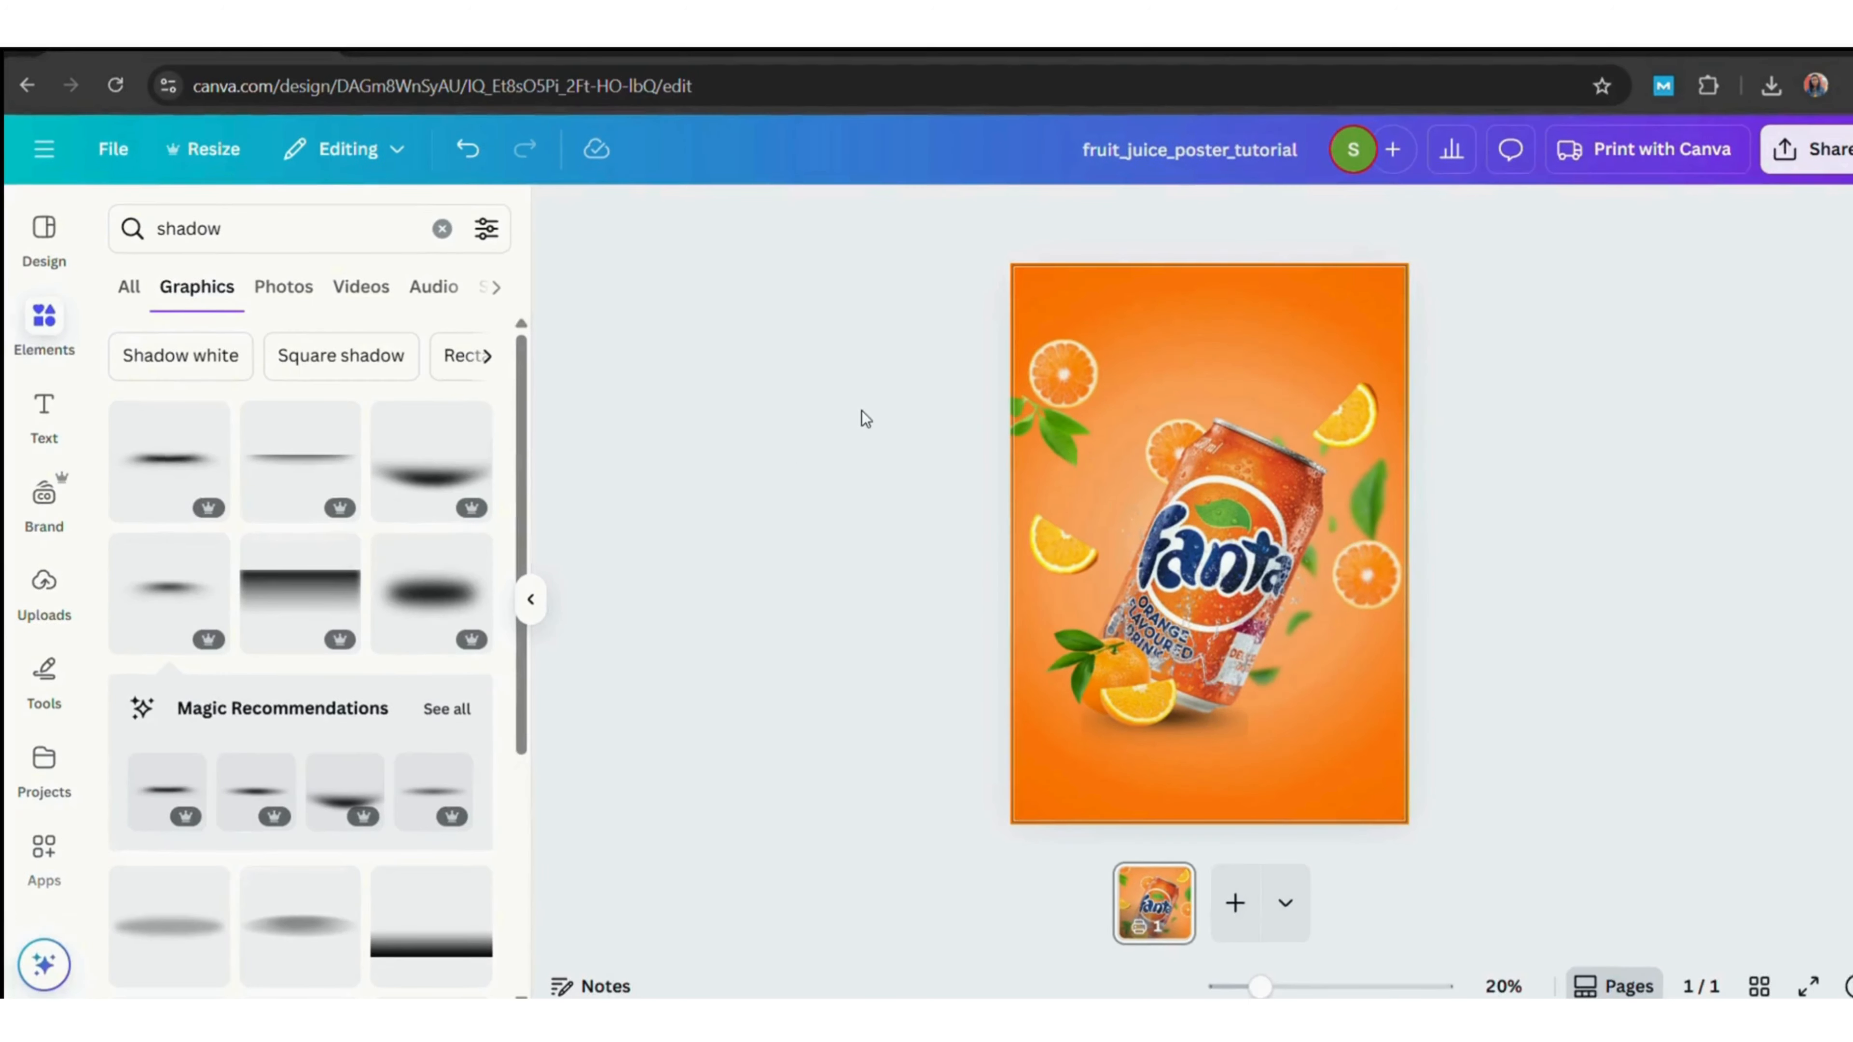
# Add a heading reading "fresh" and "juice" on two lines.
pyautogui.click(44, 411)
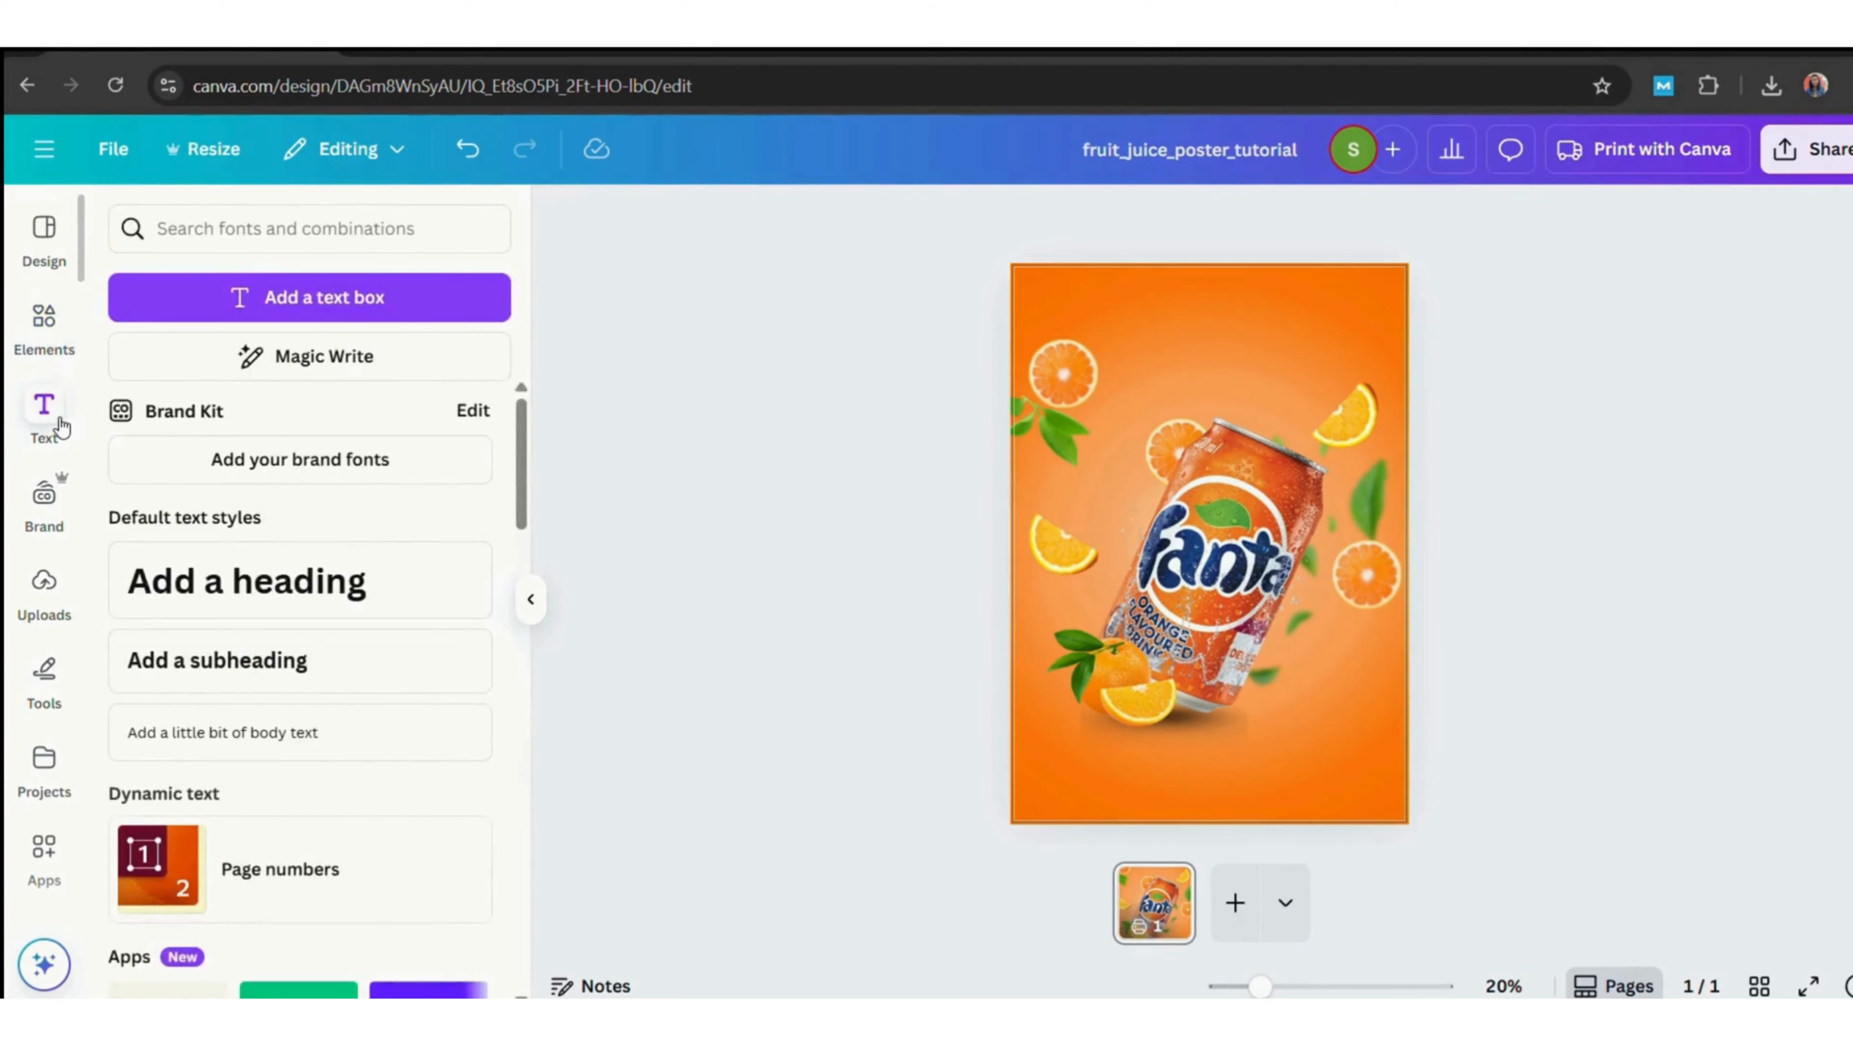
pyautogui.click(311, 614)
pyautogui.write('fresh')
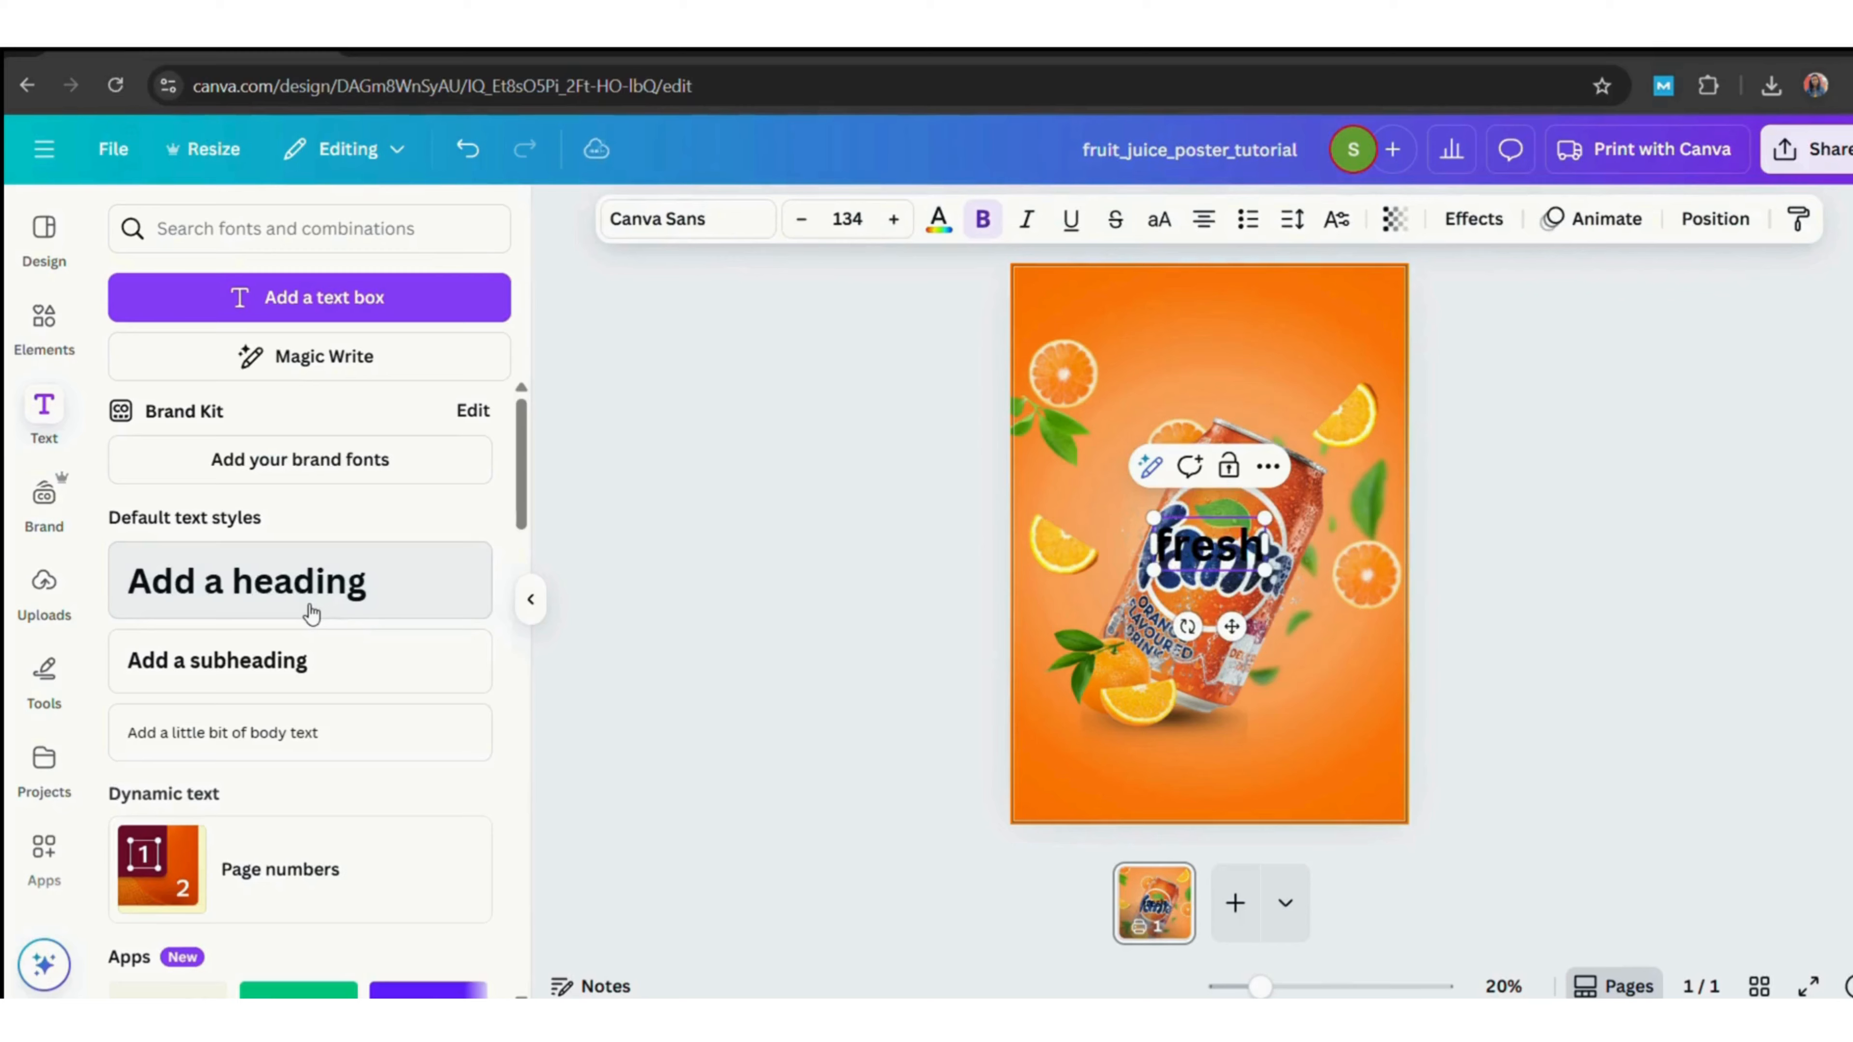
pyautogui.press('Return')
pyautogui.write('juice')
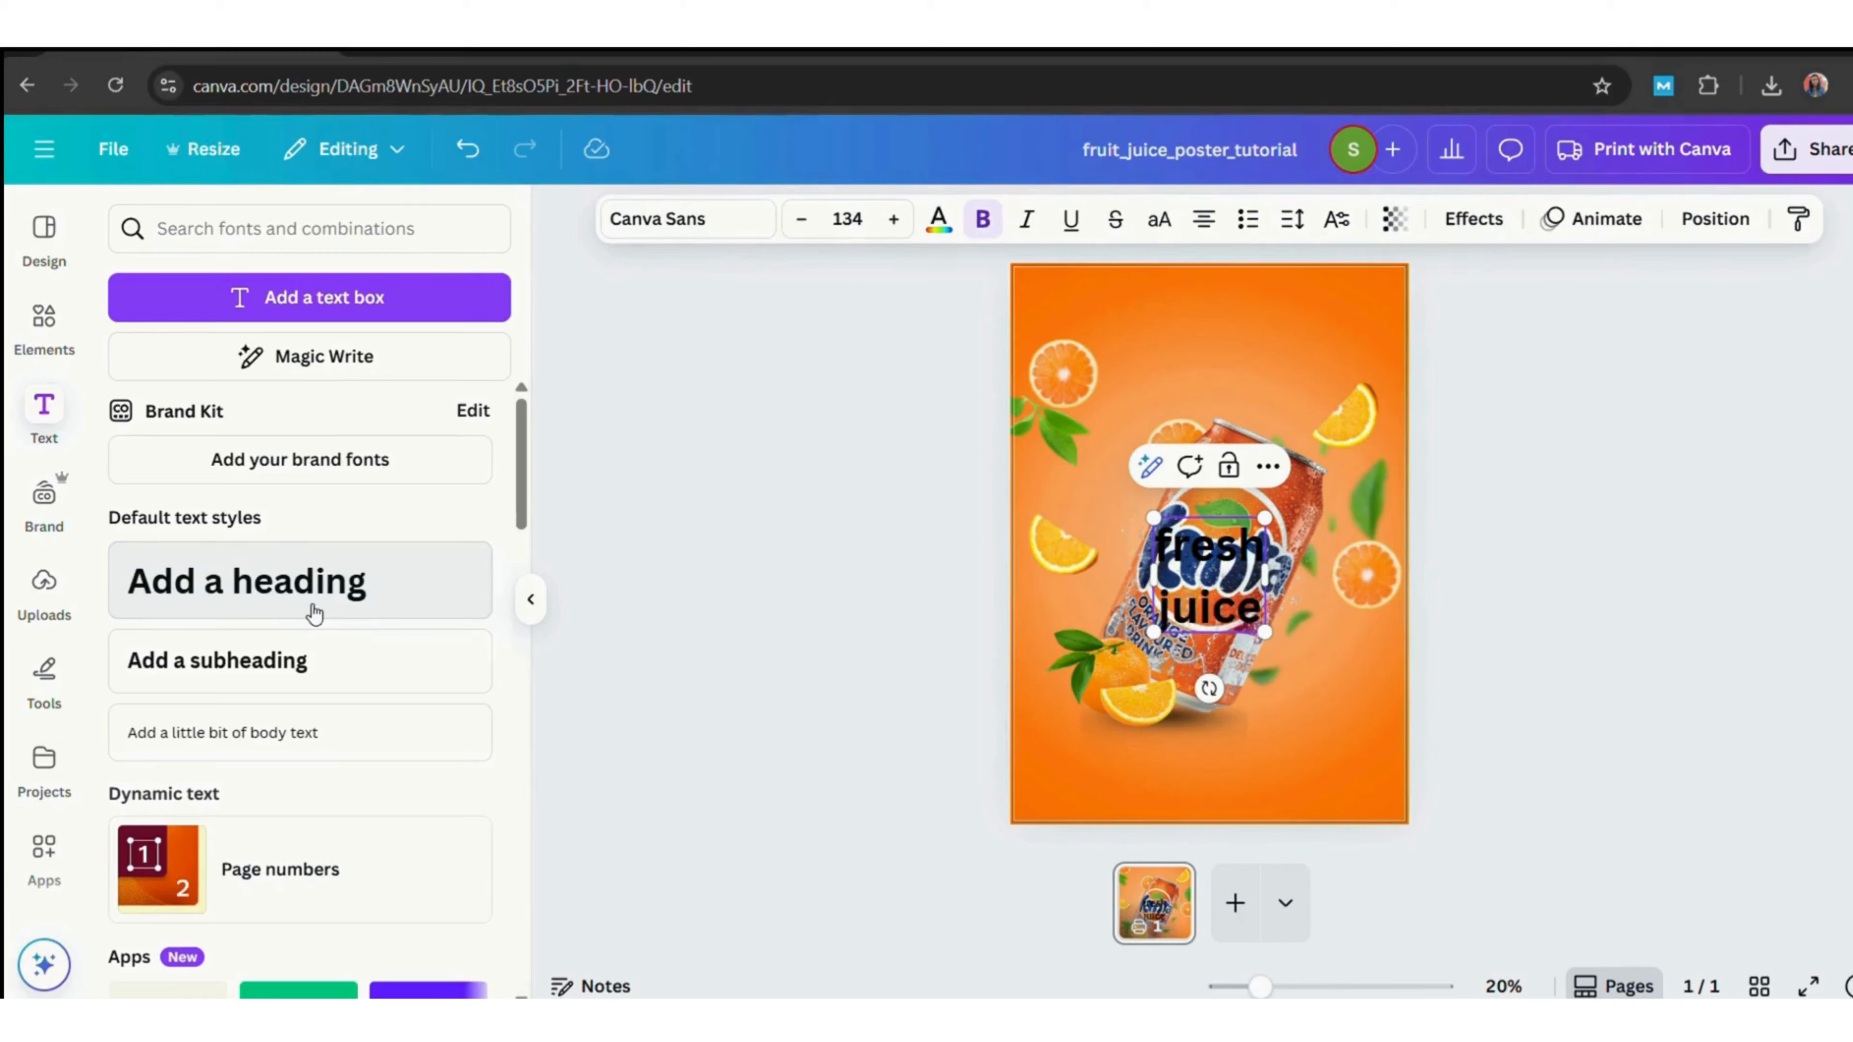
# Duplicate the heading, placing one copy at the poster's top and the other at the lower right corner.
pyautogui.click(1393, 611)
pyautogui.moveTo(1169, 576); pyautogui.dragTo(1343, 746)
pyautogui.click(1238, 460)
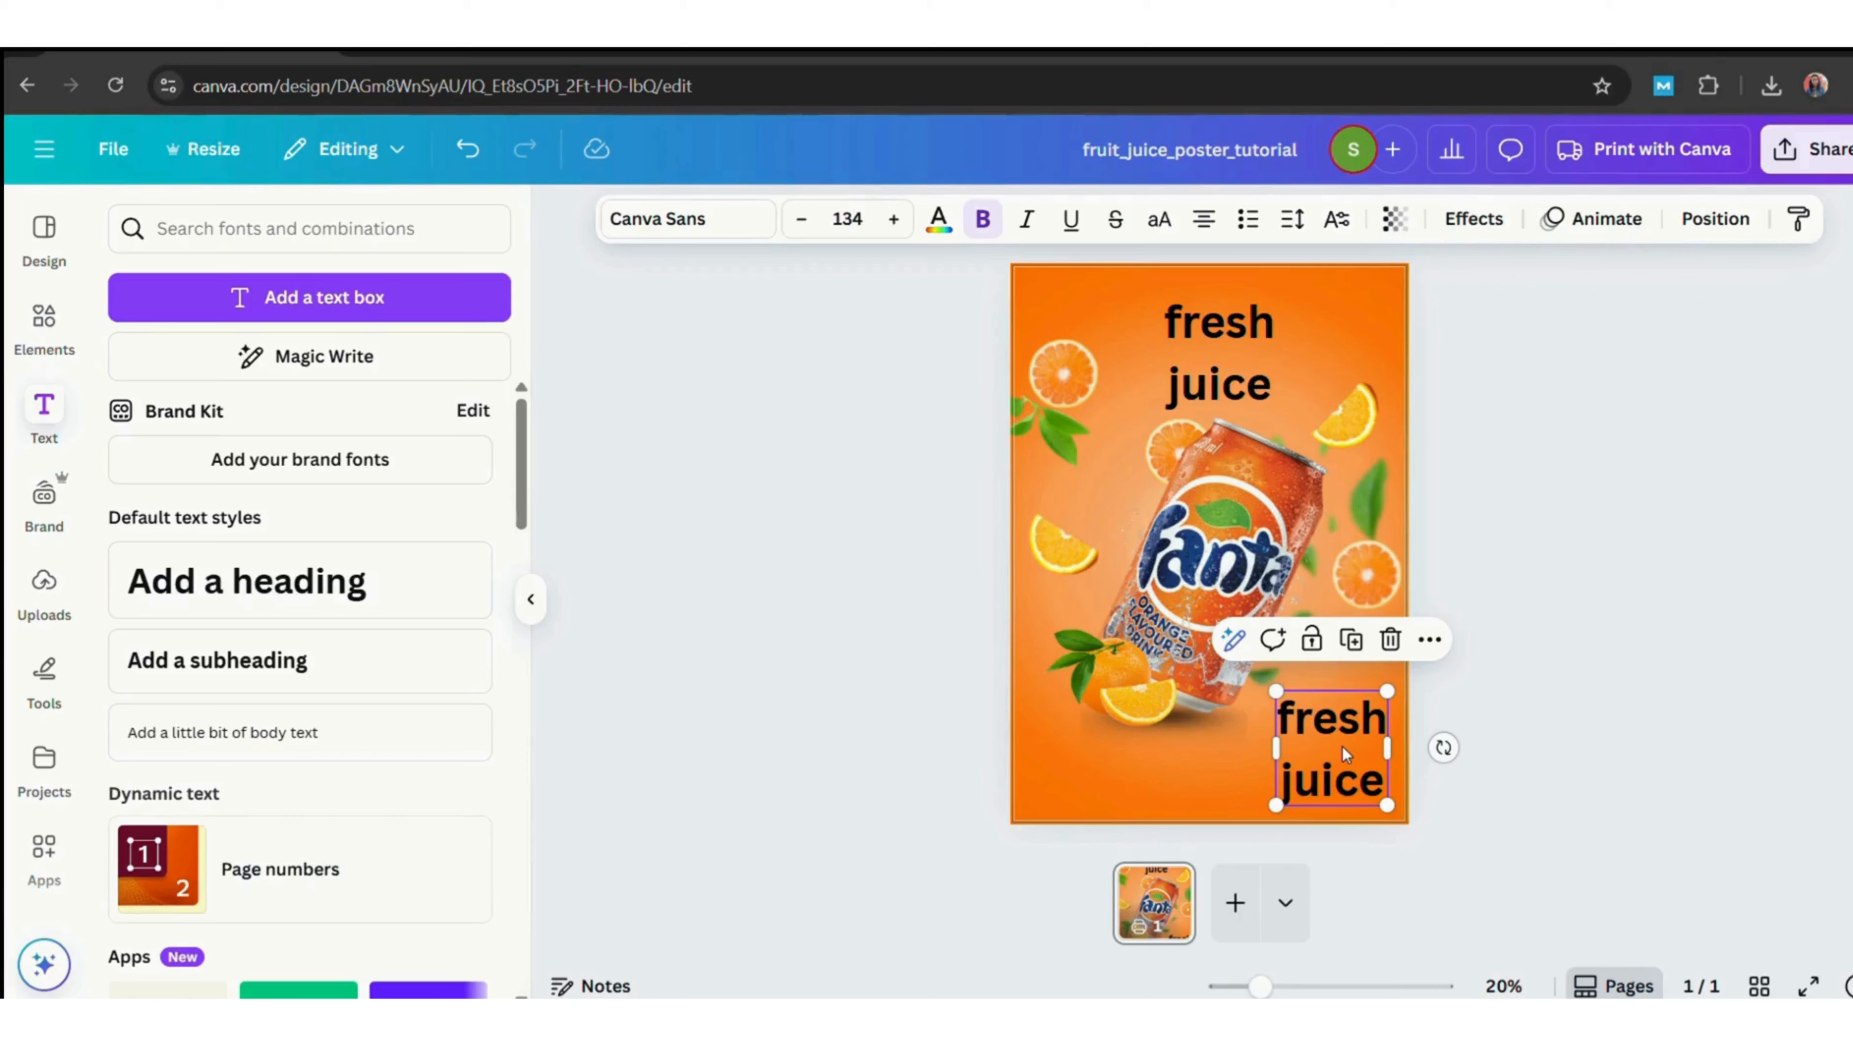
# Rewrite the lower-right heading copy as "100 %", "pure", "juice" on three lines and move it to the top right.
pyautogui.doubleClick(1342, 745)
pyautogui.write('100 %')
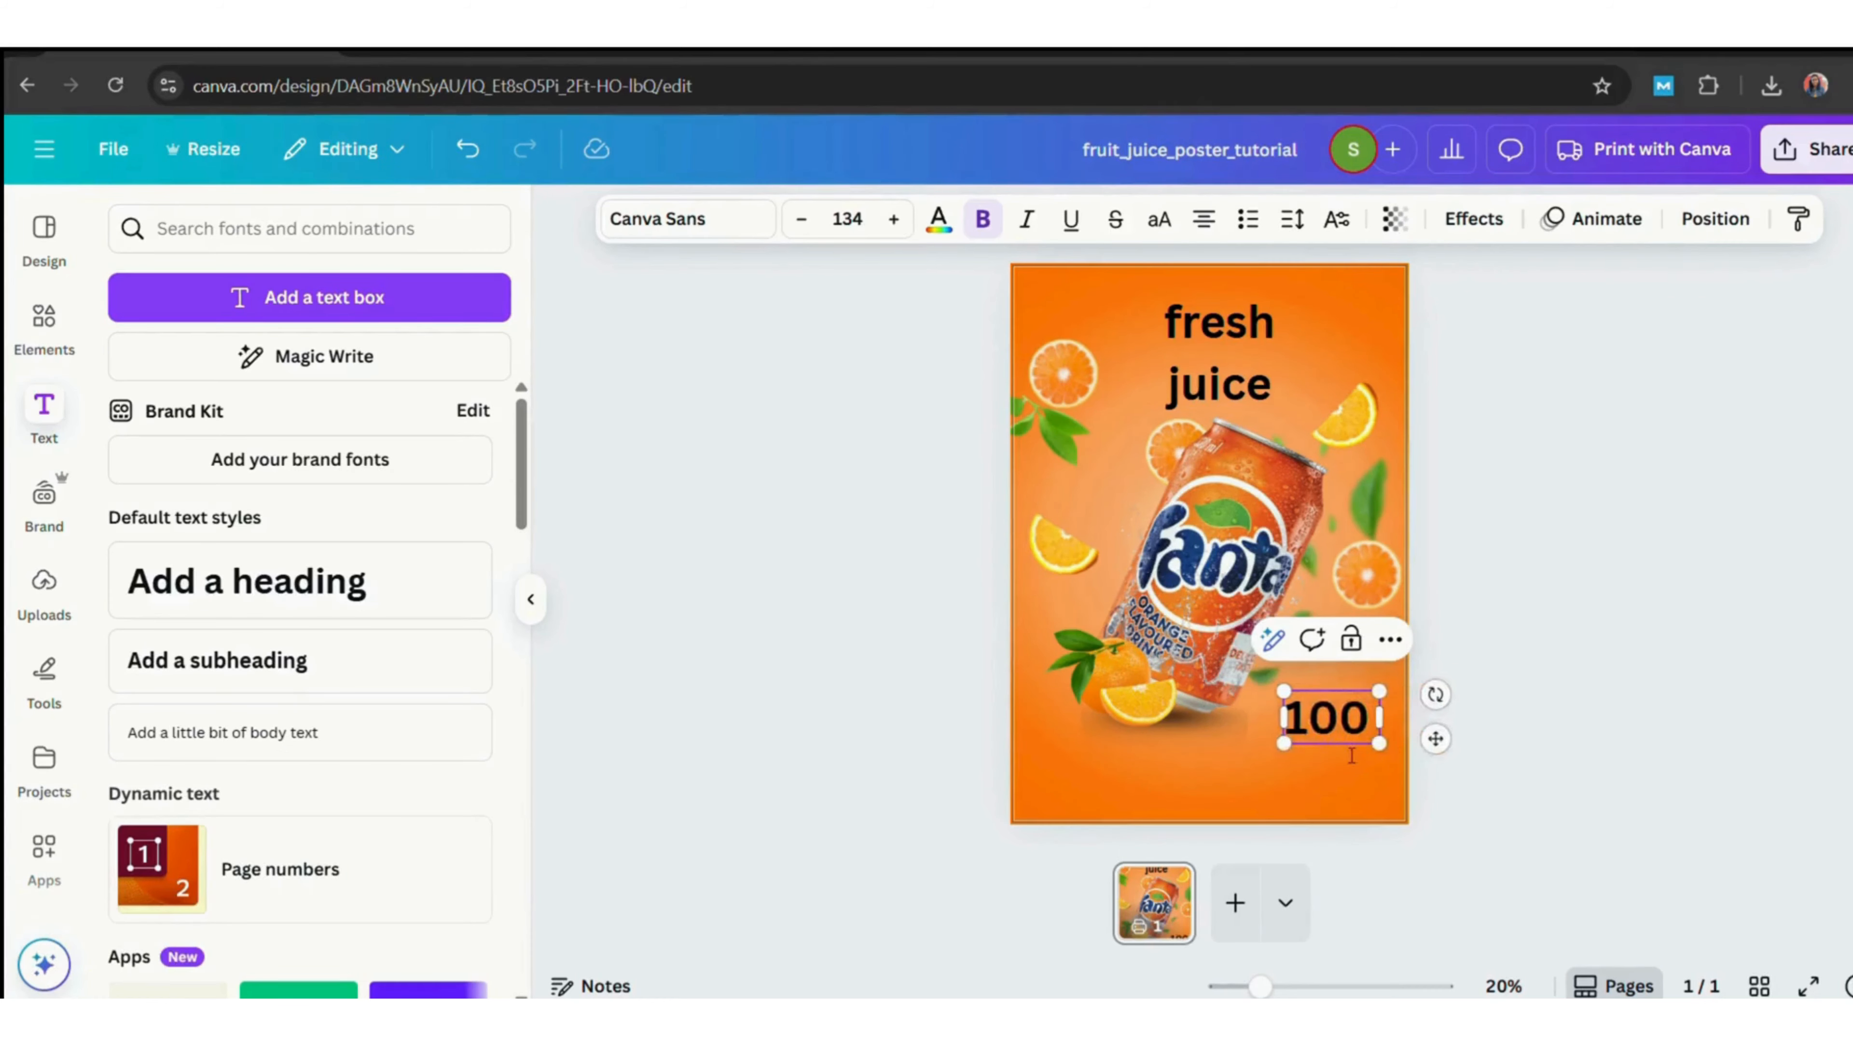
pyautogui.press('Return')
pyautogui.write('pre')
pyautogui.press('BackSpace')
pyautogui.press('BackSpace')
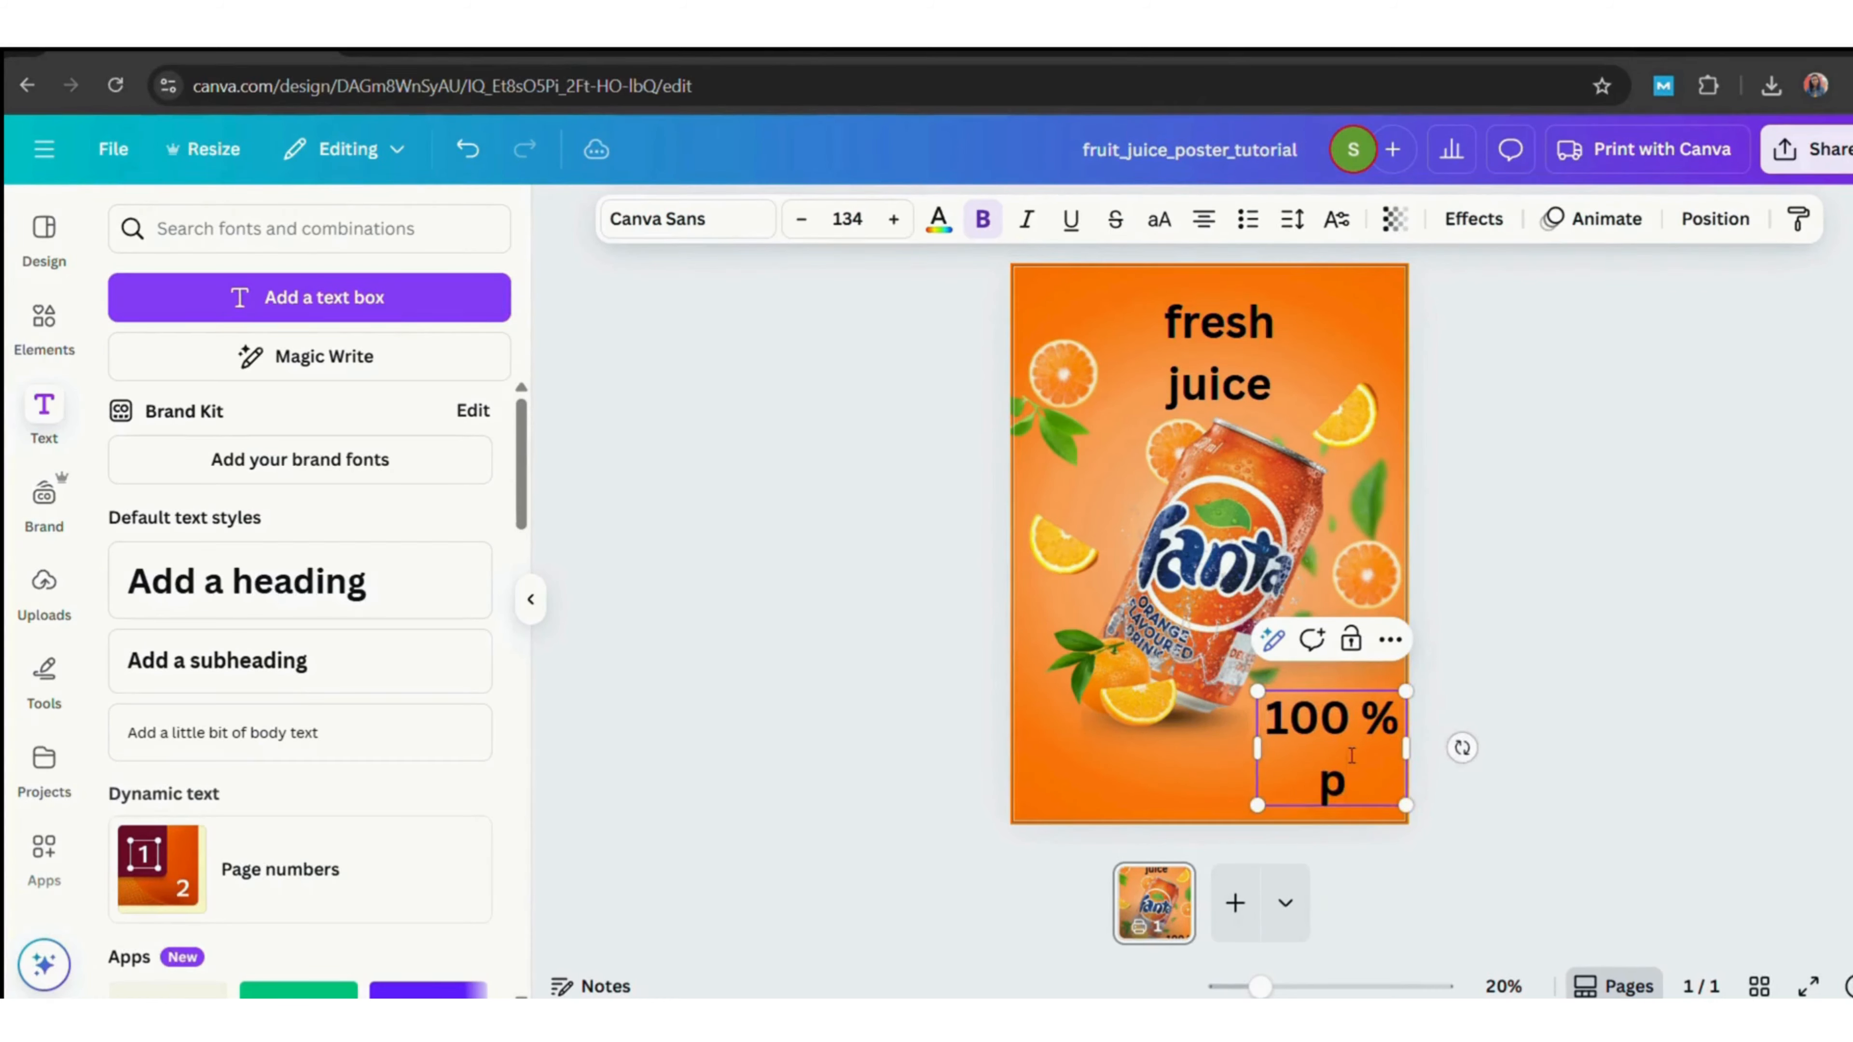
pyautogui.write('ure')
pyautogui.press('Return')
pyautogui.write('juice')
pyautogui.moveTo(1367, 770); pyautogui.dragTo(1368, 355)
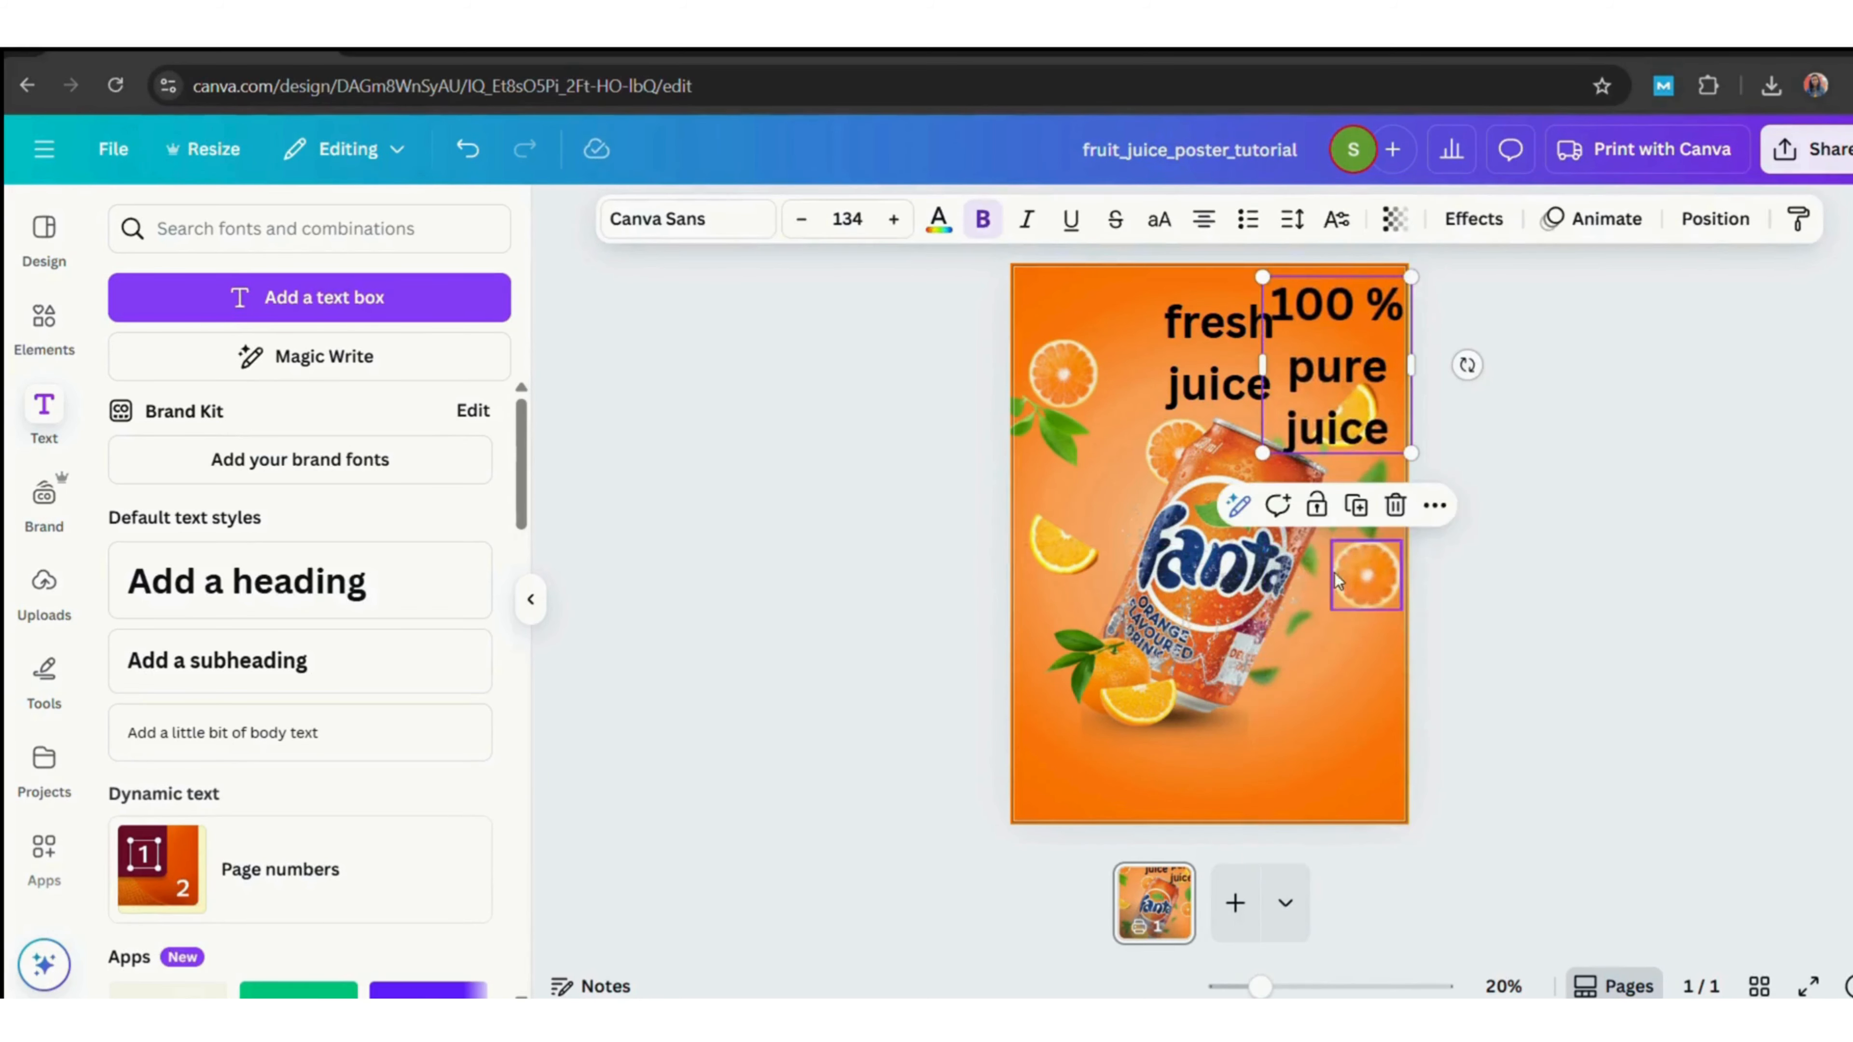
# Duplicate the "100 % pure juice" text and place the copy at the lower right of the poster.
pyautogui.click(1504, 622)
pyautogui.click(1302, 351)
pyautogui.click(1357, 505)
pyautogui.moveTo(1352, 335); pyautogui.dragTo(1341, 656)
# Rewrite the copy as "refresh your life style" and scale it down to a small text block.
pyautogui.doubleClick(1341, 646)
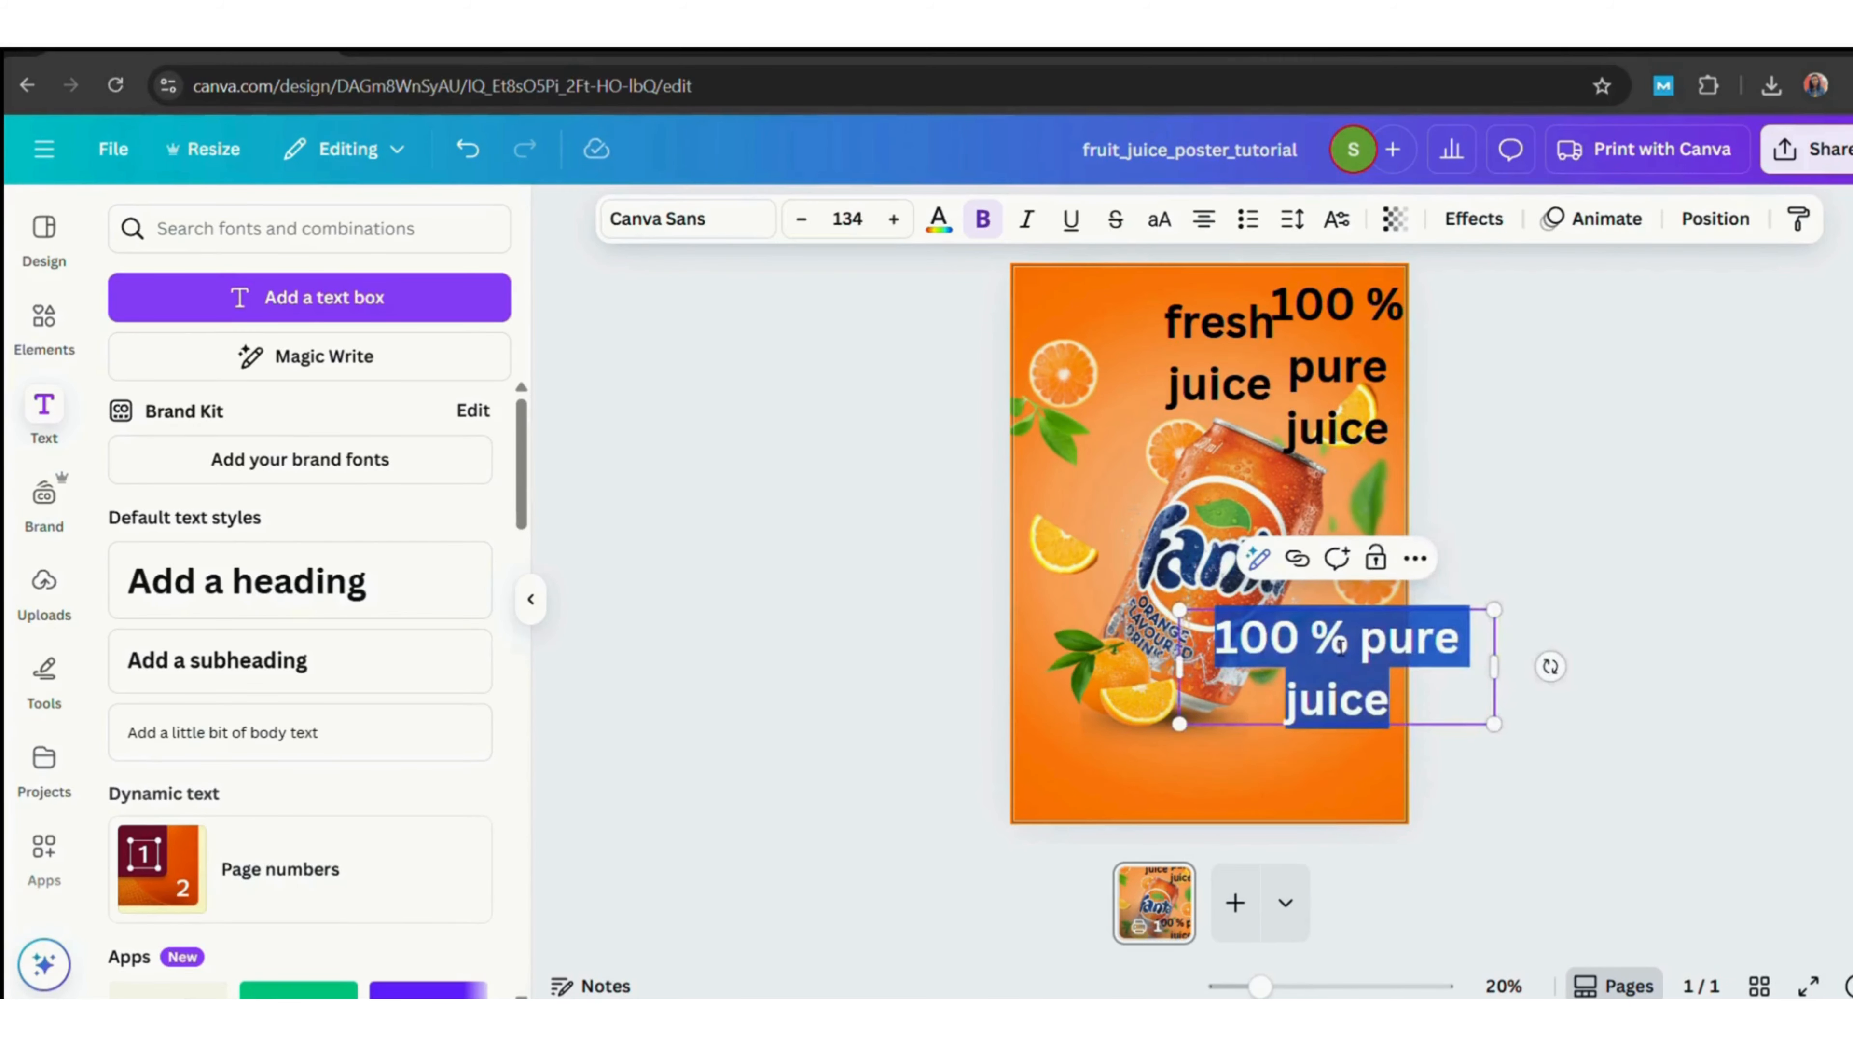
pyautogui.write('refreash yoyr')
pyautogui.press('BackSpace')
pyautogui.press('BackSpace')
pyautogui.write('ur life')
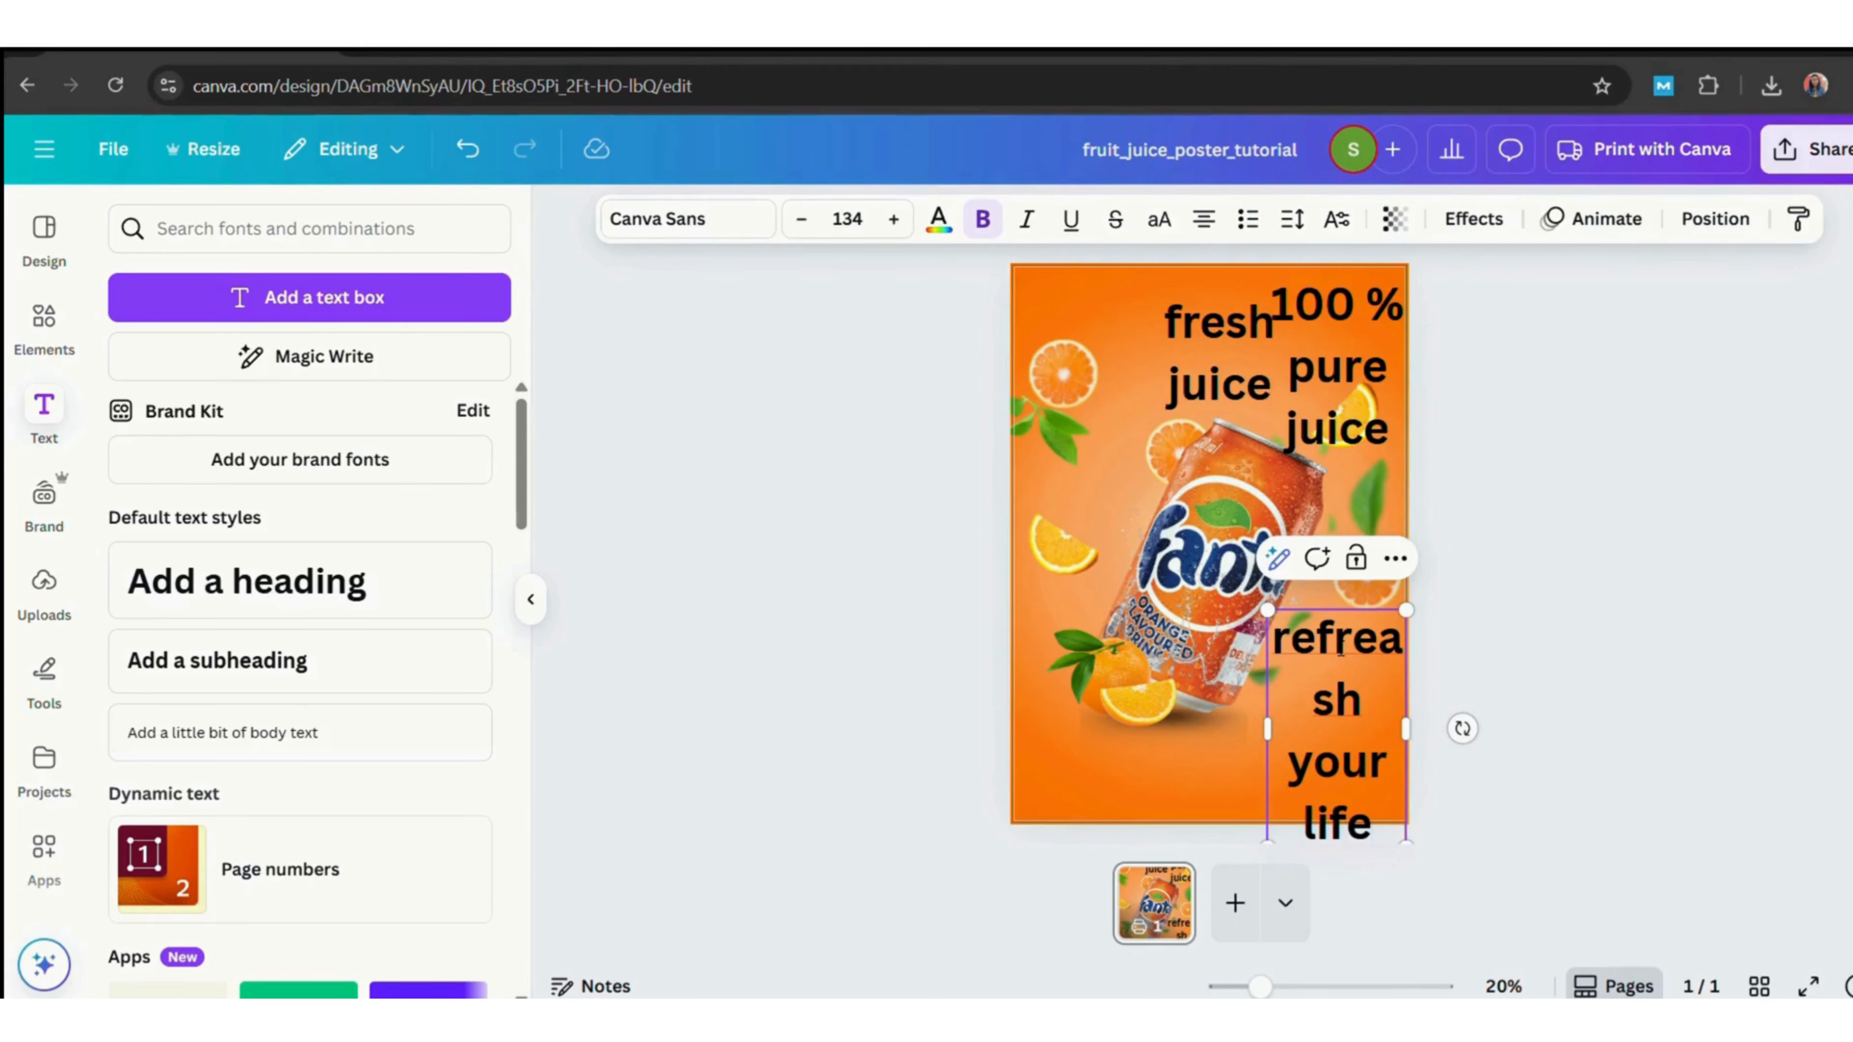
pyautogui.press('Return')
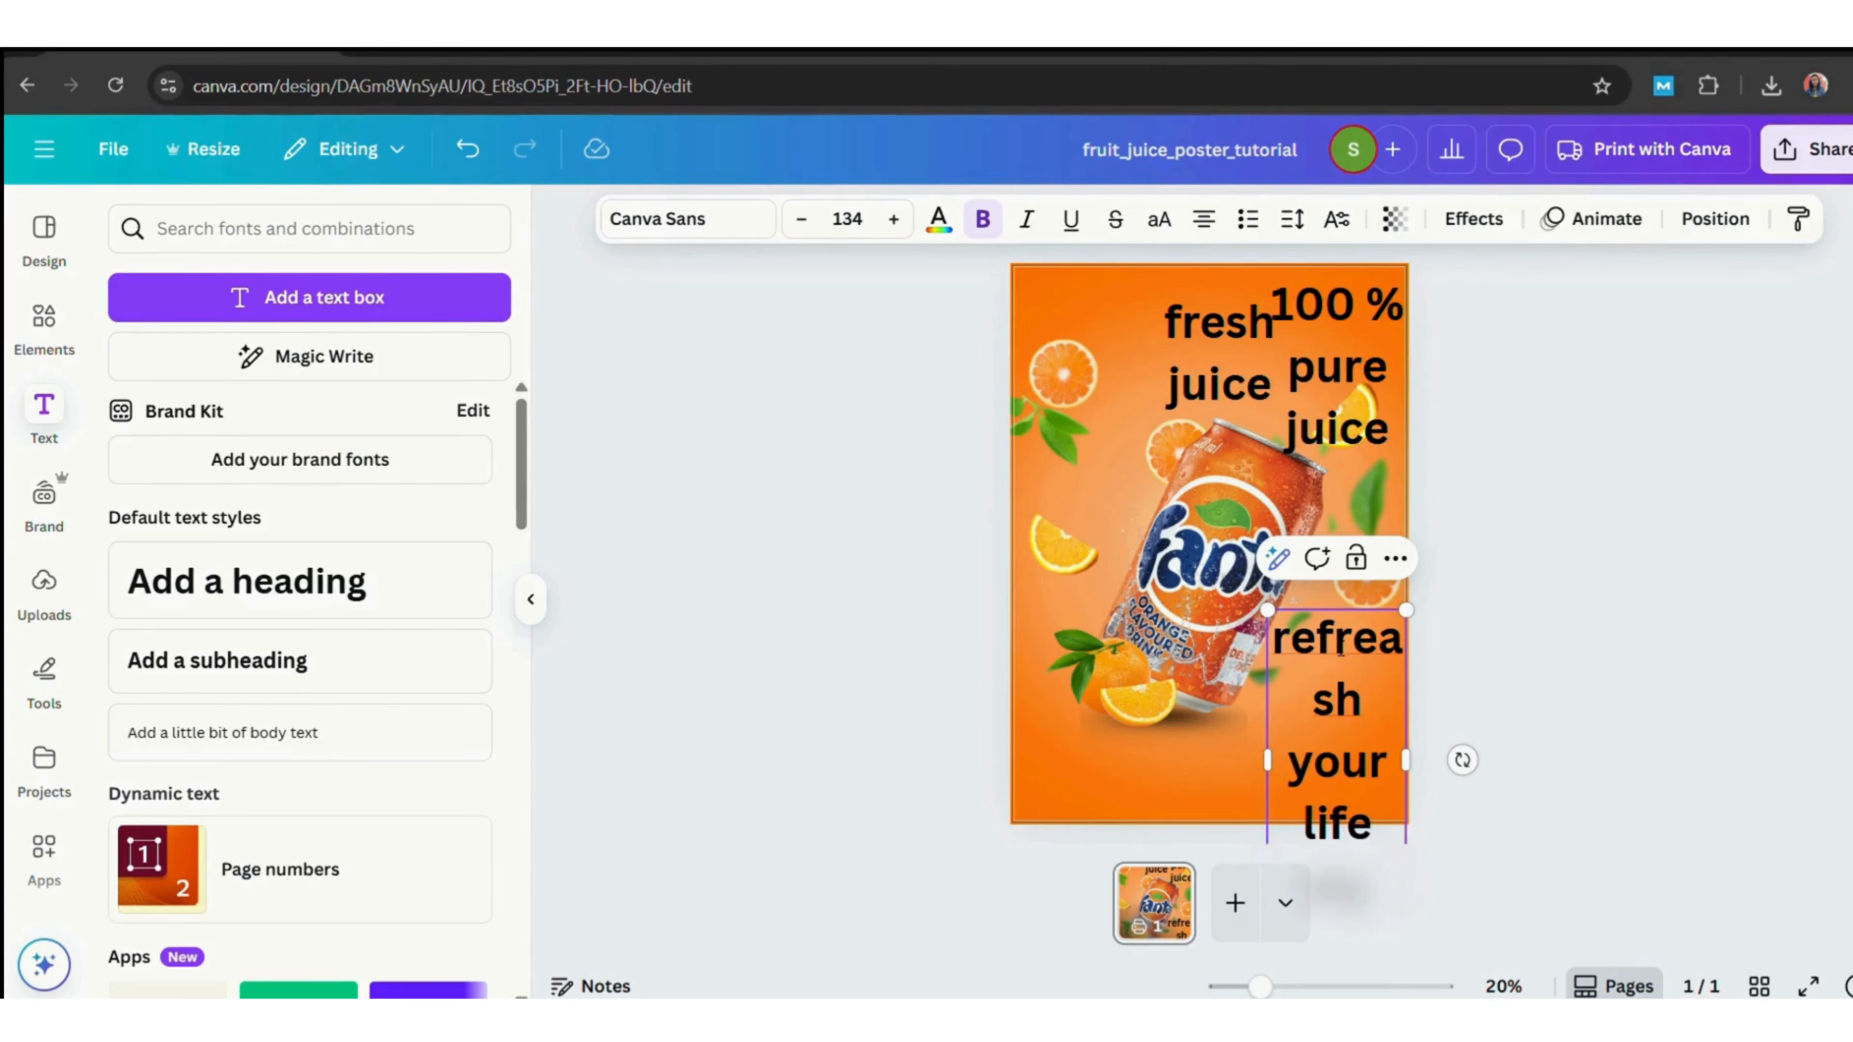
pyautogui.click(1405, 644)
pyautogui.press('BackSpace')
pyautogui.click(1572, 662)
pyautogui.click(1379, 678)
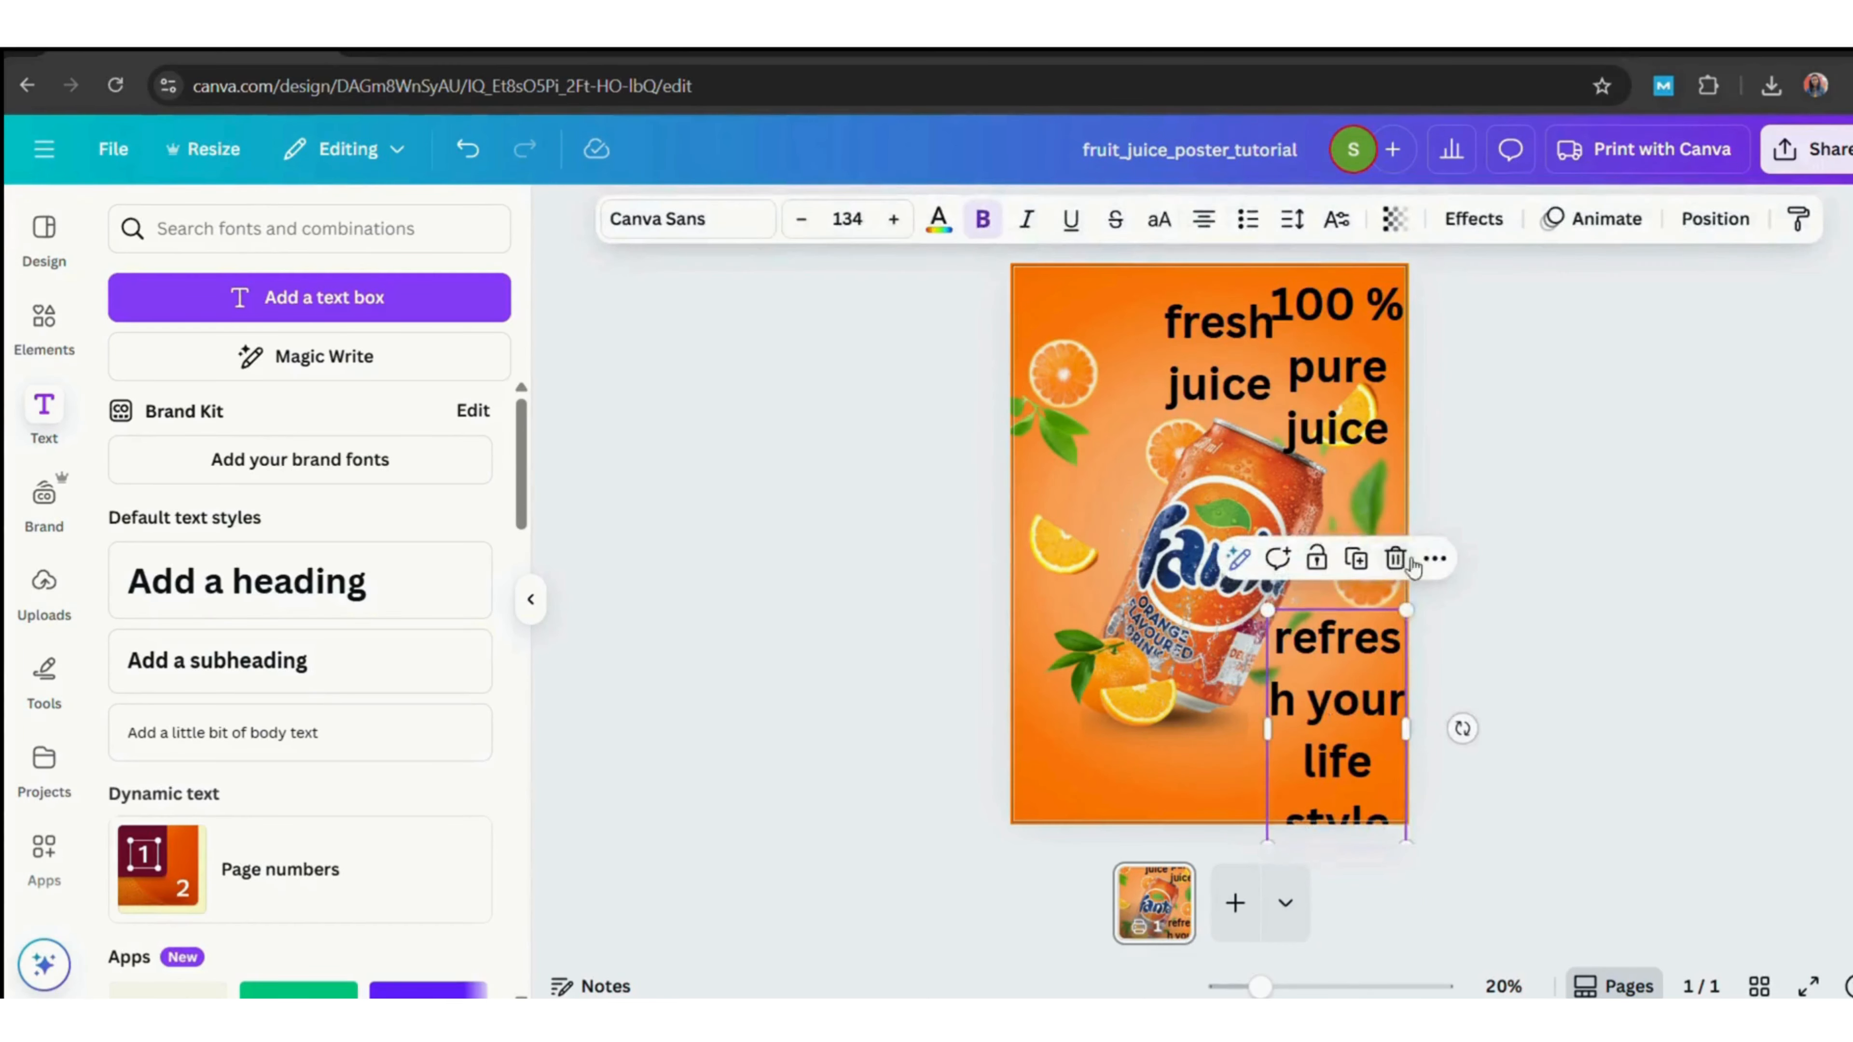
pyautogui.moveTo(1407, 610); pyautogui.dragTo(1354, 708)
pyautogui.click(1240, 380)
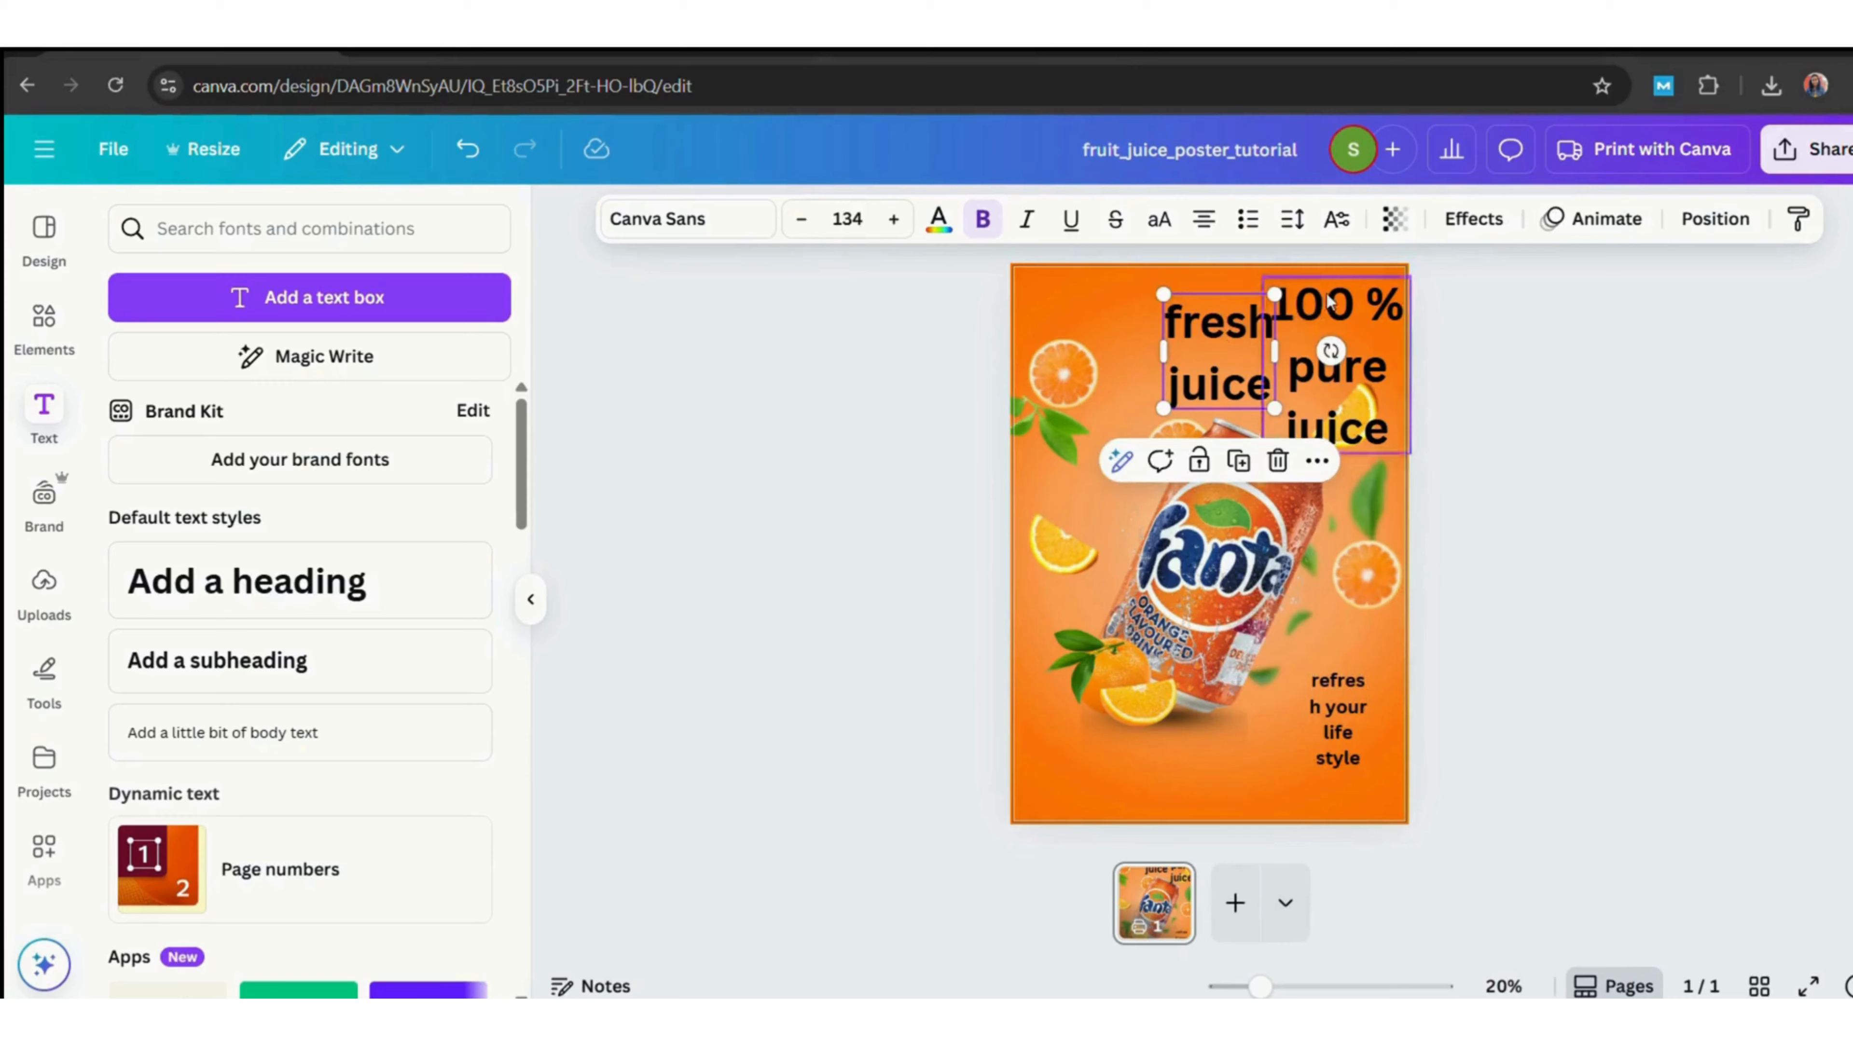
# Shrink the "100 % pure juice" text in the top-right corner.
pyautogui.click(1332, 348)
pyautogui.moveTo(1262, 453); pyautogui.dragTo(1339, 360)
pyautogui.click(1566, 608)
# Add a body text box below the can reading "we have all types of juice like orange juice".
pyautogui.click(343, 752)
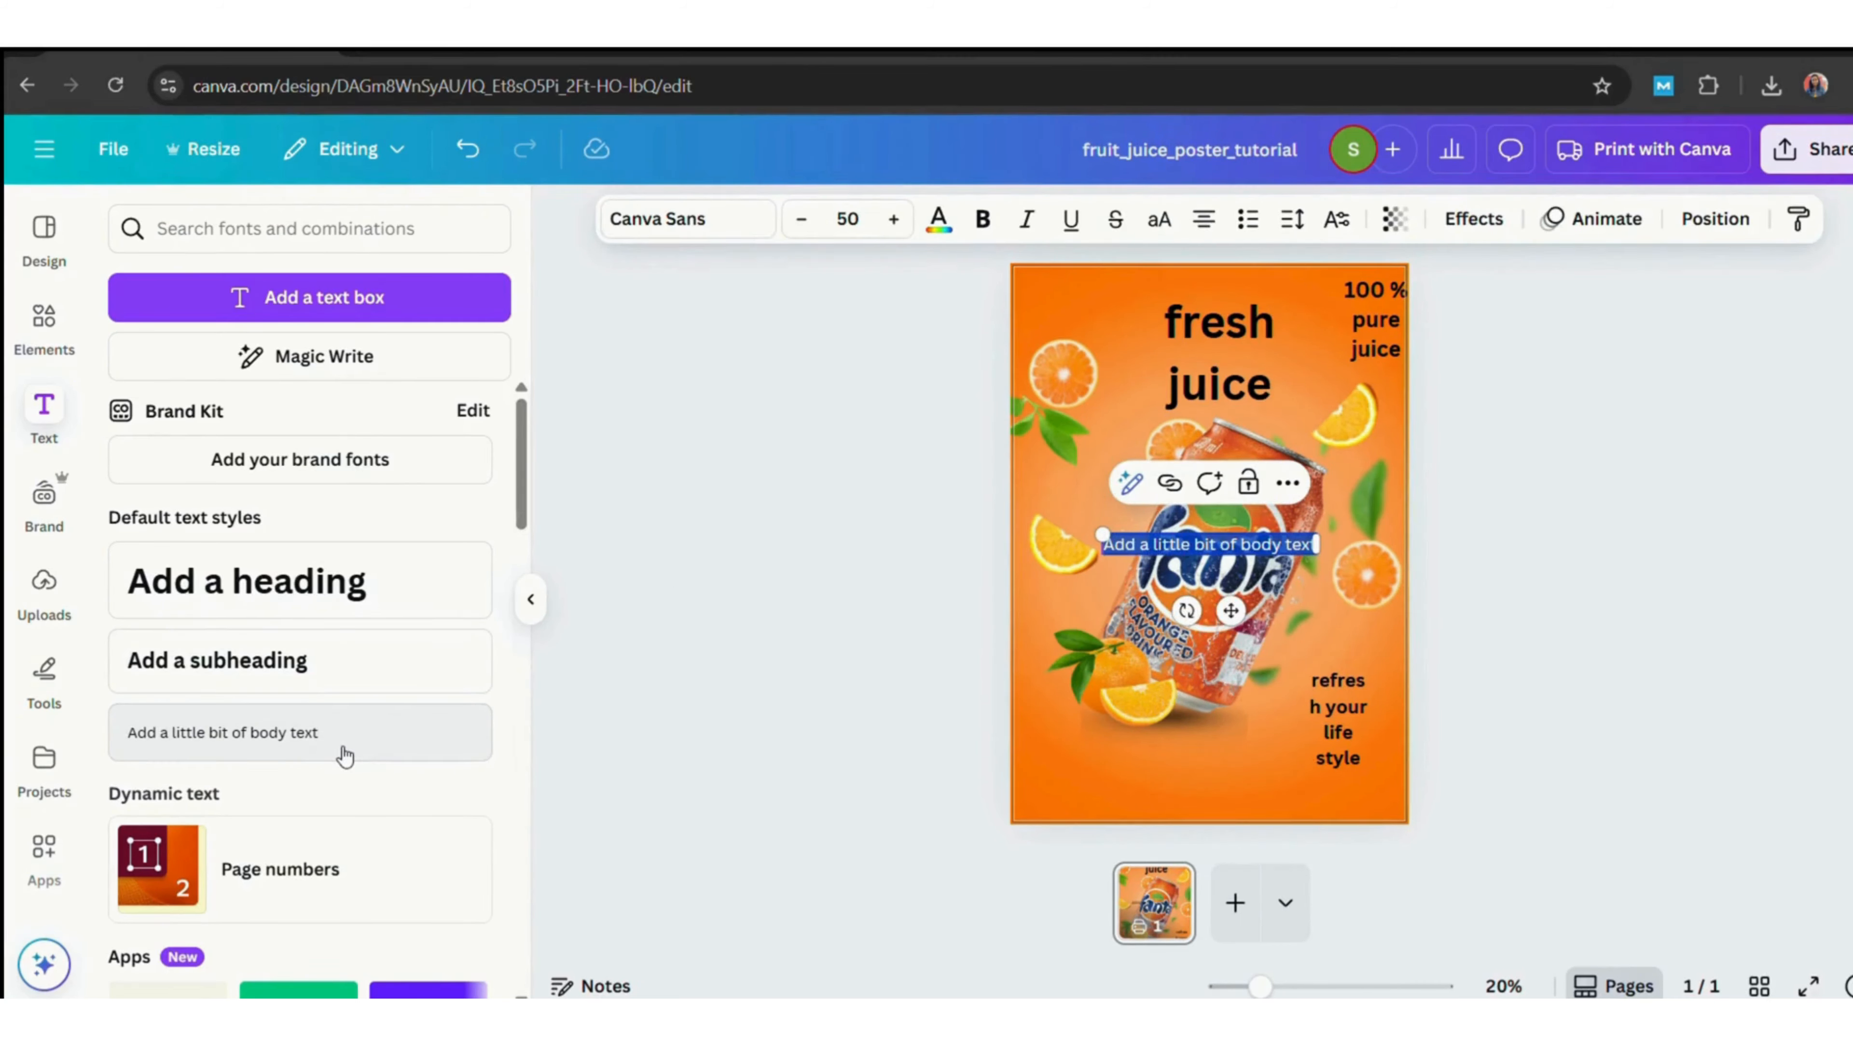
pyautogui.write('wi')
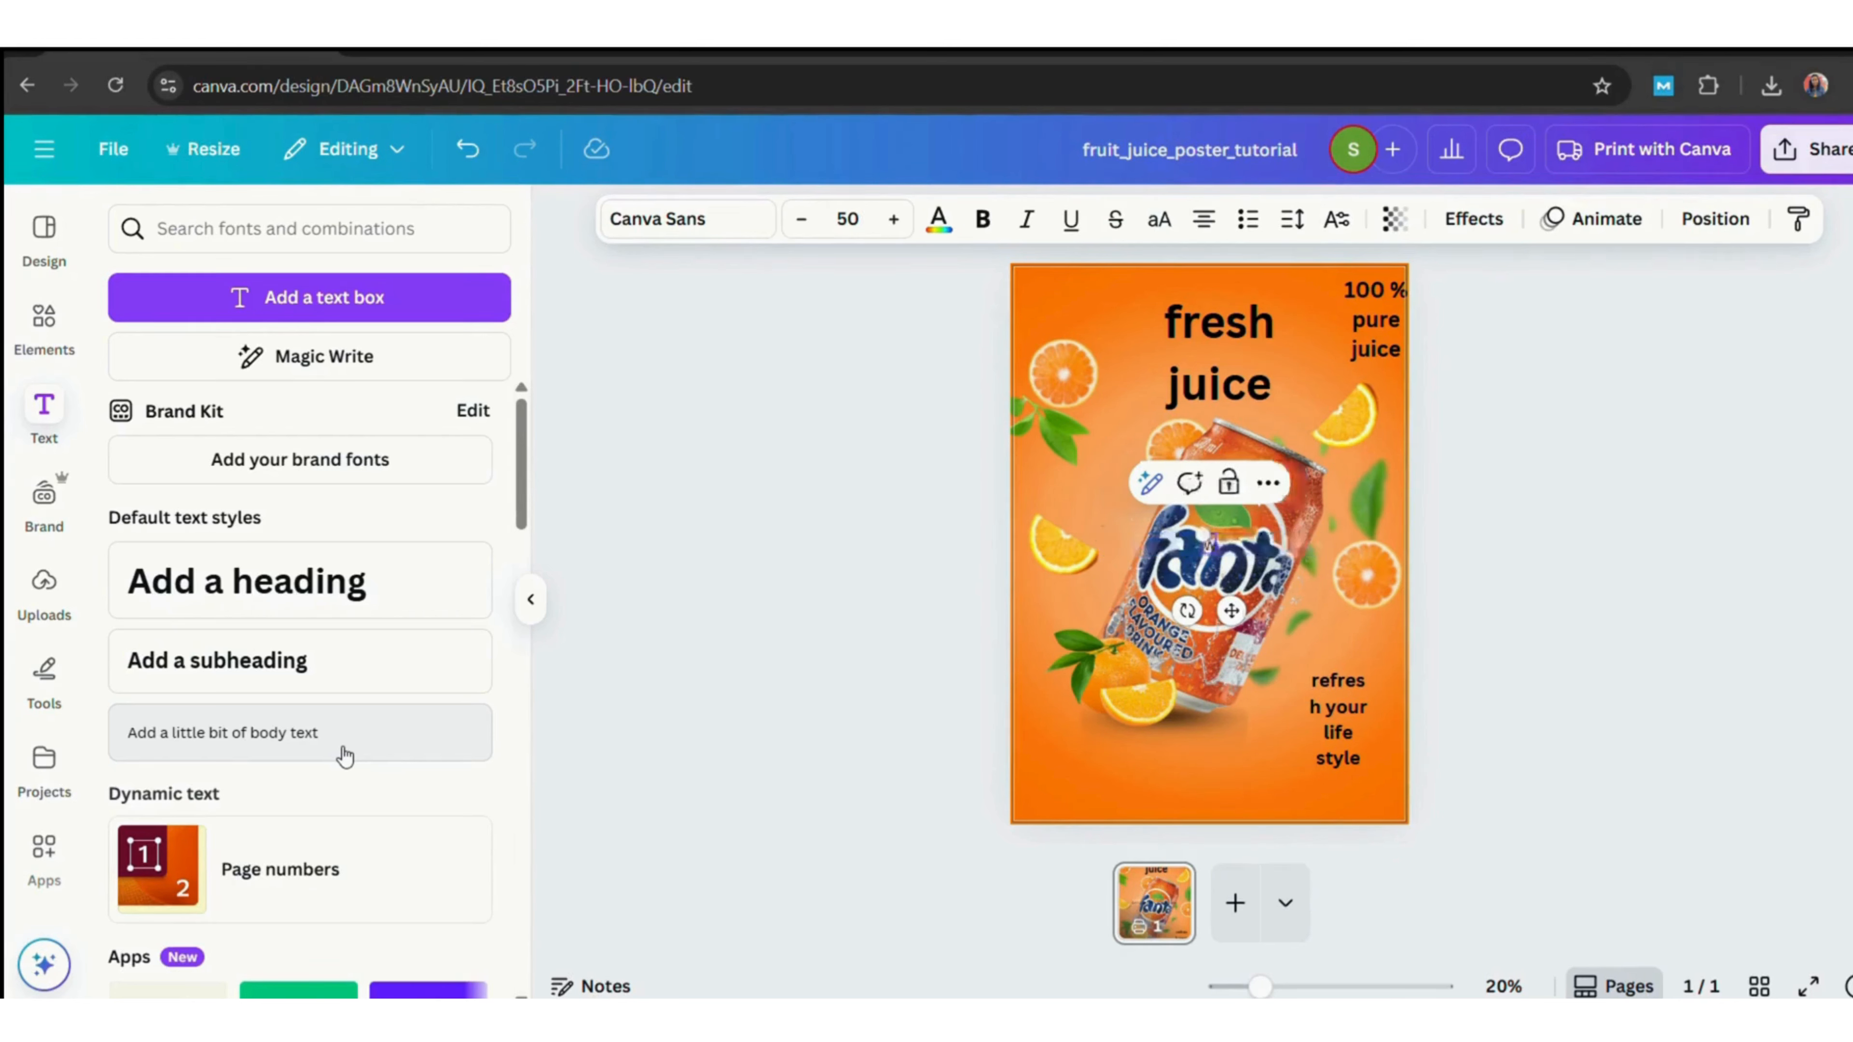
pyautogui.write(' have')
pyautogui.click(1488, 619)
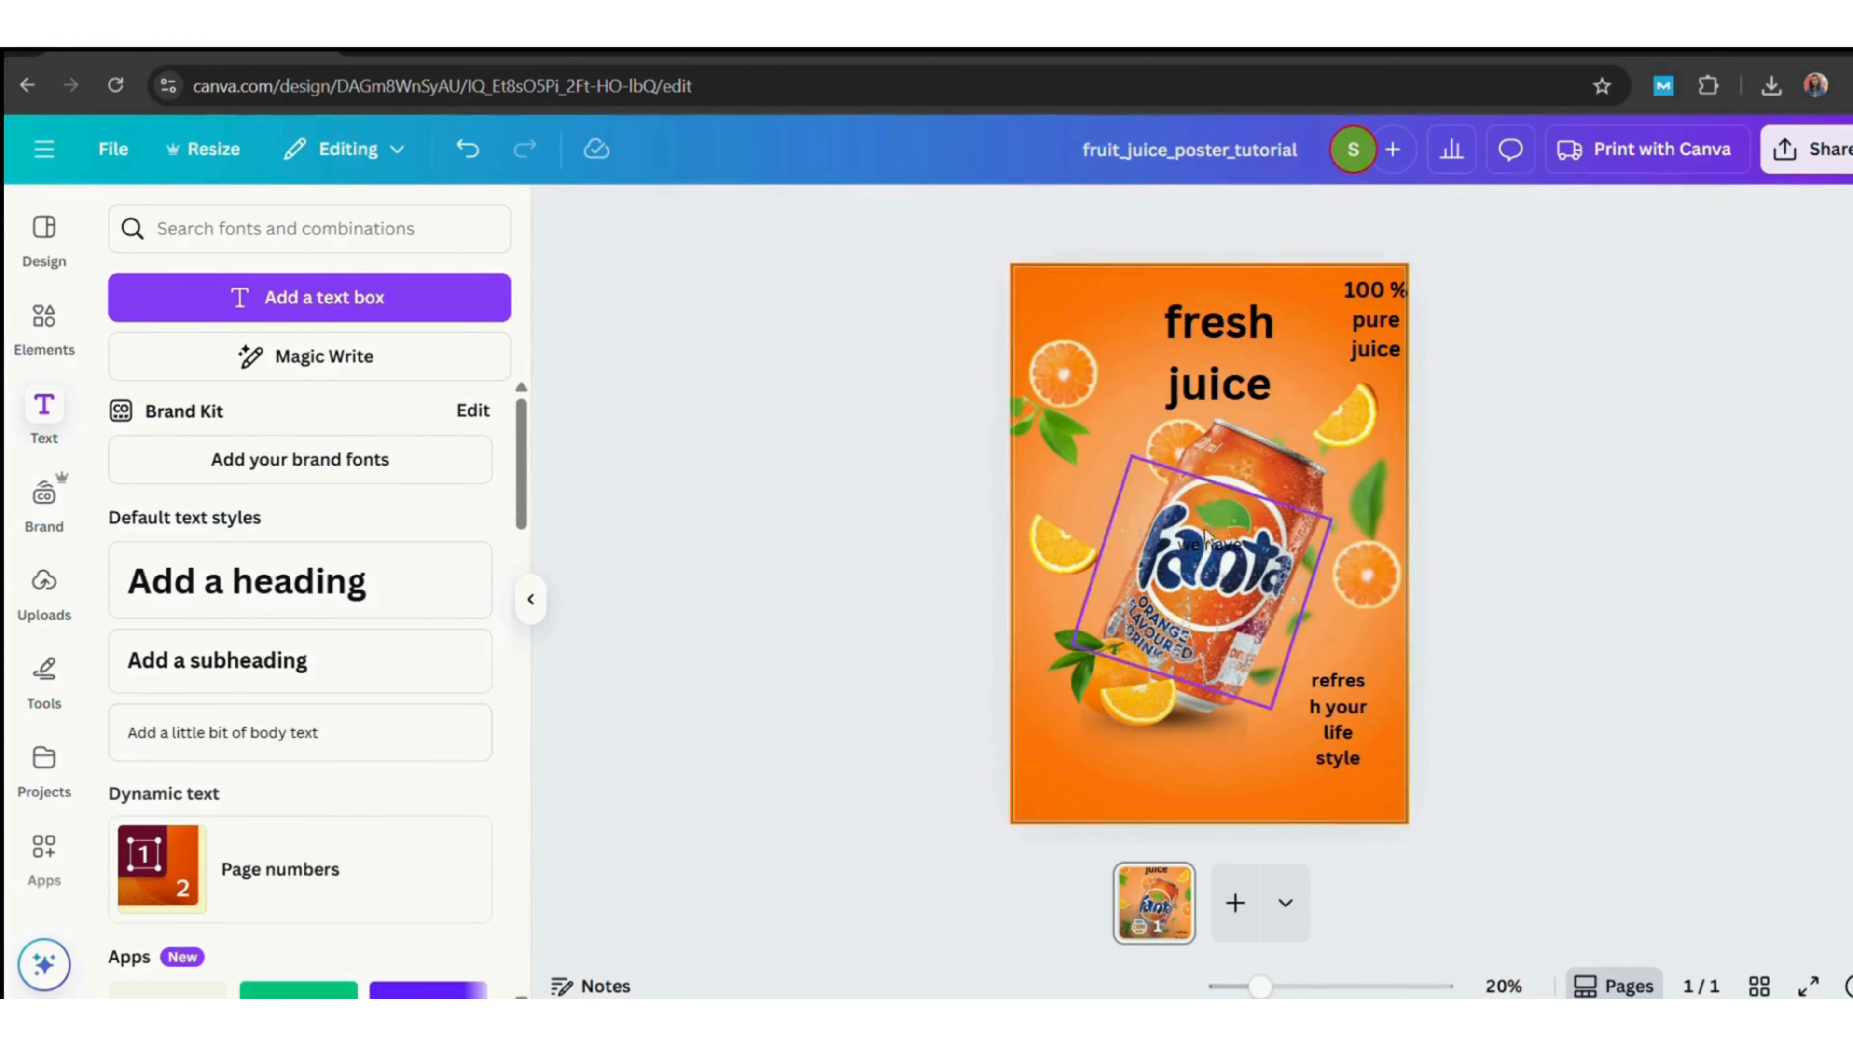
pyautogui.moveTo(1210, 544); pyautogui.dragTo(1105, 760)
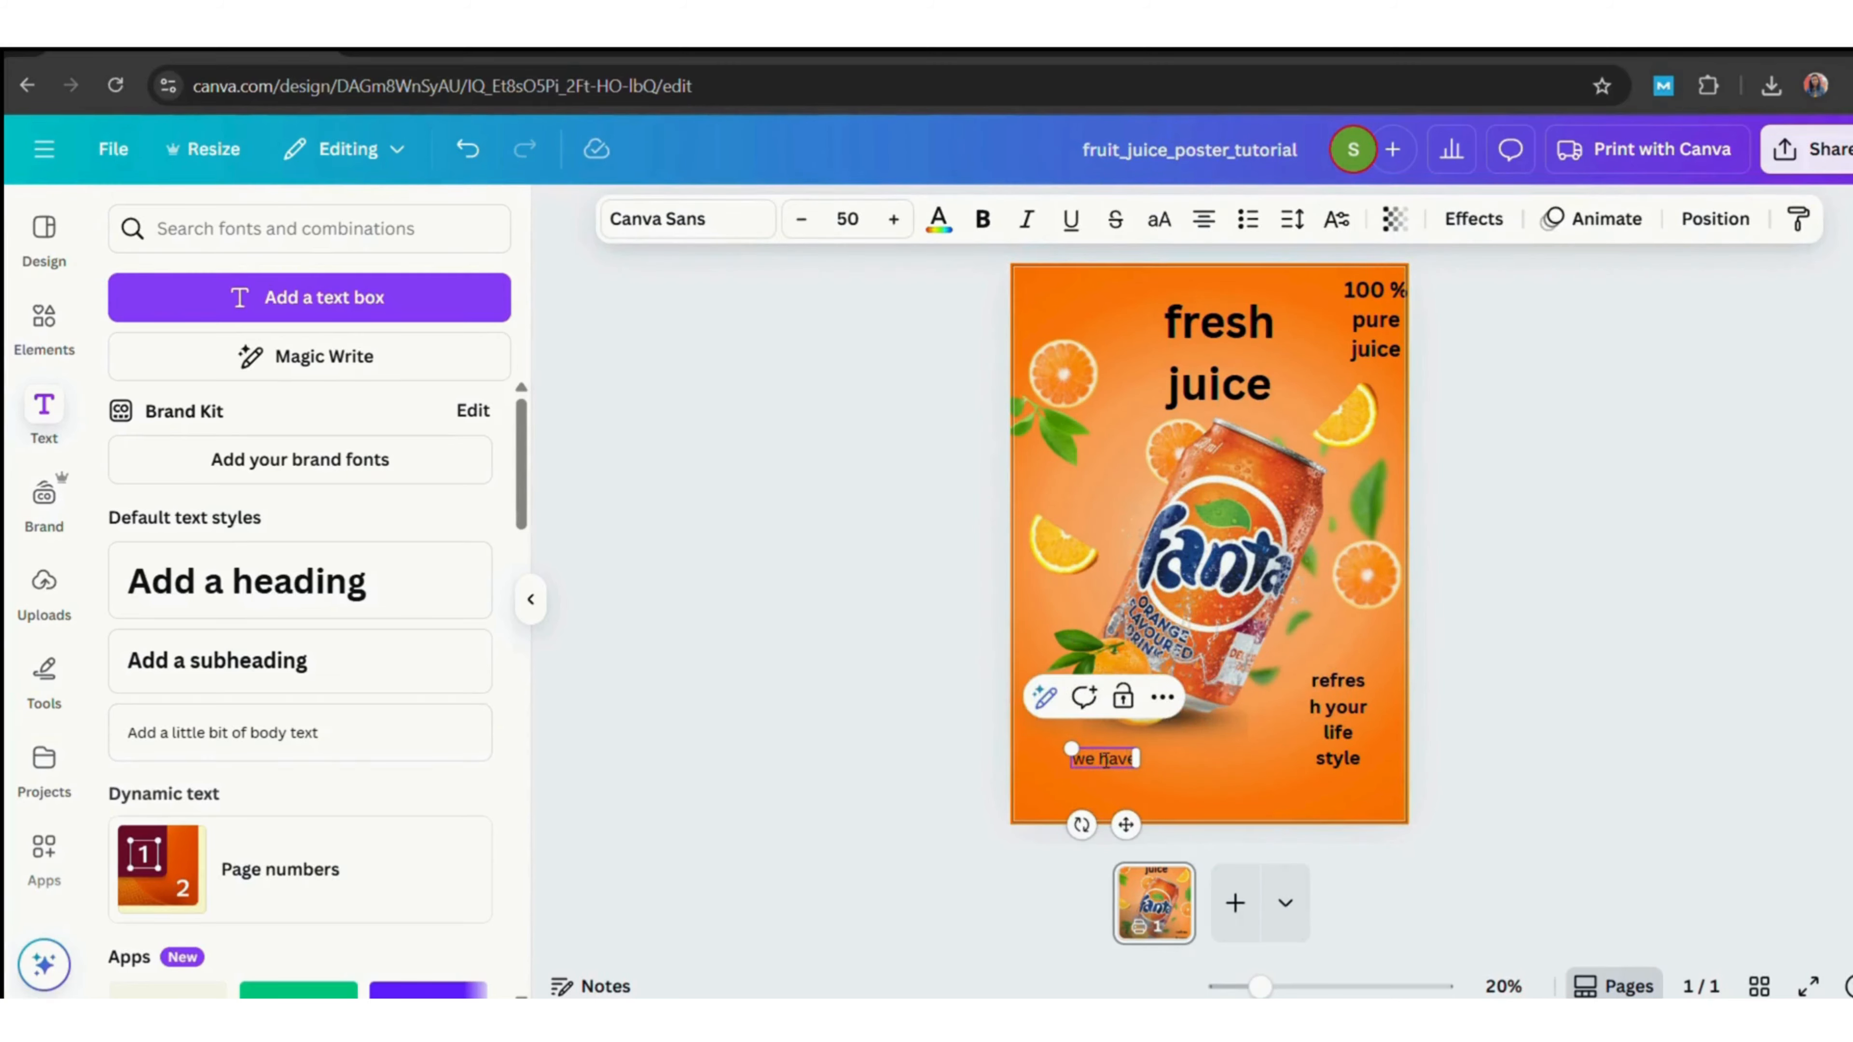
pyautogui.write('all types of juice like orange juice')
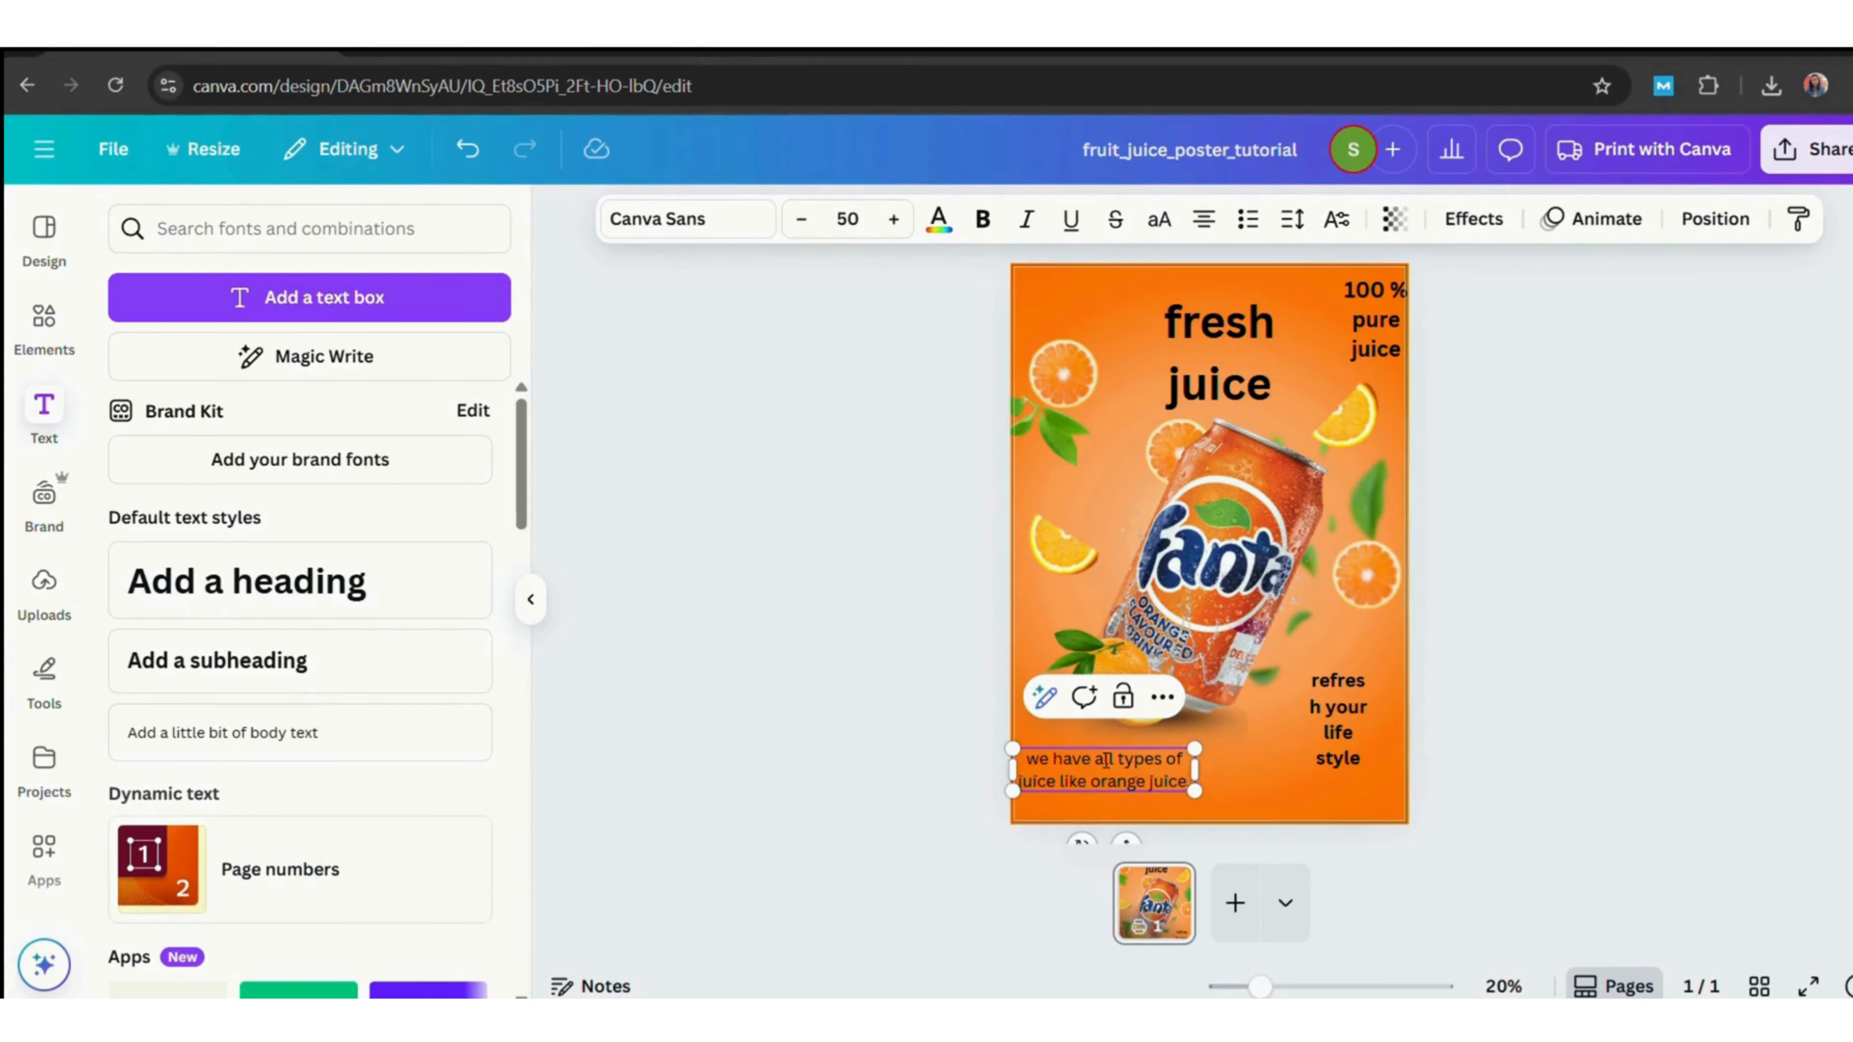
# Extend the body text with "grapes.strawberry juice.you can get all types of juice here." and widen its box.
pyautogui.write(',grapes.')
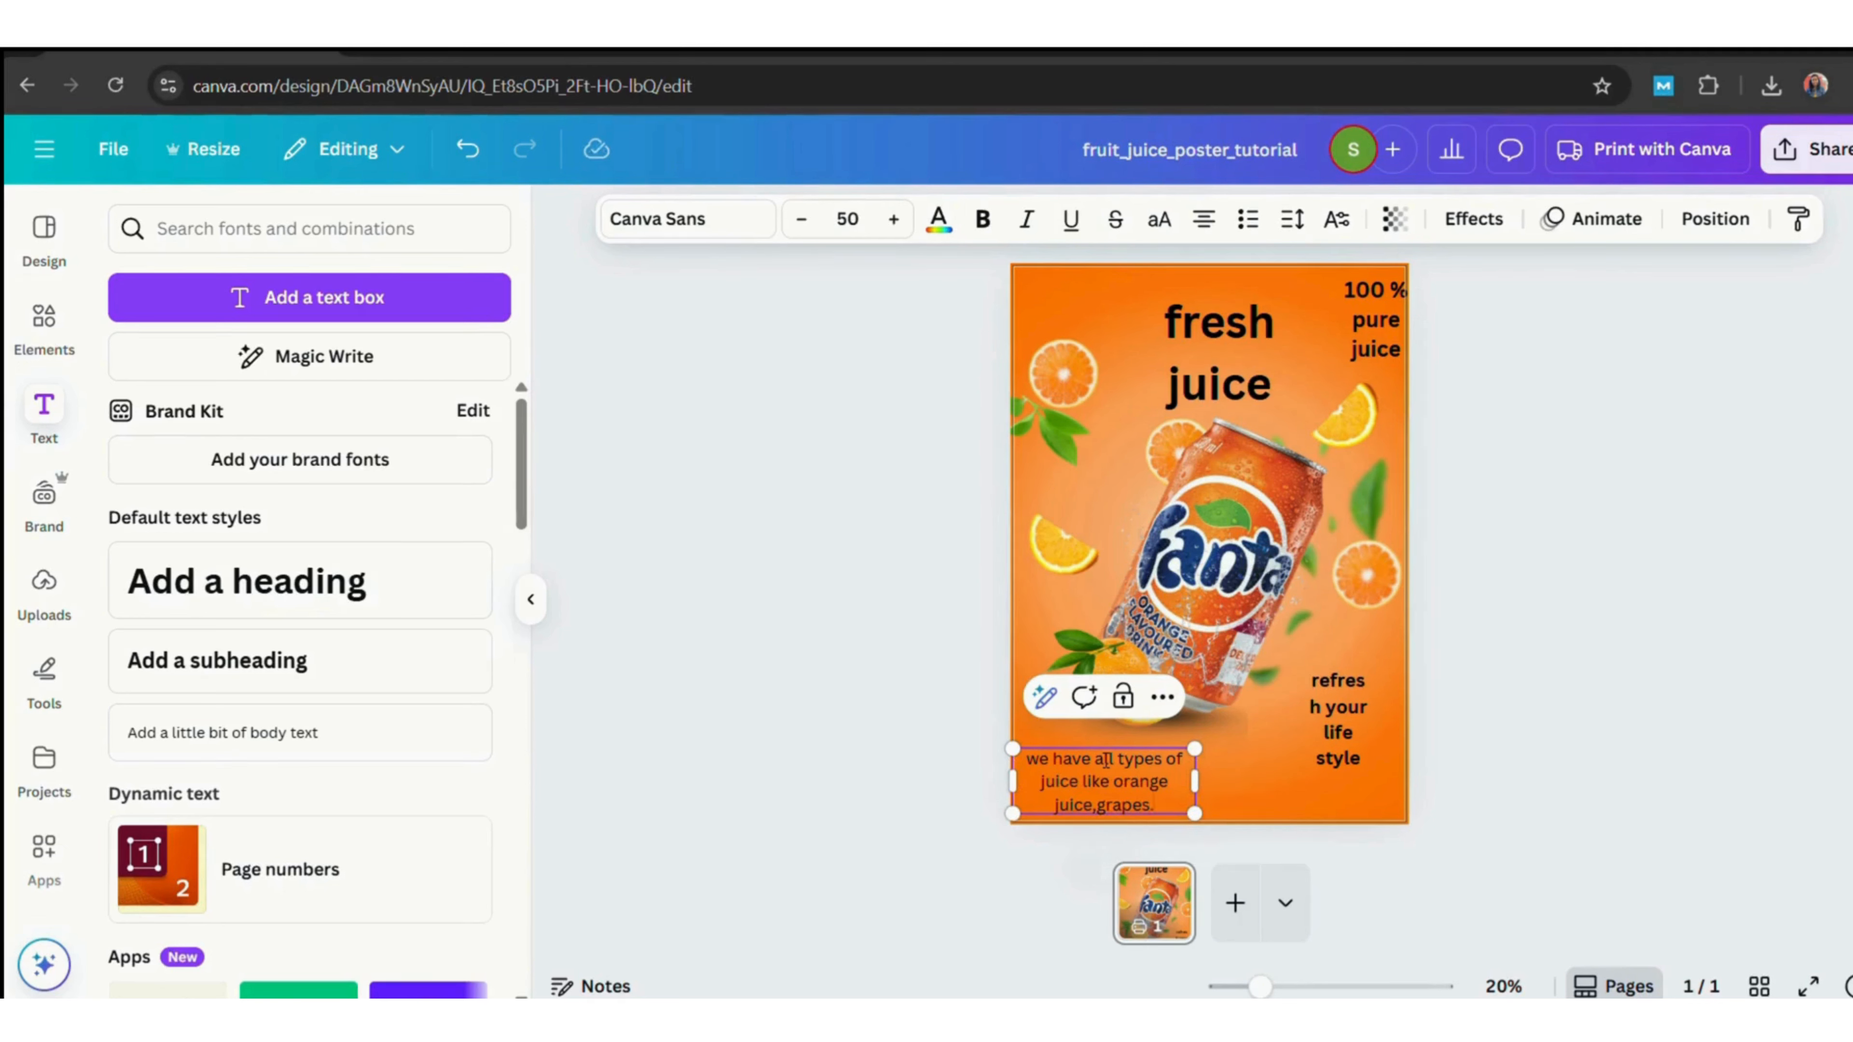
pyautogui.write('strawberryjuice')
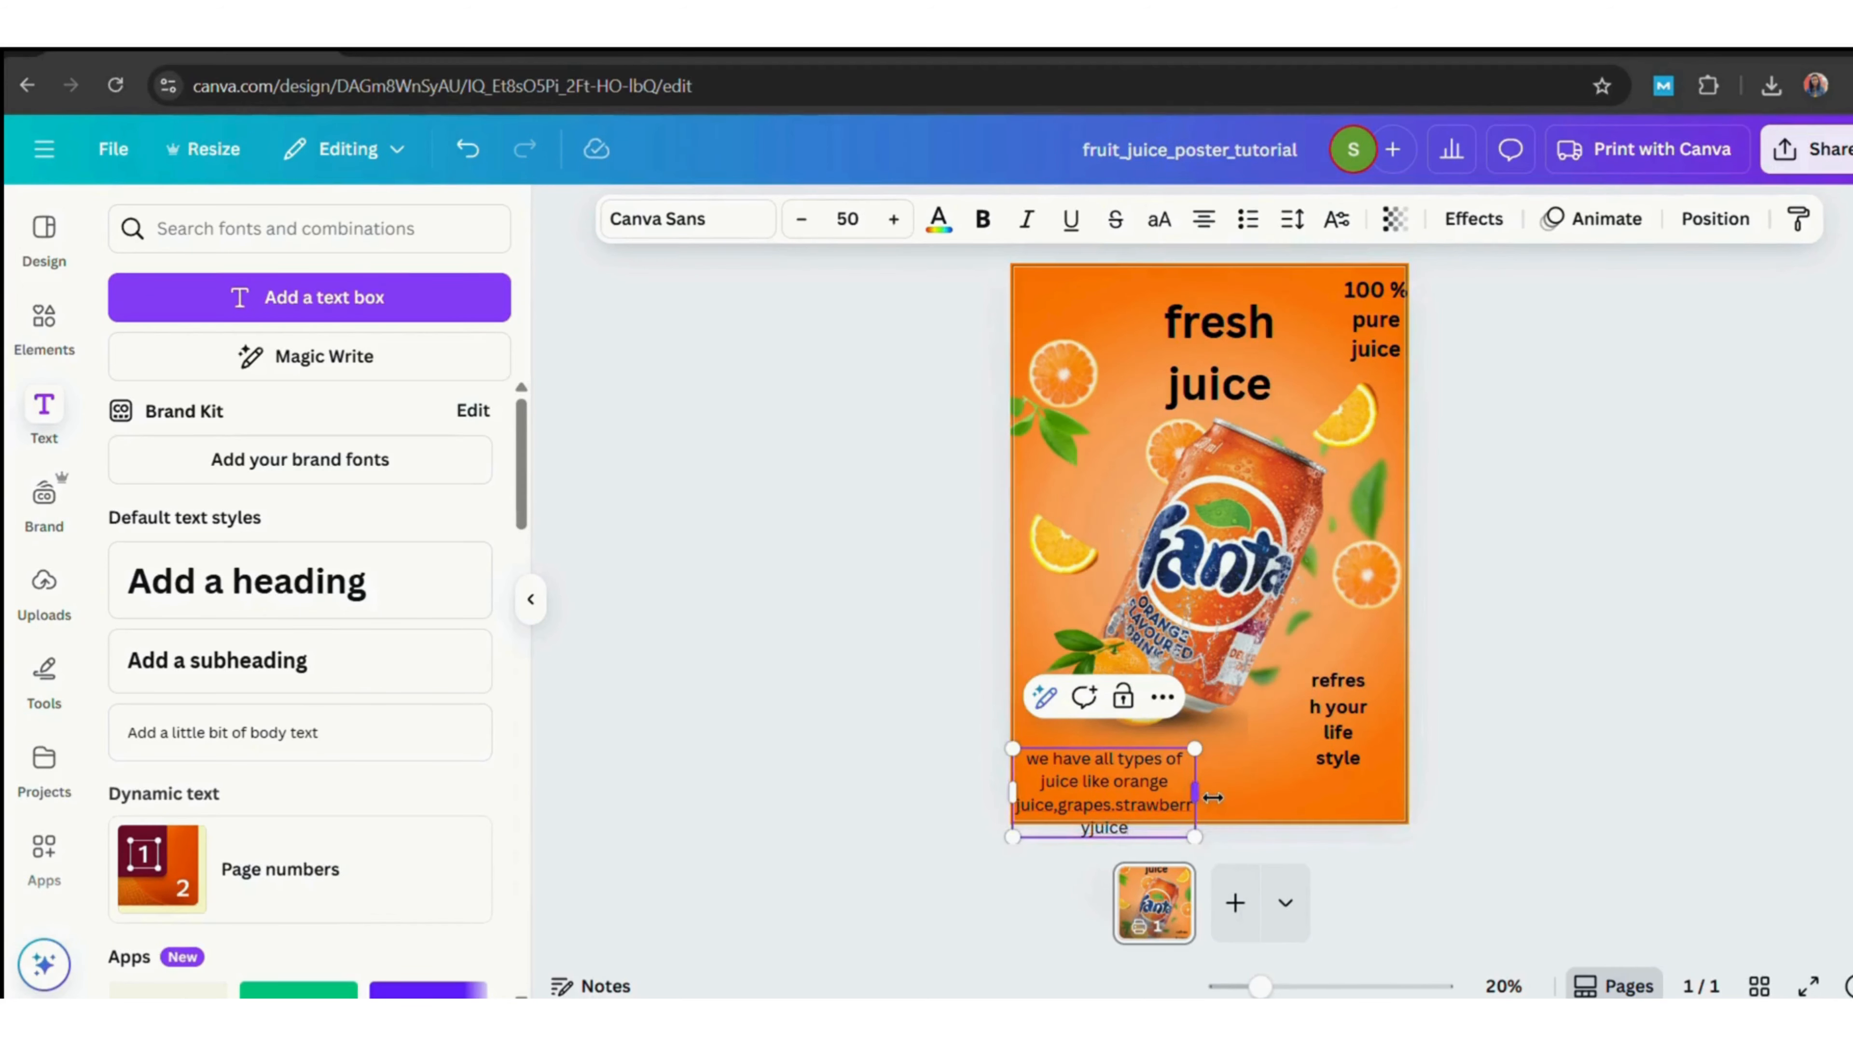
pyautogui.moveTo(1195, 793); pyautogui.dragTo(1310, 793)
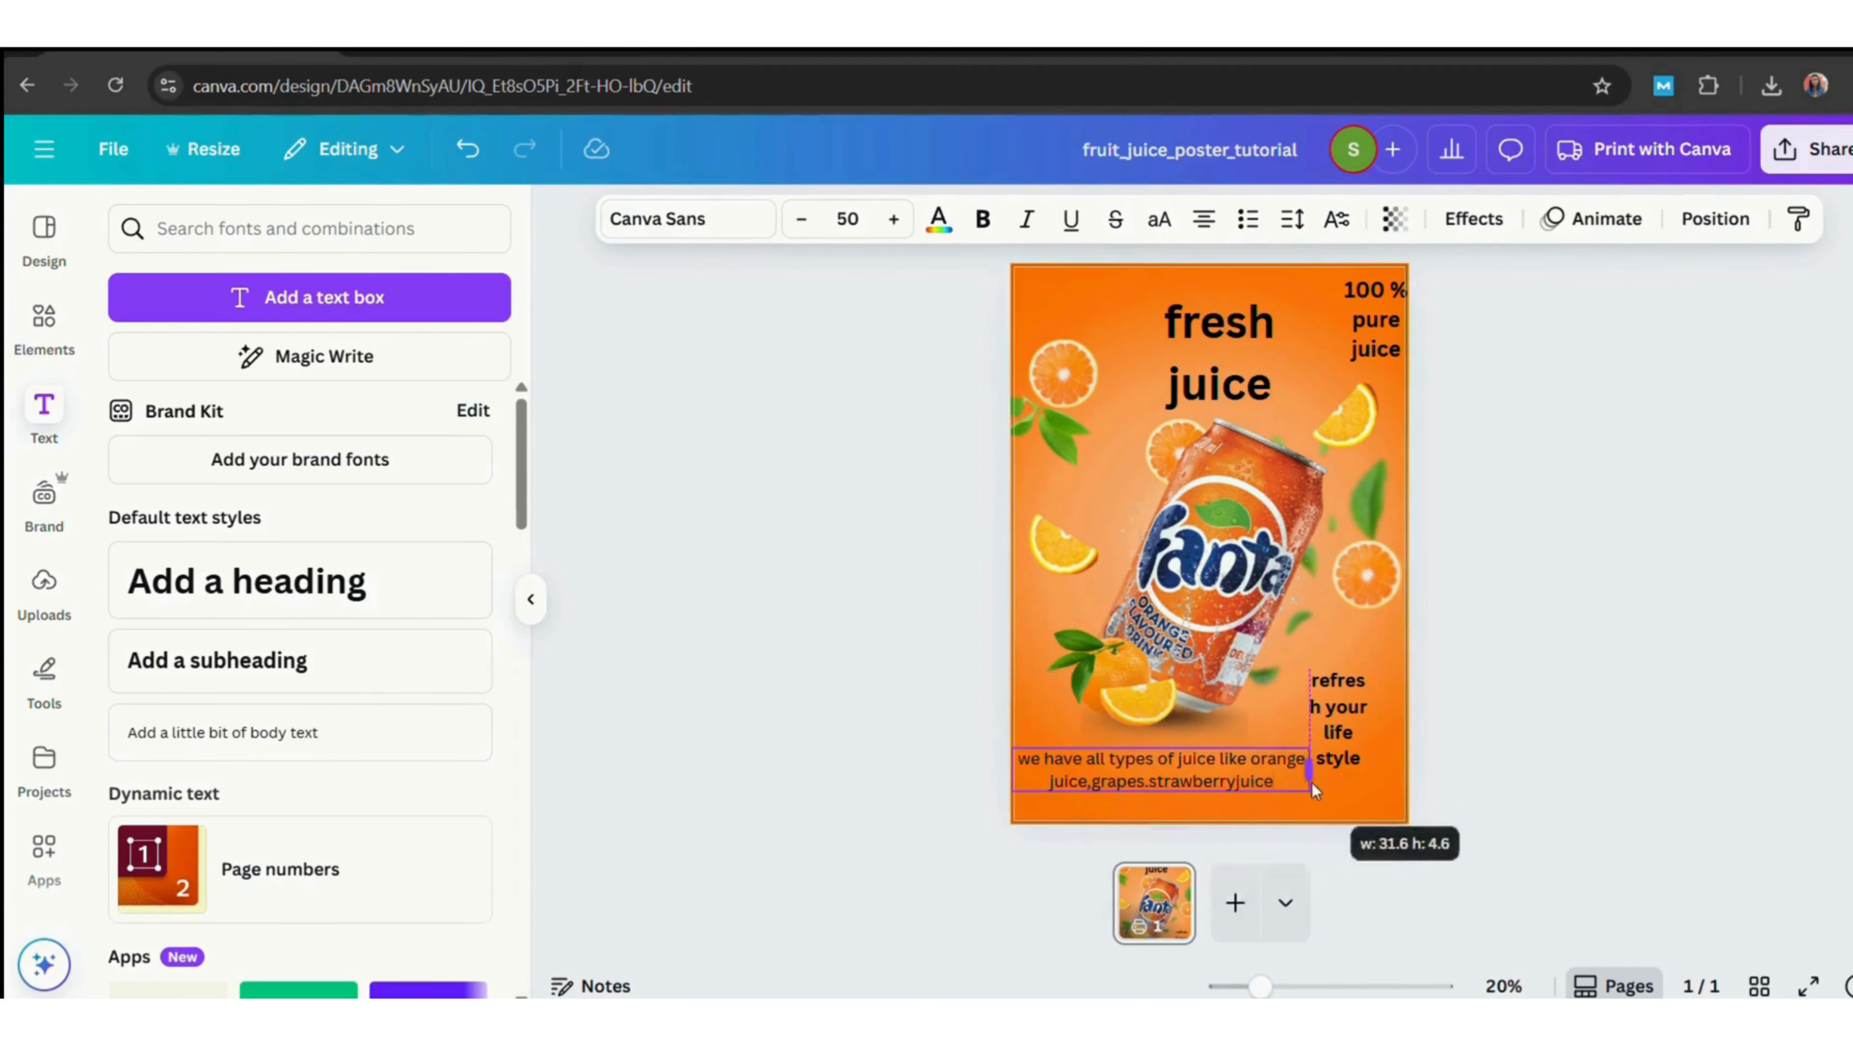
pyautogui.click(1247, 787)
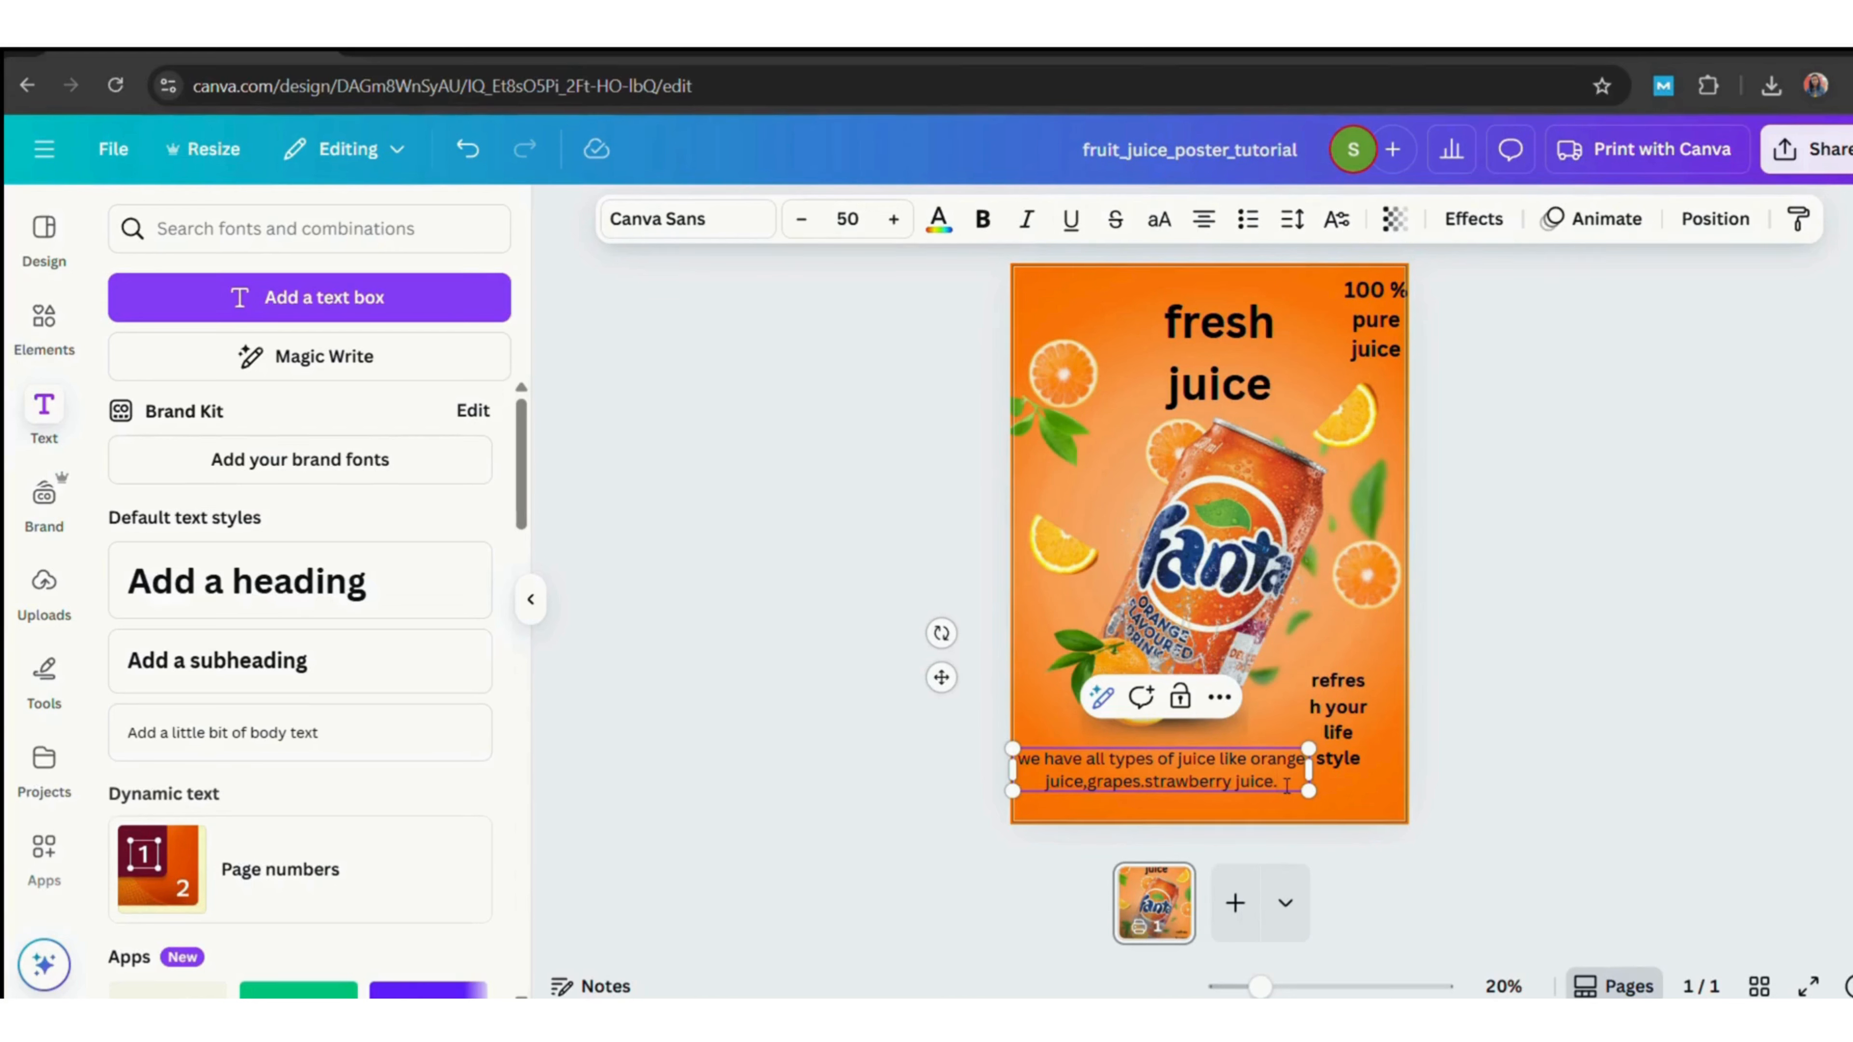
pyautogui.write('you can get')
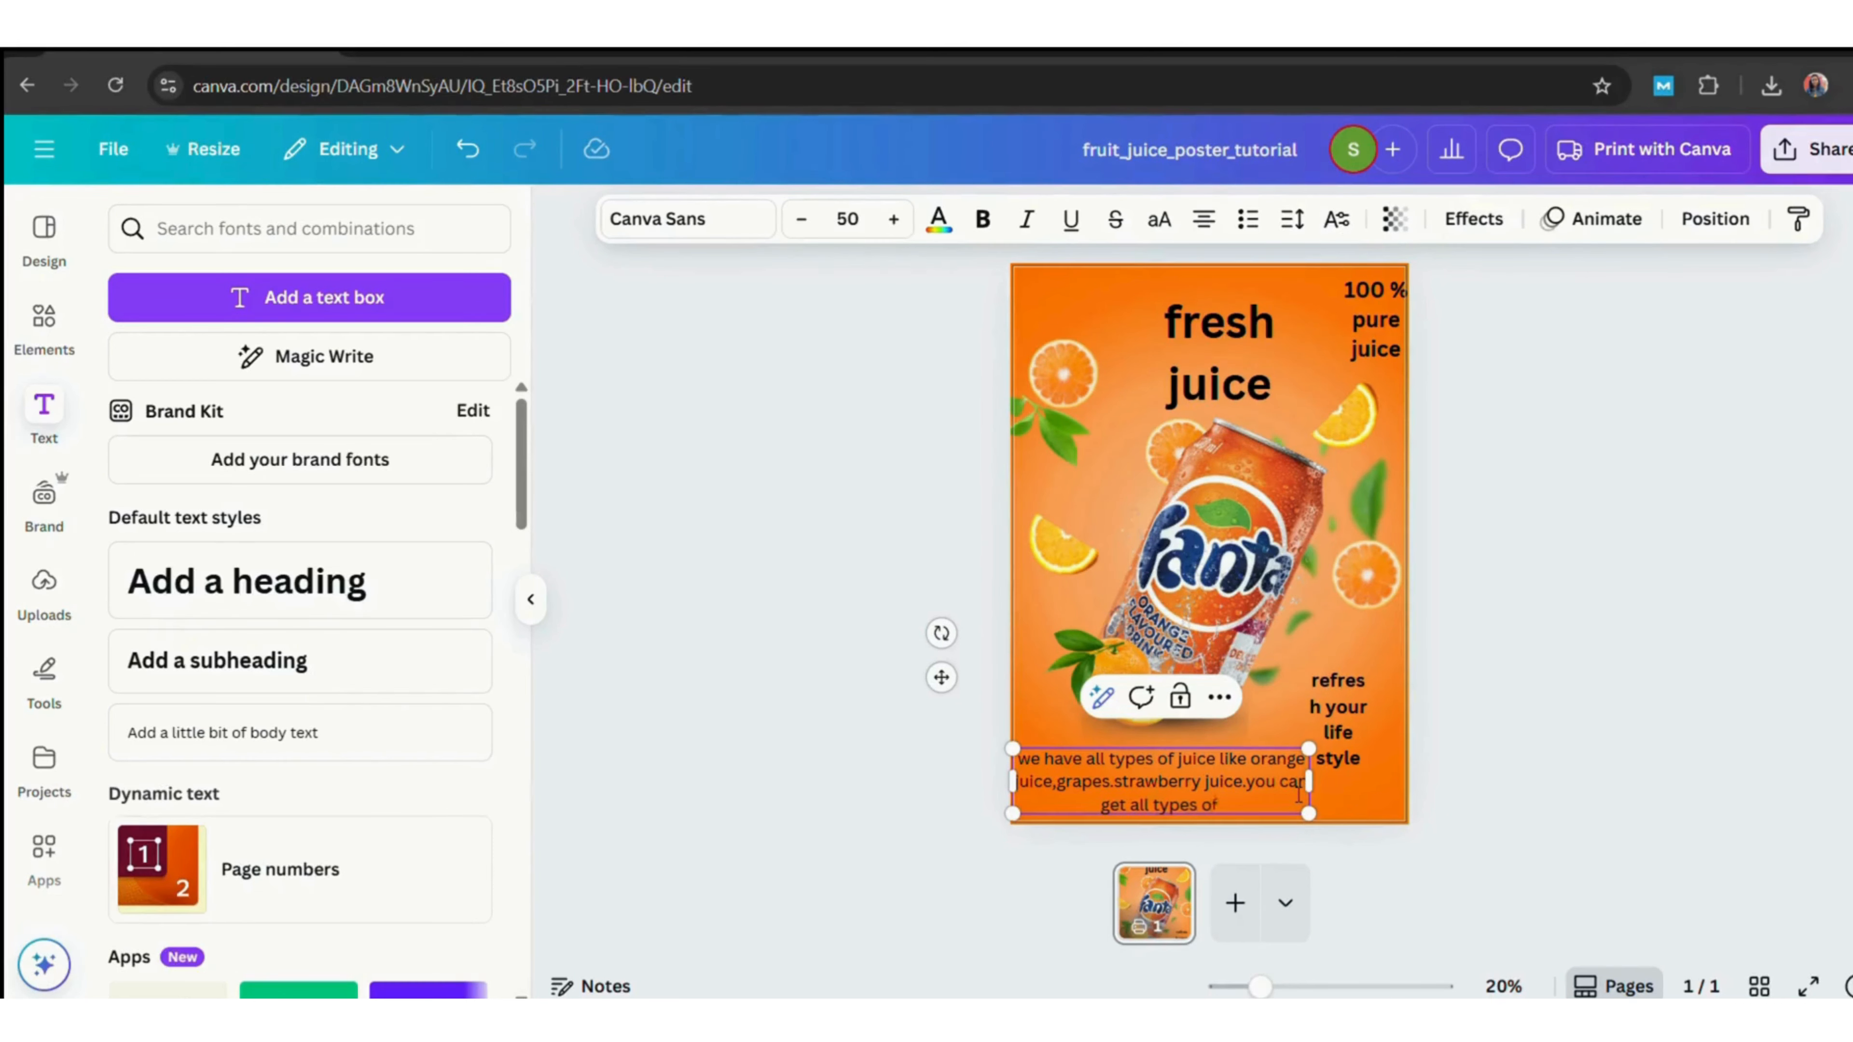
pyautogui.write(' all types of juice here.')
# Scale the body text down and move it just under the can.
pyautogui.click(1596, 710)
pyautogui.click(1240, 785)
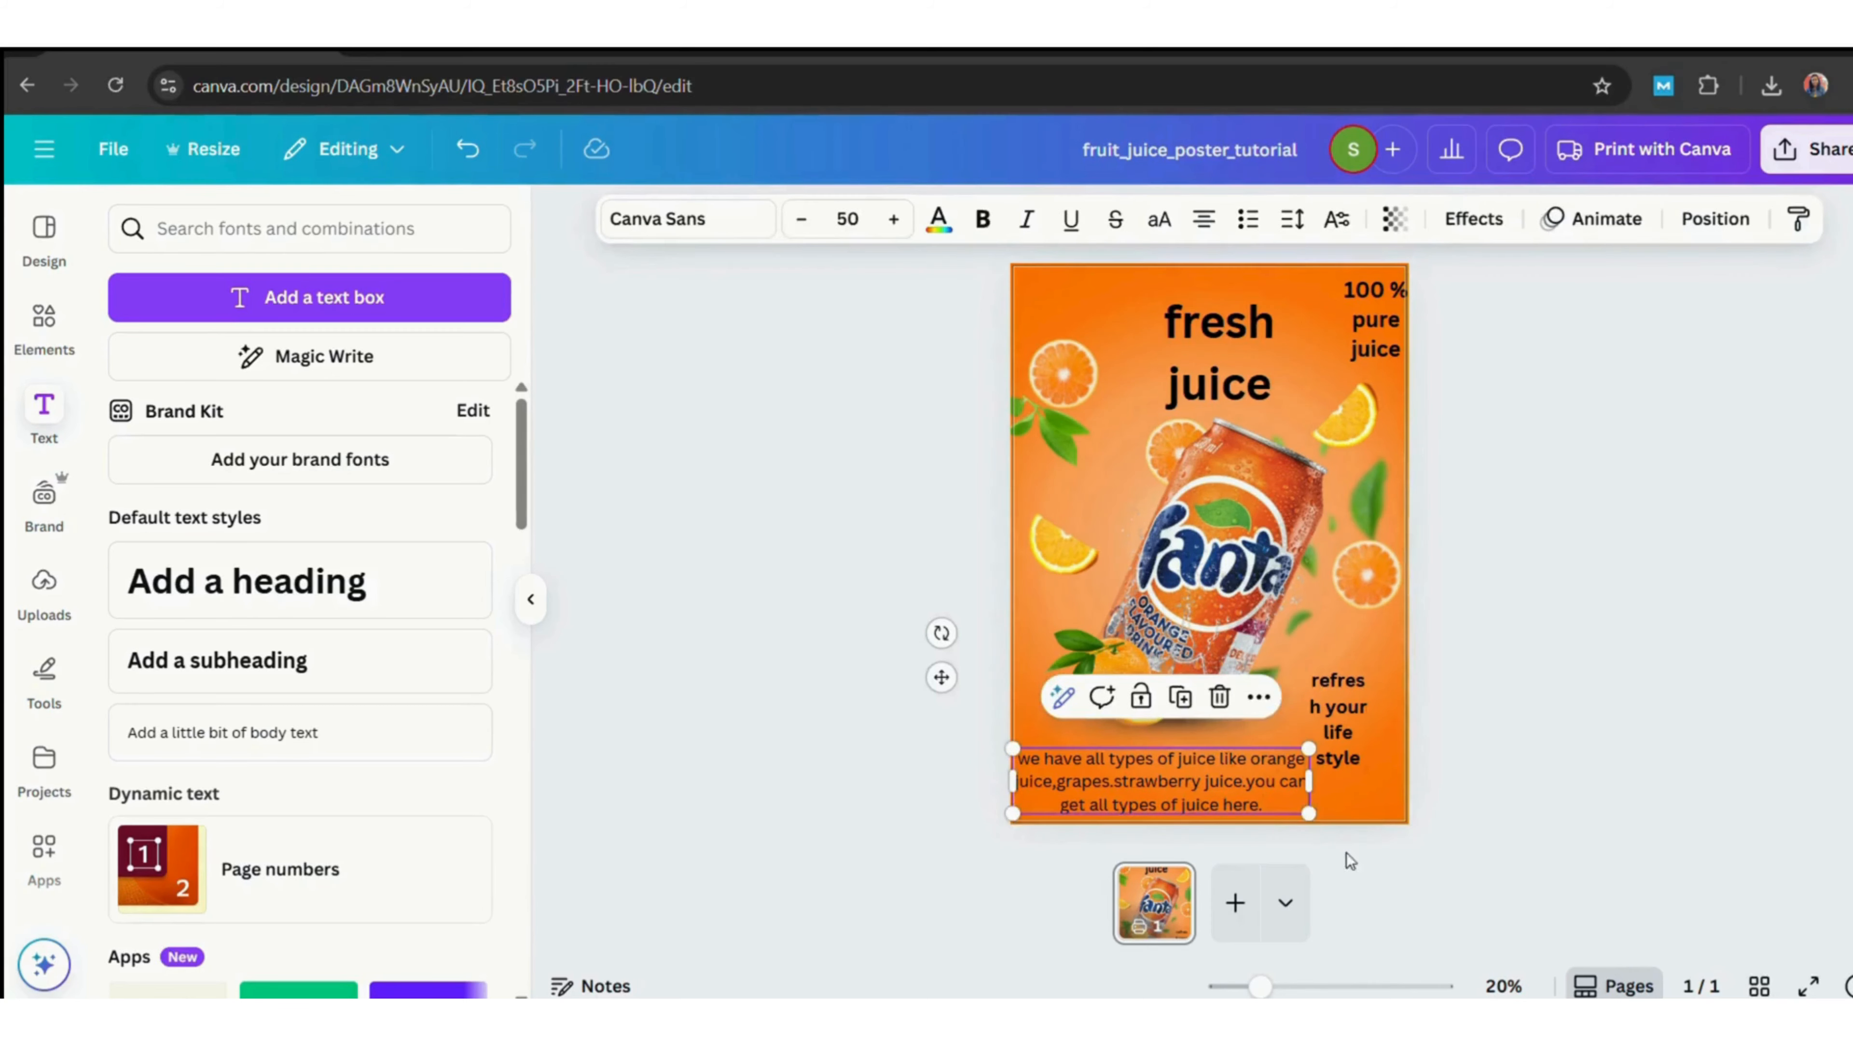
pyautogui.moveTo(1308, 813); pyautogui.dragTo(1214, 793)
pyautogui.moveTo(1138, 770); pyautogui.dragTo(1165, 741)
pyautogui.click(1518, 804)
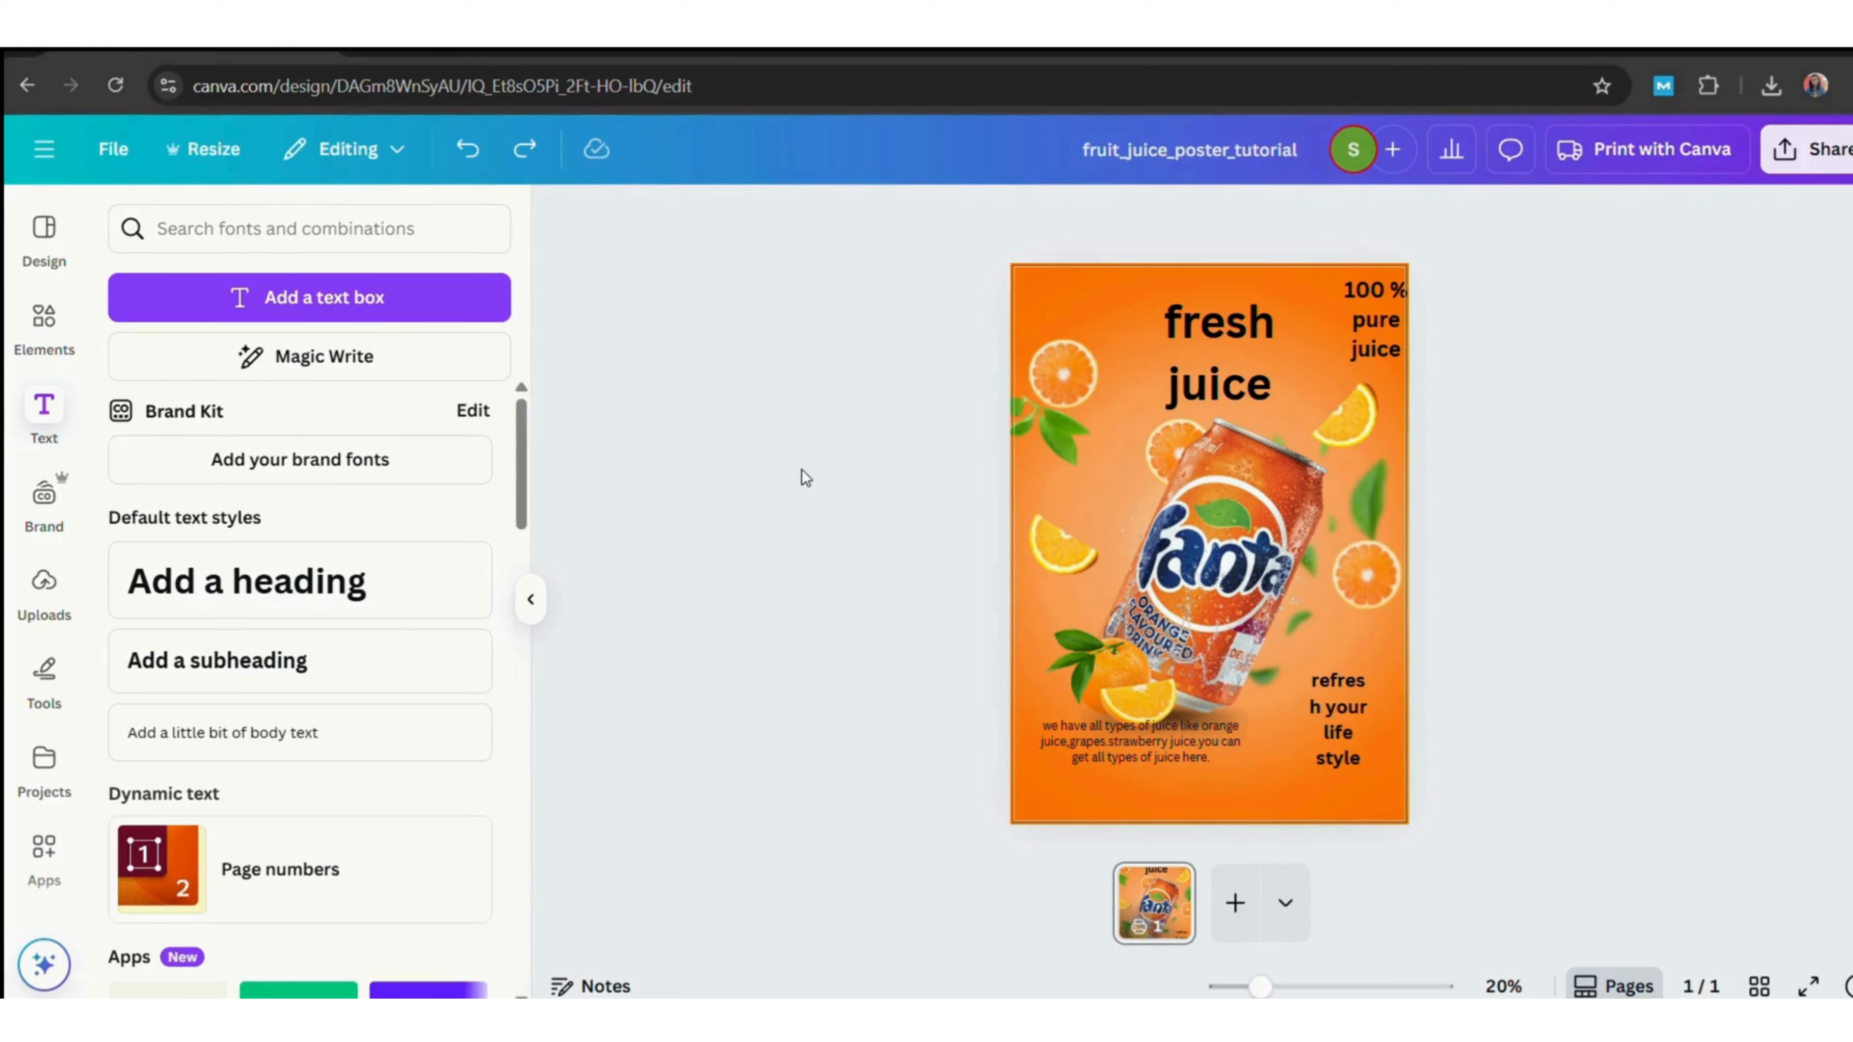
# Search fonts for "rounded" and change the "fresh juice" heading's font to Wedges.
pyautogui.click(1166, 389)
pyautogui.click(686, 219)
pyautogui.click(341, 338)
pyautogui.write('rounded')
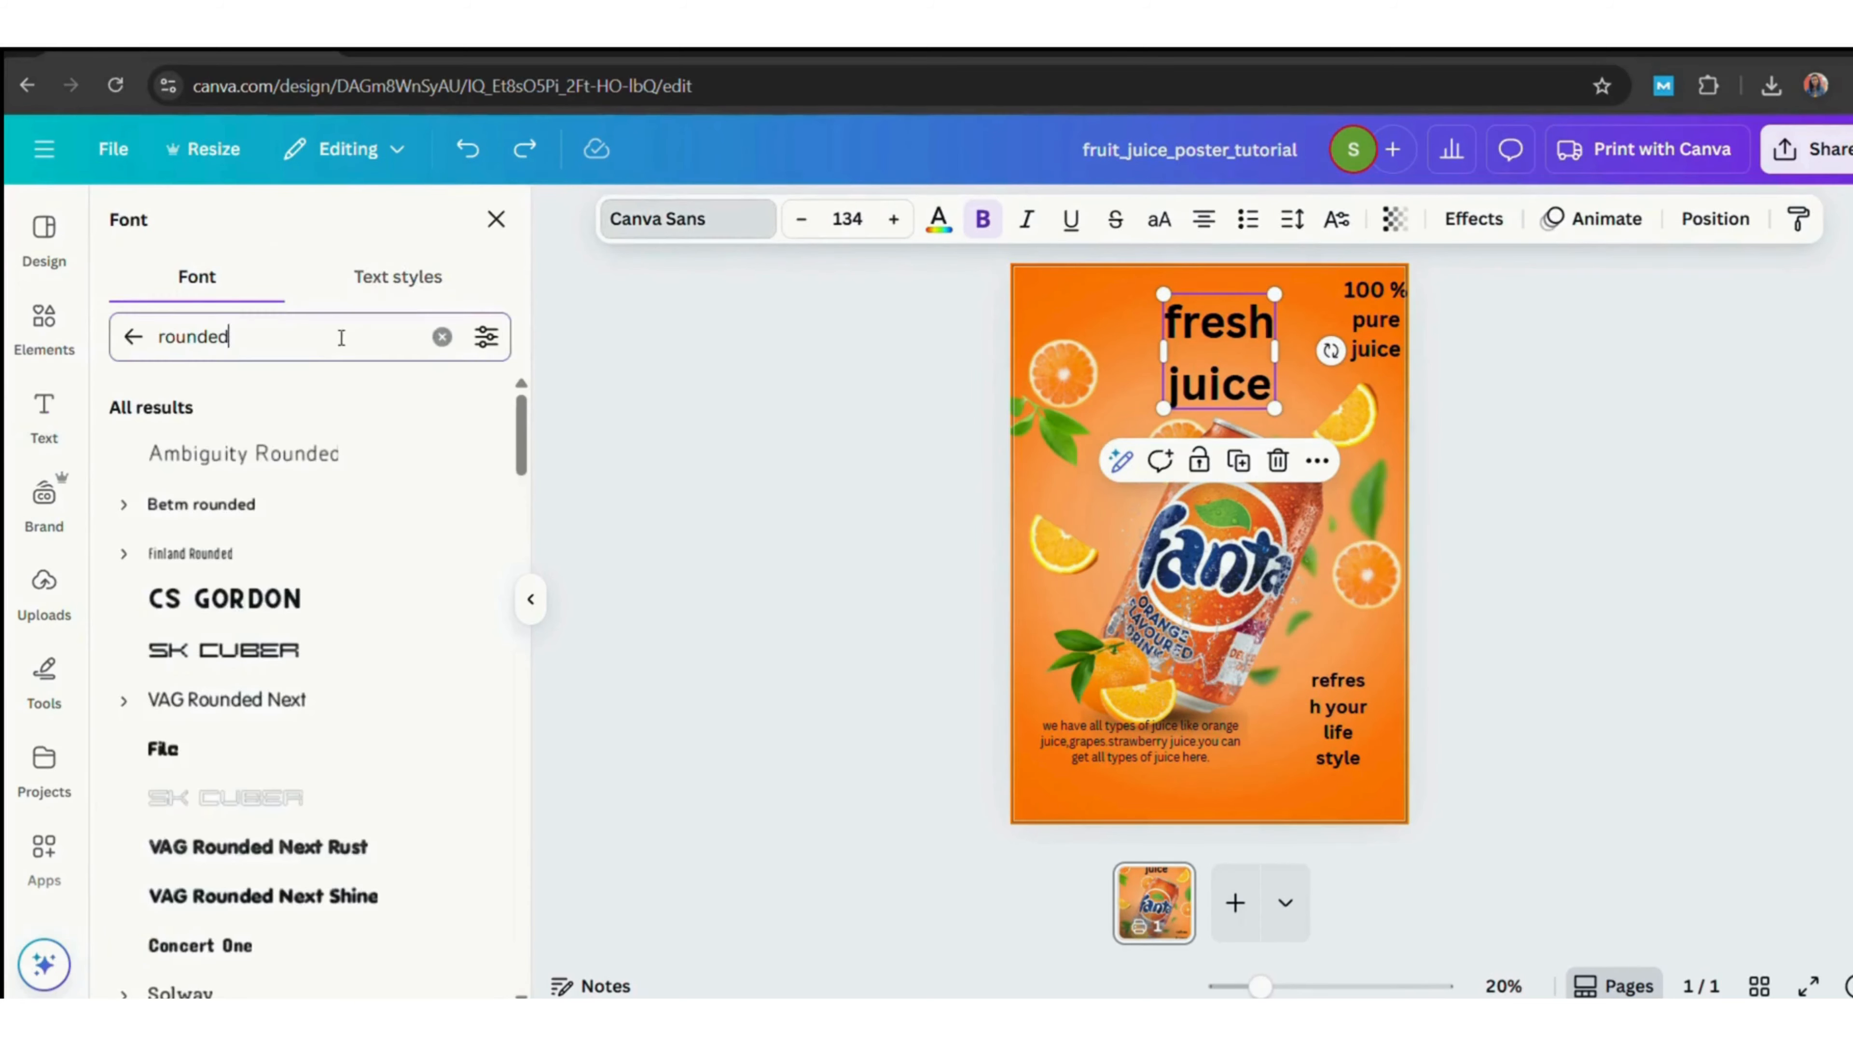
pyautogui.press('BackSpace')
pyautogui.press('BackSpace')
pyautogui.press('BackSpace')
pyautogui.press('BackSpace')
pyautogui.press('BackSpace')
pyautogui.press('BackSpace')
pyautogui.press('BackSpace')
pyautogui.write('rounded')
pyautogui.scroll(-6, 525, 592)
pyautogui.click(187, 642)
pyautogui.click(228, 744)
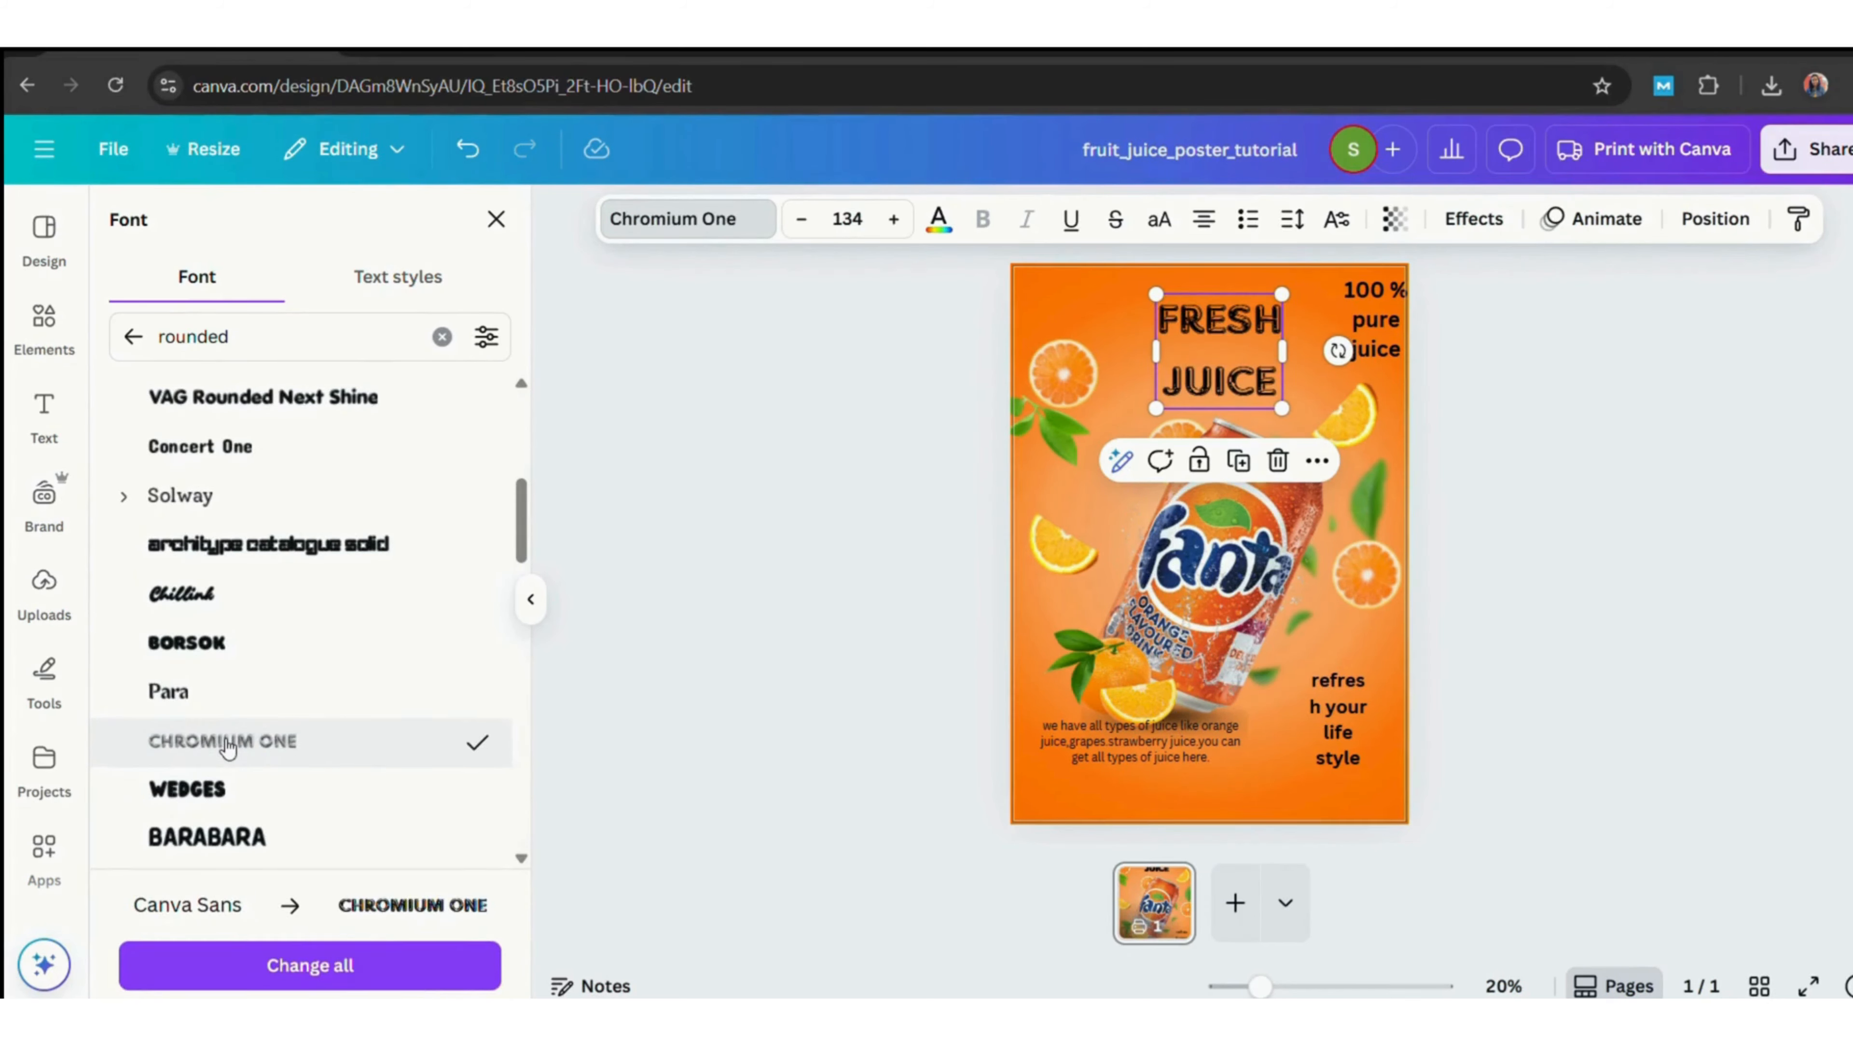
pyautogui.click(229, 791)
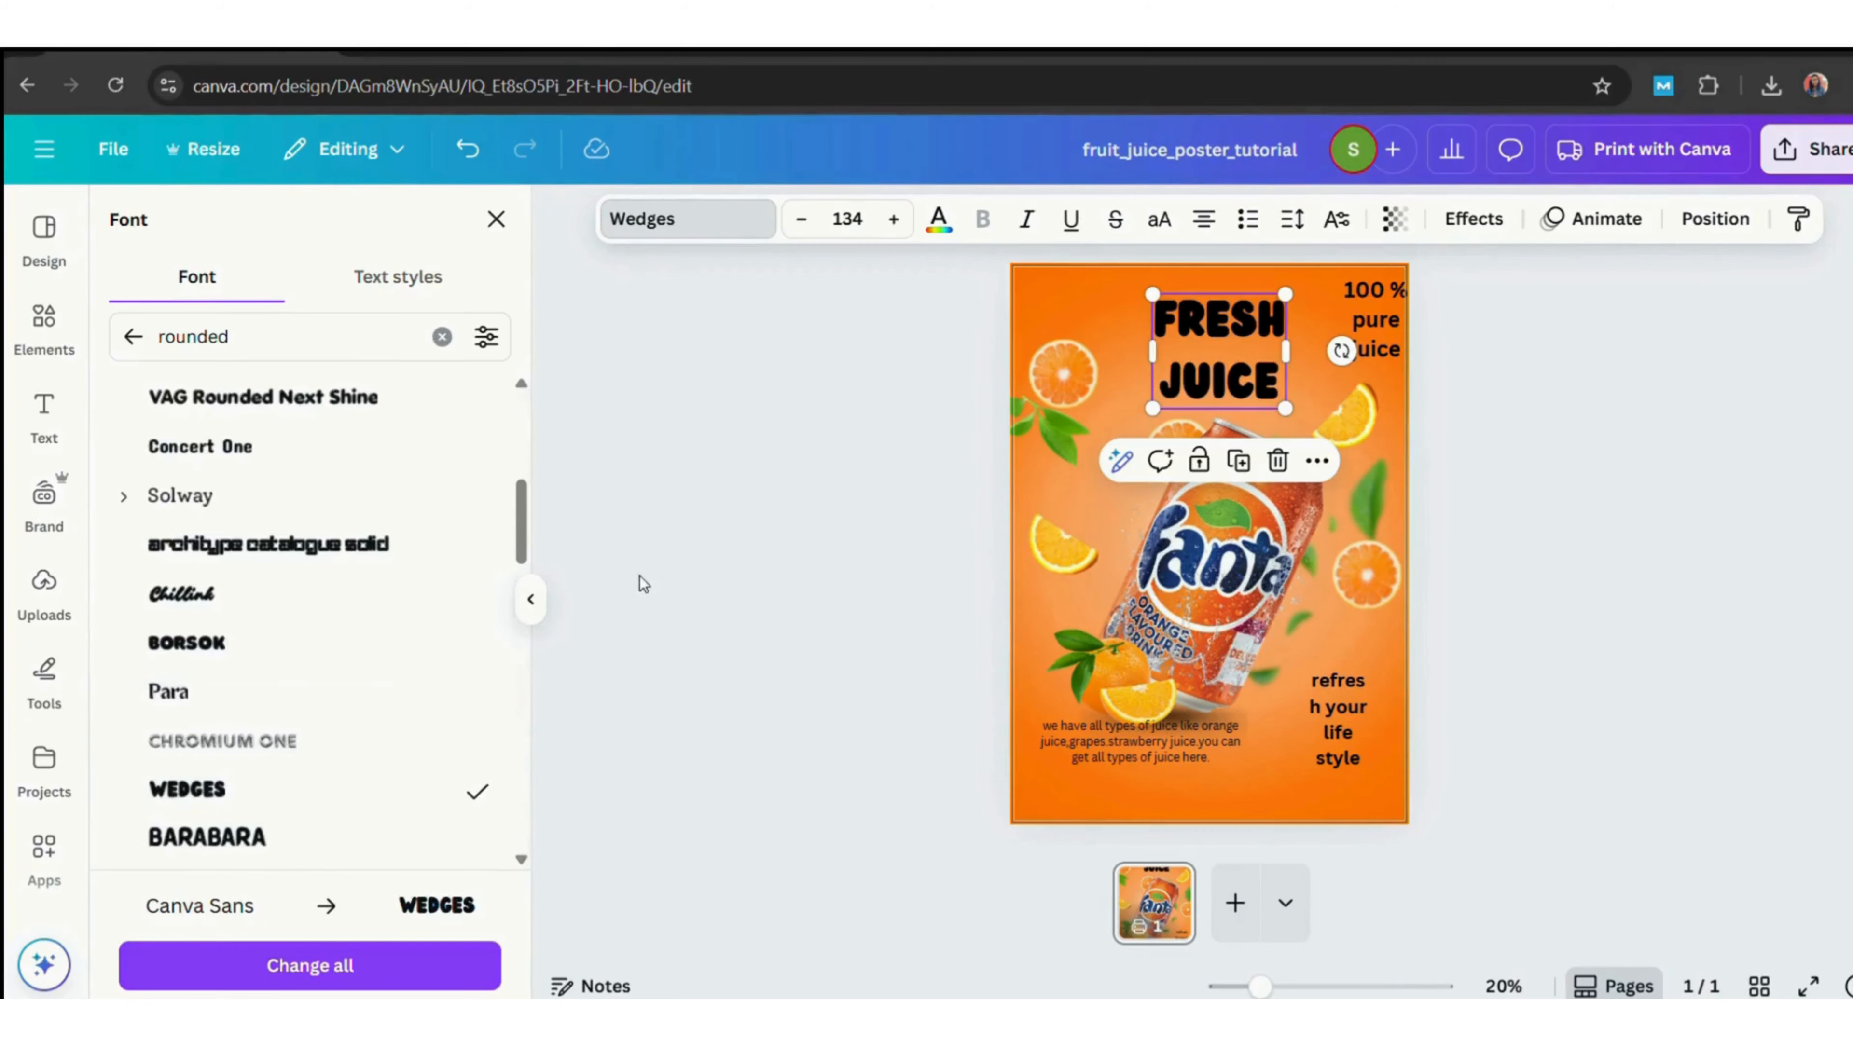
# Reduce the heading's line spacing.
pyautogui.click(1292, 219)
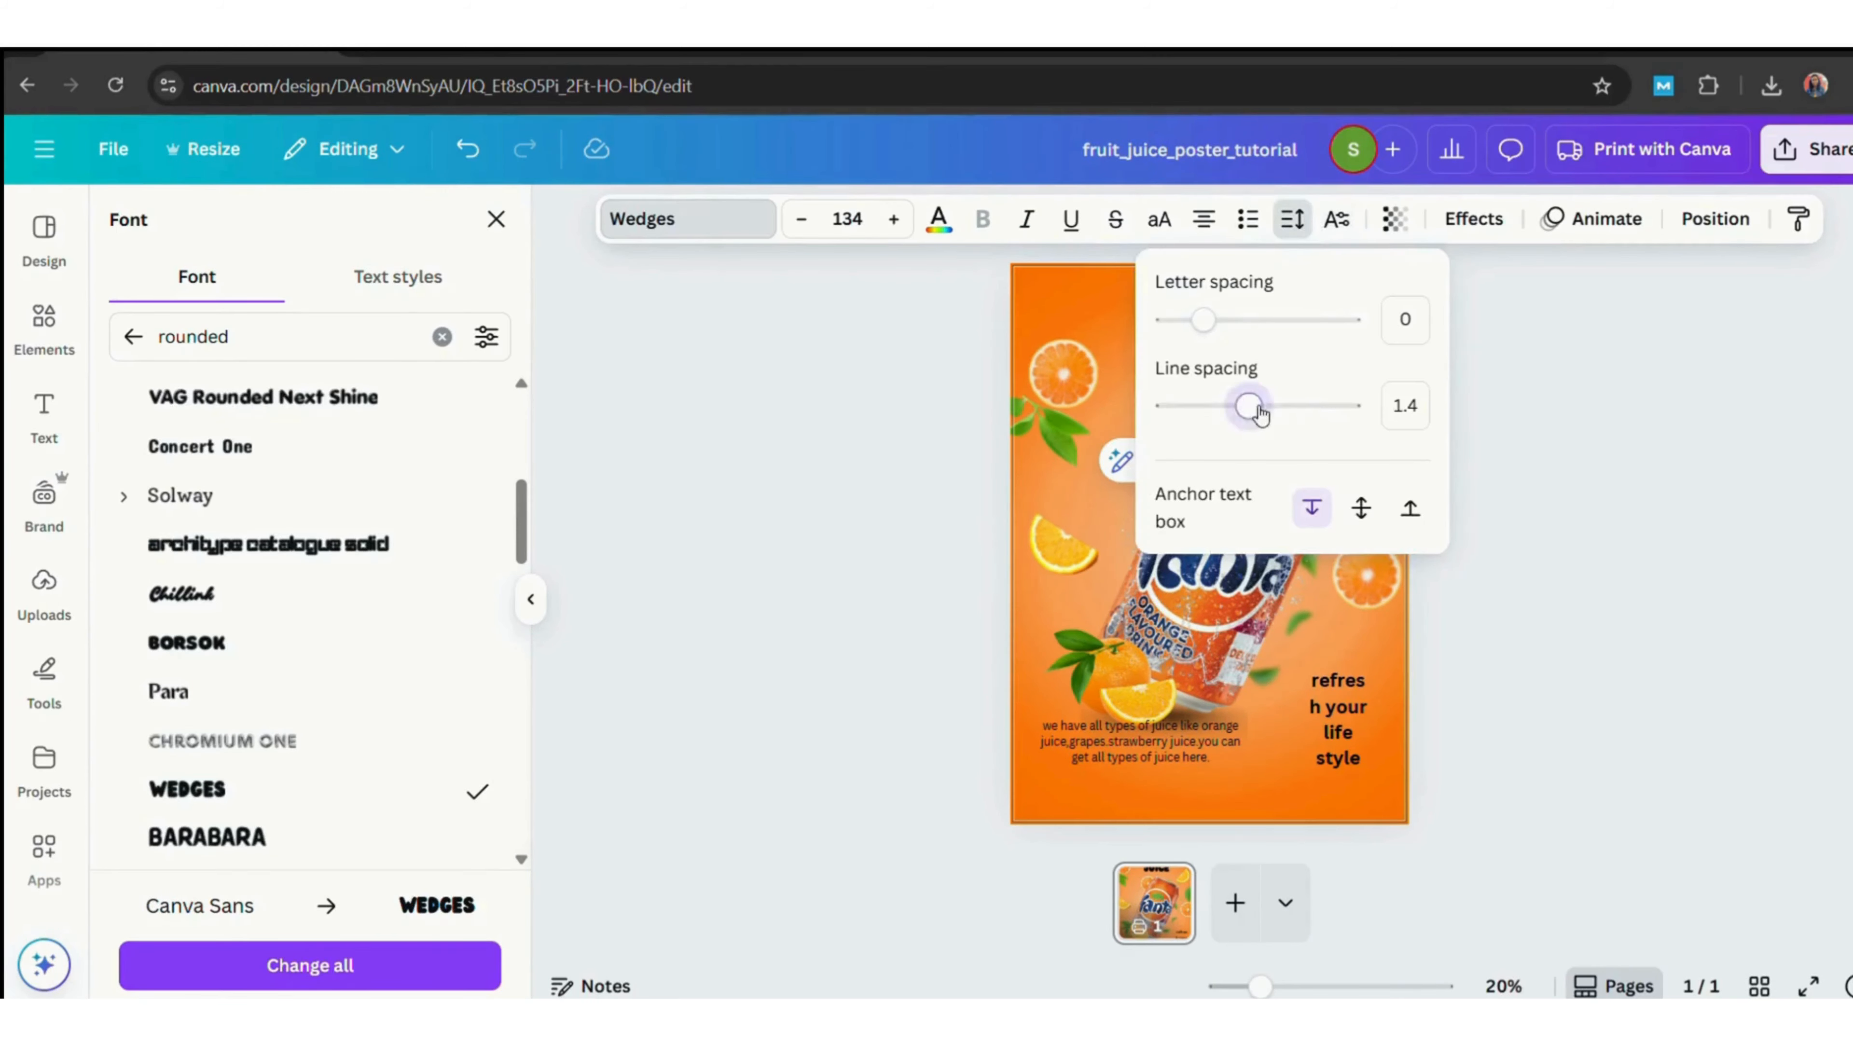
pyautogui.moveTo(1249, 405); pyautogui.dragTo(1203, 406)
pyautogui.click(1591, 459)
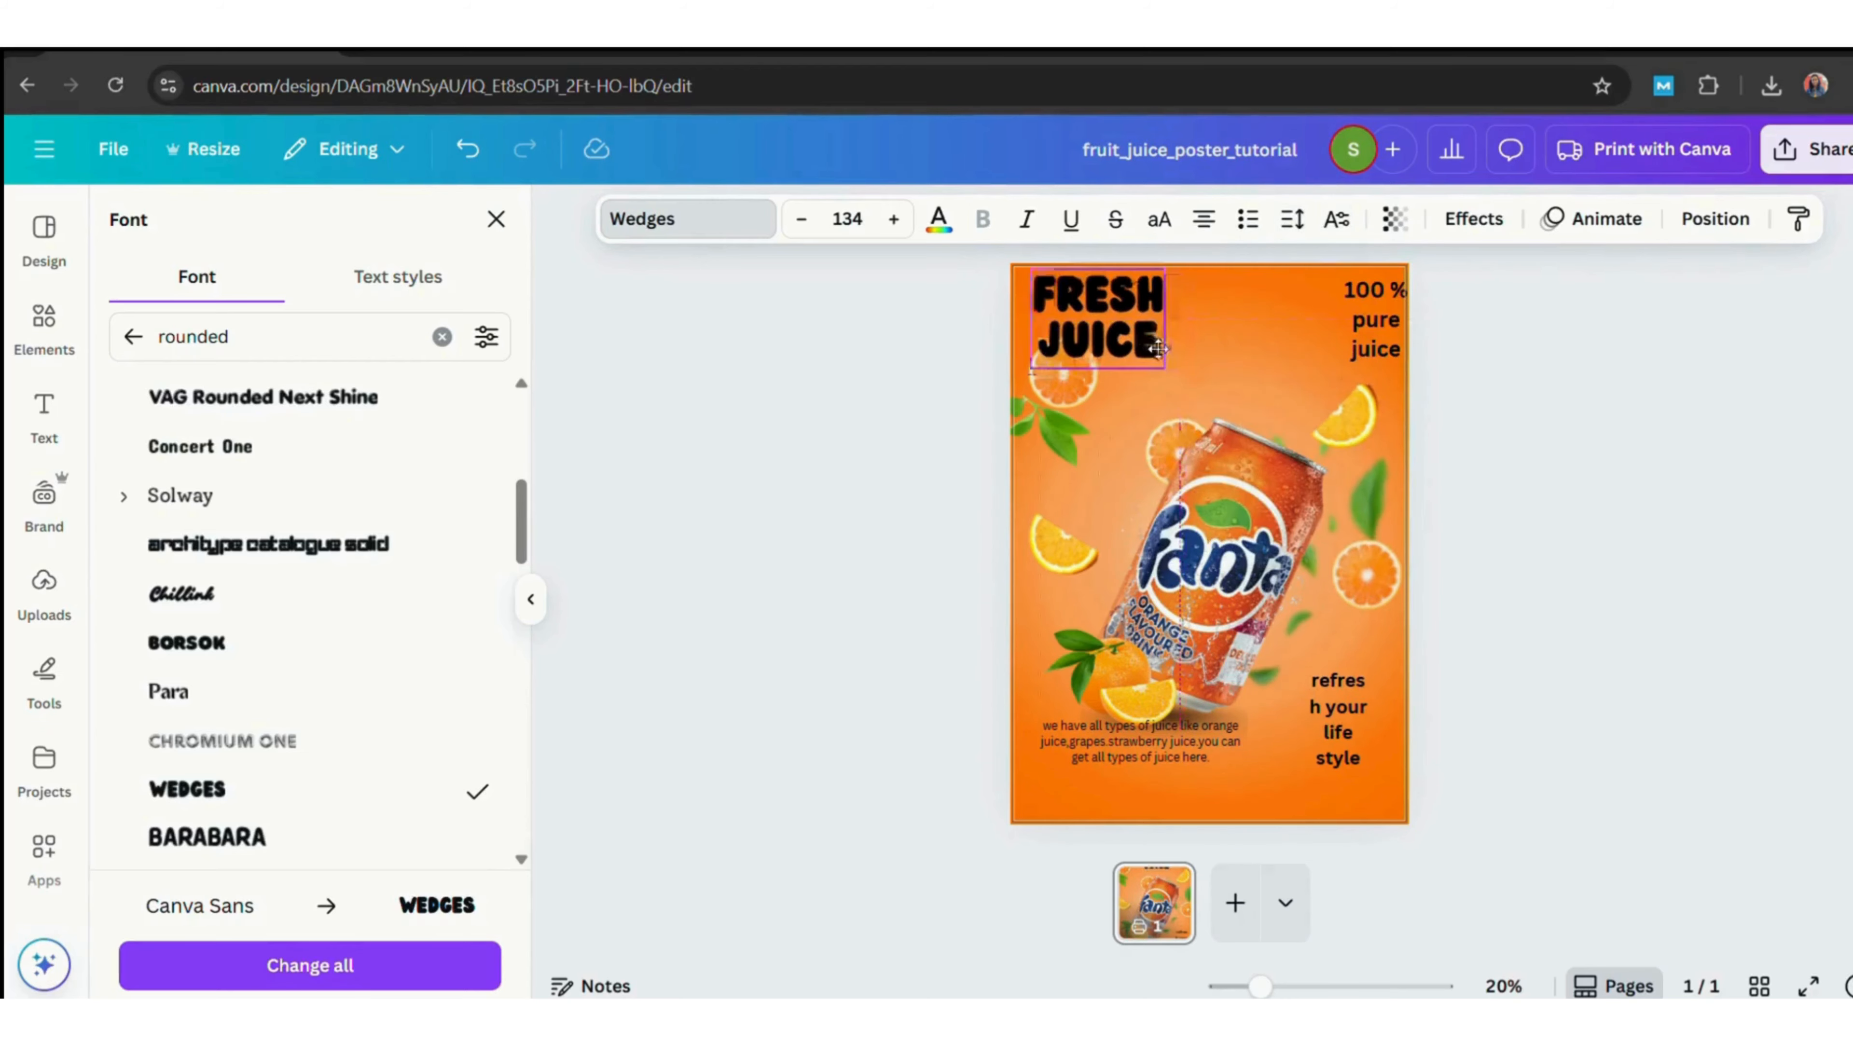
pyautogui.click(1292, 219)
pyautogui.moveTo(1240, 406); pyautogui.dragTo(1207, 406)
pyautogui.click(1587, 448)
# Increase the heading's font size to 151 and reposition it slightly.
pyautogui.moveTo(1094, 318); pyautogui.dragTo(1206, 342)
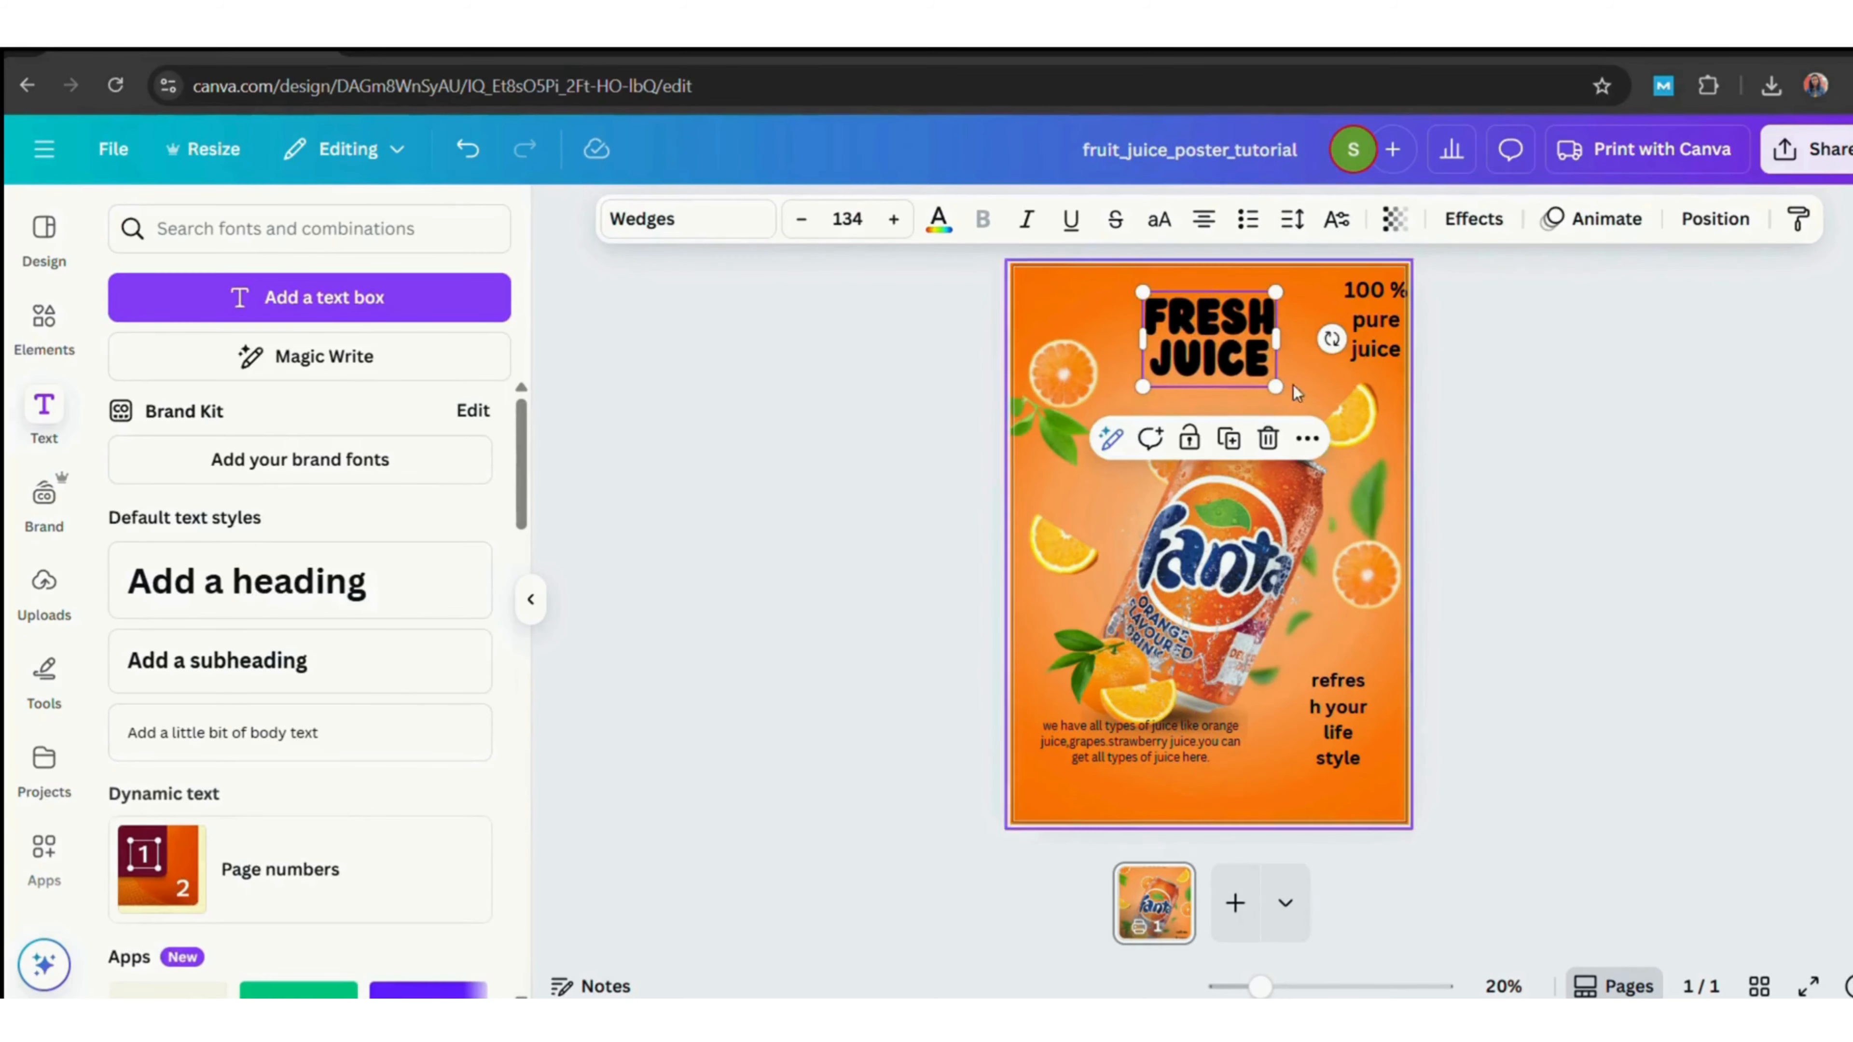
pyautogui.click(897, 222)
pyautogui.click(898, 223)
pyautogui.click(898, 223)
pyautogui.click(896, 221)
pyautogui.click(894, 221)
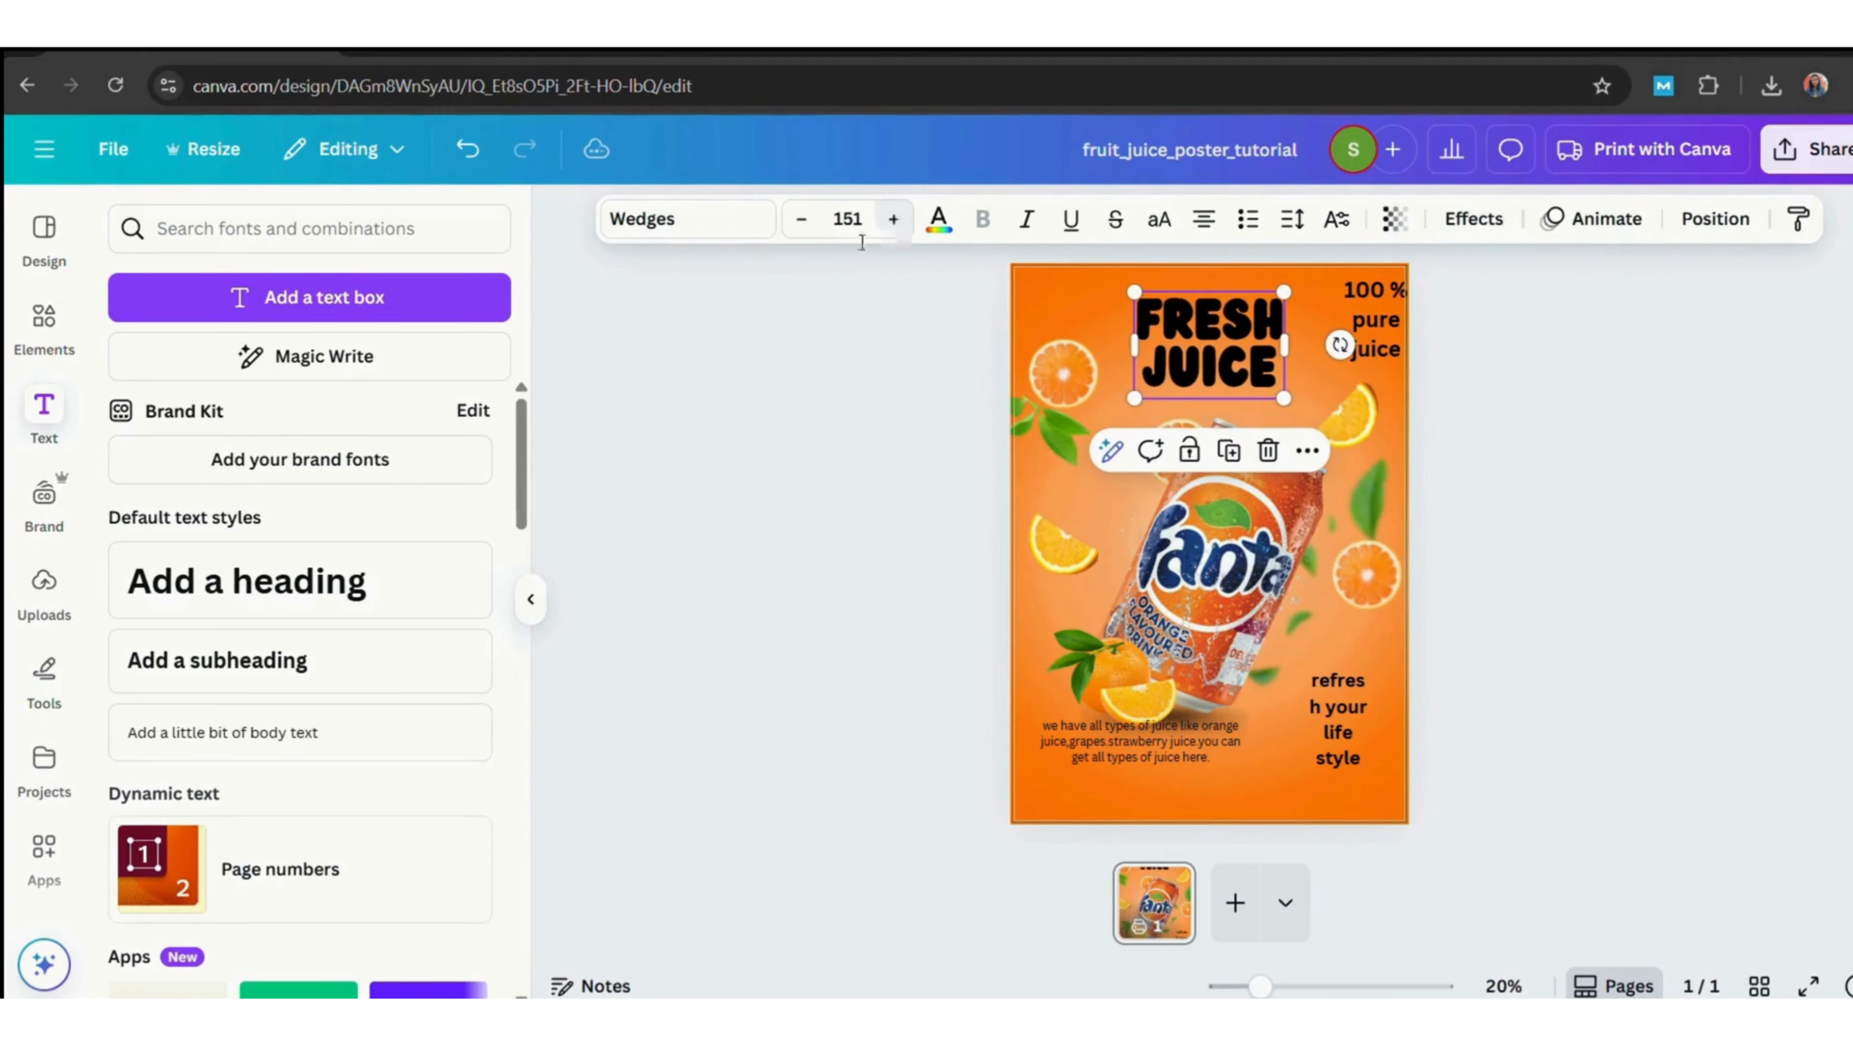
pyautogui.click(1600, 459)
pyautogui.moveTo(1232, 328); pyautogui.dragTo(1235, 321)
pyautogui.click(1320, 357)
pyautogui.click(1247, 332)
# Set the heading's text colour to white.
pyautogui.click(939, 219)
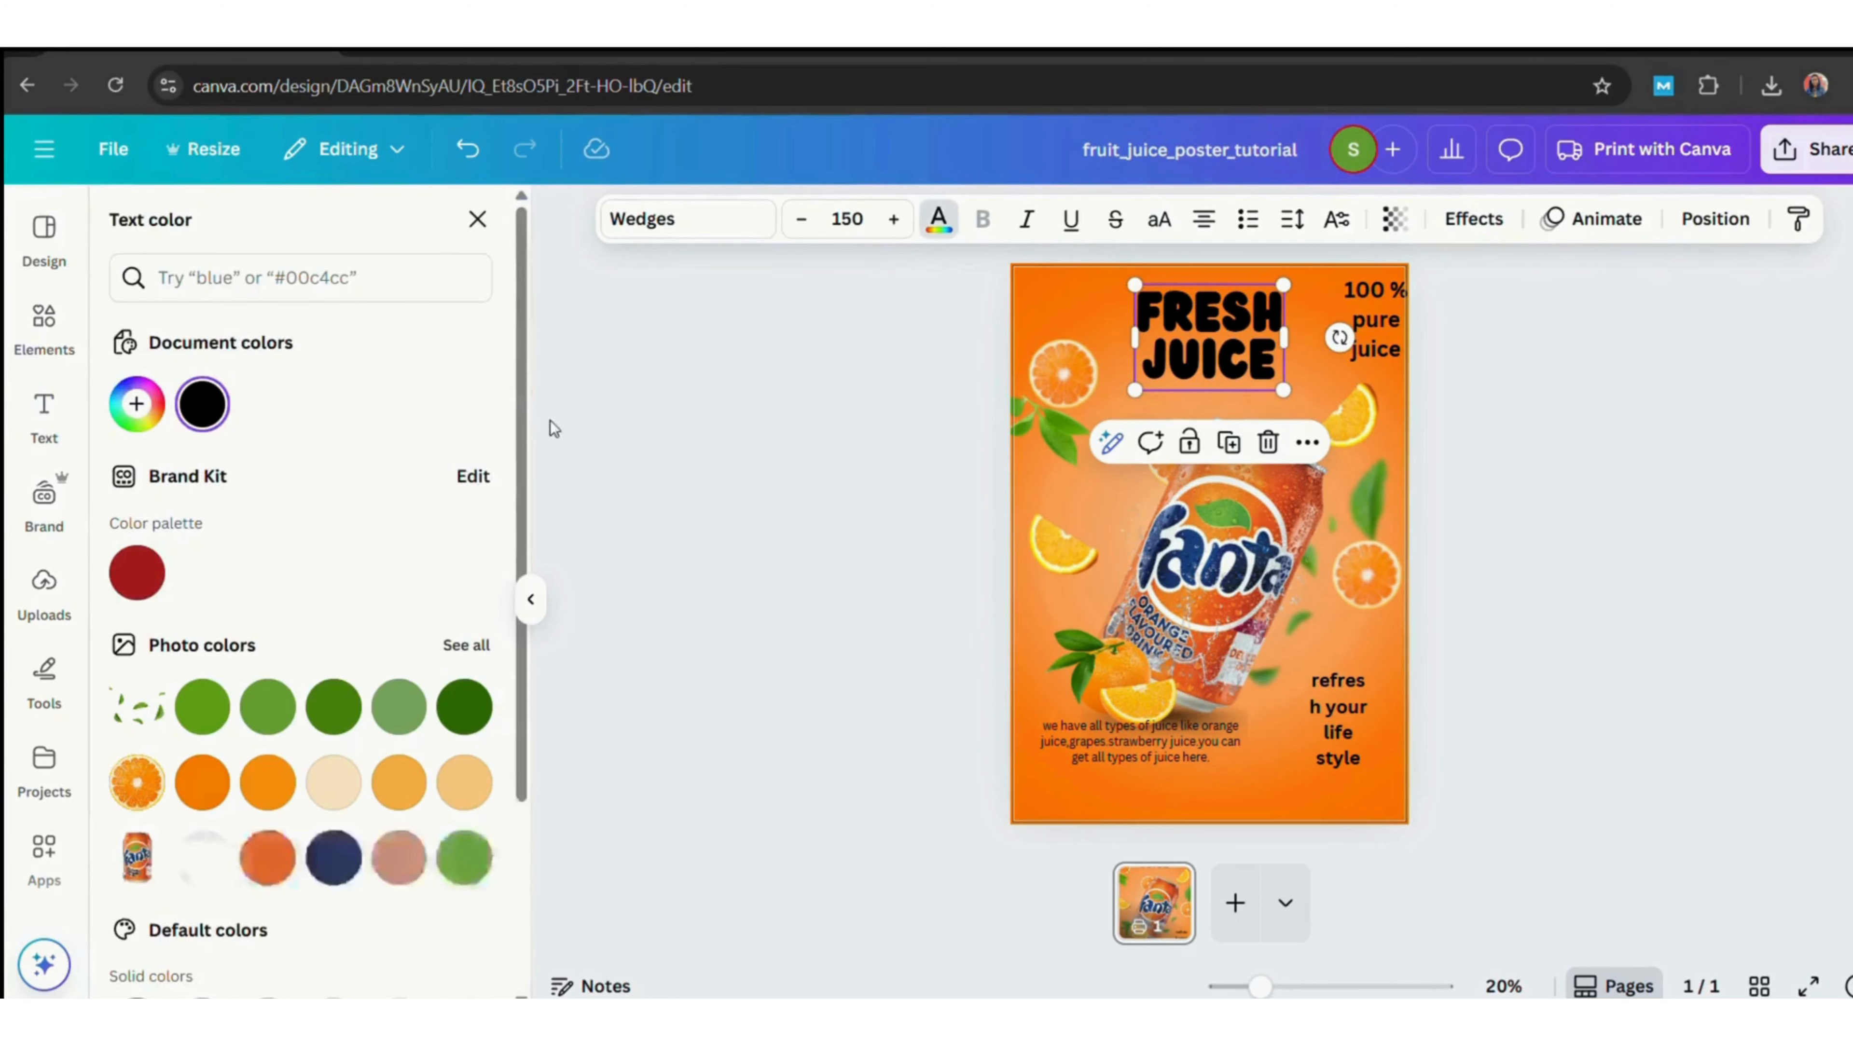
pyautogui.click(1474, 219)
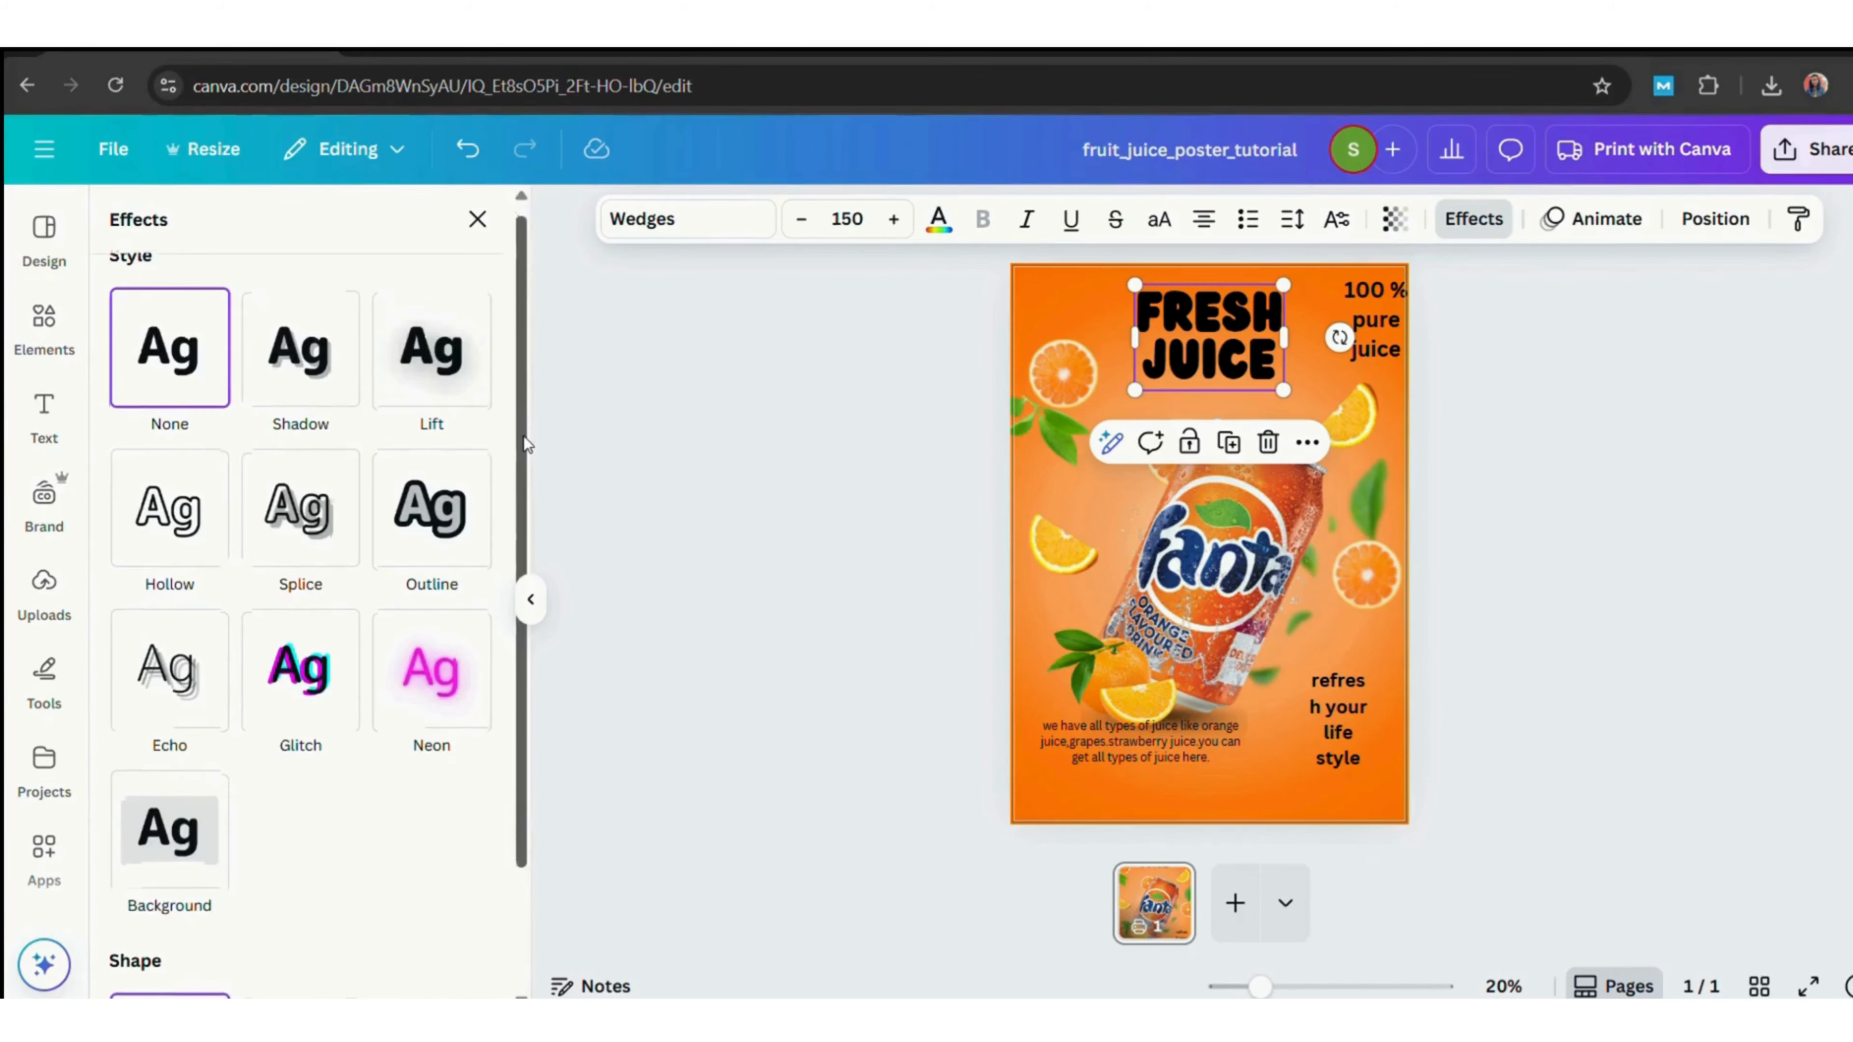
pyautogui.click(938, 220)
pyautogui.click(464, 782)
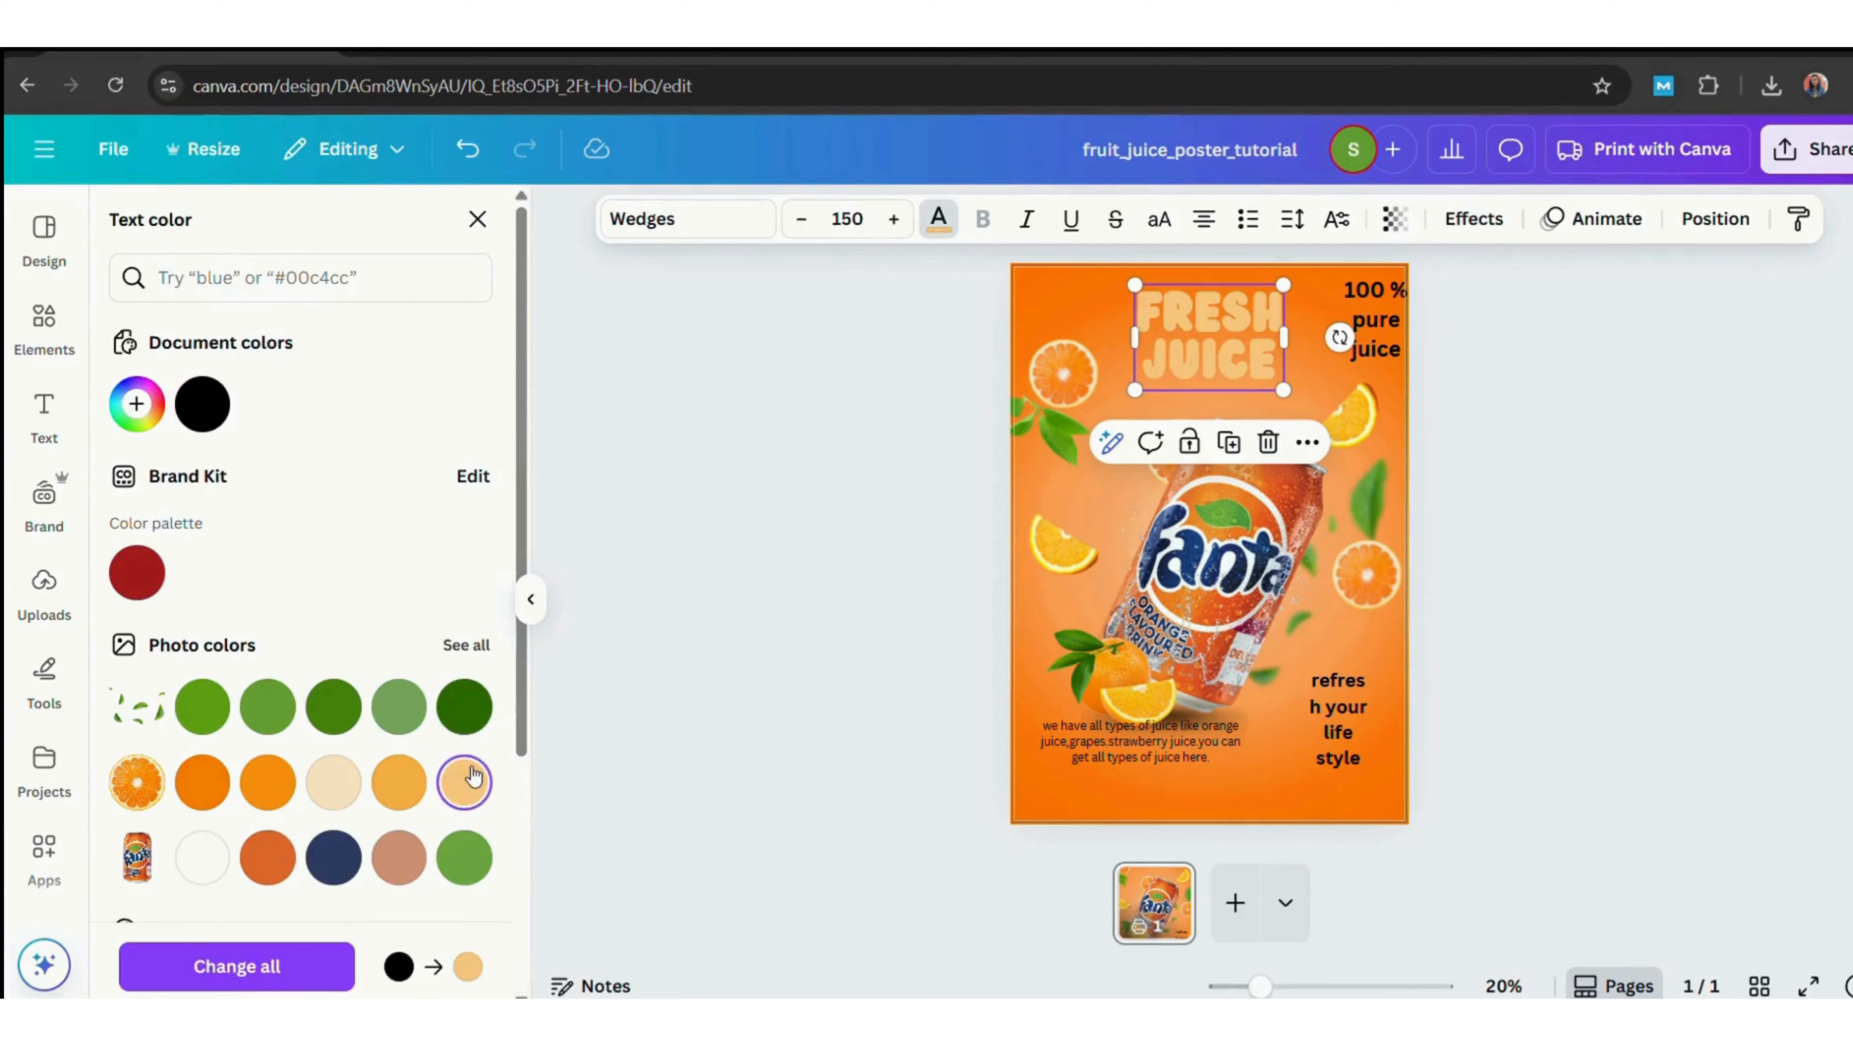
pyautogui.scroll(-1, 452, 693)
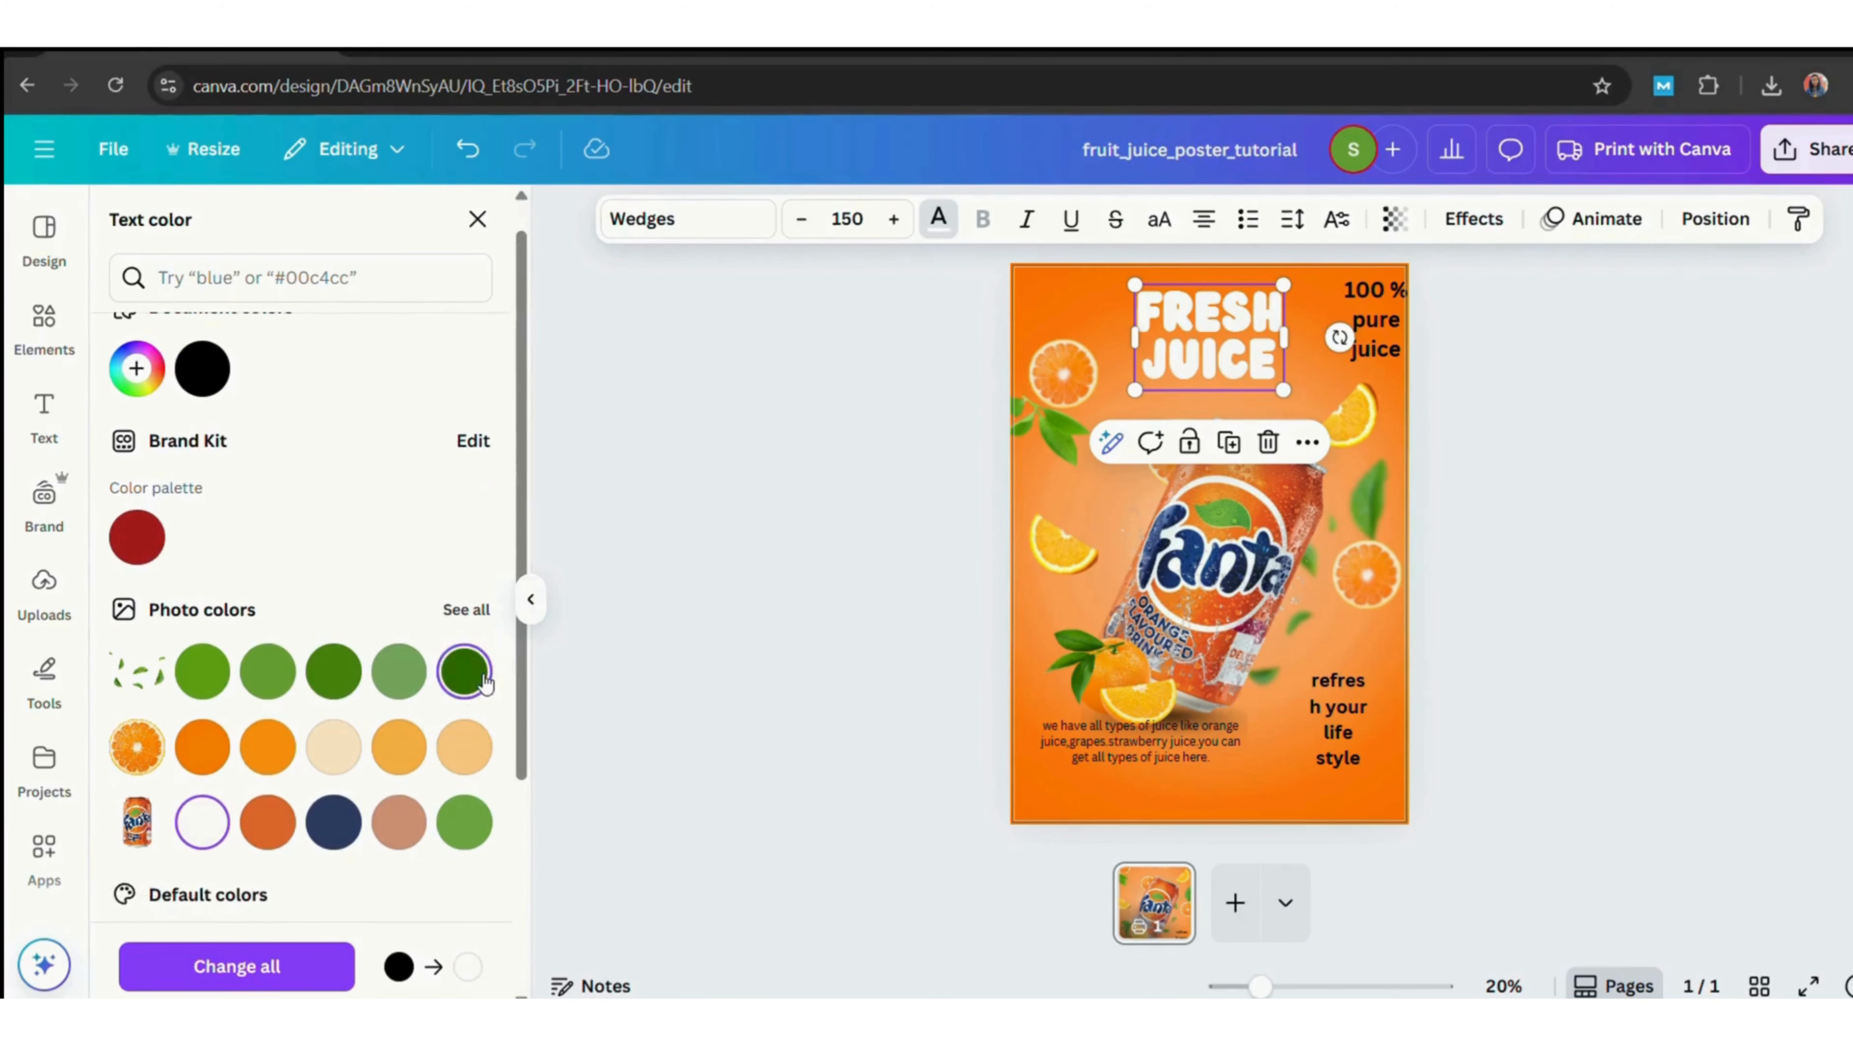
pyautogui.click(478, 675)
pyautogui.scroll(-1, 496, 555)
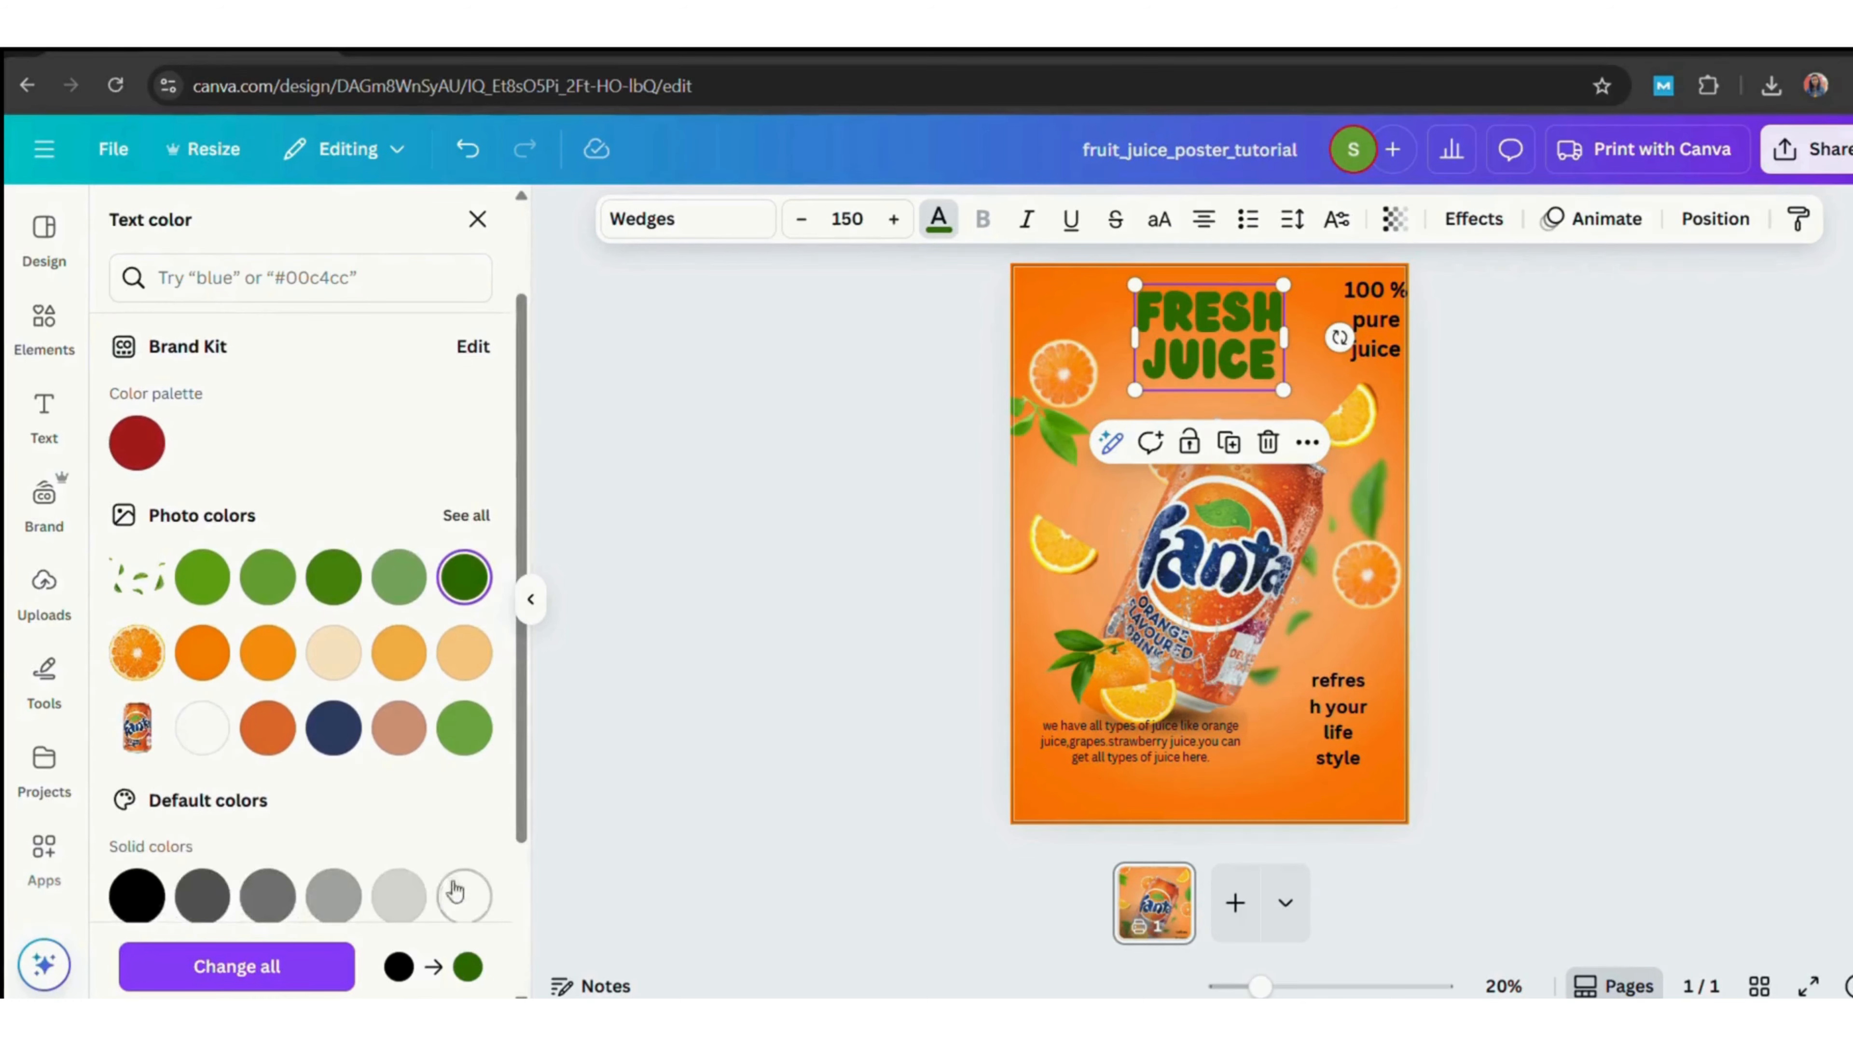
pyautogui.click(461, 894)
# Apply the Lift effect to the heading with a raised intensity.
pyautogui.click(1513, 217)
pyautogui.click(431, 358)
pyautogui.moveTo(219, 517); pyautogui.dragTo(322, 518)
pyautogui.click(1552, 382)
pyautogui.click(1209, 336)
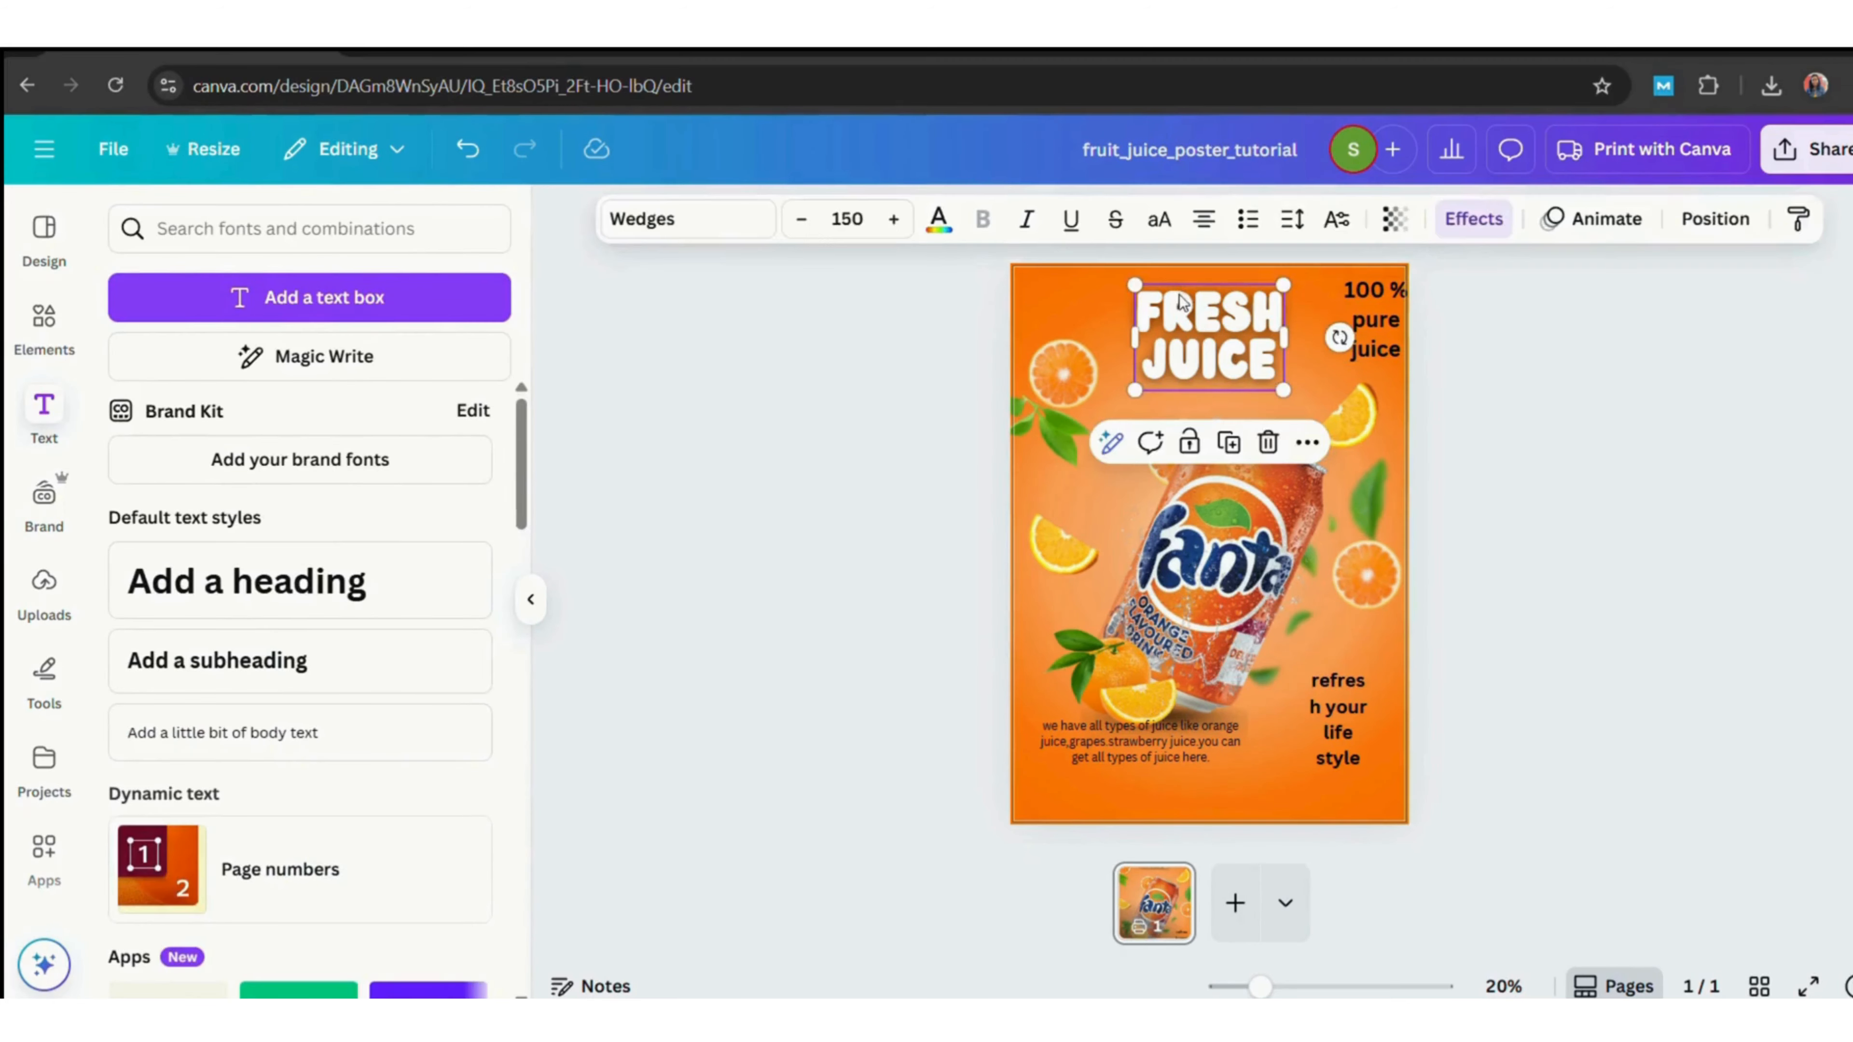
# Switch the heading's font to Barbara.
pyautogui.click(682, 219)
pyautogui.click(231, 648)
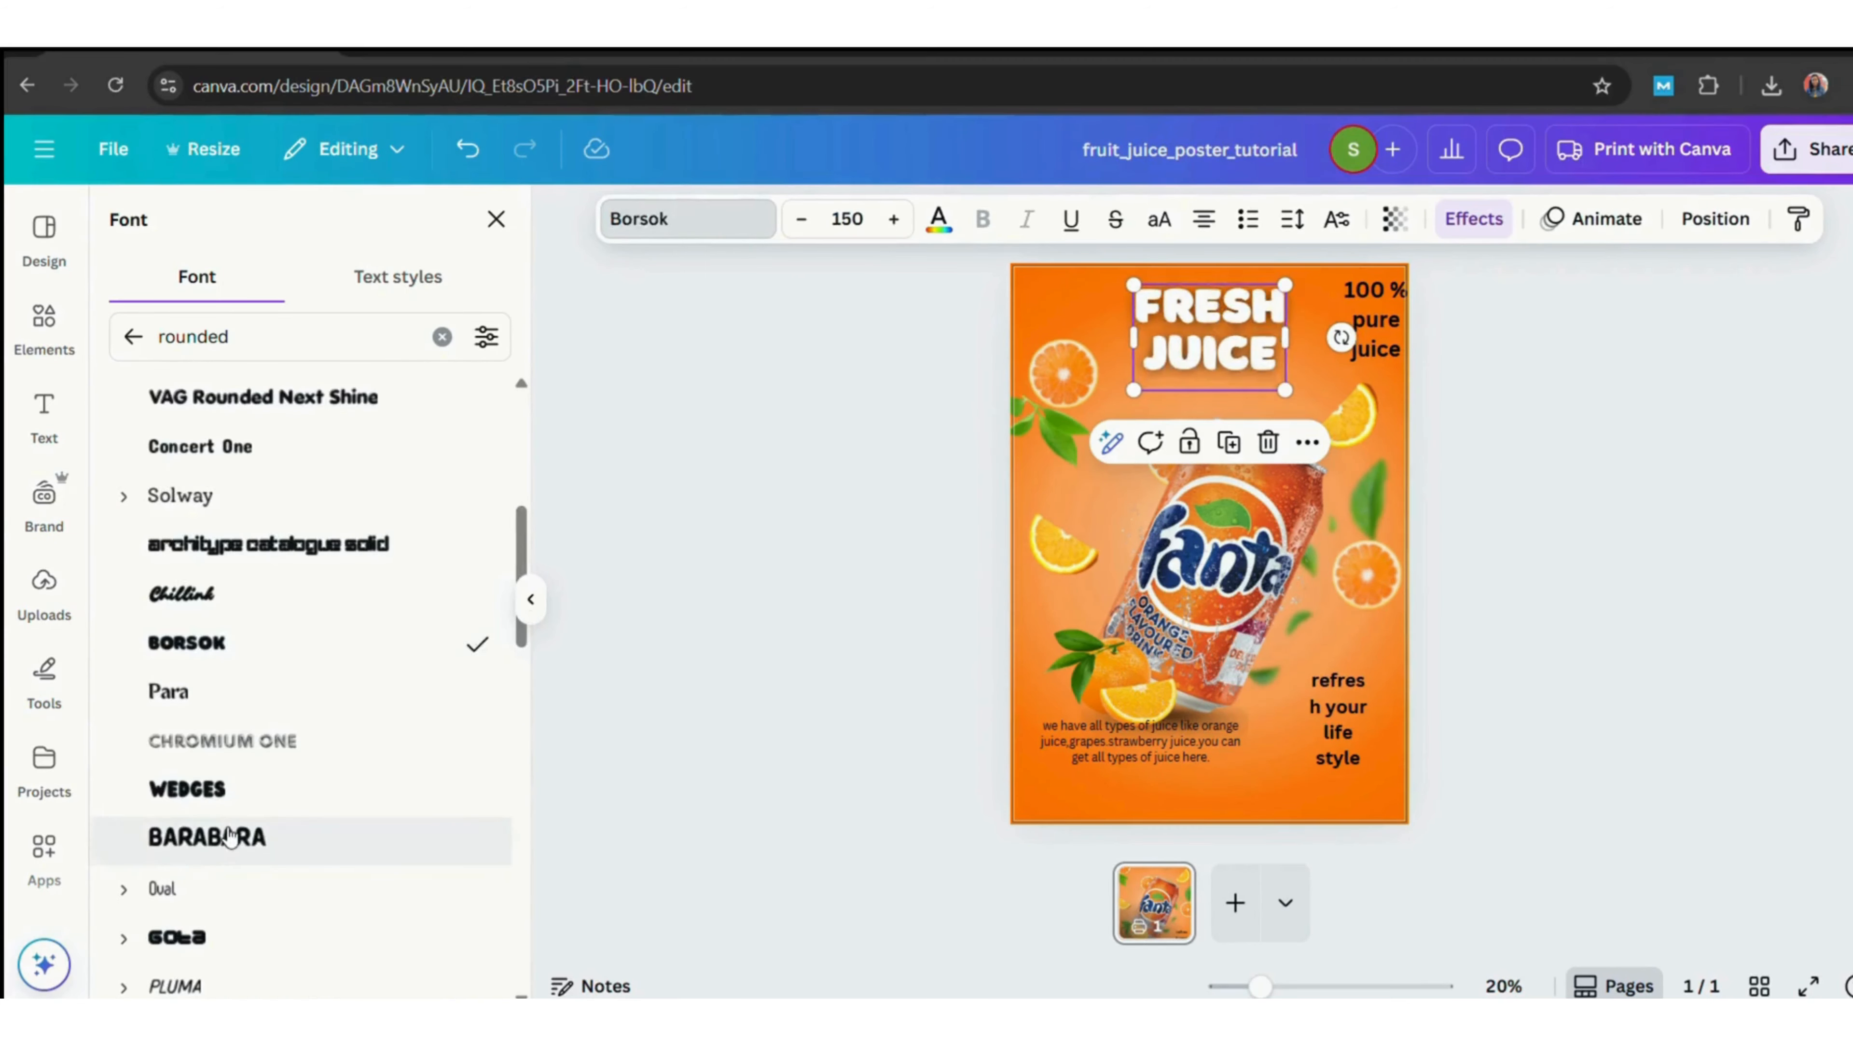
pyautogui.click(231, 837)
# Adjust the heading's line spacing and reduce its font size to 141.
pyautogui.click(1293, 219)
pyautogui.moveTo(1200, 407); pyautogui.dragTo(1218, 408)
pyautogui.click(1459, 423)
pyautogui.click(1565, 420)
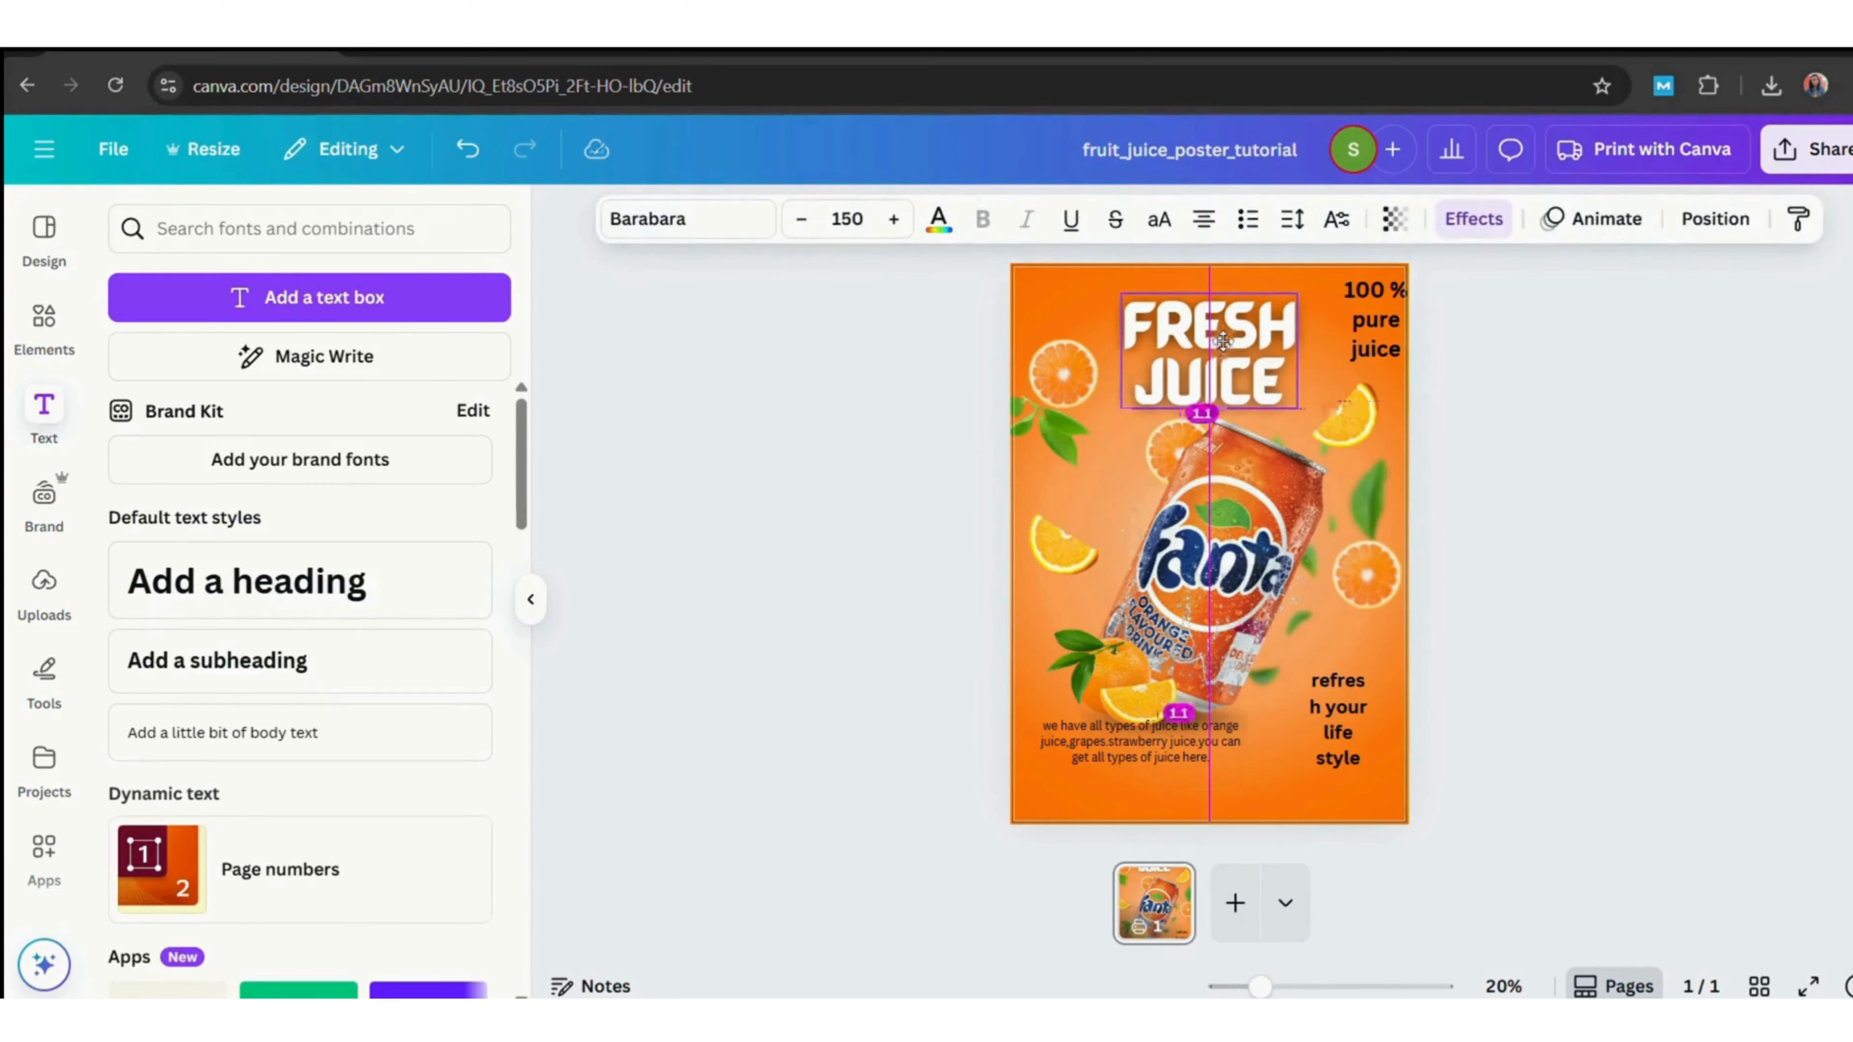
pyautogui.click(817, 232)
pyautogui.click(817, 232)
pyautogui.click(817, 233)
pyautogui.click(820, 236)
pyautogui.click(819, 237)
pyautogui.click(819, 236)
pyautogui.click(820, 236)
pyautogui.click(820, 236)
pyautogui.click(820, 236)
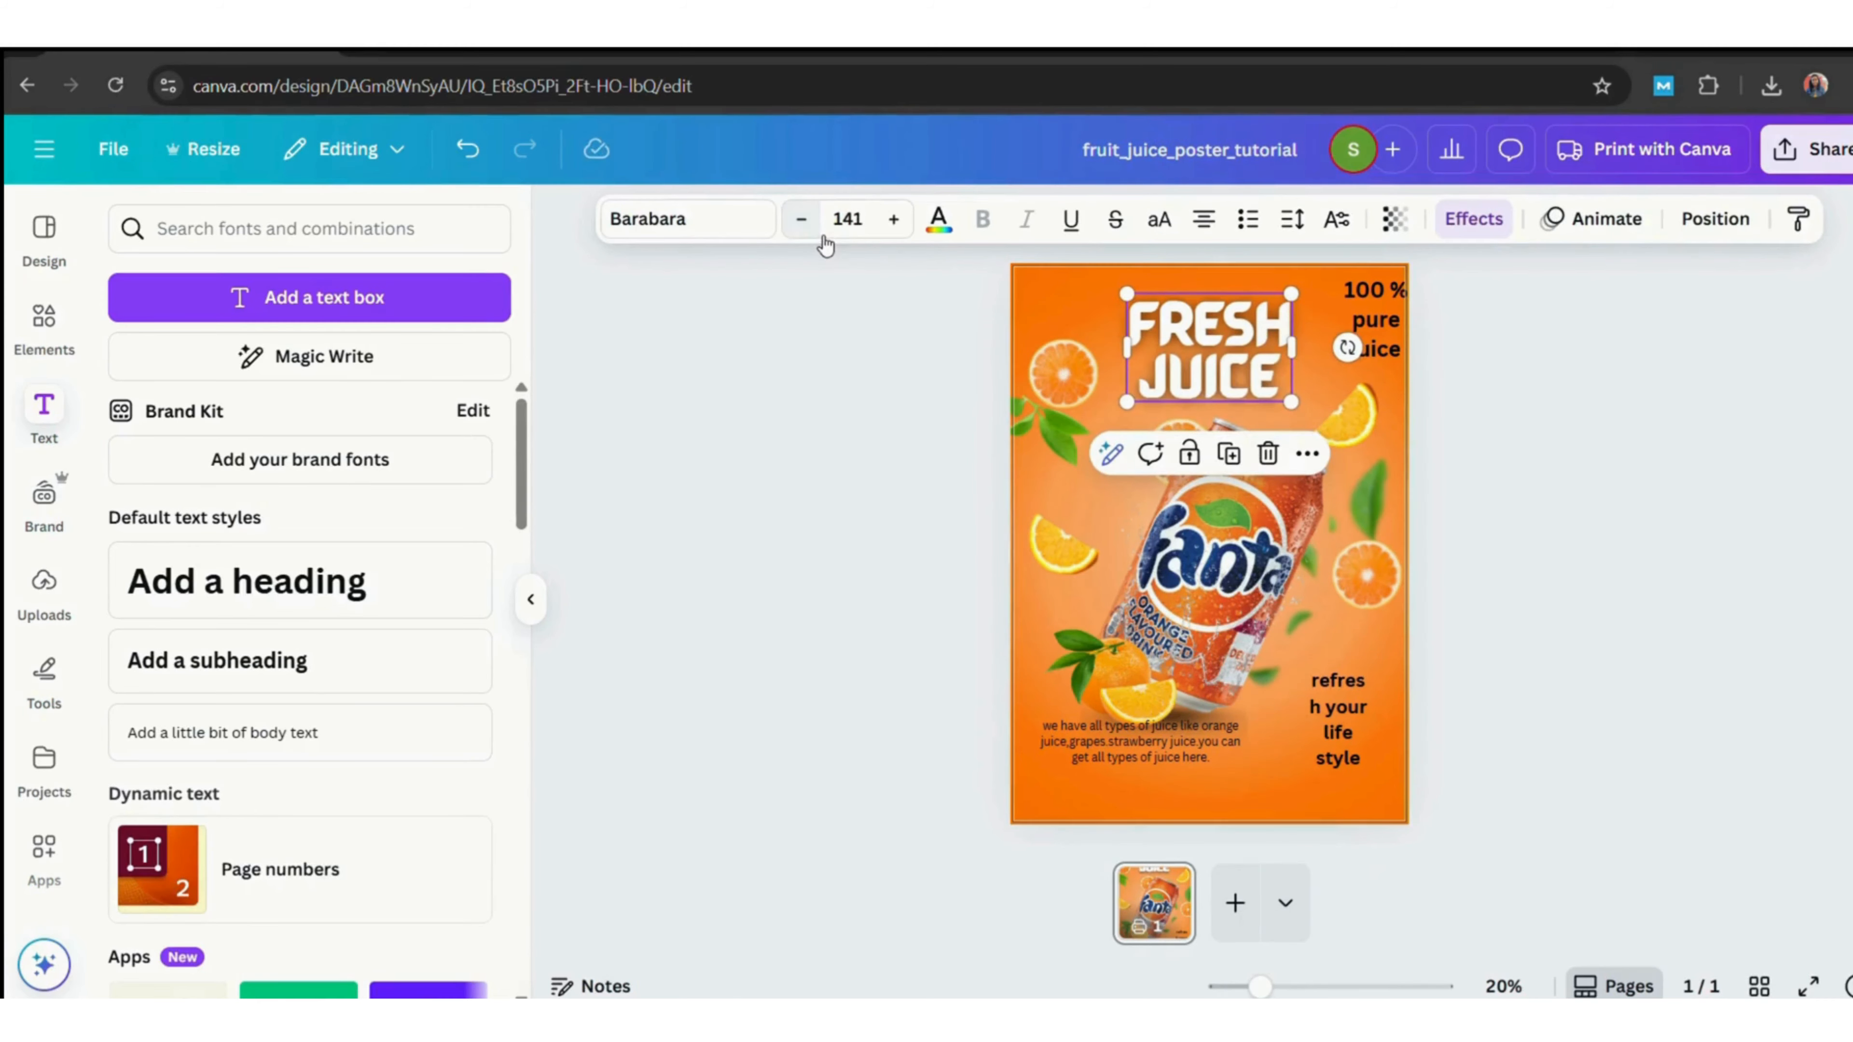
# Reduce the heading's font size to 132 and recentre it near the top of the poster.
pyautogui.click(1572, 456)
pyautogui.moveTo(1224, 365); pyautogui.dragTo(1288, 384)
pyautogui.click(811, 231)
pyautogui.click(1573, 421)
pyautogui.click(1214, 343)
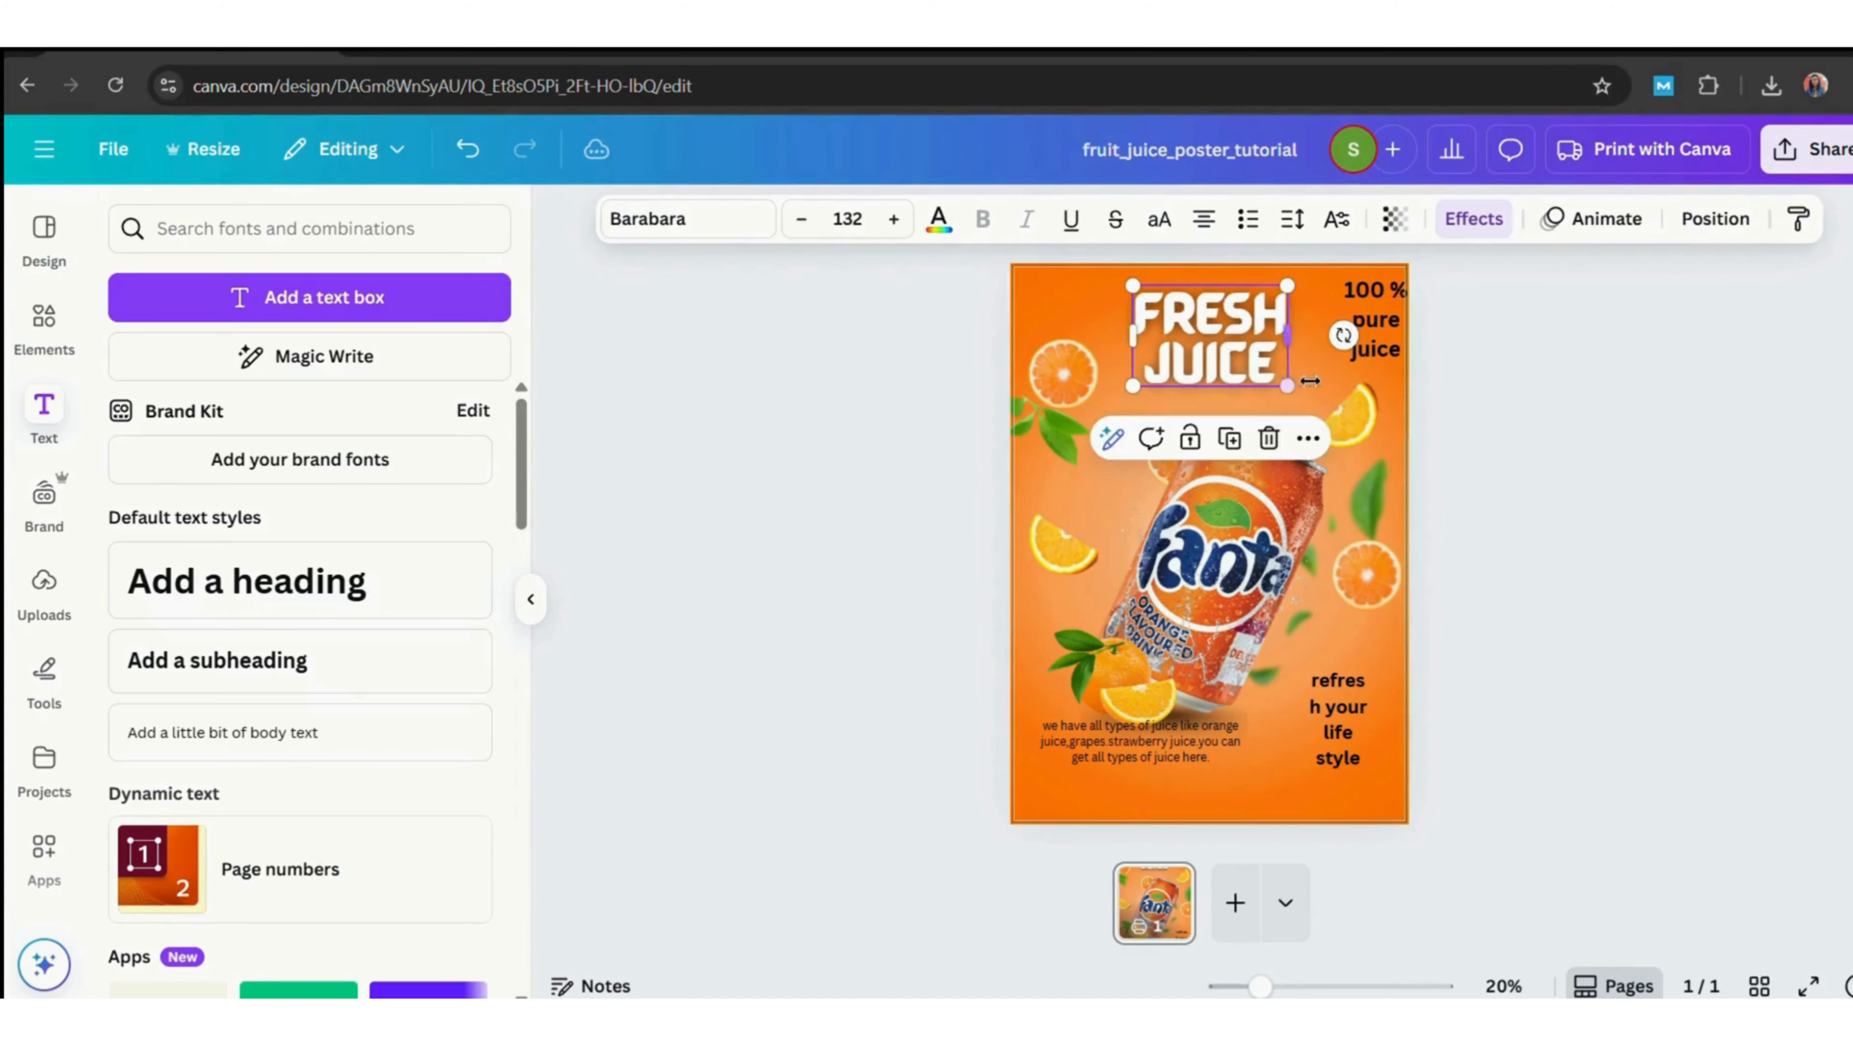
pyautogui.click(1192, 326)
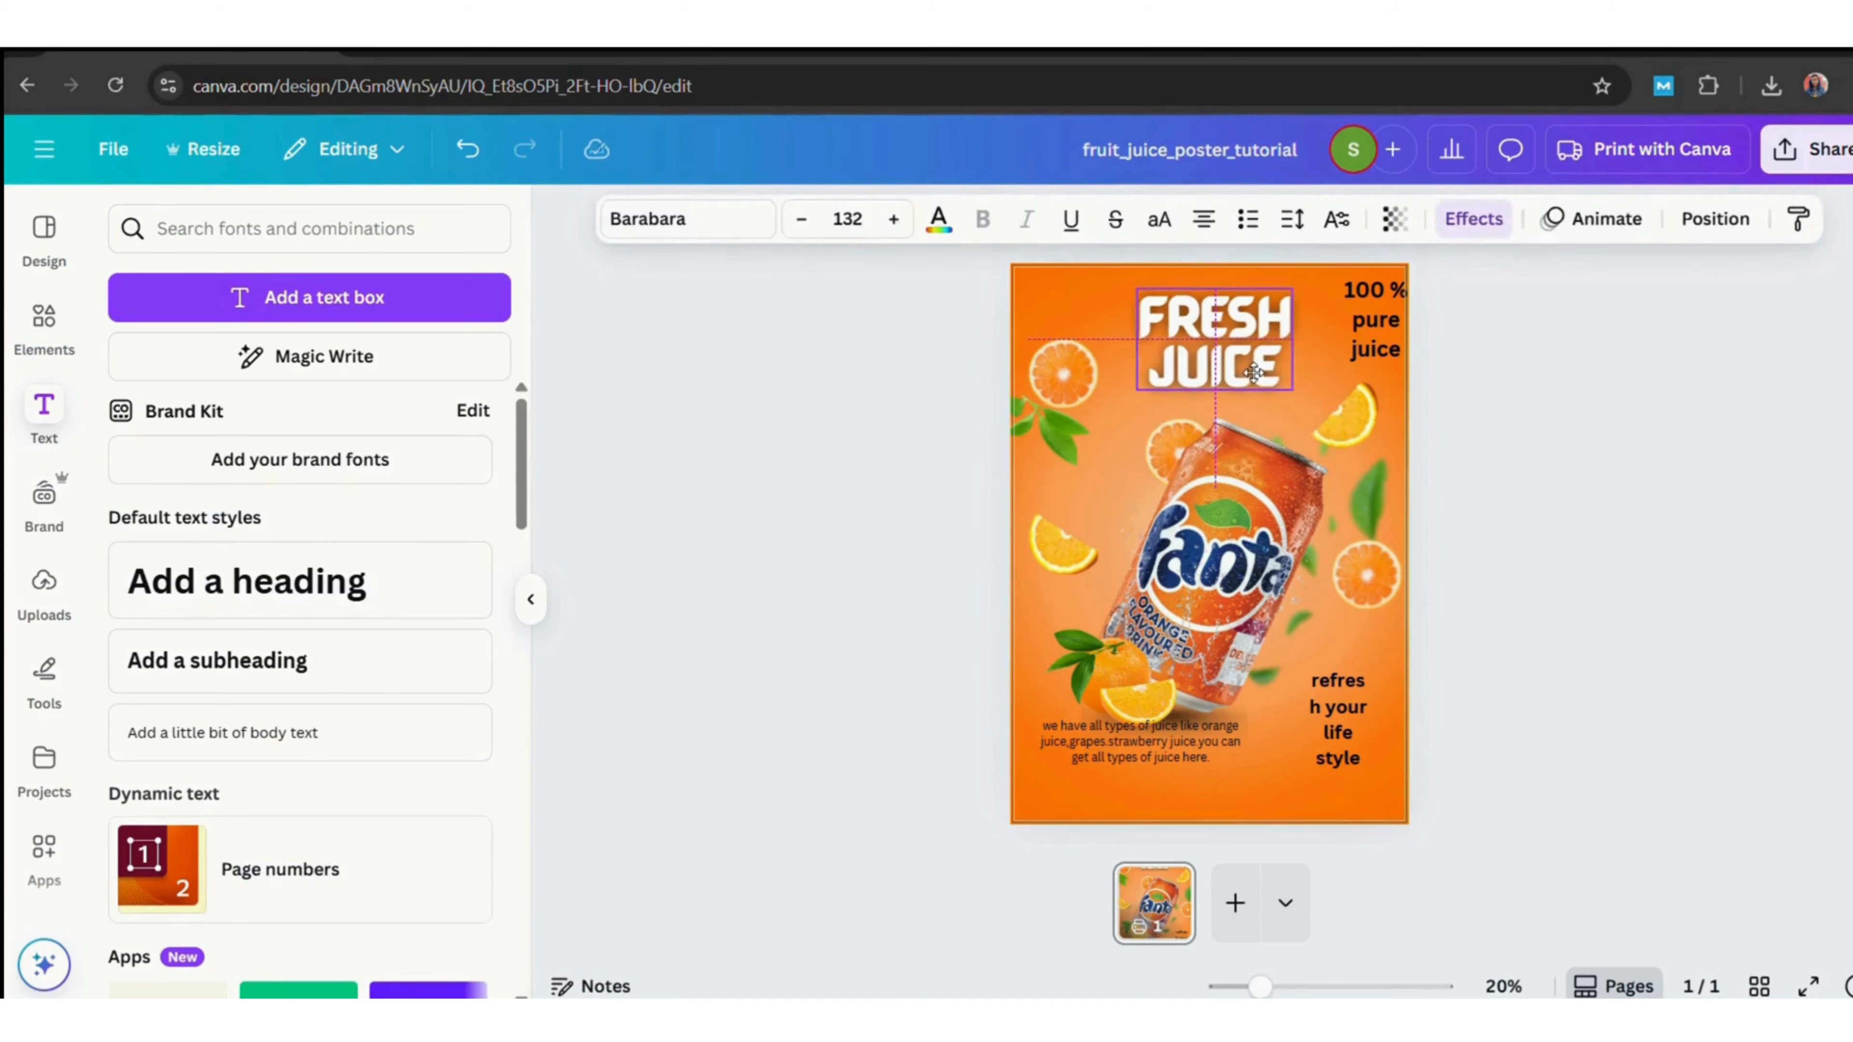
# Move the '100 % pure juice' text just below the heading and change its font to Oval.
pyautogui.click(1371, 321)
pyautogui.moveTo(1410, 321); pyautogui.dragTo(1220, 407)
pyautogui.click(745, 227)
pyautogui.click(310, 500)
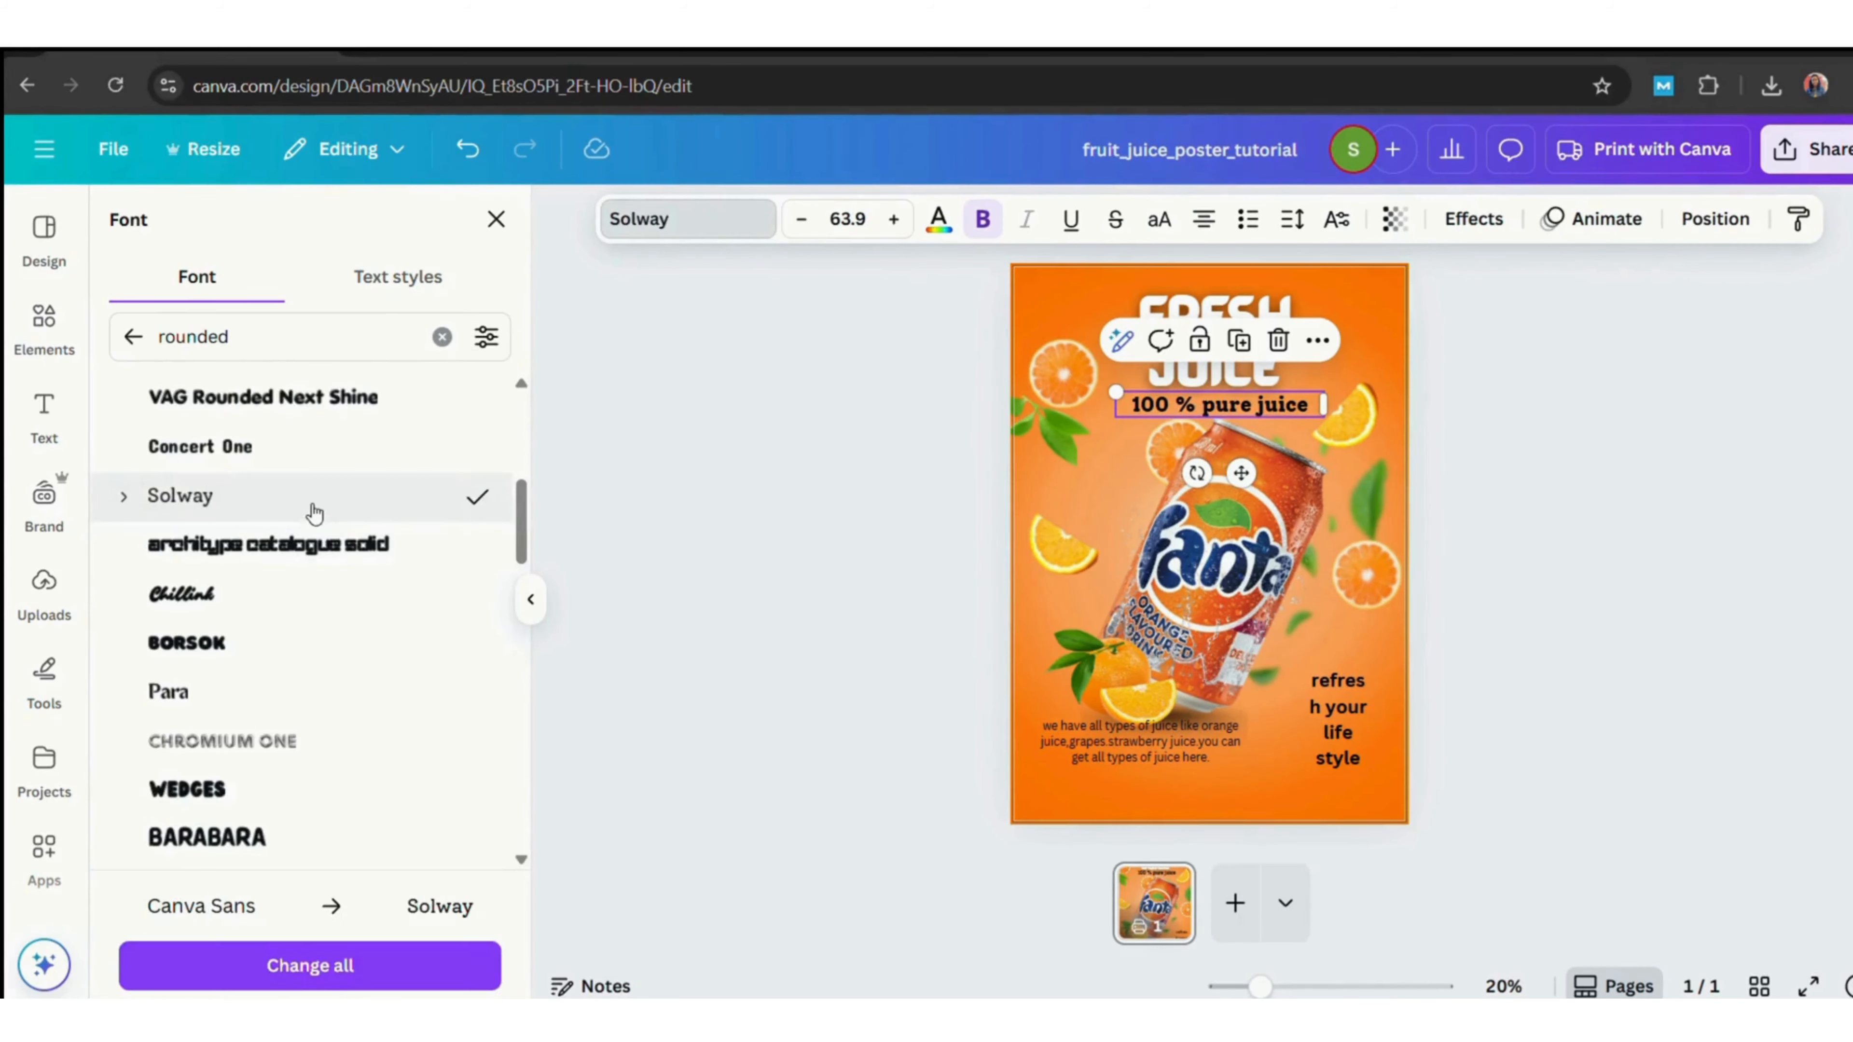
pyautogui.moveTo(523, 516); pyautogui.dragTo(526, 592)
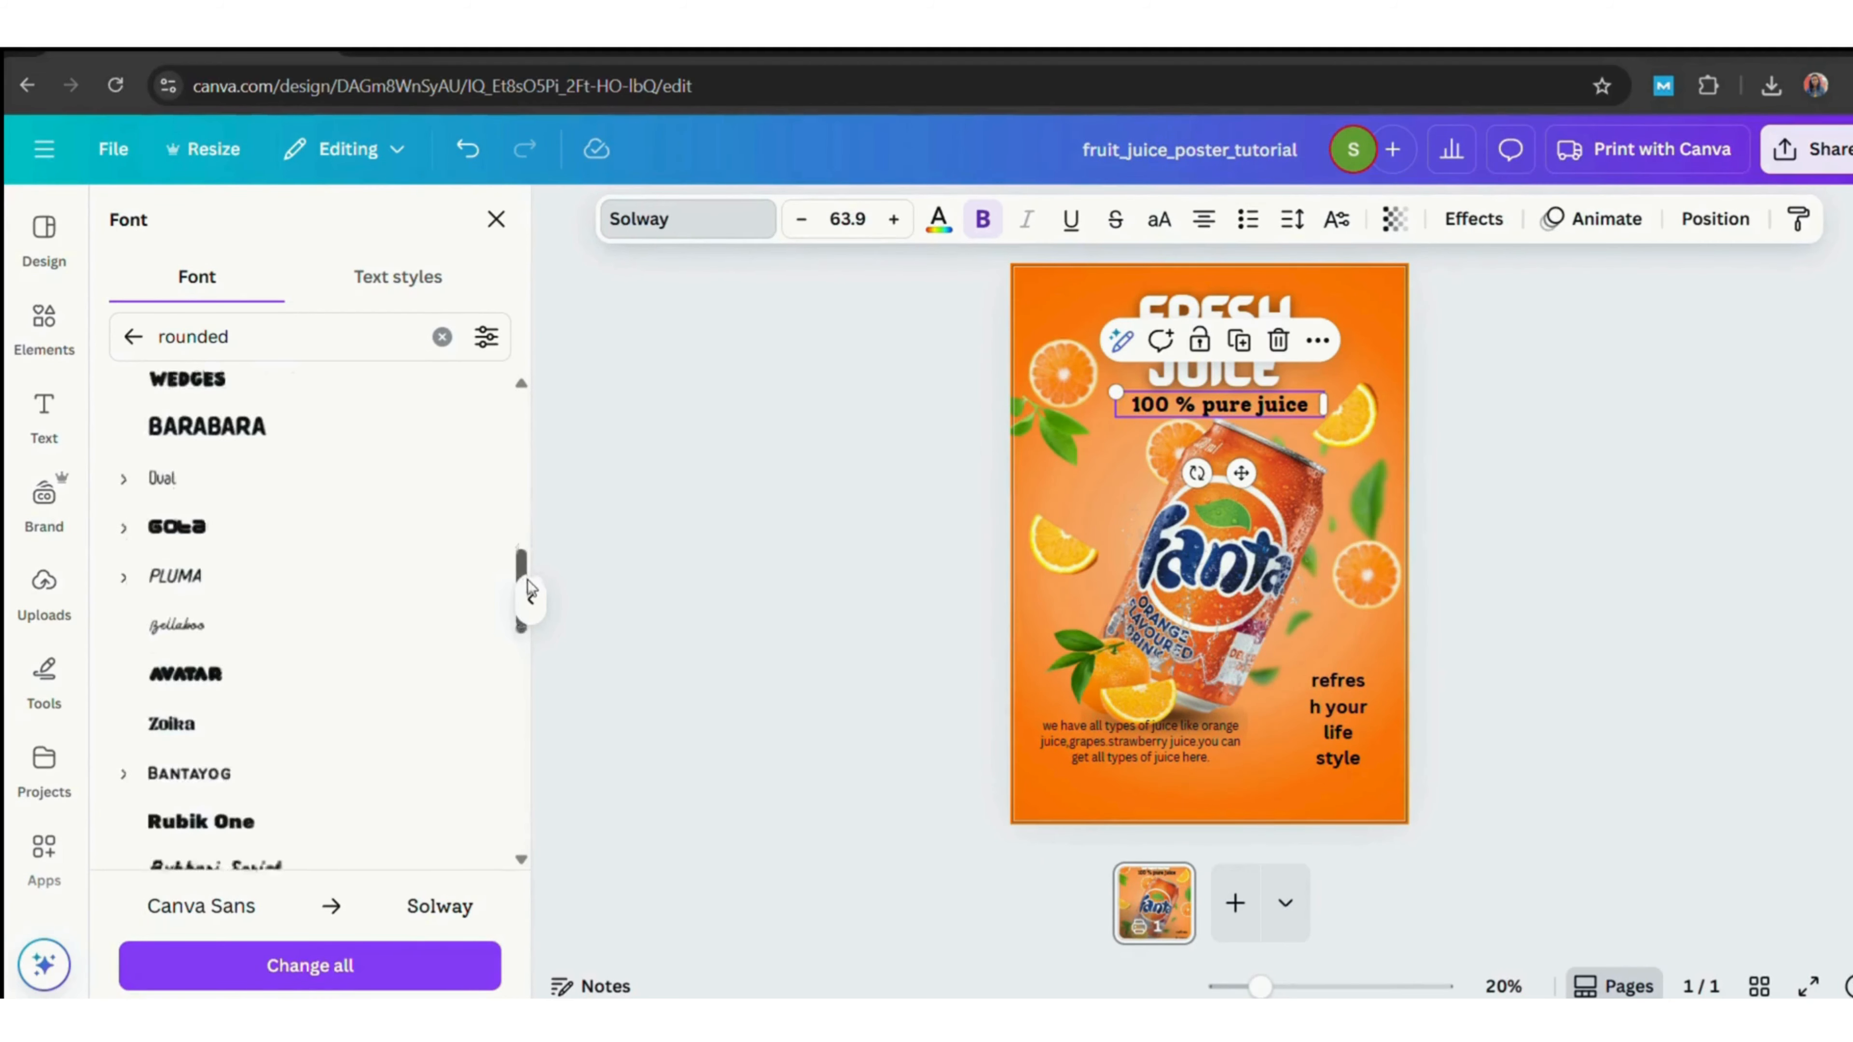
pyautogui.click(211, 415)
# Narrow the '100 % pure juice' text box and set its text colour to dark green.
pyautogui.moveTo(1323, 403); pyautogui.dragTo(1249, 403)
pyautogui.click(940, 219)
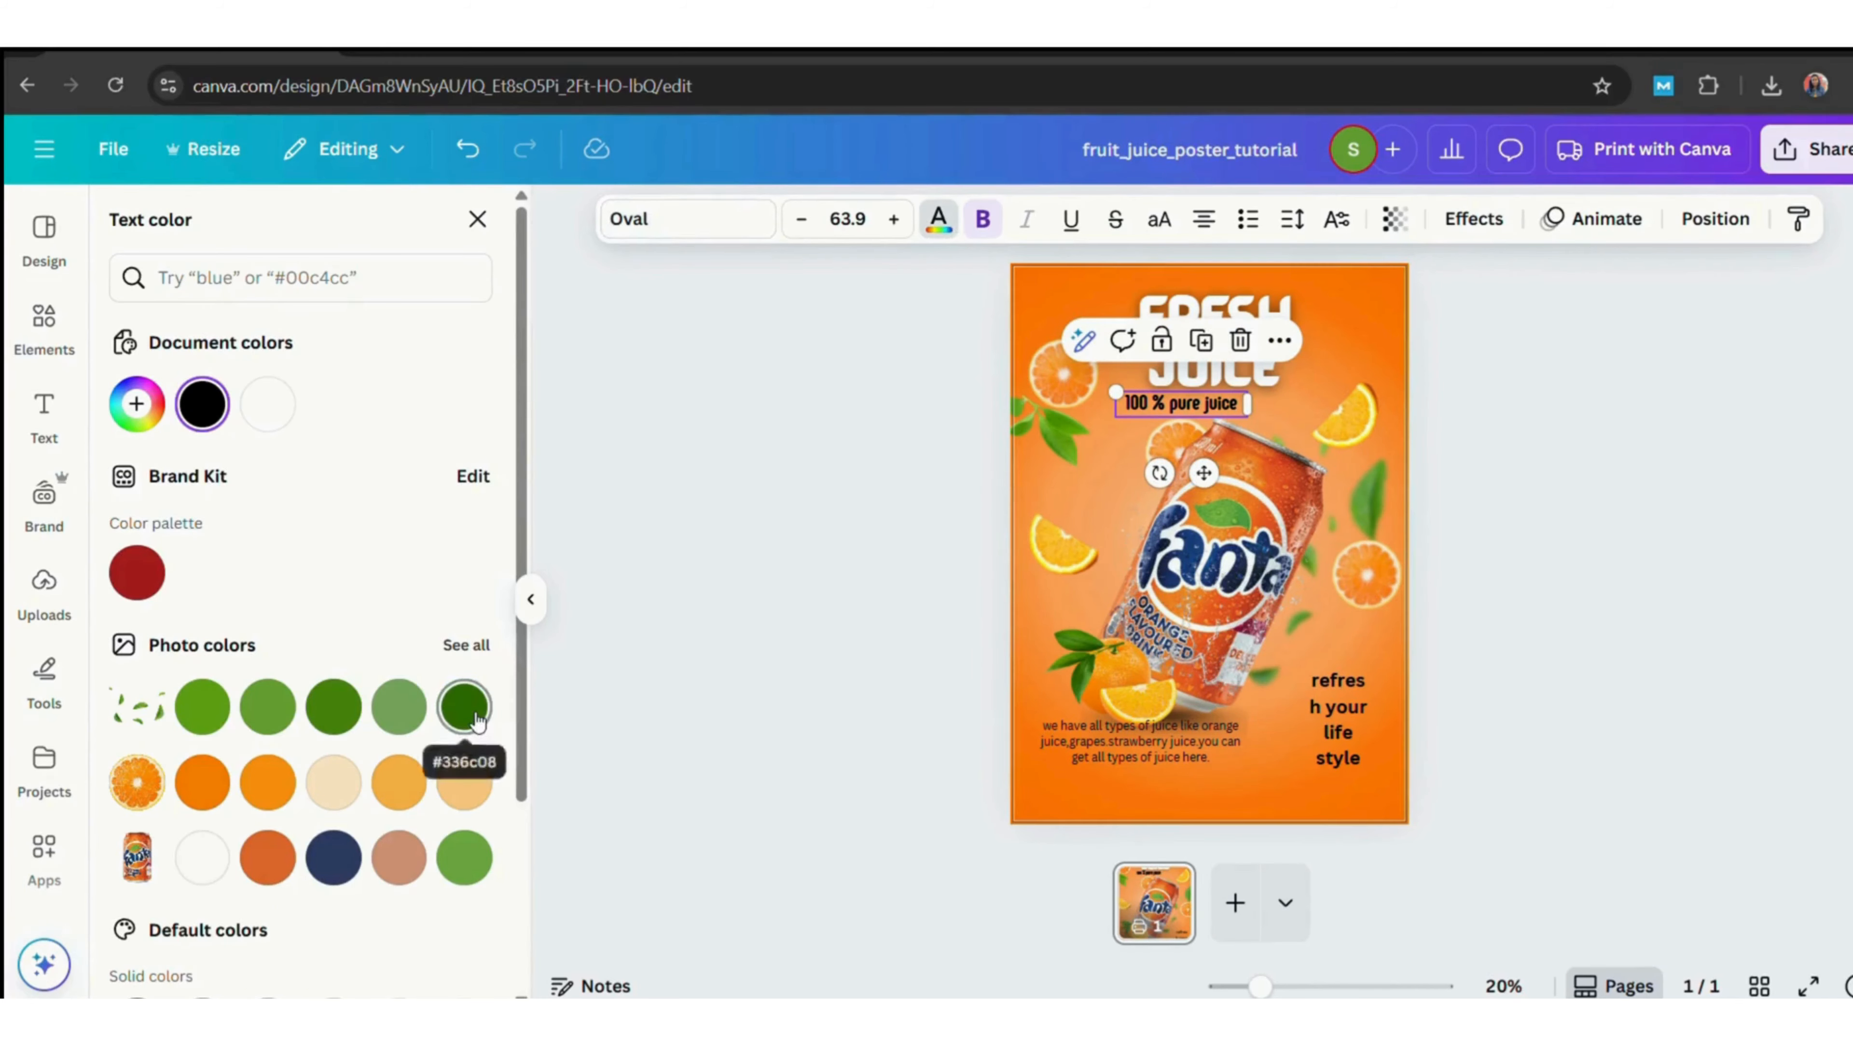
pyautogui.click(464, 706)
pyautogui.click(268, 859)
pyautogui.click(464, 707)
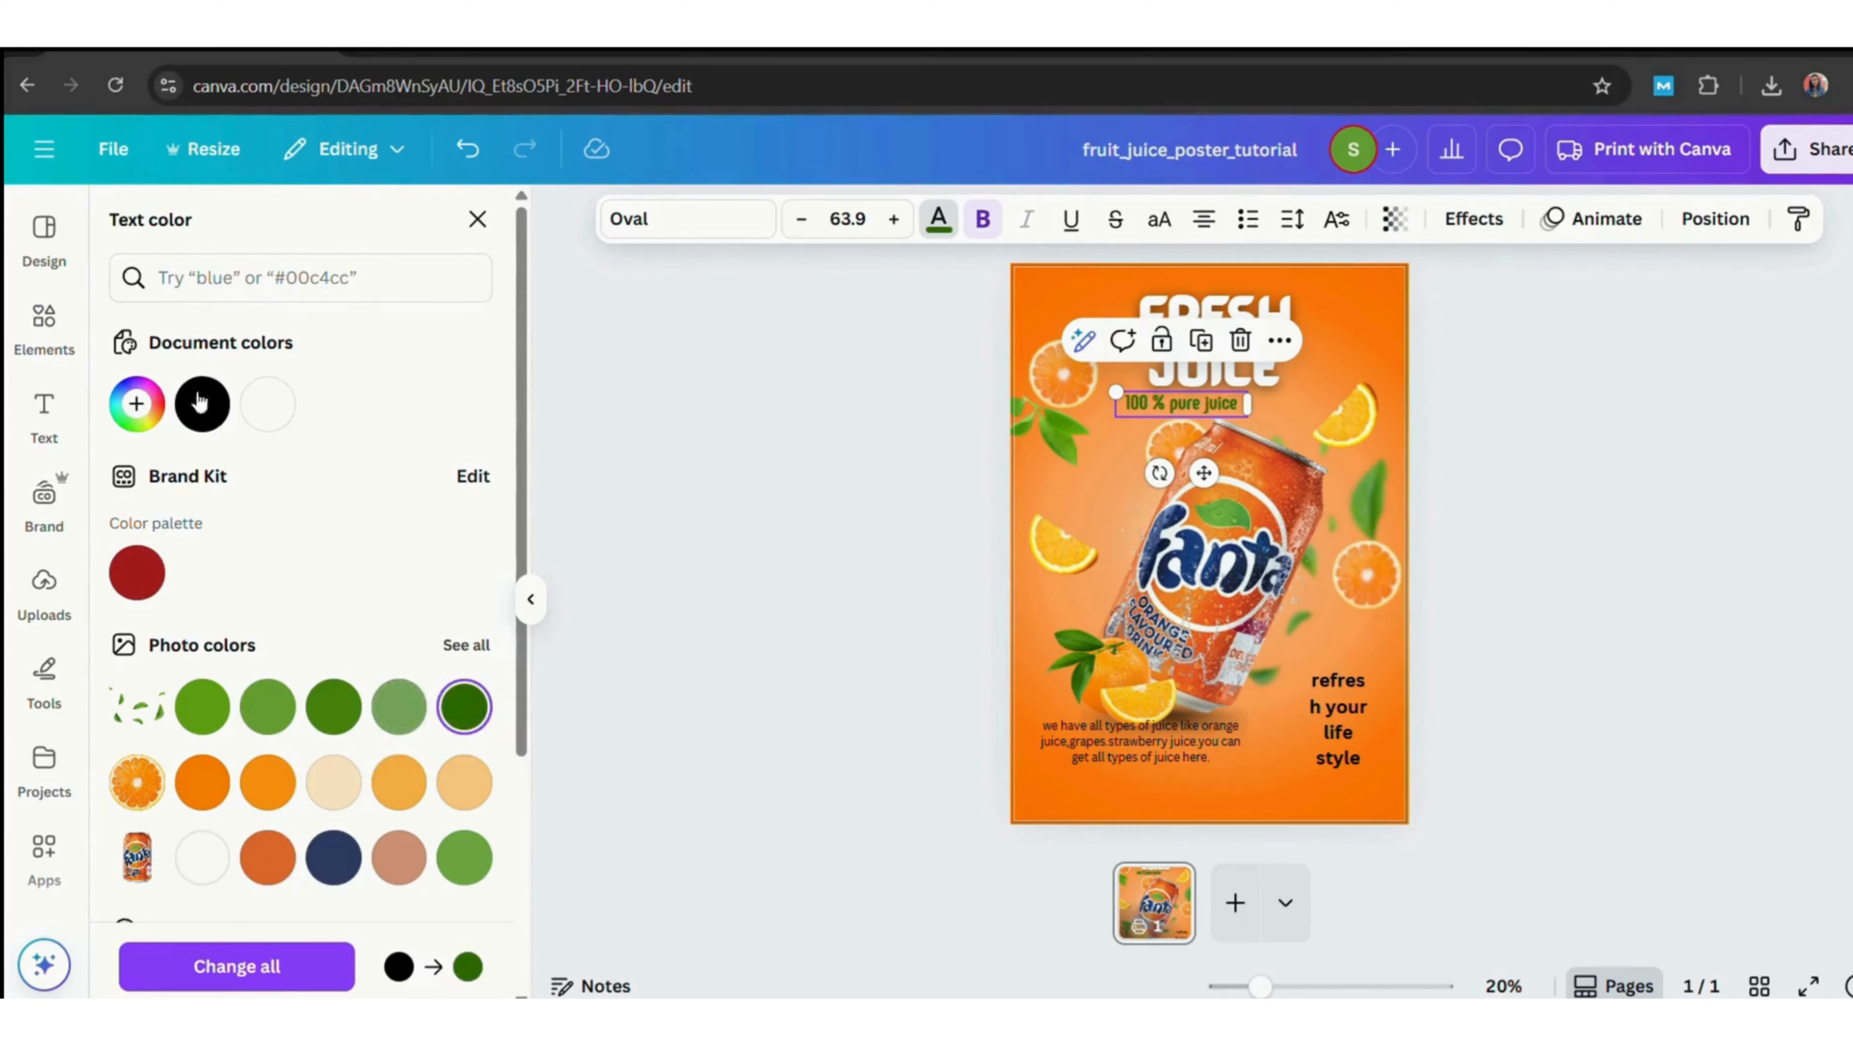
pyautogui.click(136, 403)
pyautogui.moveTo(447, 538); pyautogui.dragTo(496, 538)
# Reduce the '100 % pure juice' font size slightly and move it up snugly under the heading.
pyautogui.click(801, 221)
pyautogui.click(801, 220)
pyautogui.click(801, 221)
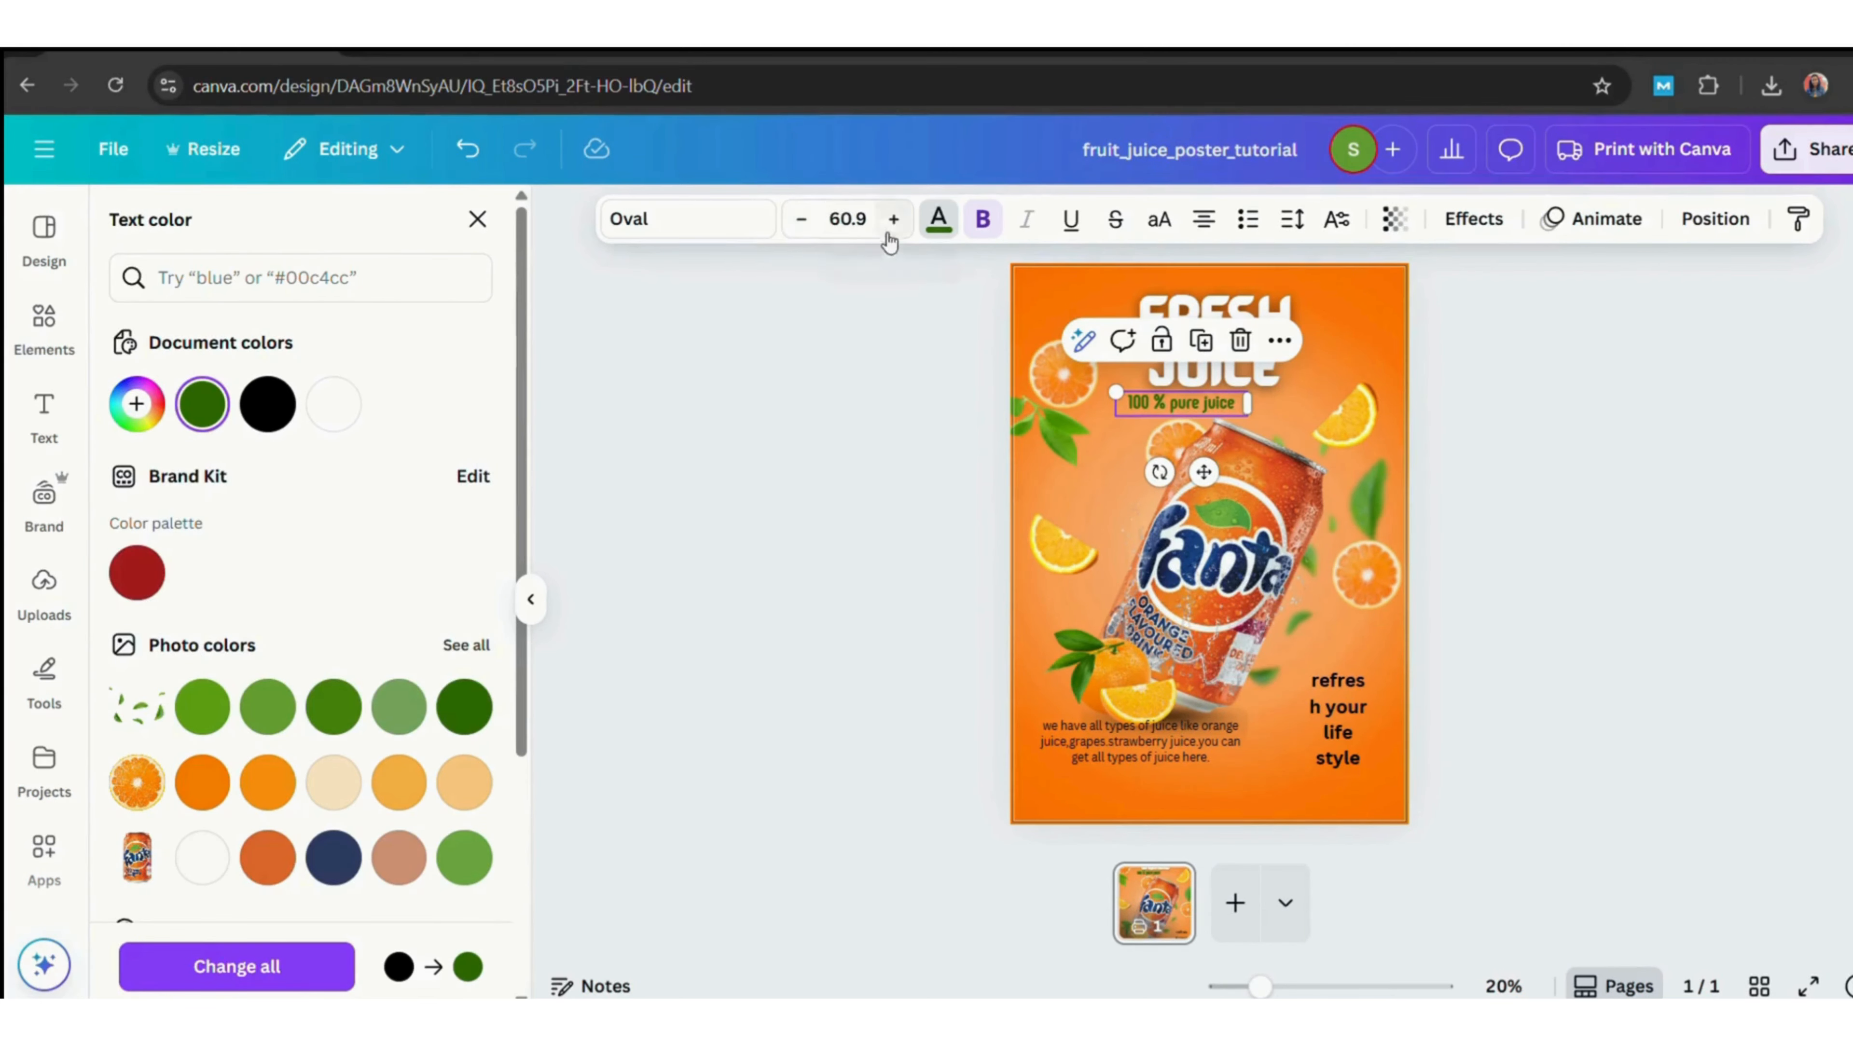
pyautogui.click(892, 221)
pyautogui.click(892, 220)
pyautogui.click(871, 435)
pyautogui.moveTo(1218, 411)
pyautogui.mouseDown()
pyautogui.moveTo(1249, 409)
pyautogui.moveTo(1221, 383)
pyautogui.mouseUp()
pyautogui.click(1483, 395)
pyautogui.click(1220, 368)
pyautogui.click(1463, 409)
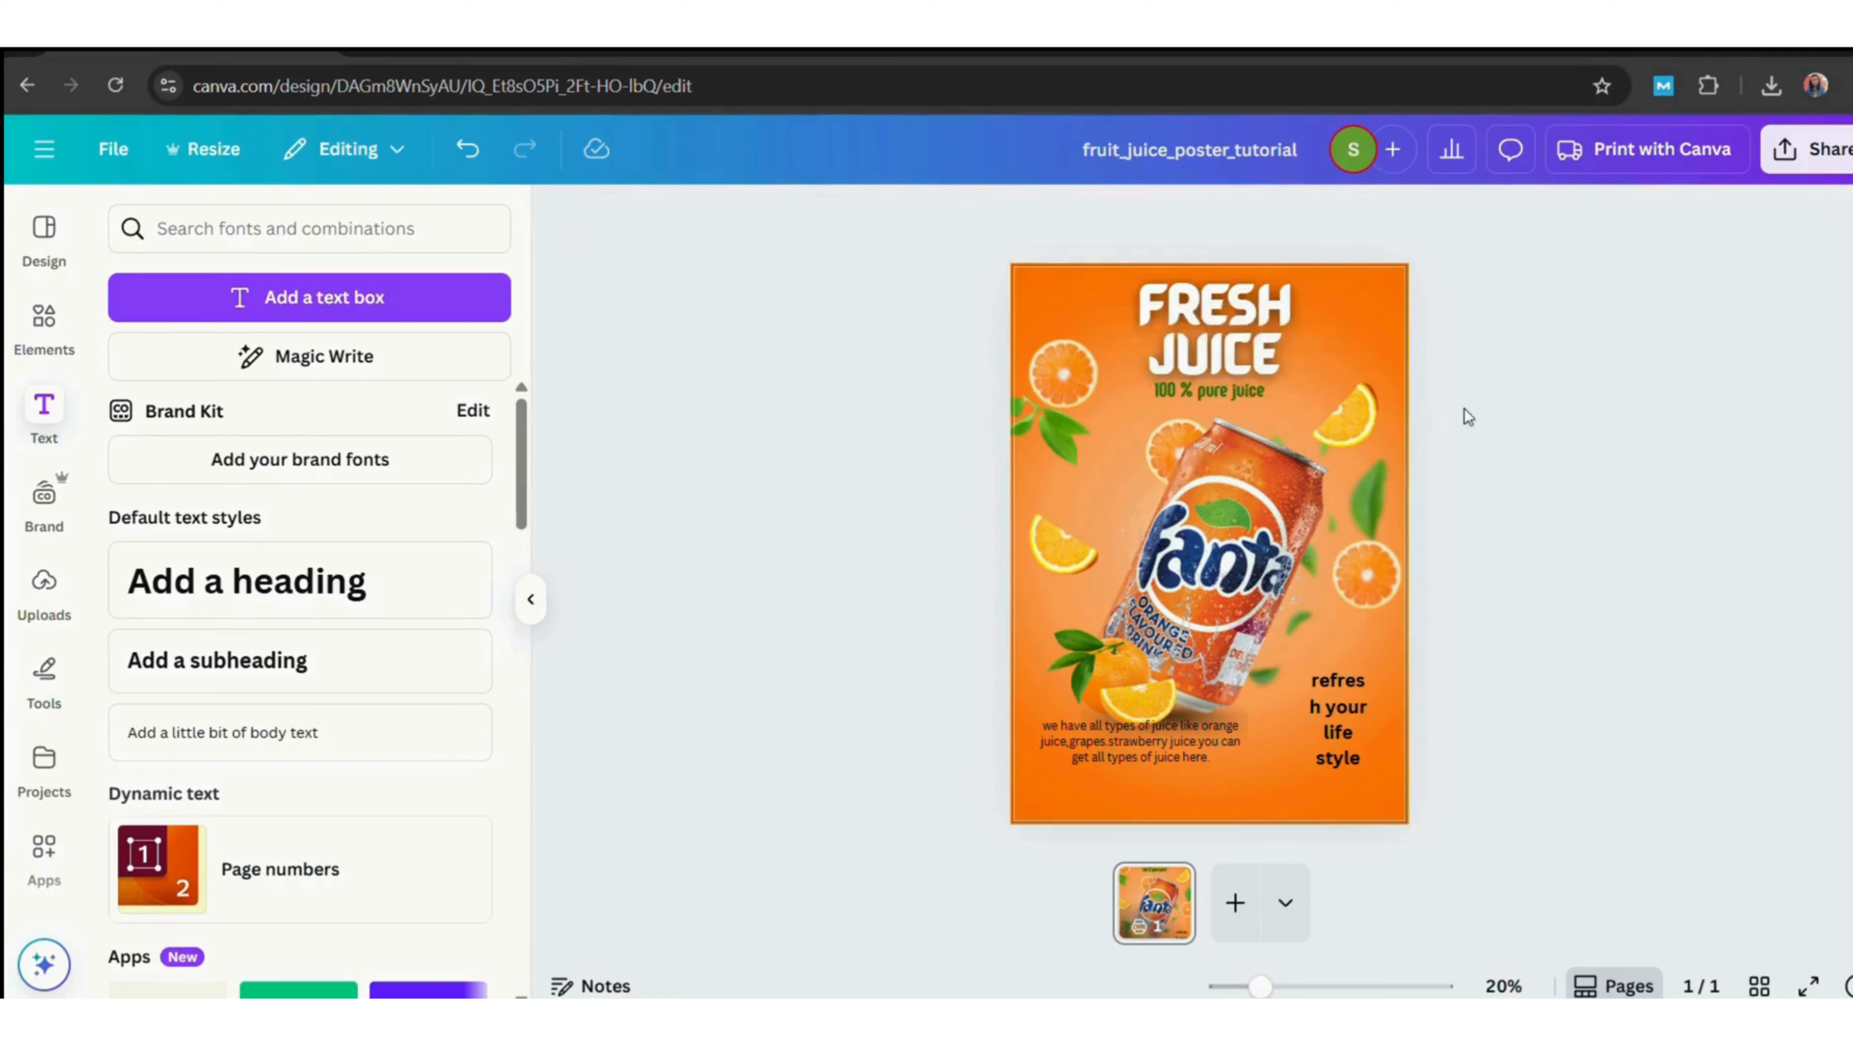
# Change the 'refresh your life style' slogan's font, trying Zoika and settling on The Seasons.
pyautogui.click(1211, 397)
pyautogui.click(1353, 744)
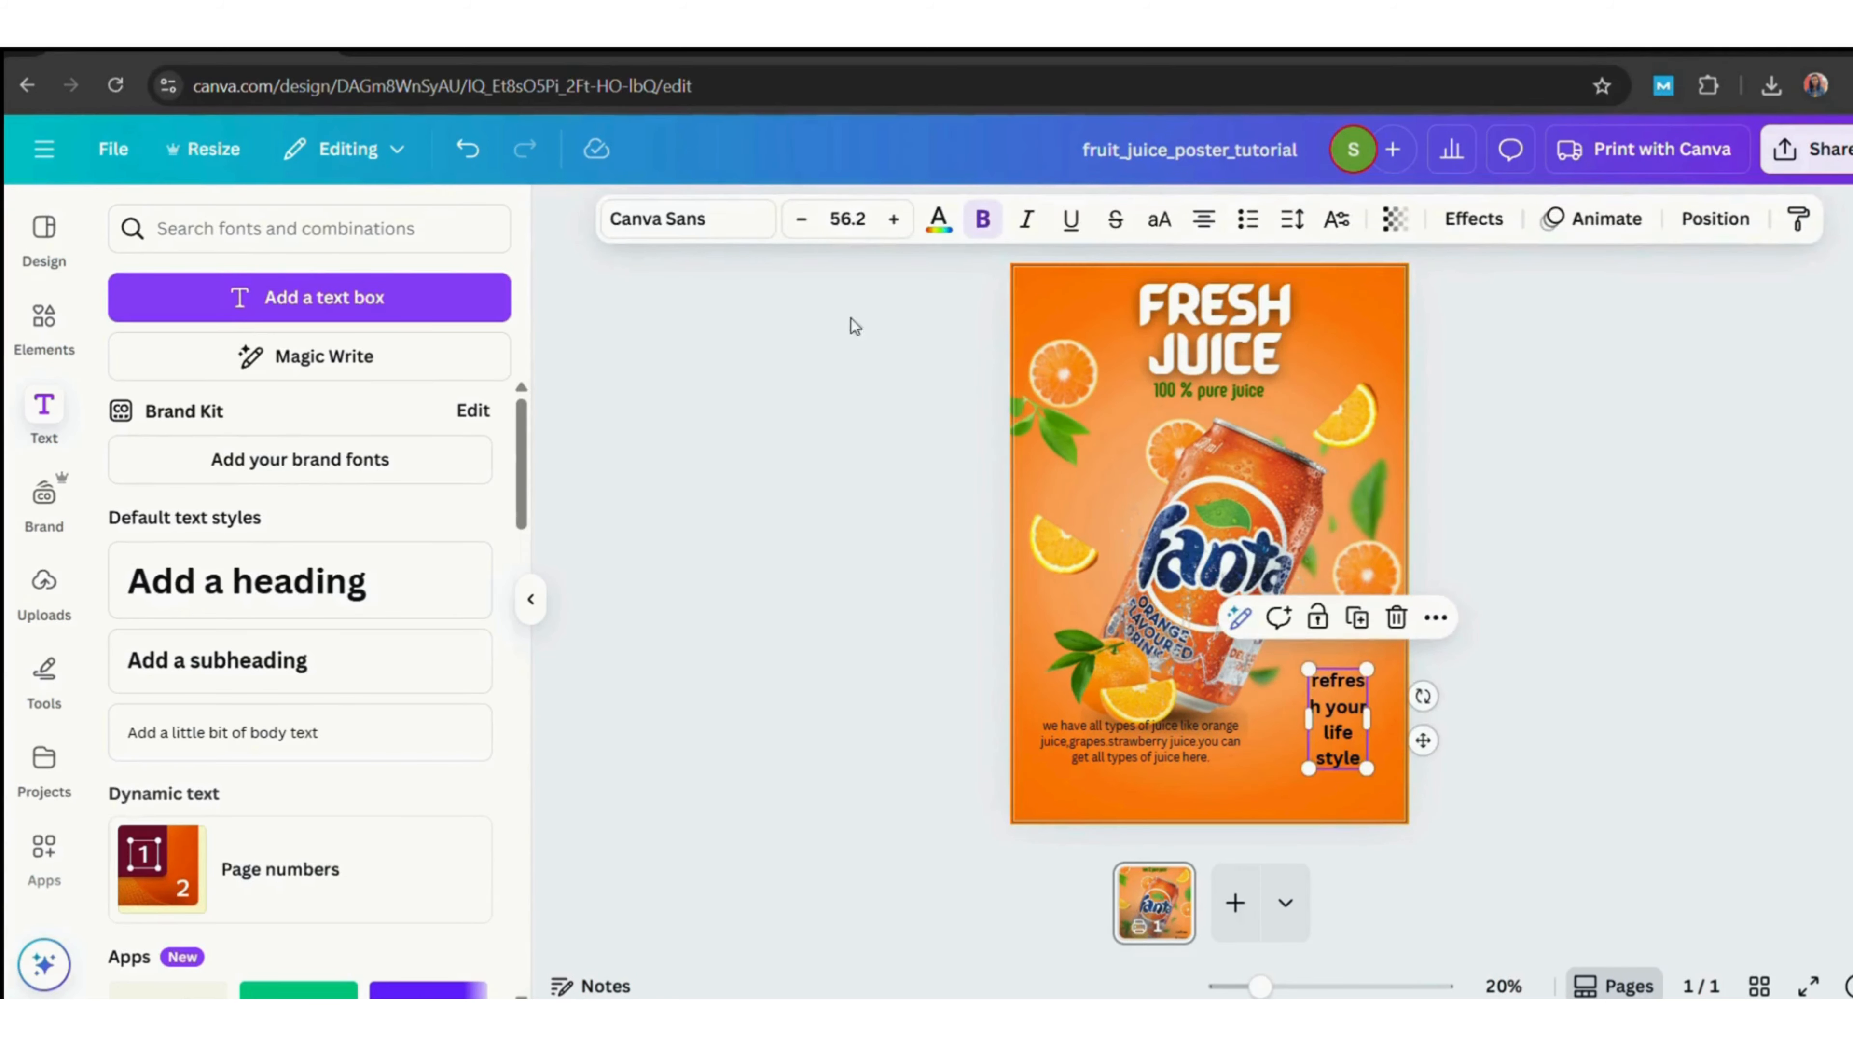
pyautogui.click(657, 218)
pyautogui.click(230, 664)
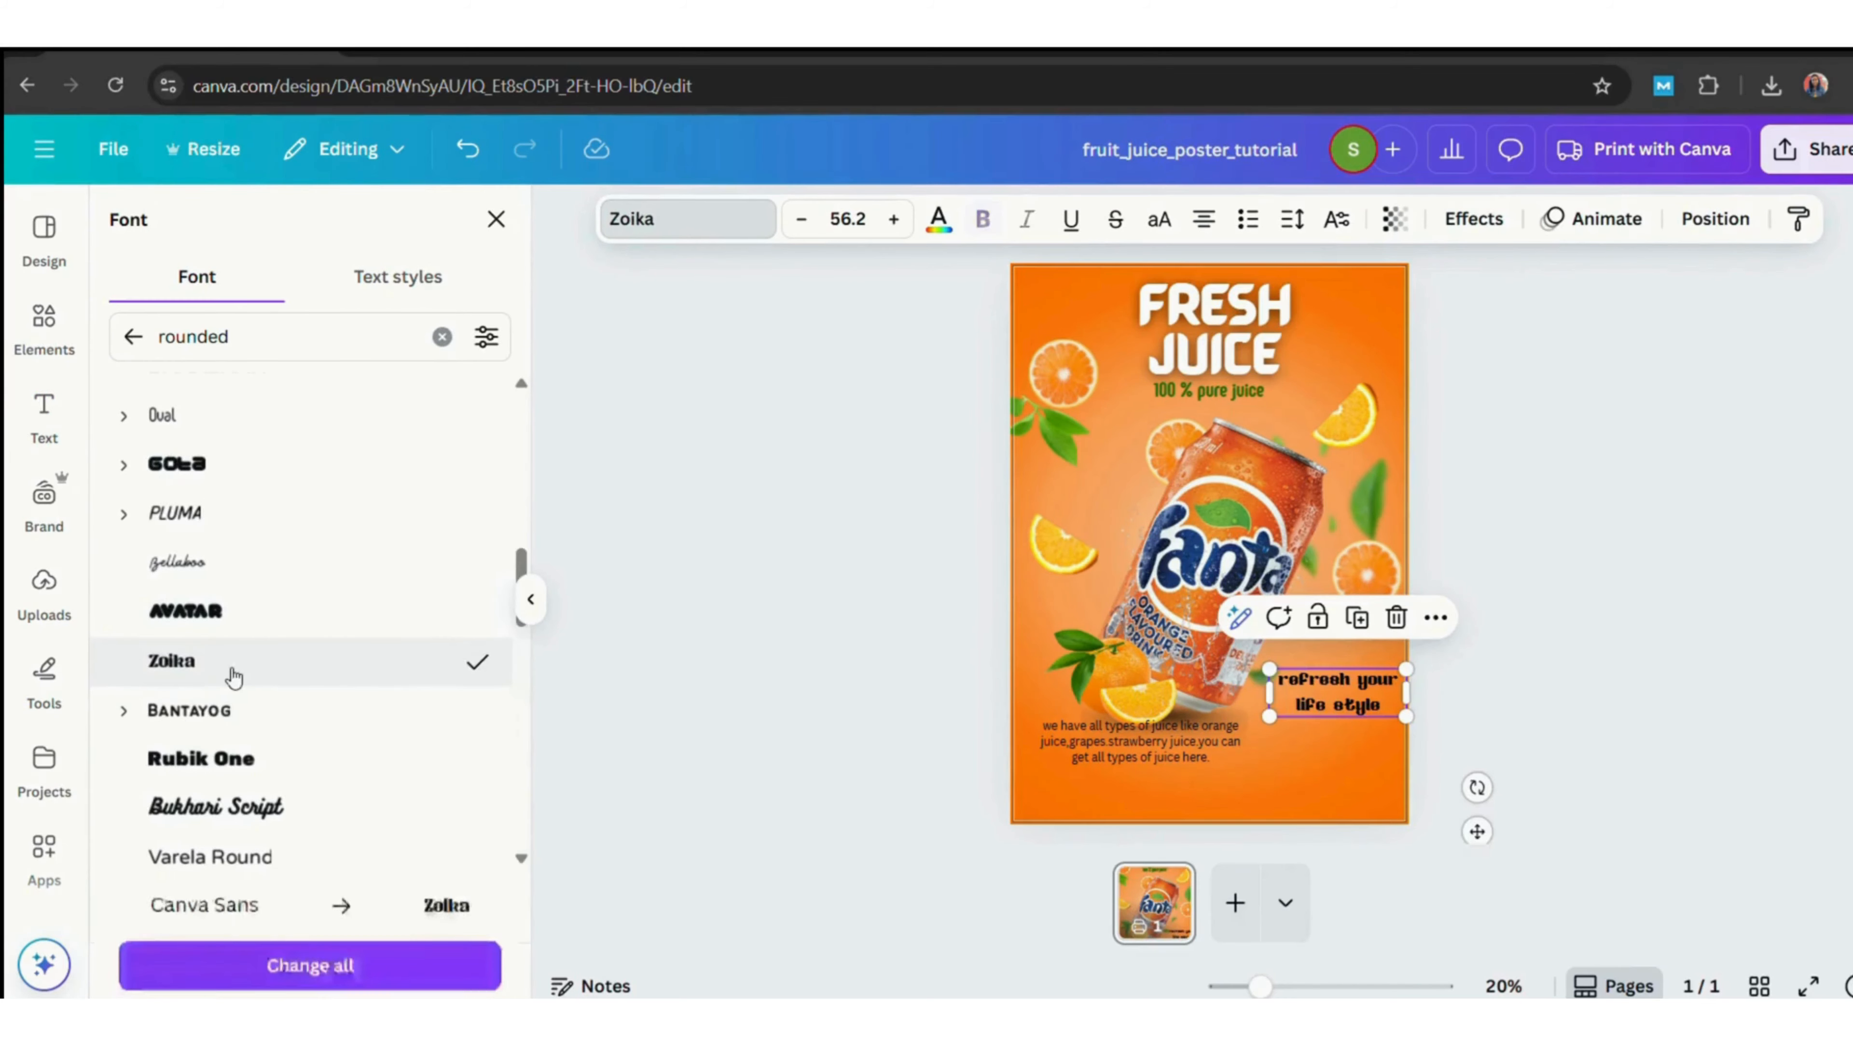
pyautogui.scroll(10, 428, 803)
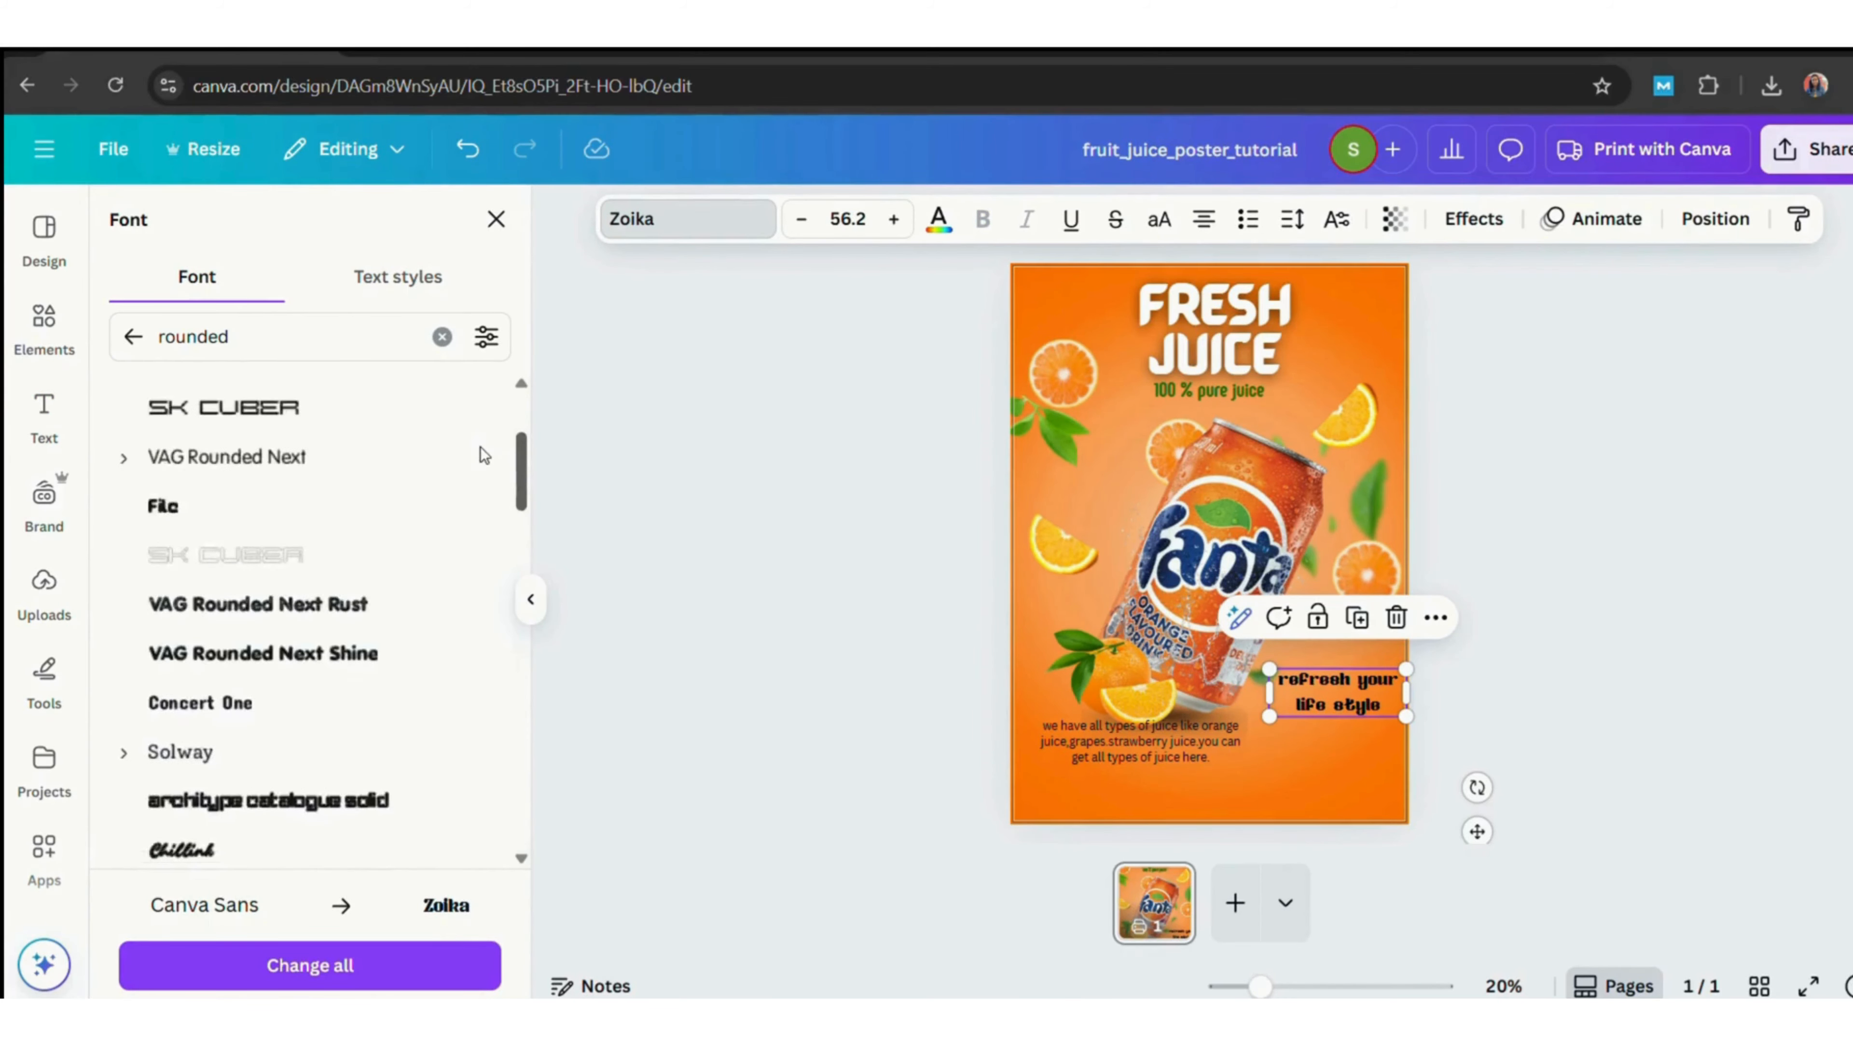
pyautogui.click(133, 336)
pyautogui.moveTo(529, 433); pyautogui.dragTo(573, 772)
pyautogui.click(320, 615)
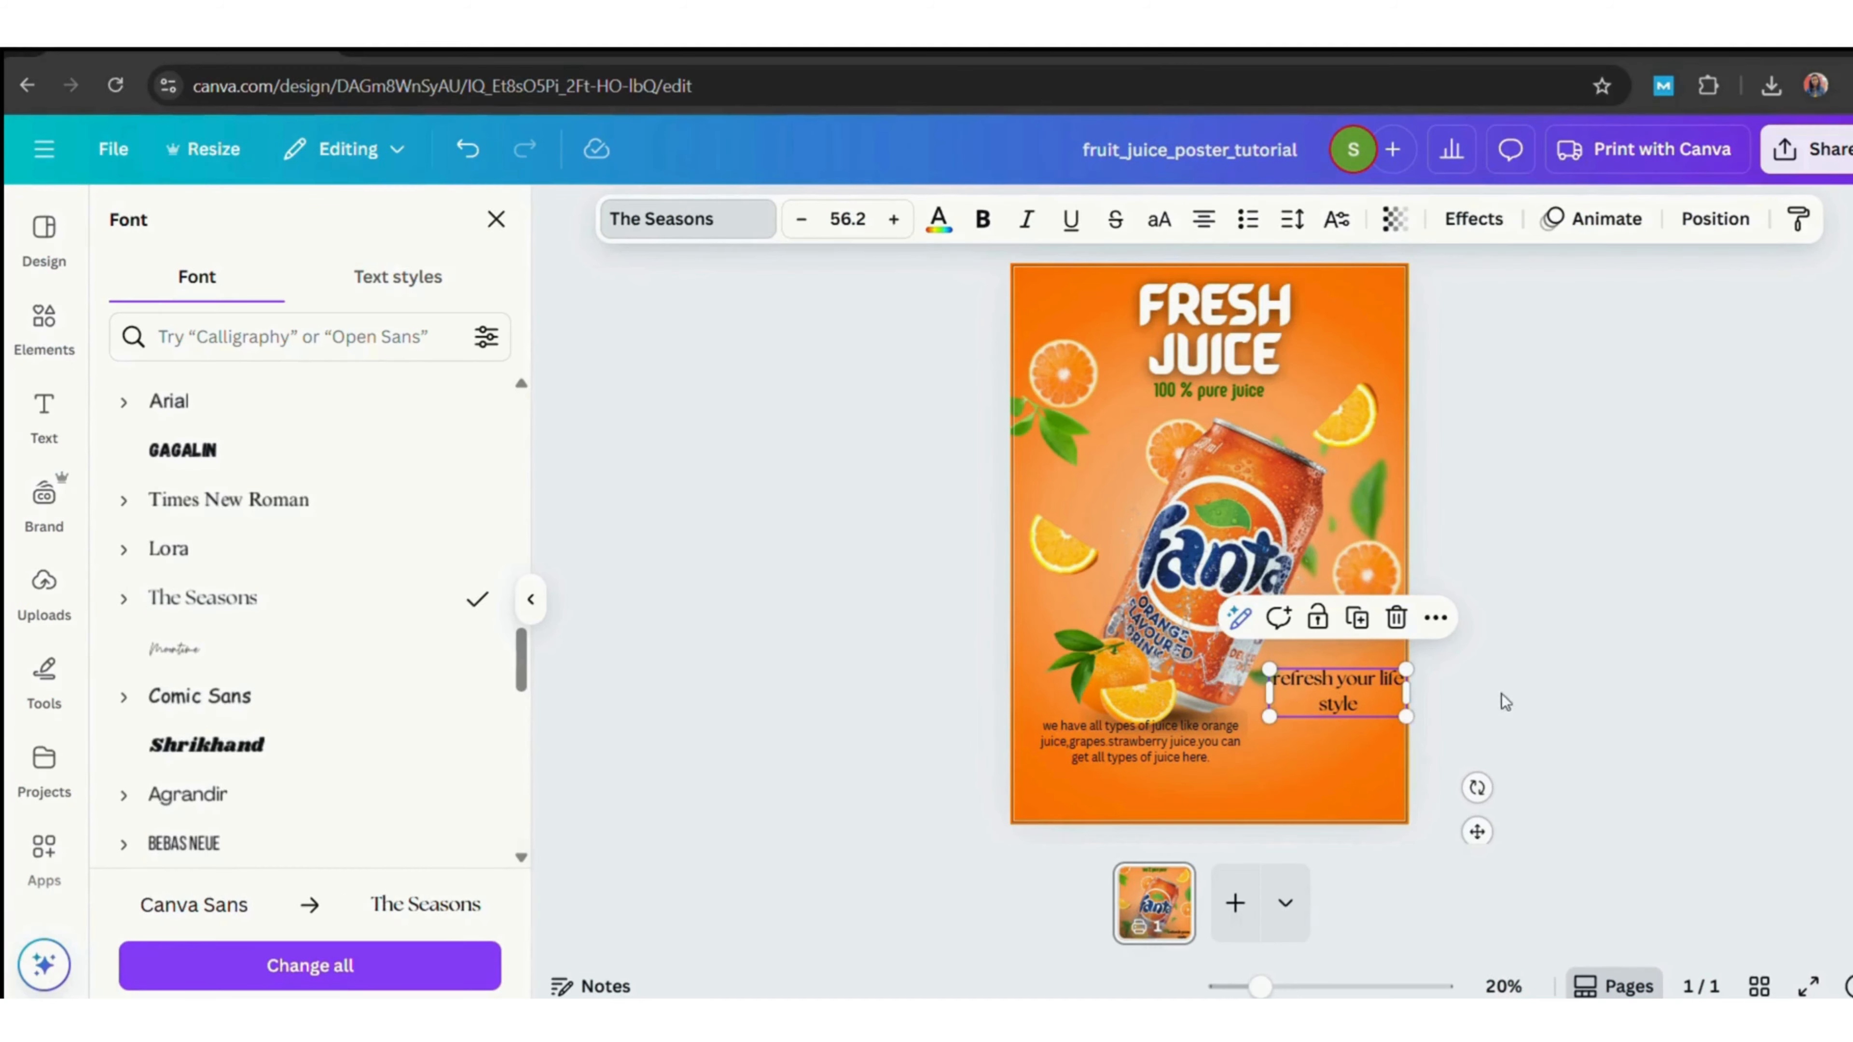
# Capitalise the slogan to read 'Refresh Your Life Style' and move it lower beside the body text.
pyautogui.click(1500, 679)
pyautogui.click(1291, 690)
pyautogui.click(1295, 690)
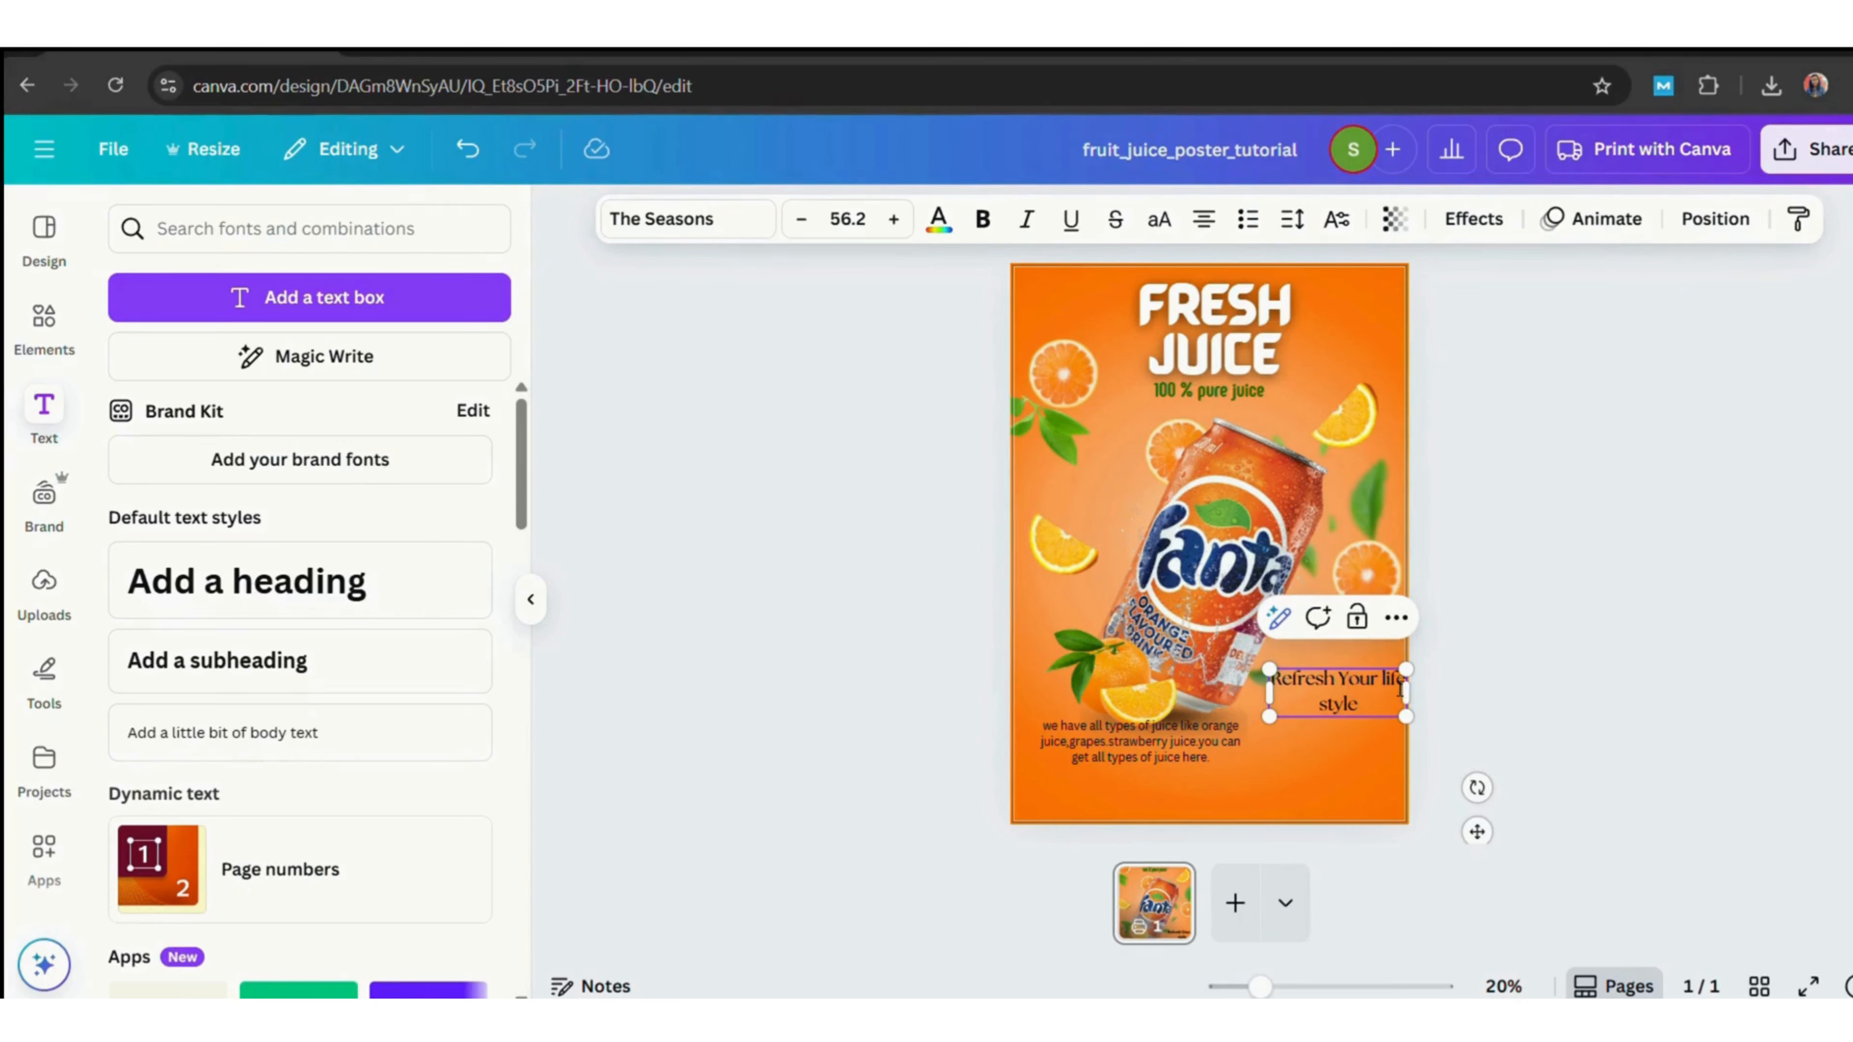
pyautogui.press('BackSpace')
pyautogui.write('L')
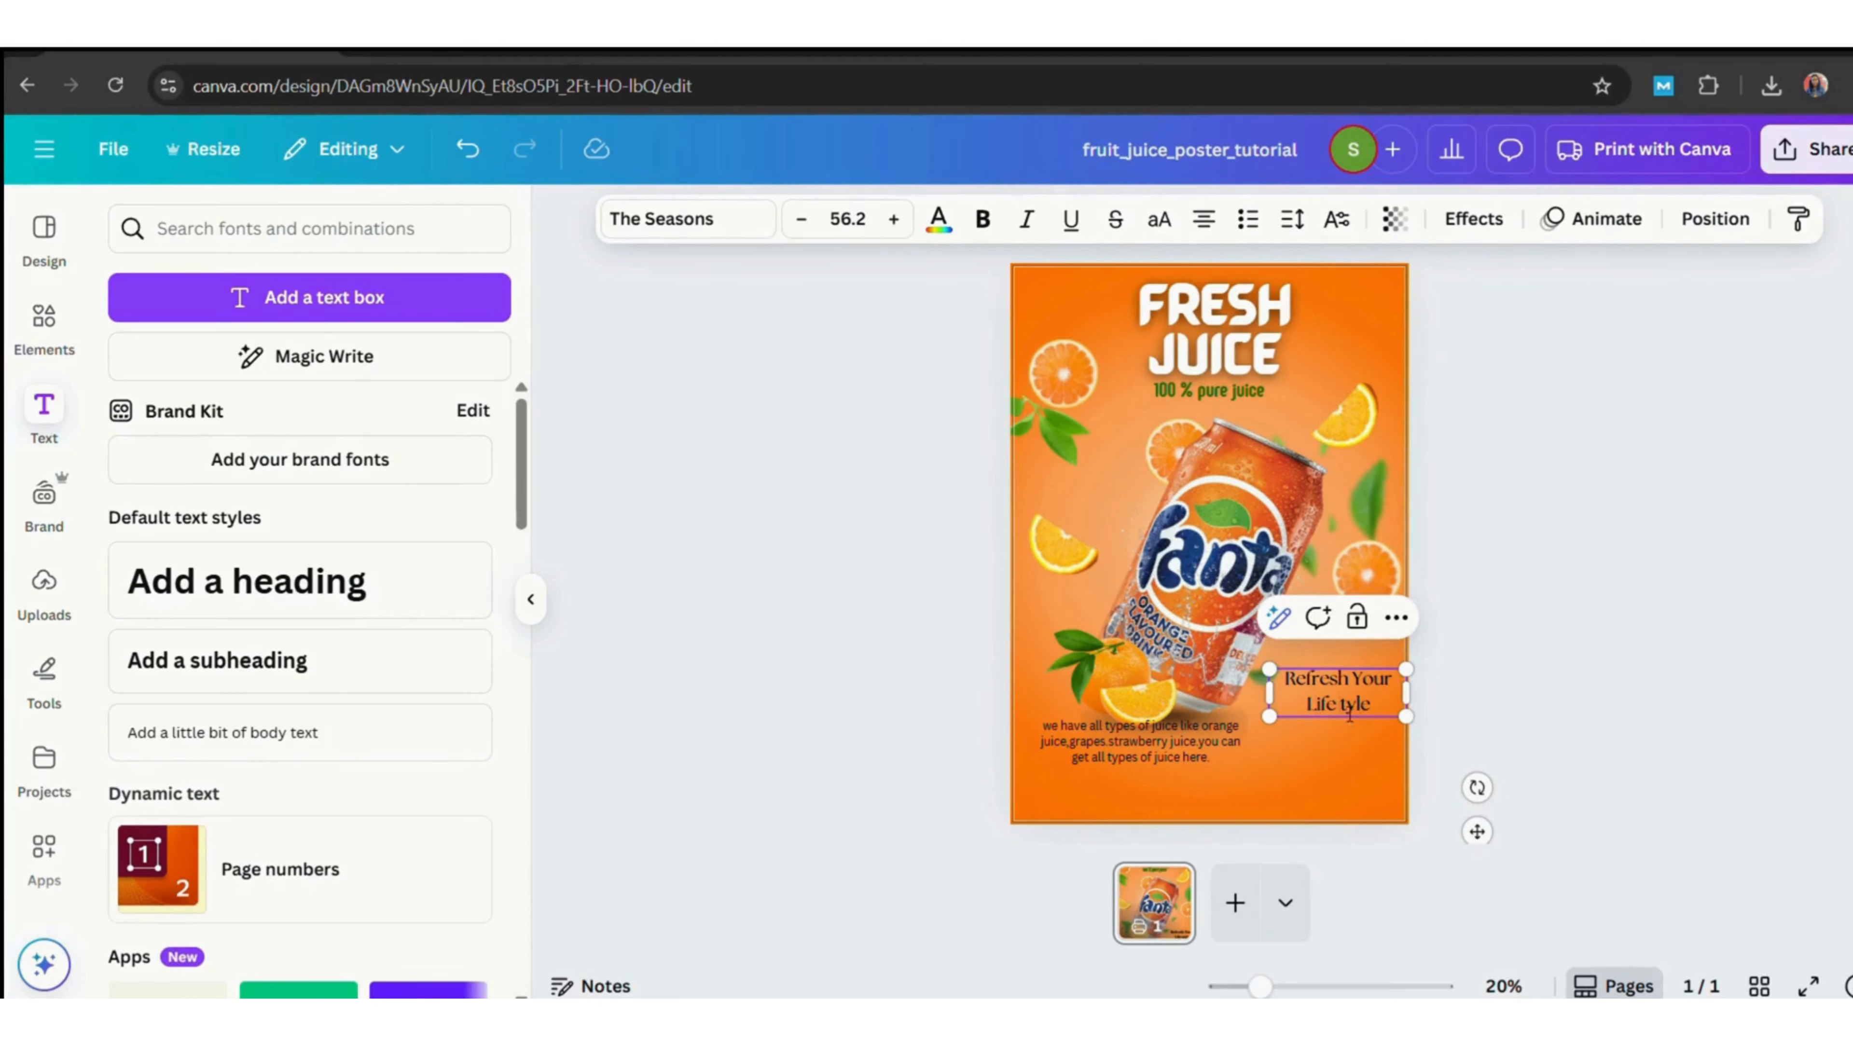
pyautogui.click(1503, 677)
pyautogui.moveTo(1327, 692); pyautogui.dragTo(1324, 741)
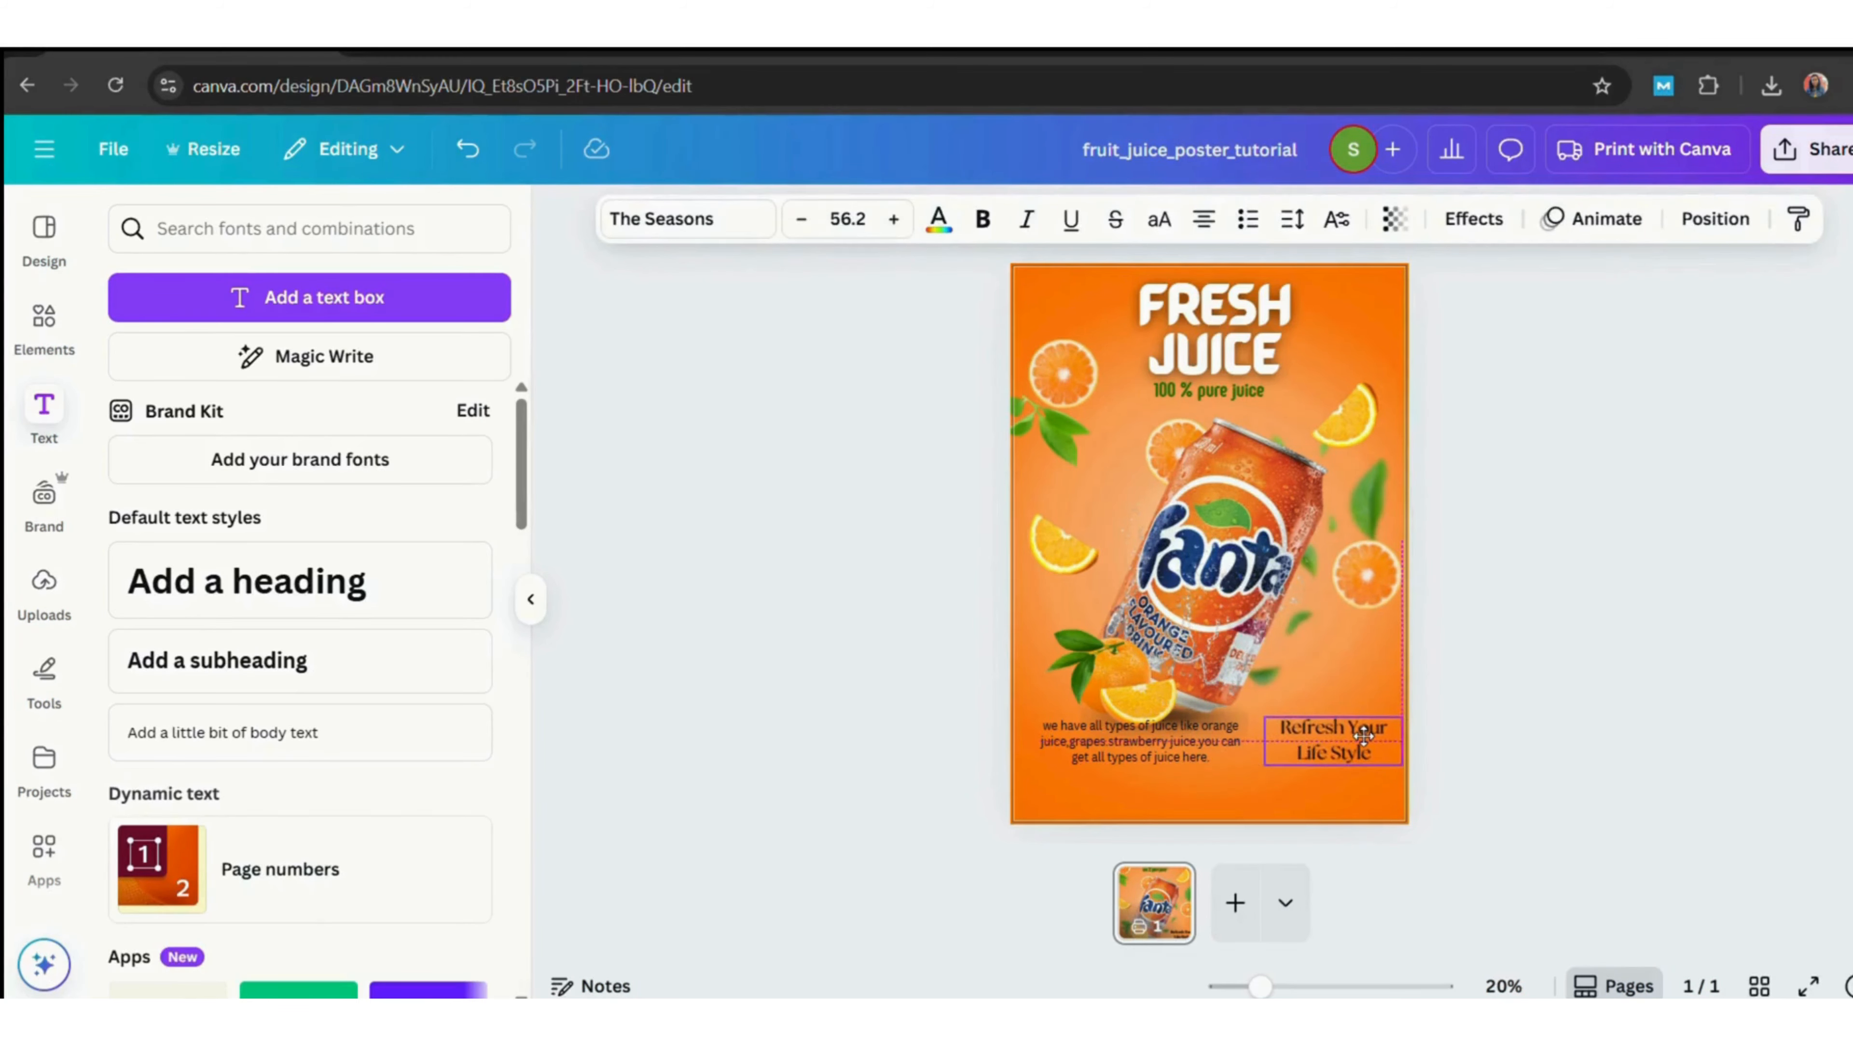
# Try several fonts on the body text paragraph and settle on Cormorant Garamond.
pyautogui.click(1172, 726)
pyautogui.click(685, 219)
pyautogui.moveTo(522, 620); pyautogui.dragTo(544, 783)
pyautogui.click(261, 642)
pyautogui.click(244, 742)
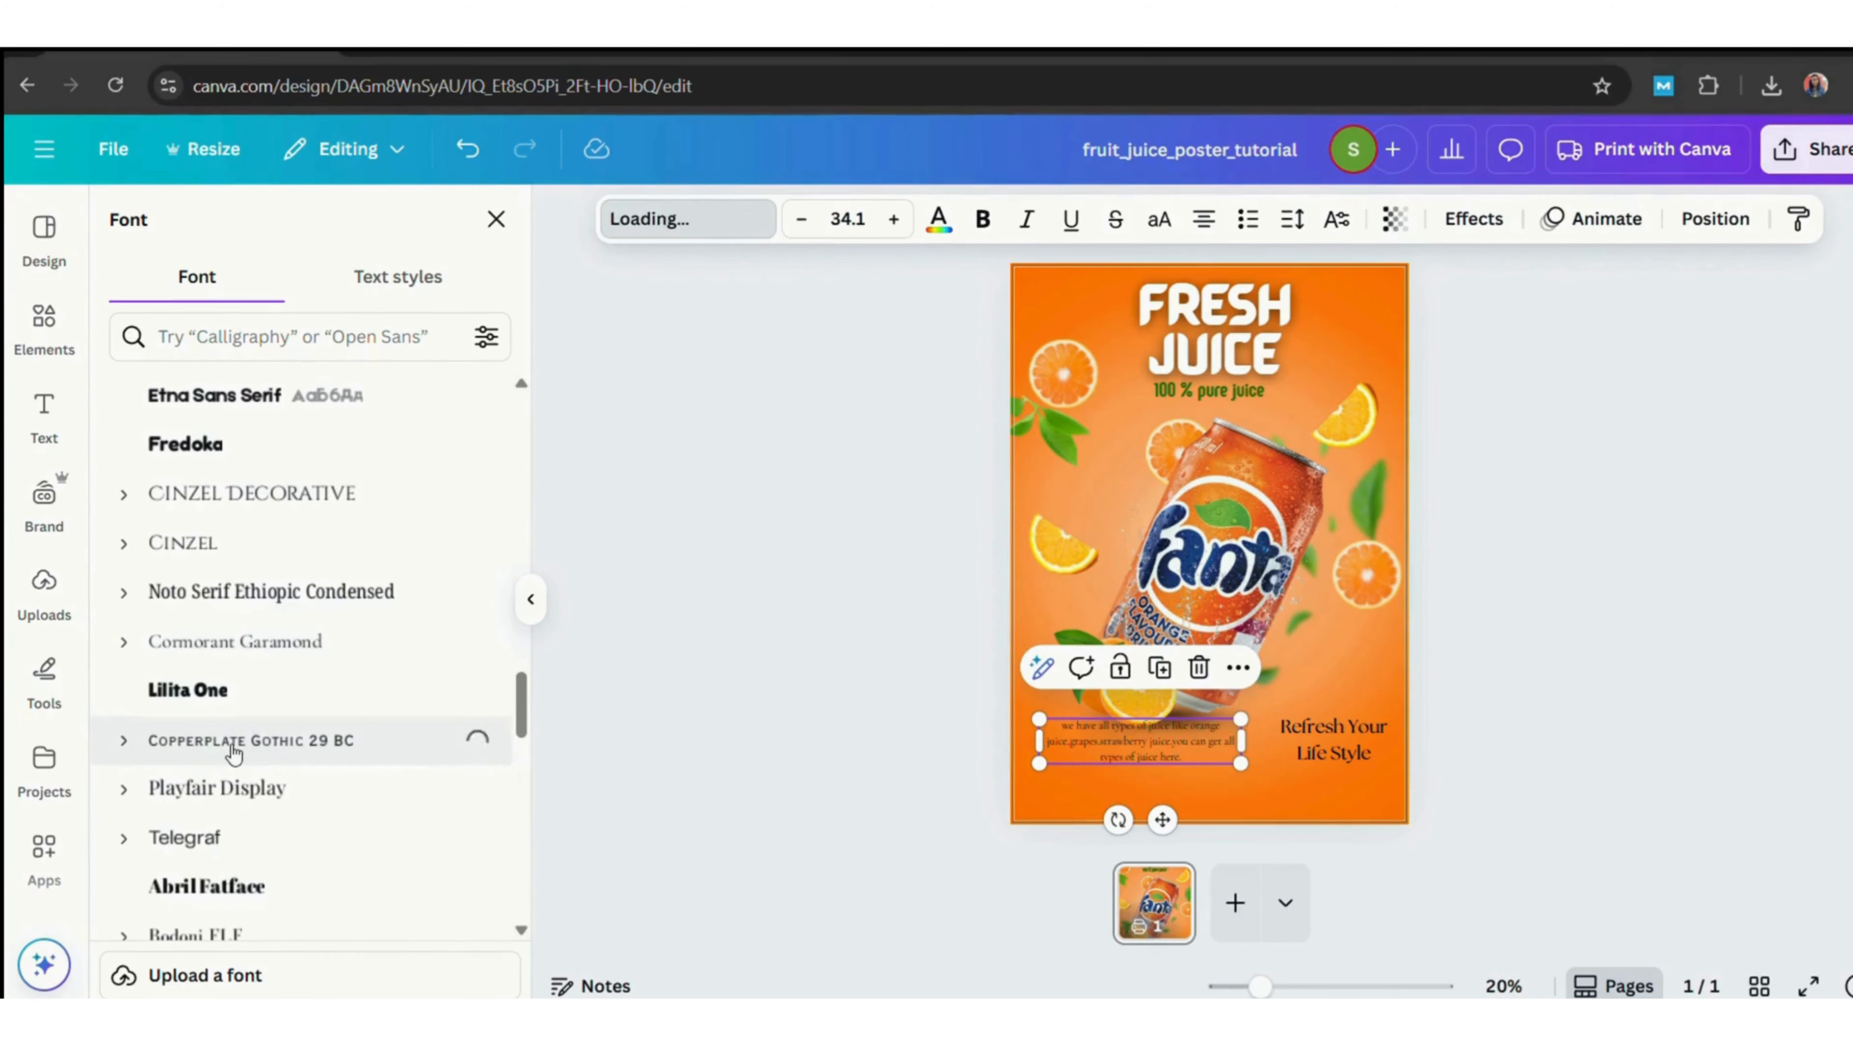
pyautogui.click(262, 643)
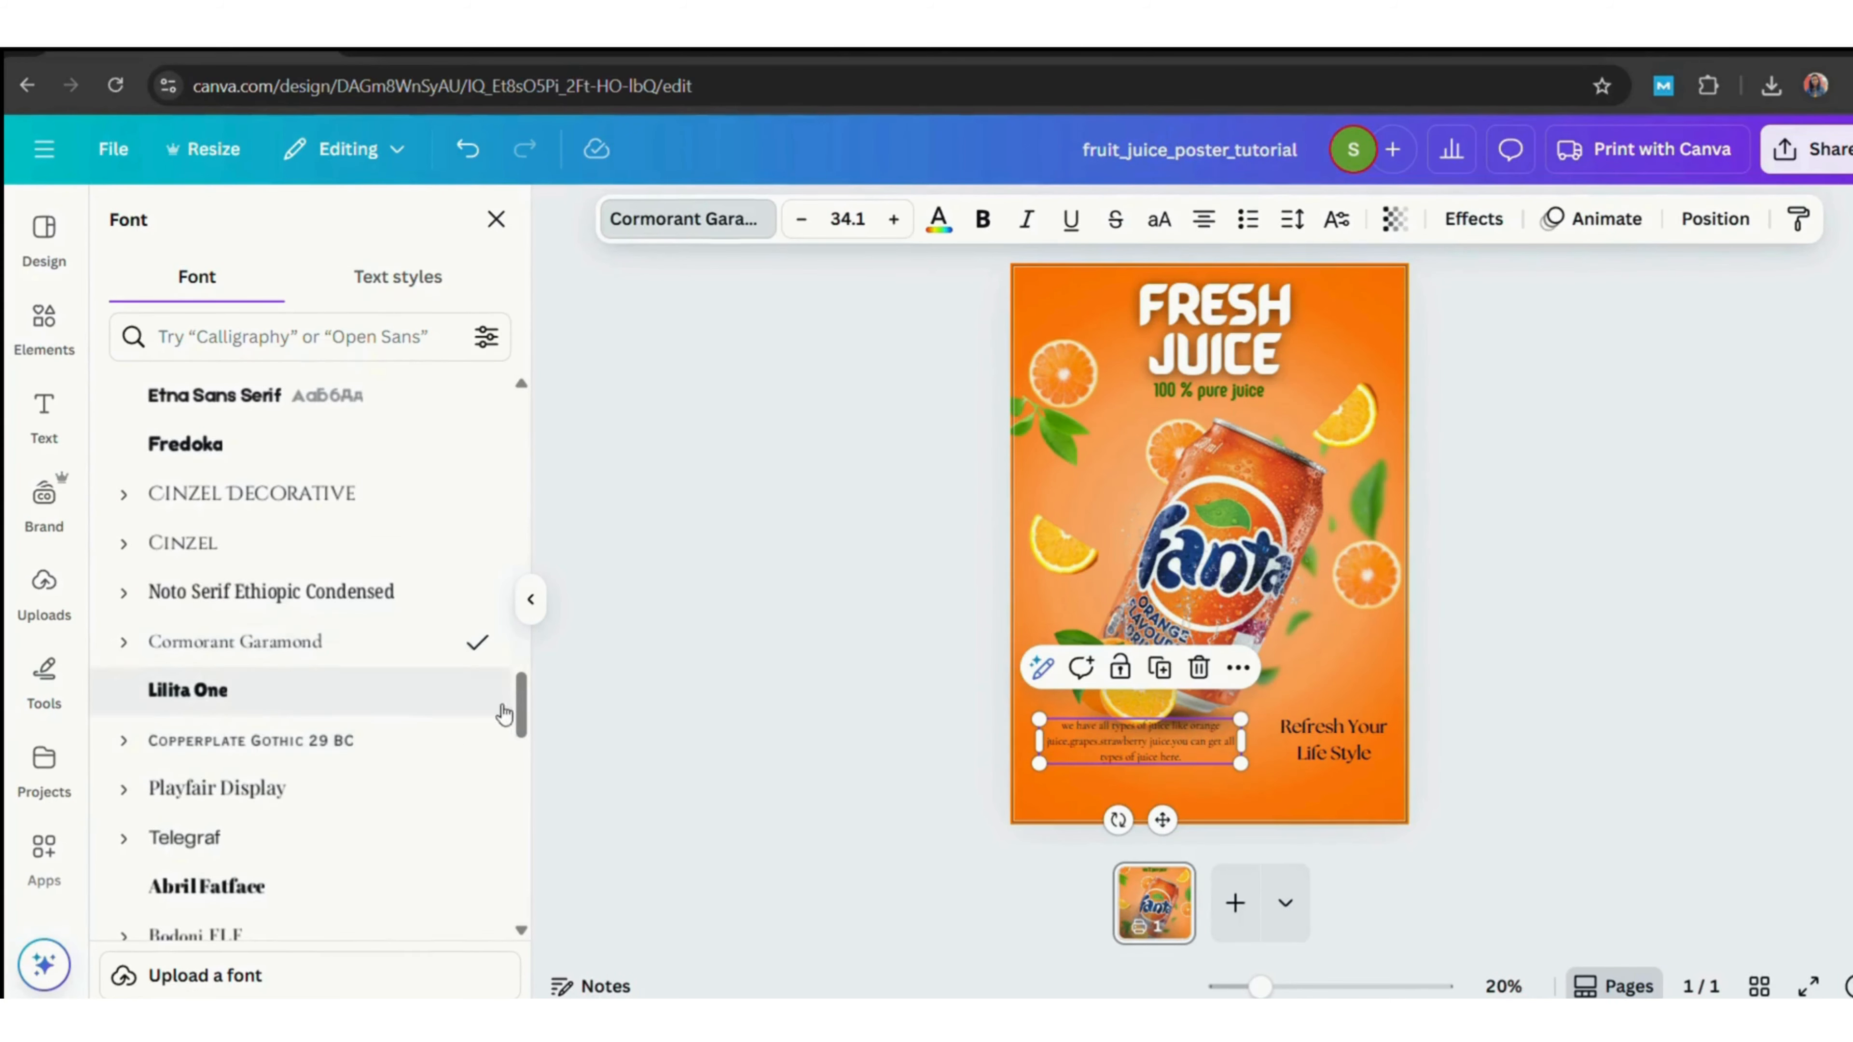
pyautogui.scroll(-12, 515, 693)
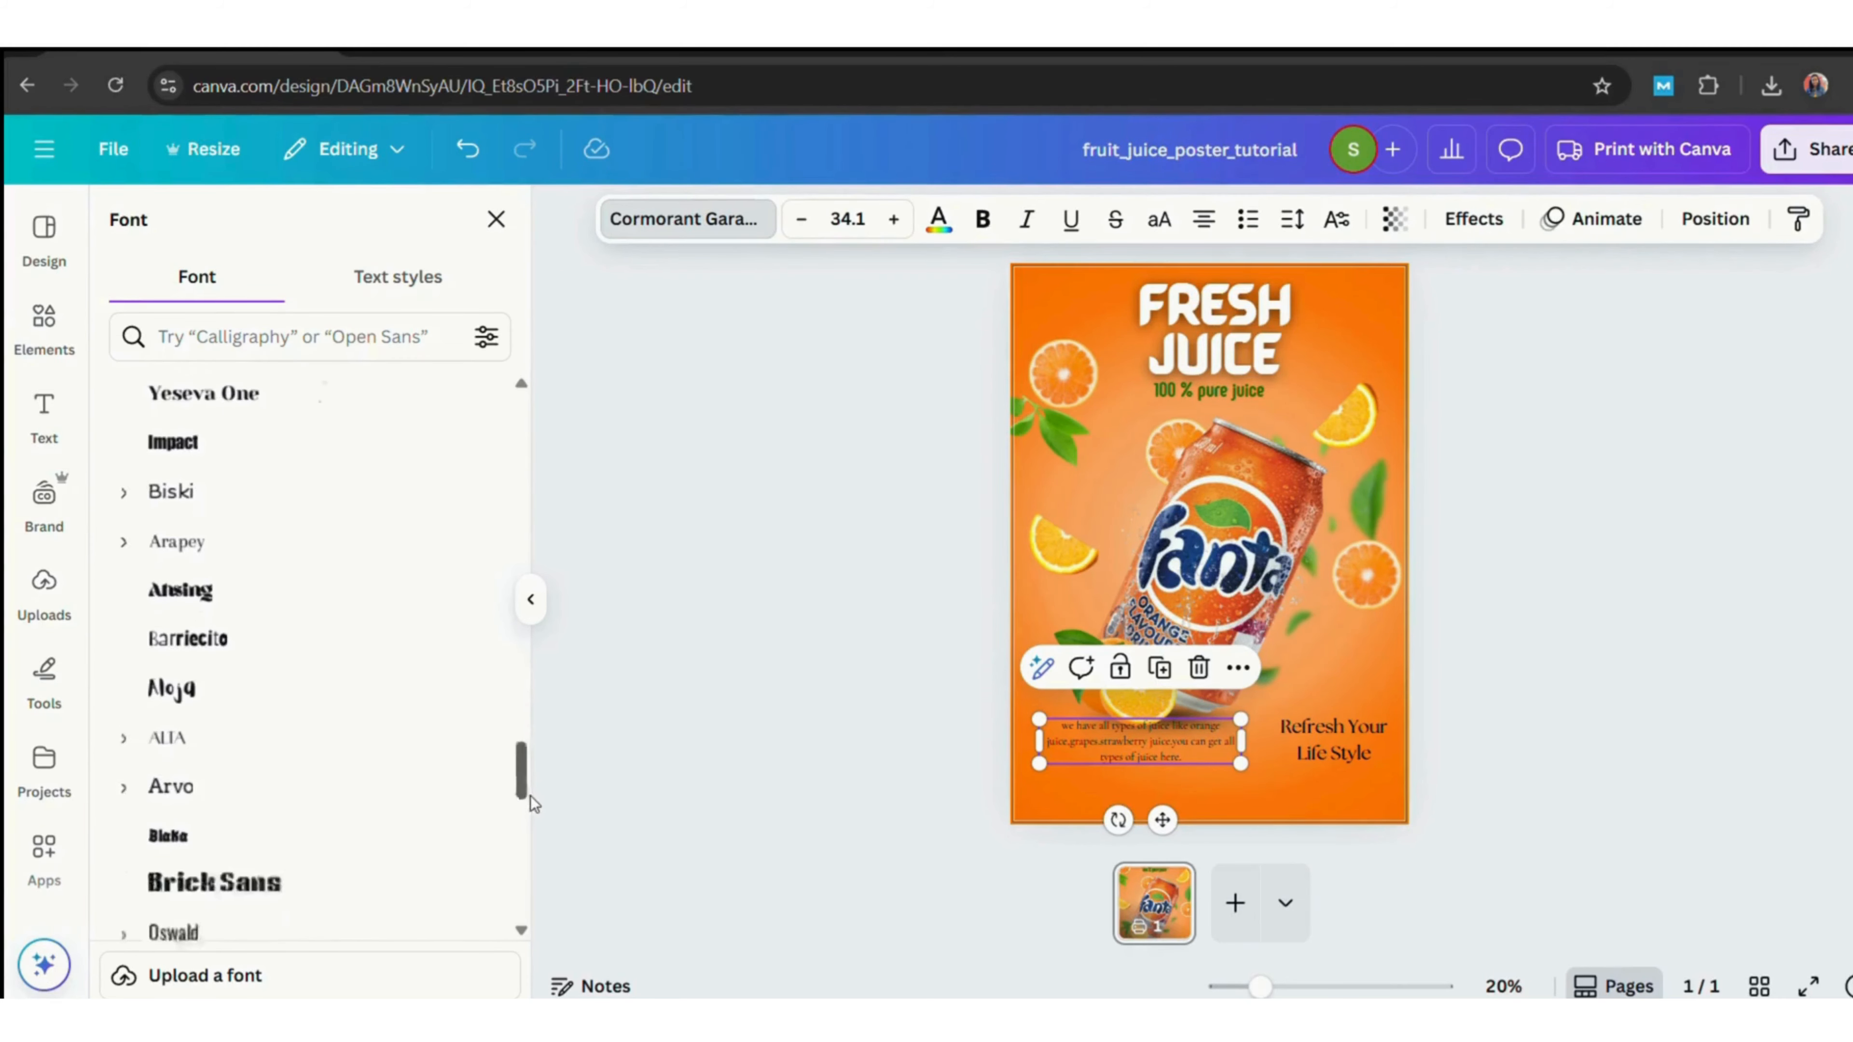
pyautogui.click(212, 781)
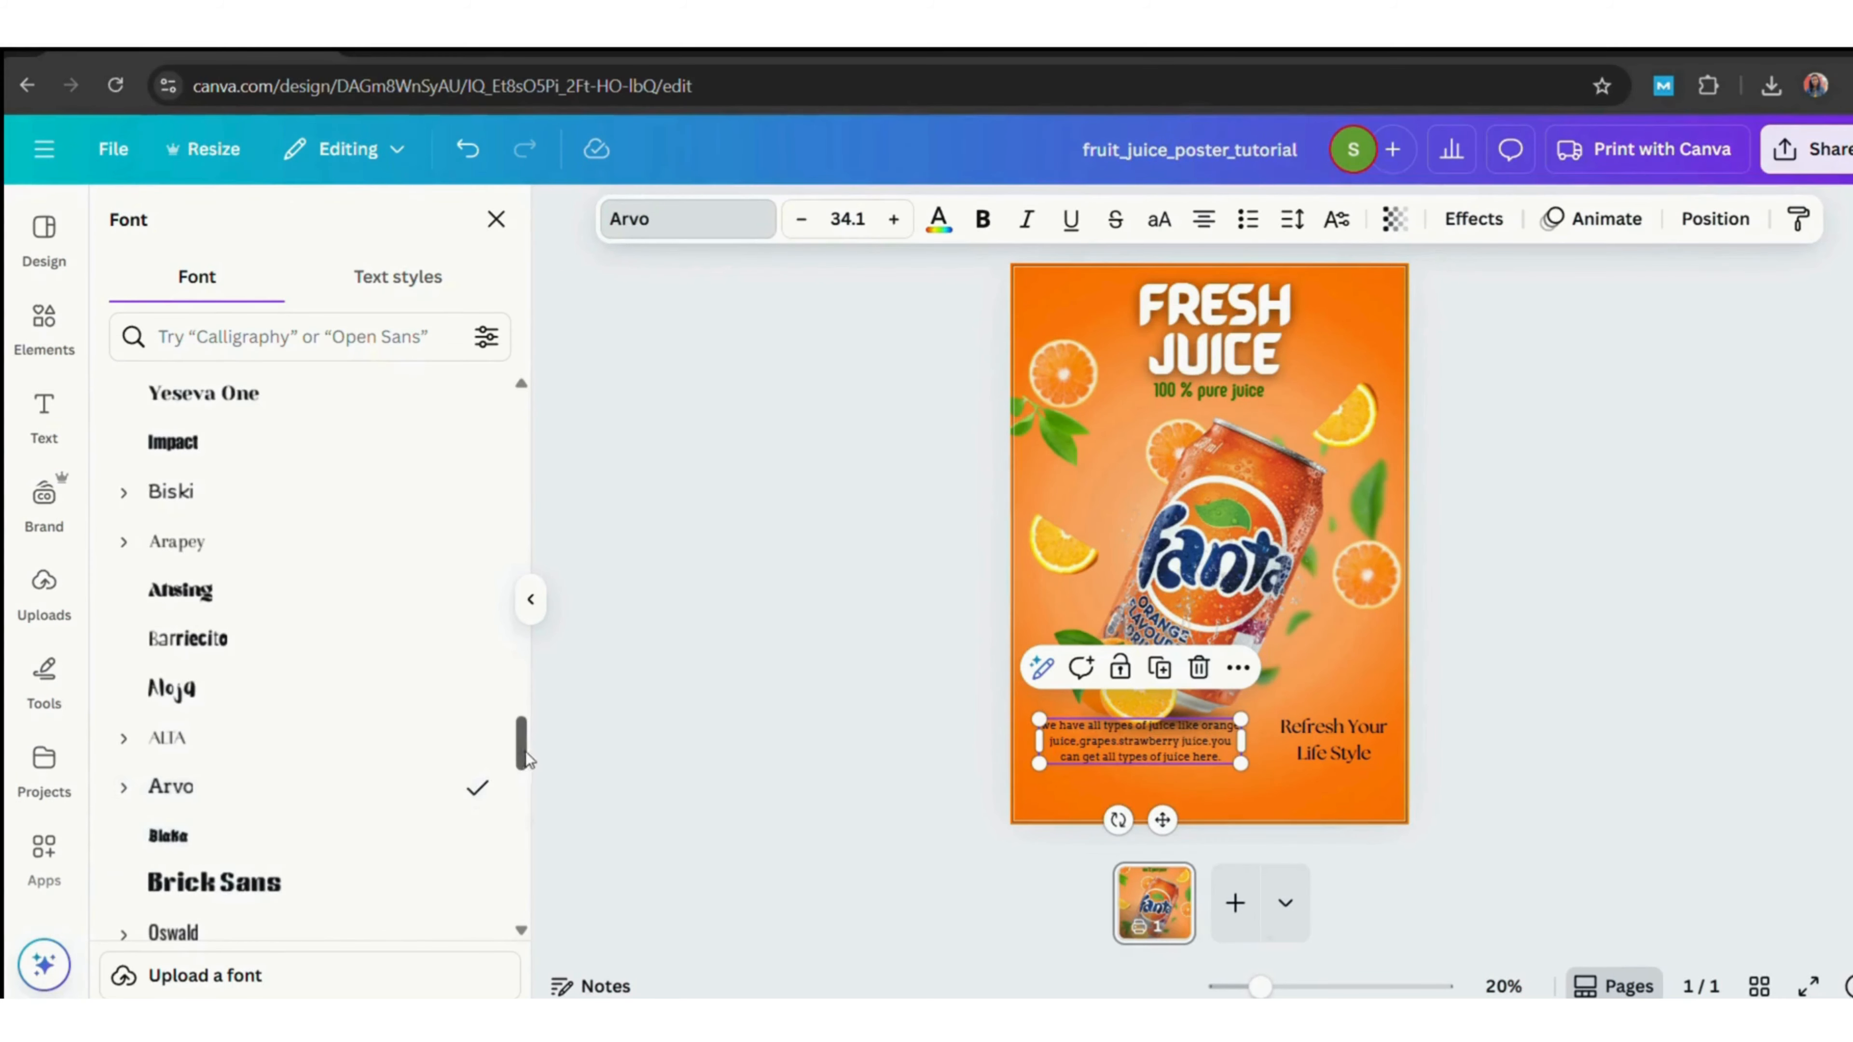
pyautogui.moveTo(521, 744); pyautogui.dragTo(532, 797)
pyautogui.scroll(-5, 531, 797)
pyautogui.click(228, 786)
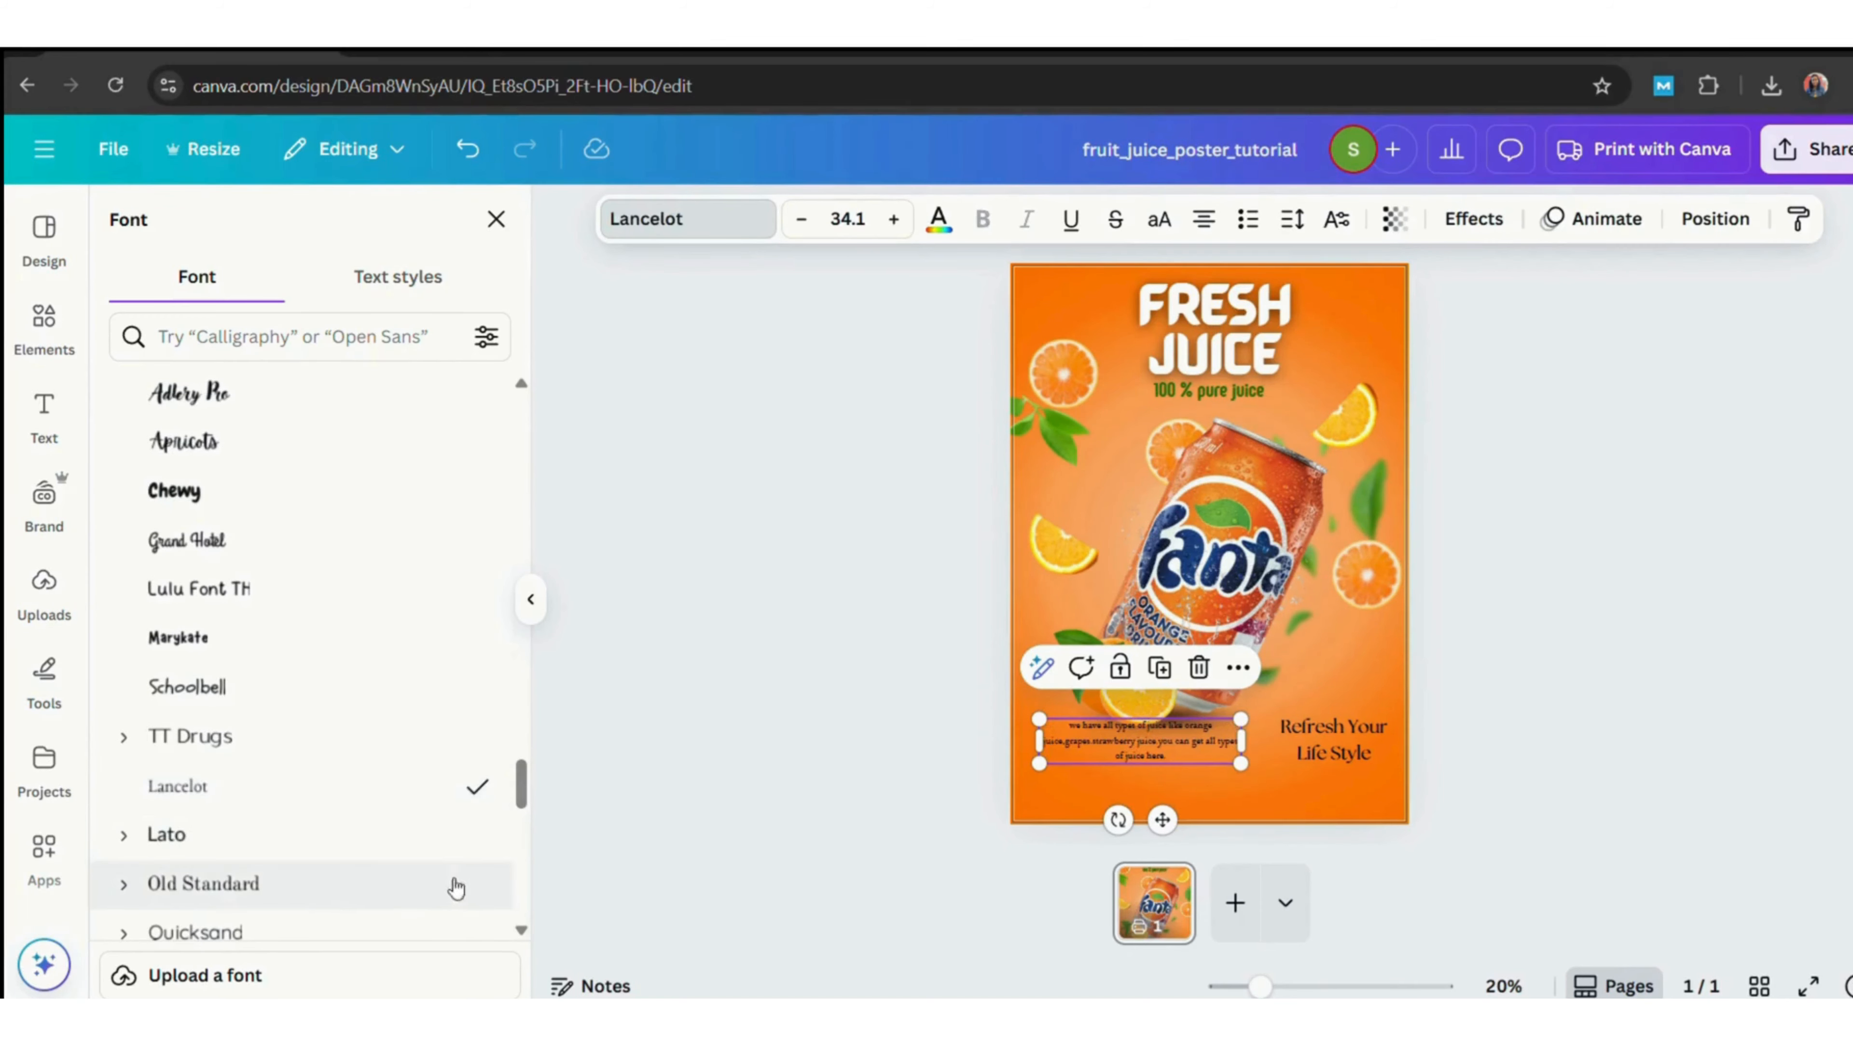
pyautogui.click(496, 887)
pyautogui.moveTo(523, 750); pyautogui.dragTo(523, 689)
pyautogui.click(195, 546)
pyautogui.scroll(5, 521, 661)
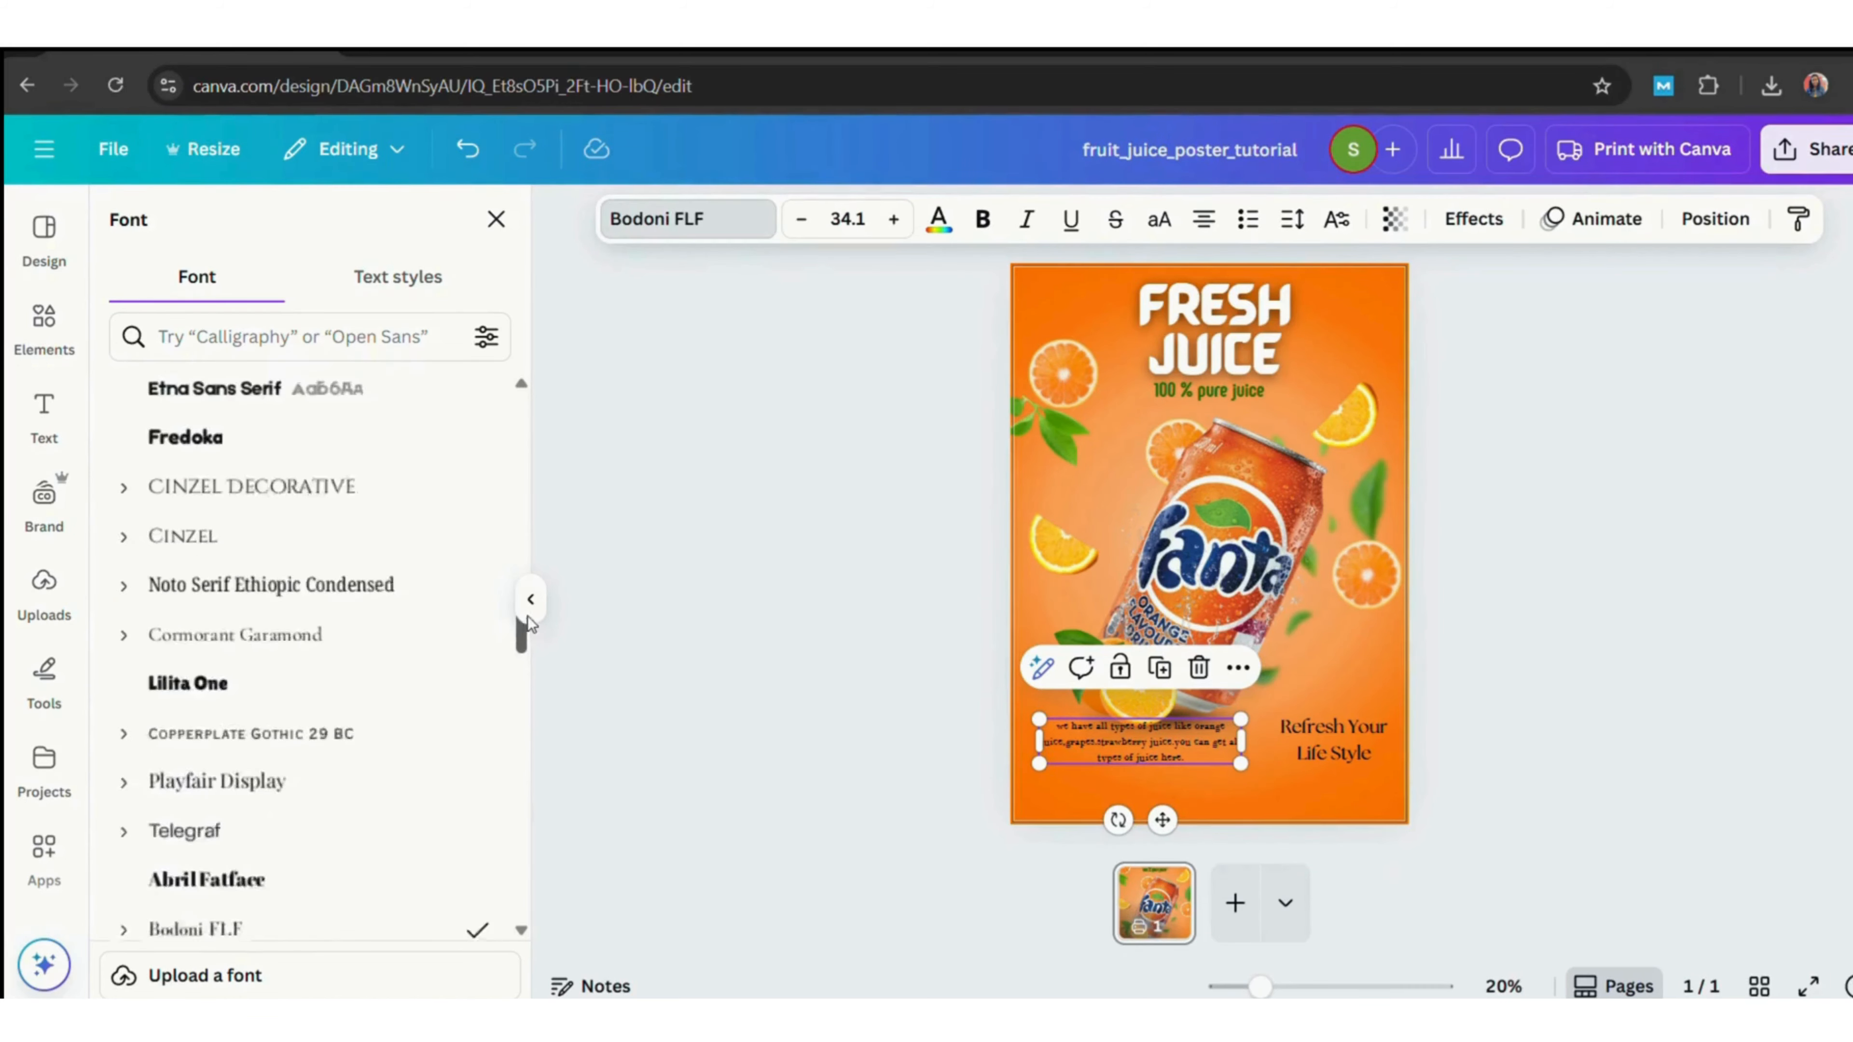
pyautogui.click(264, 566)
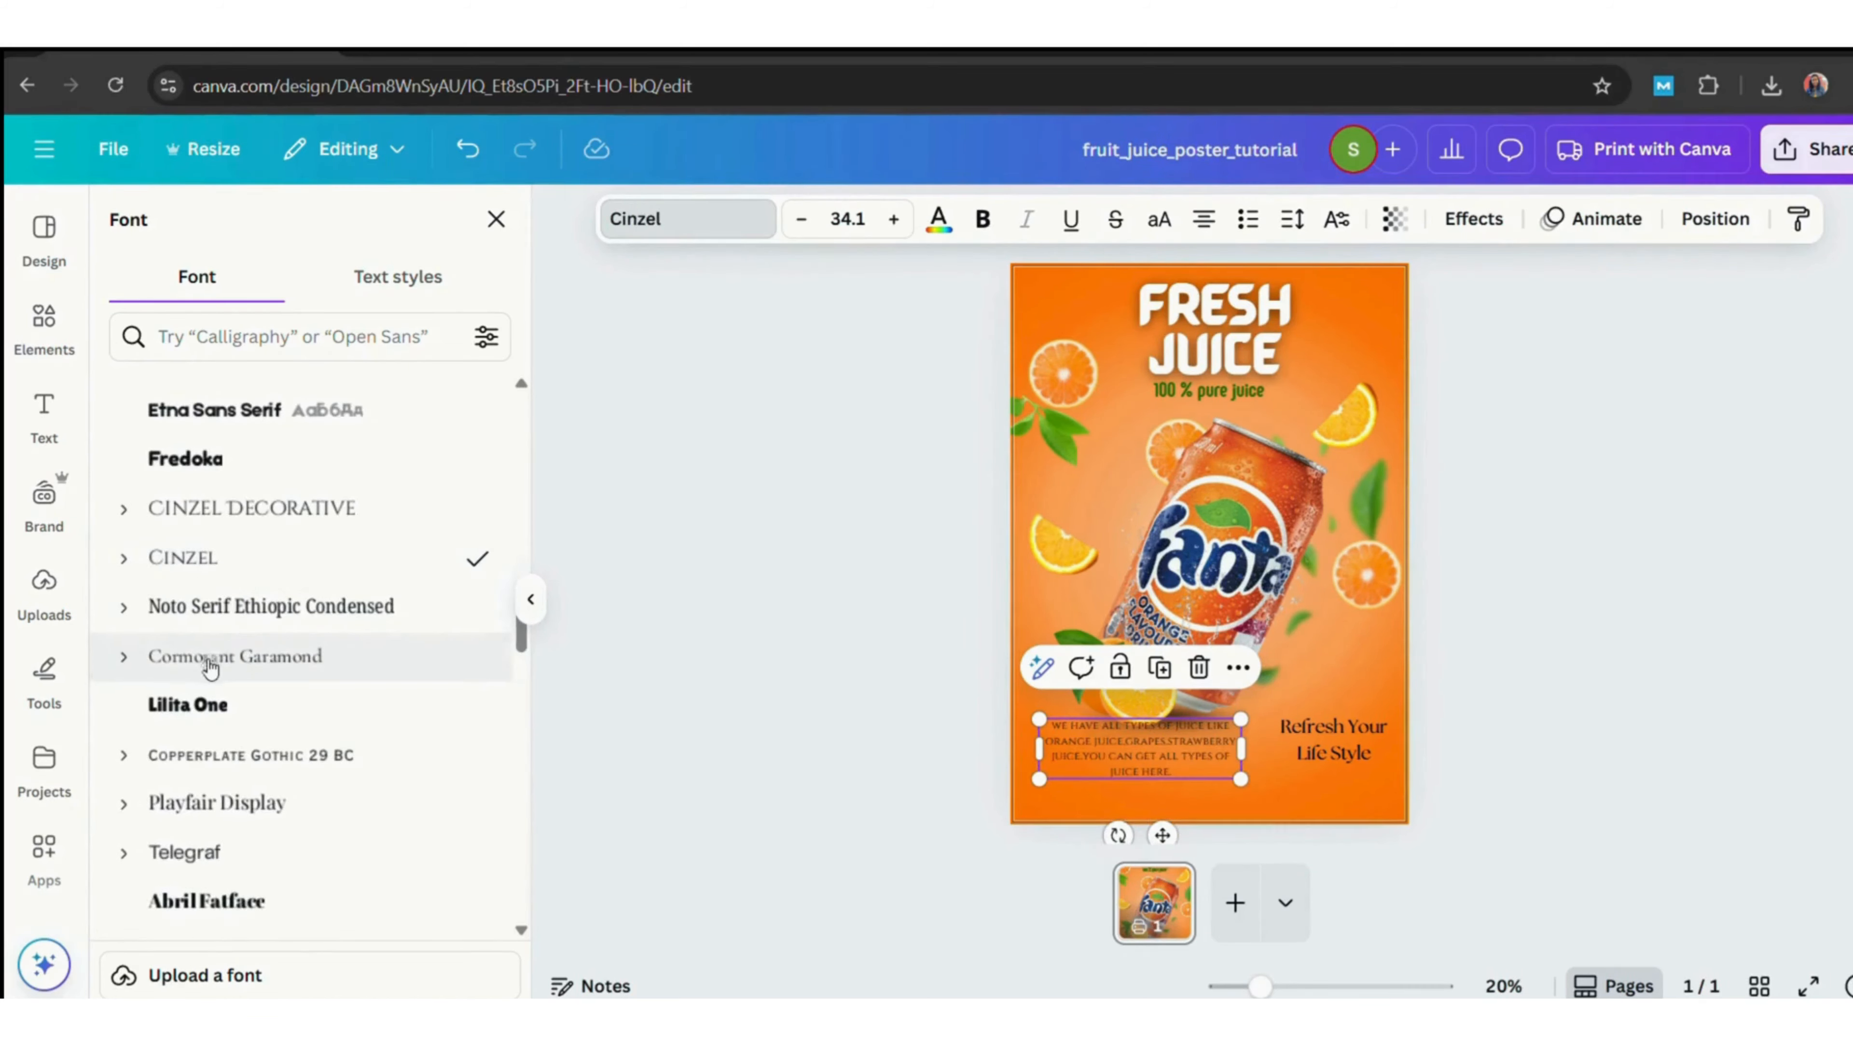
pyautogui.click(212, 655)
pyautogui.moveTo(1108, 755); pyautogui.dragTo(1113, 766)
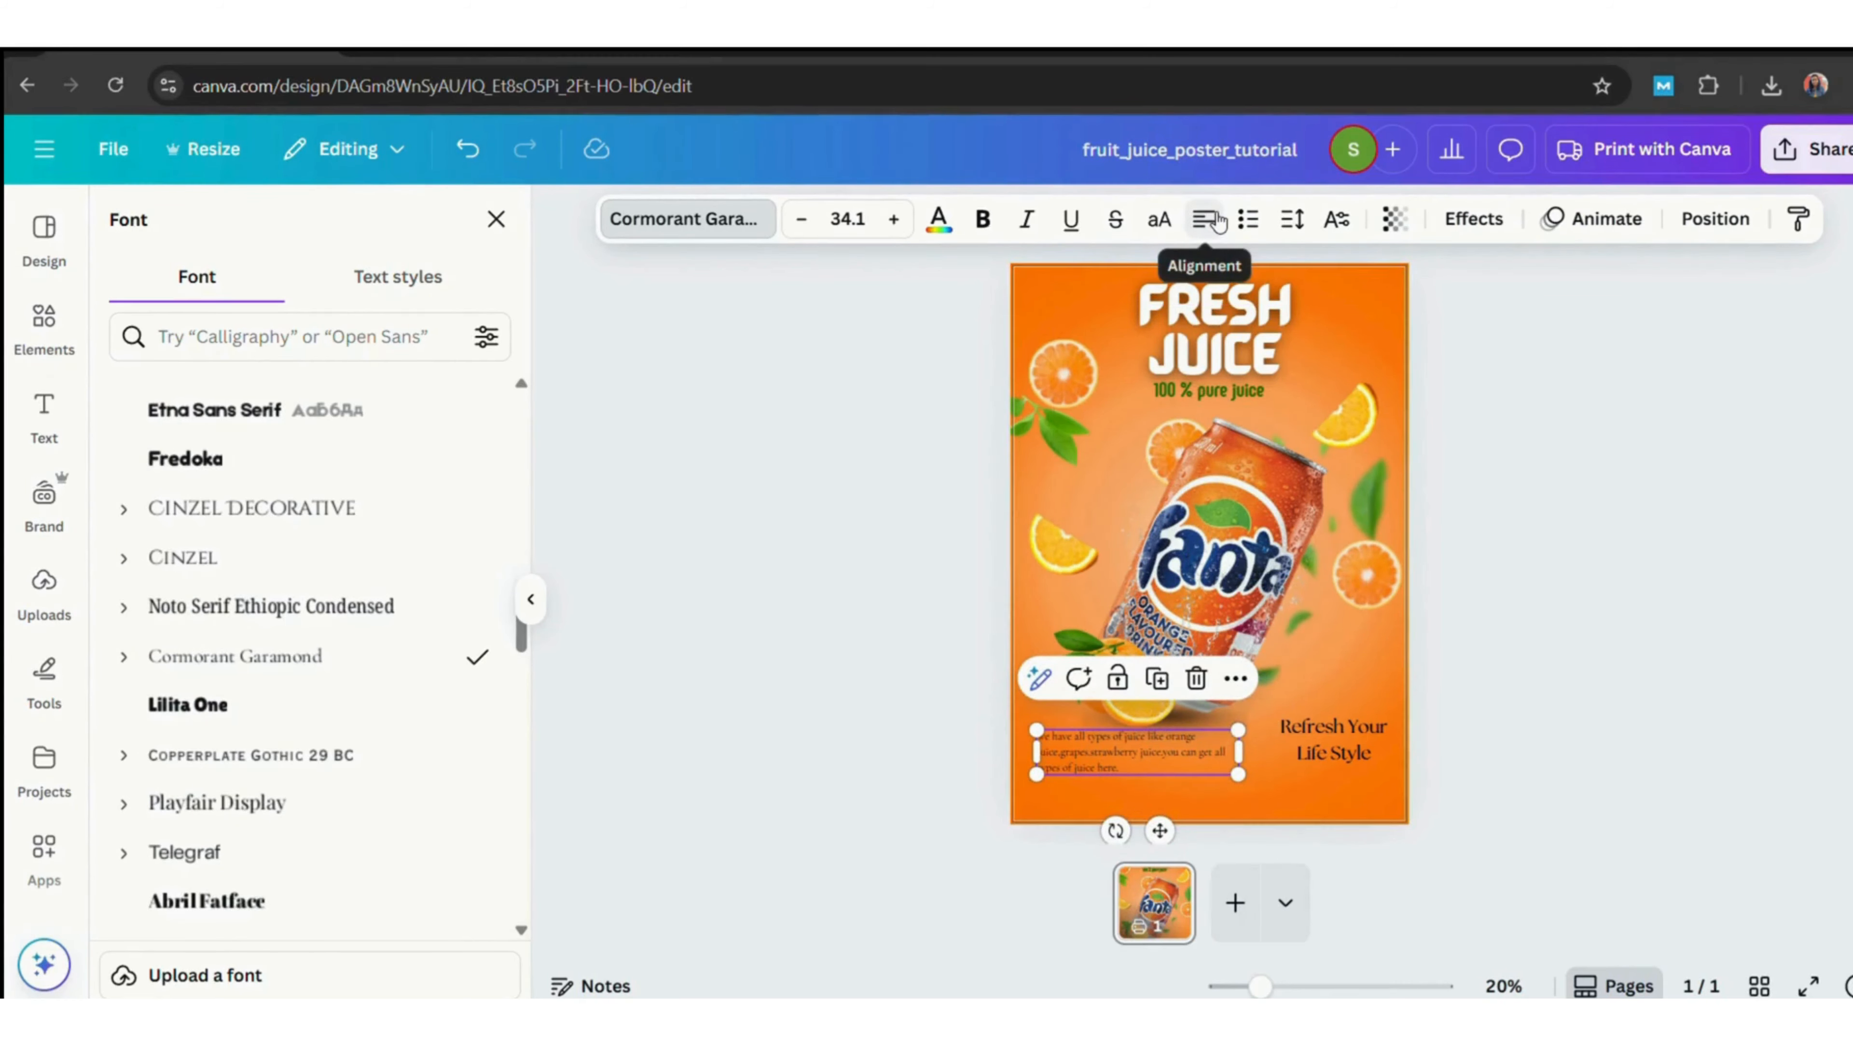
# Right-align the slogan and break it into two lines after 'Your'.
pyautogui.click(1366, 746)
pyautogui.click(1206, 222)
pyautogui.click(1205, 222)
pyautogui.click(1205, 222)
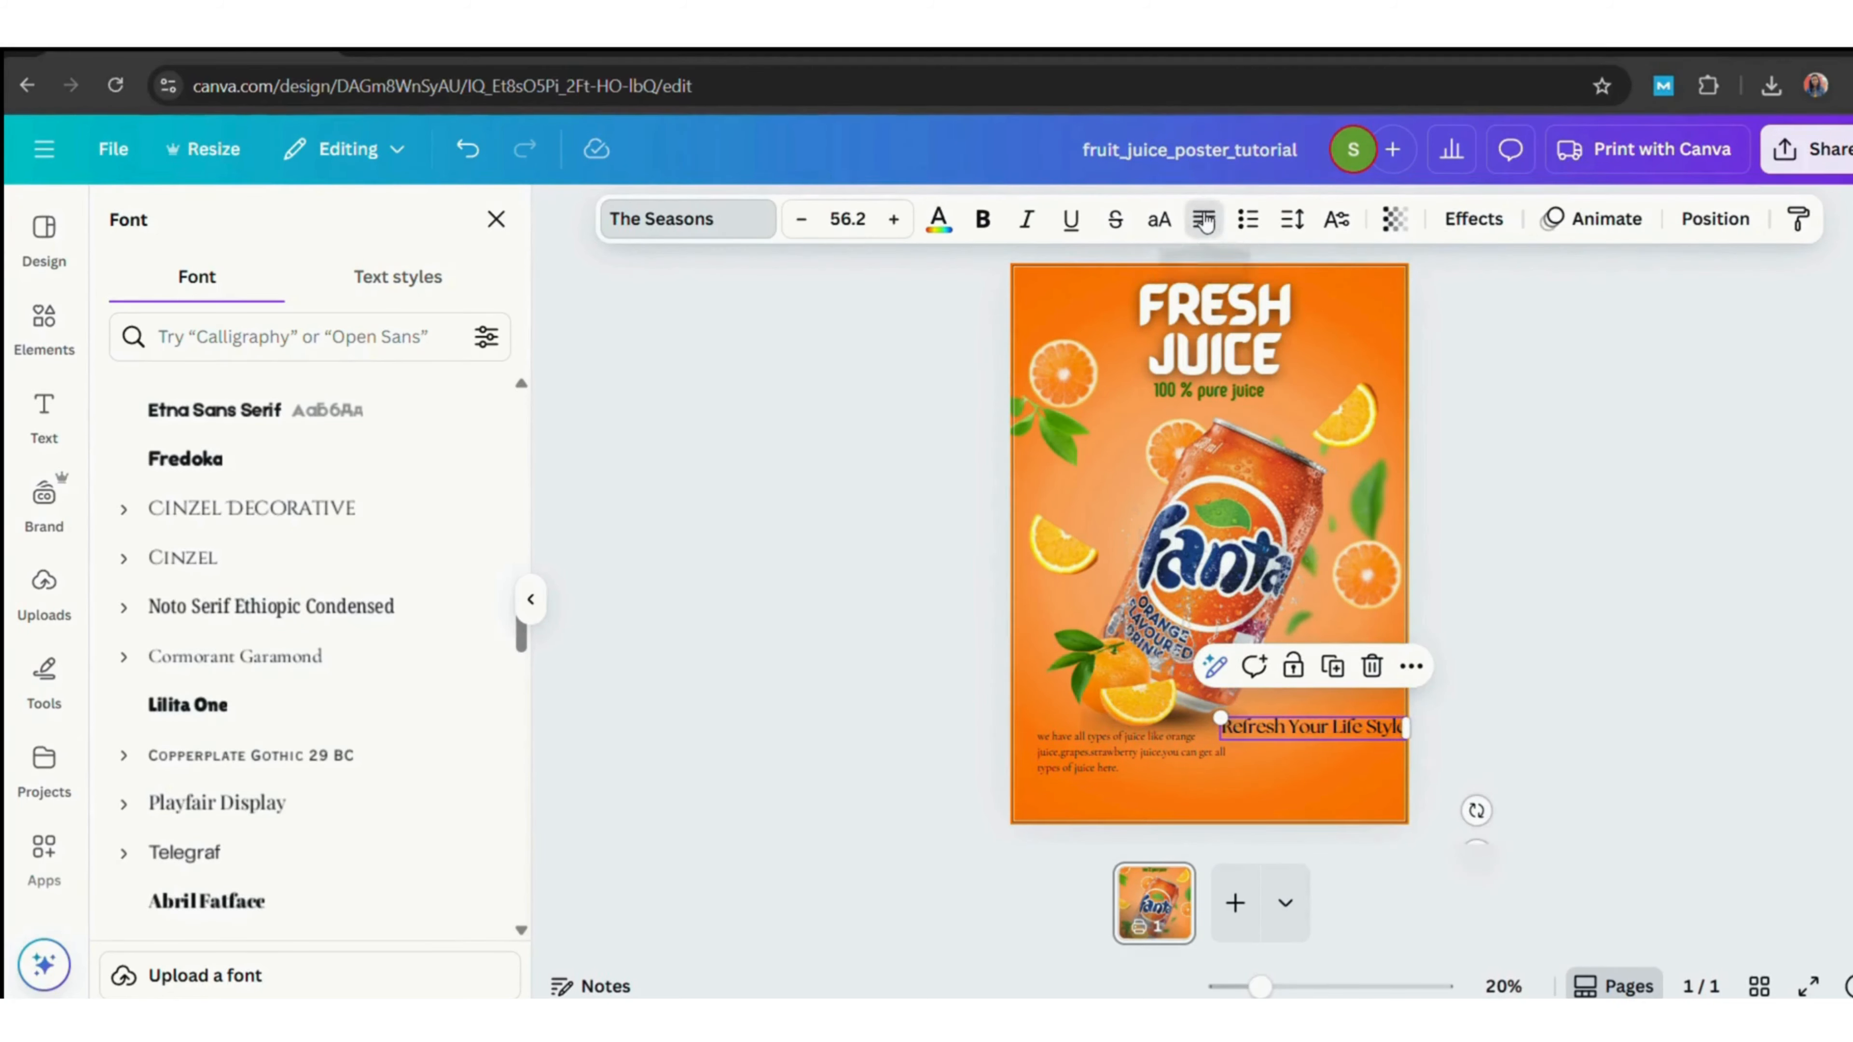
pyautogui.click(1540, 597)
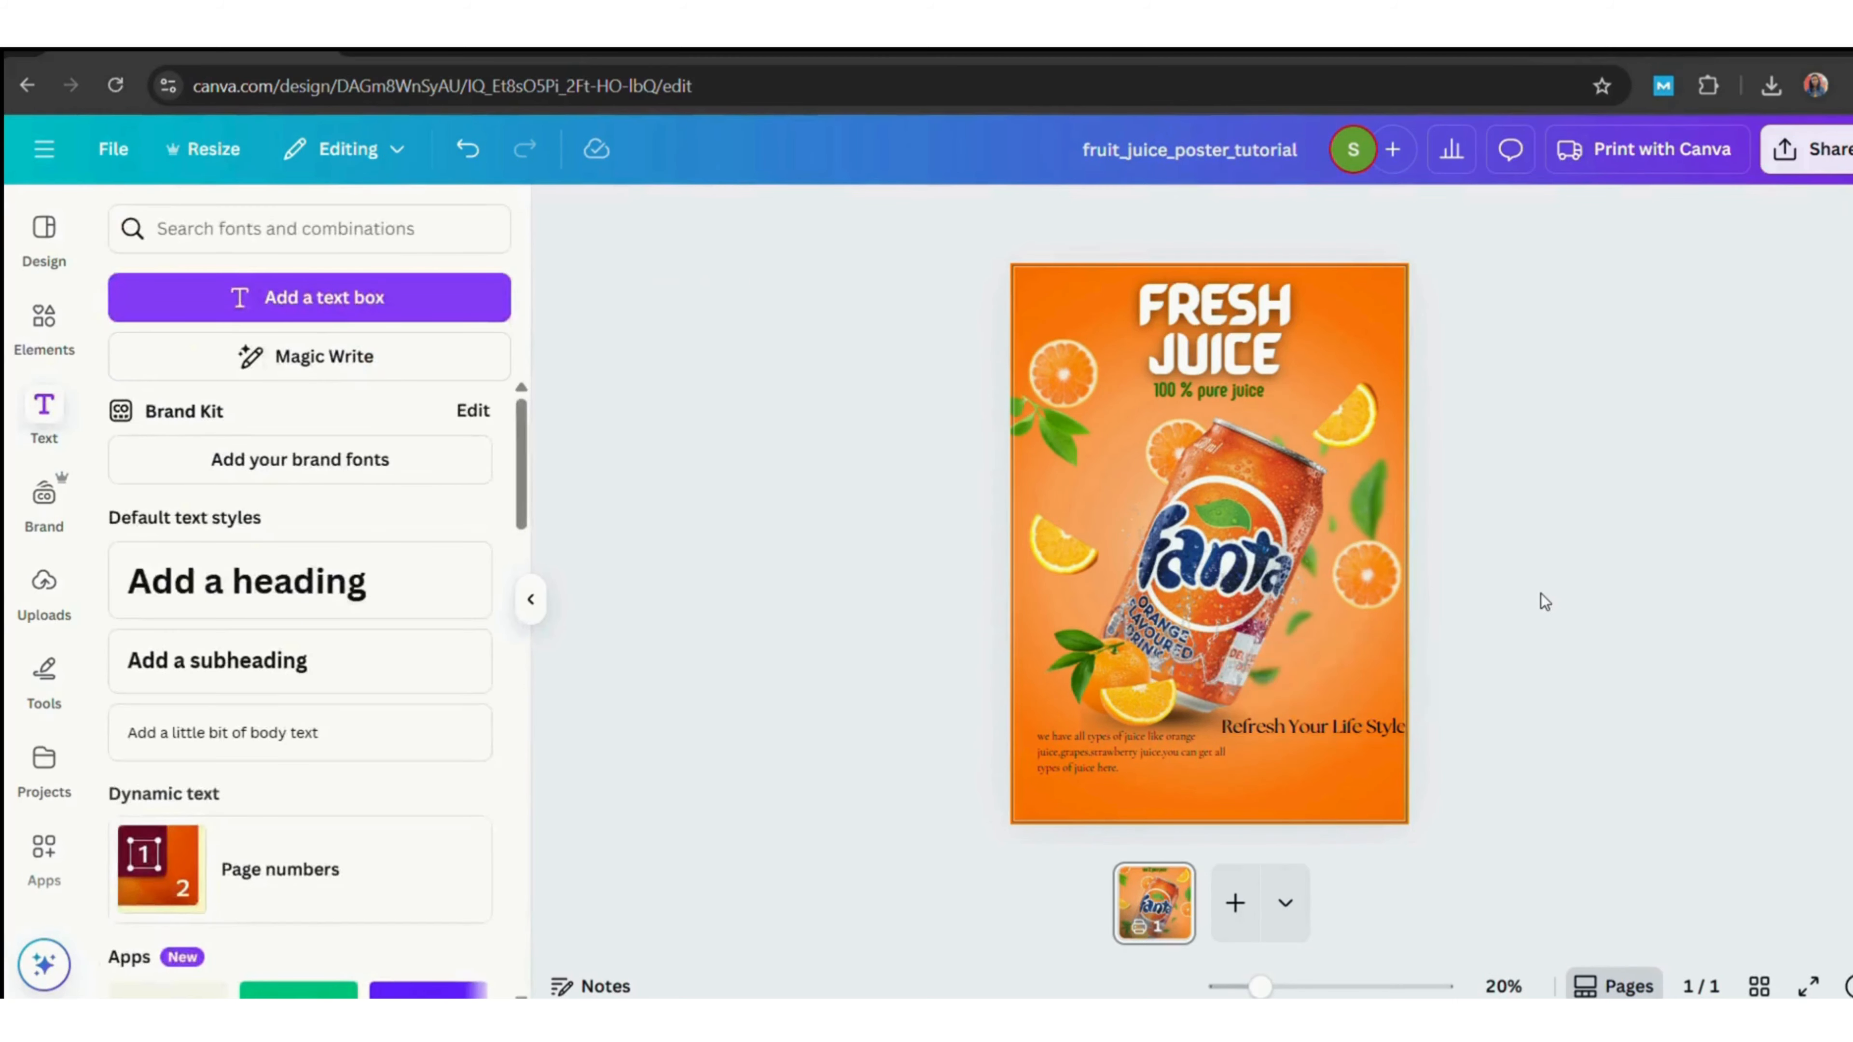
pyautogui.click(1386, 729)
pyautogui.click(1617, 721)
pyautogui.click(1313, 739)
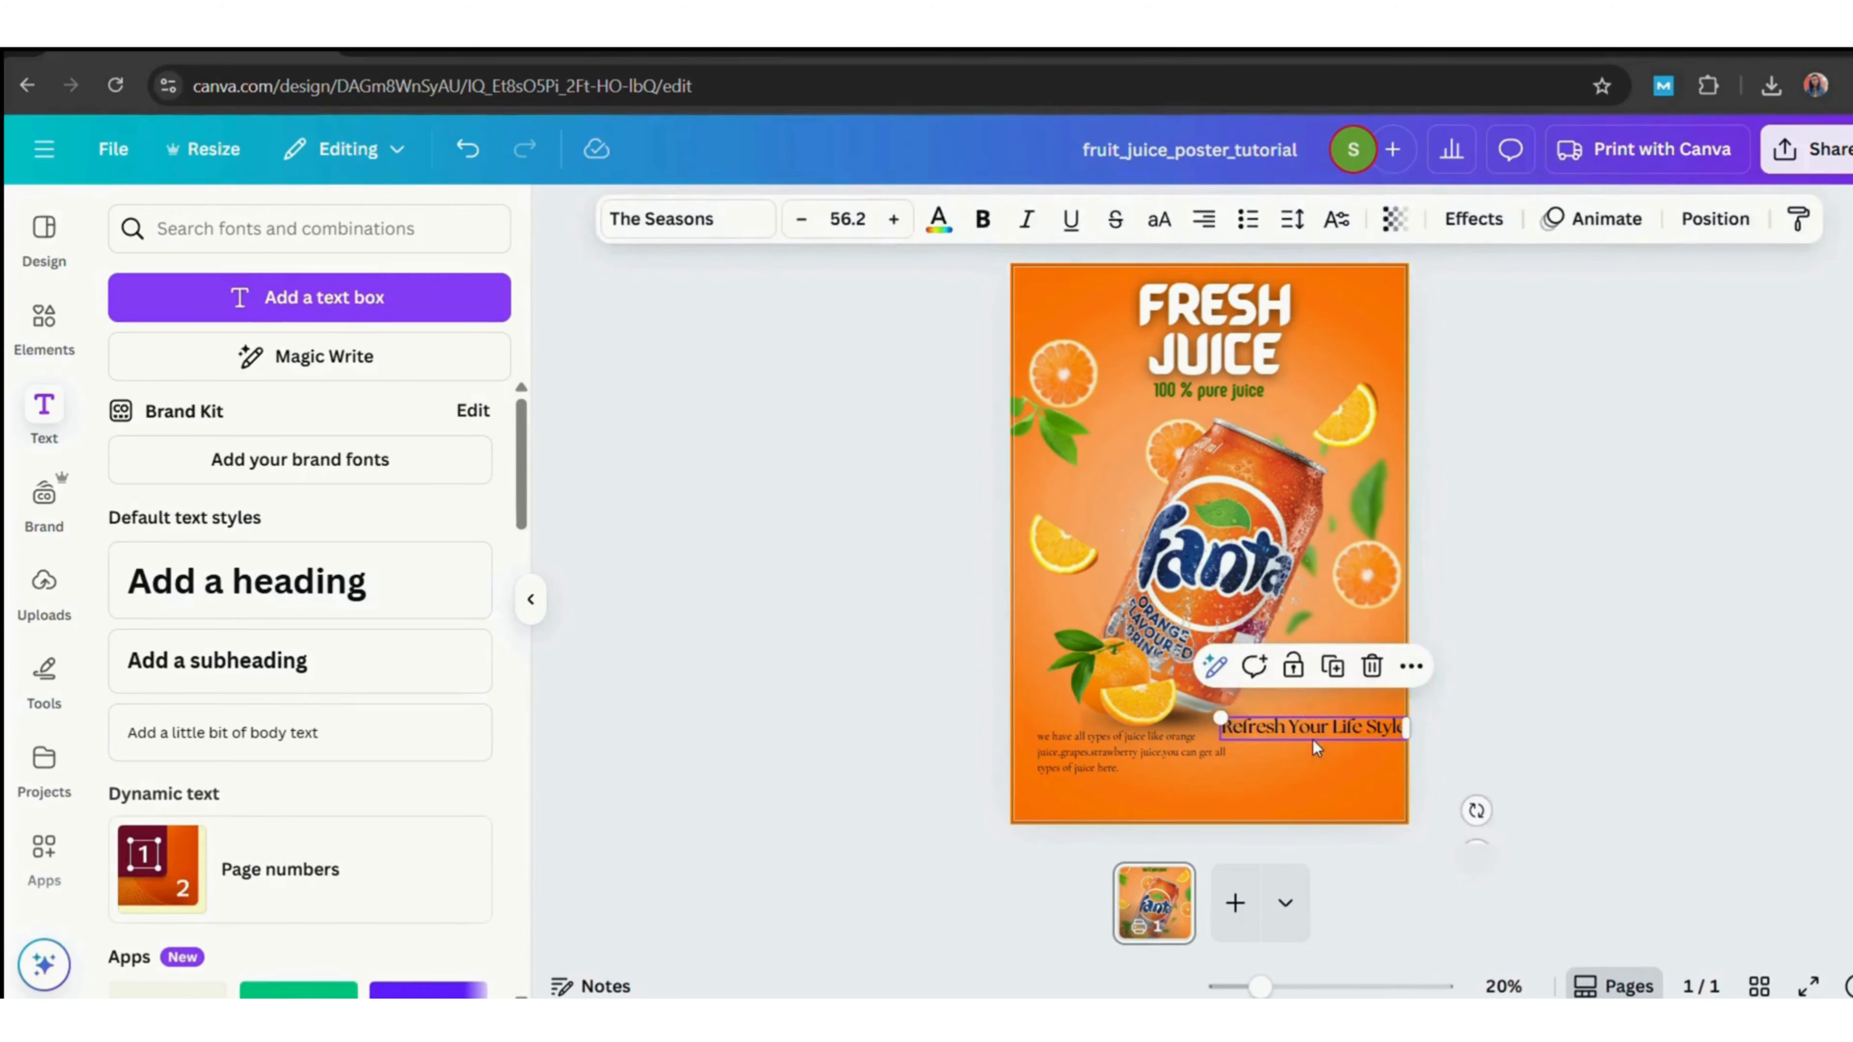
pyautogui.click(1332, 737)
pyautogui.press('Return')
pyautogui.click(1526, 699)
pyautogui.moveTo(1362, 730); pyautogui.dragTo(1355, 737)
pyautogui.click(1579, 732)
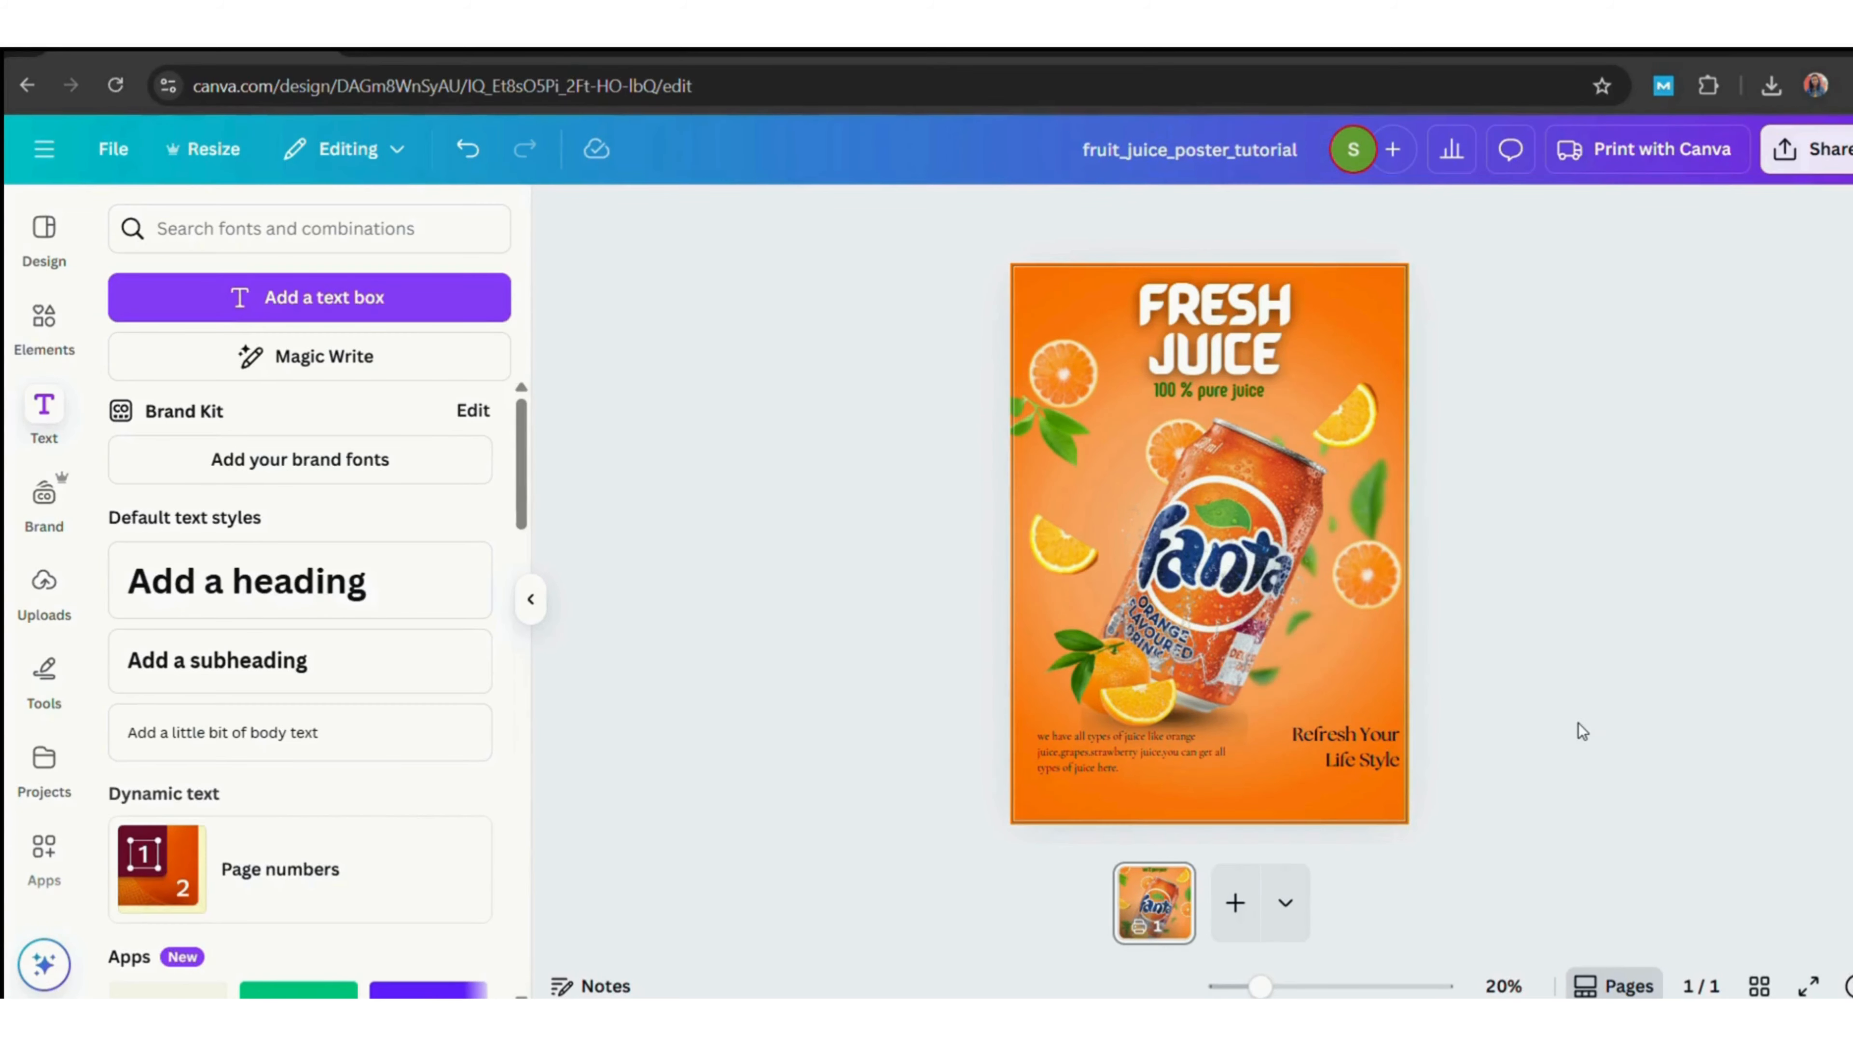
# Set the body text and slogan colour to a very dark green, #081300.
pyautogui.click(1130, 754)
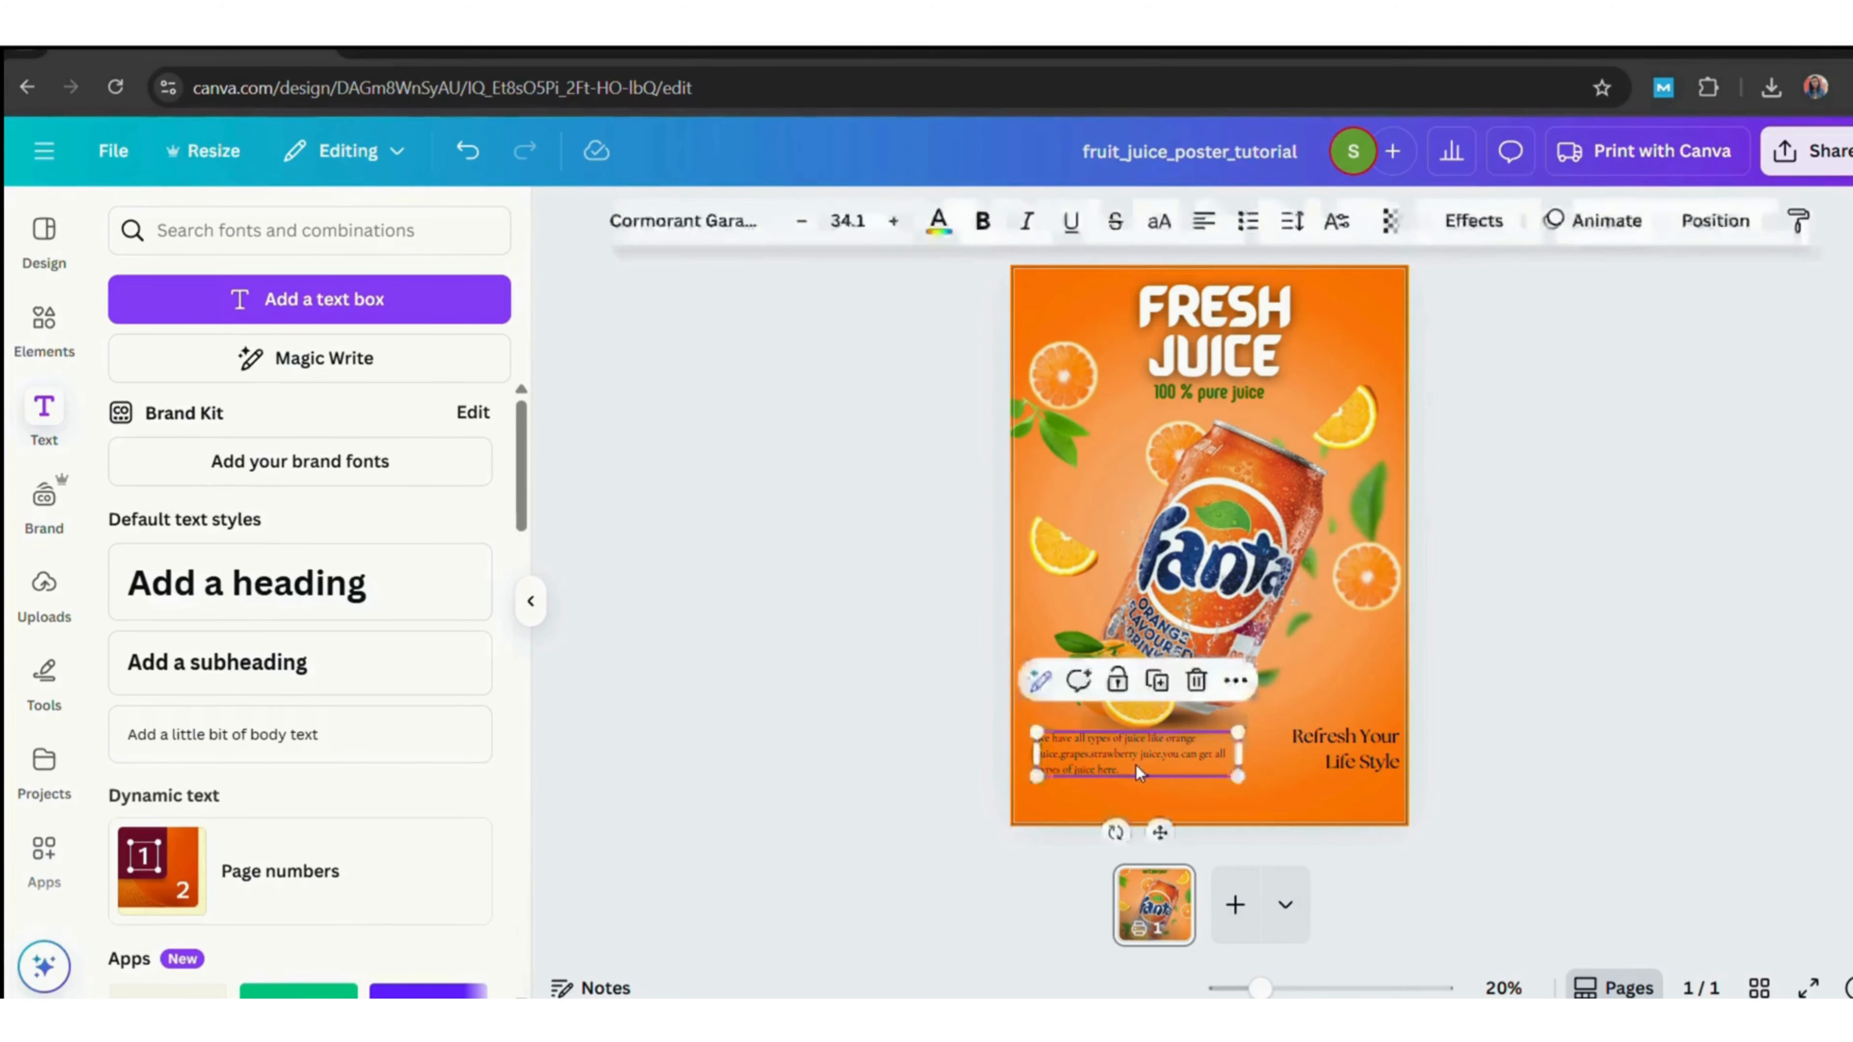
pyautogui.click(938, 221)
pyautogui.click(268, 406)
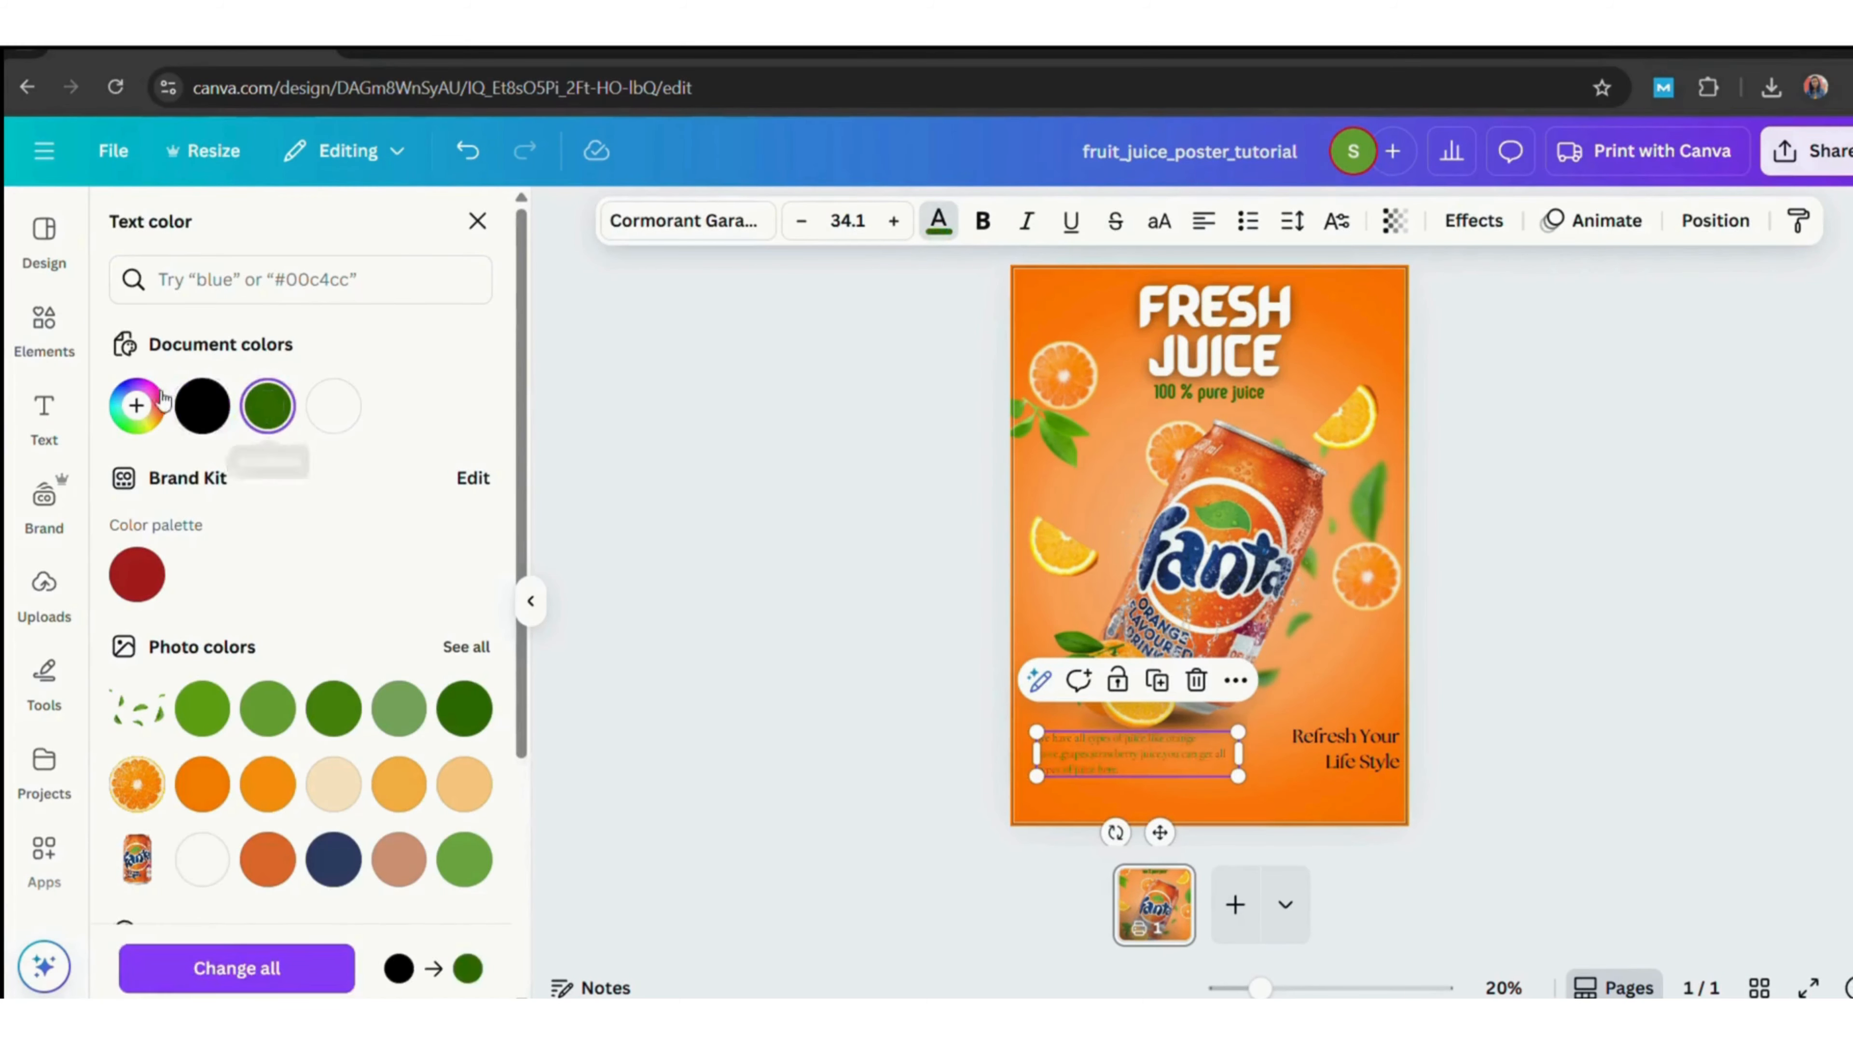
pyautogui.click(136, 405)
pyautogui.moveTo(460, 545); pyautogui.dragTo(464, 591)
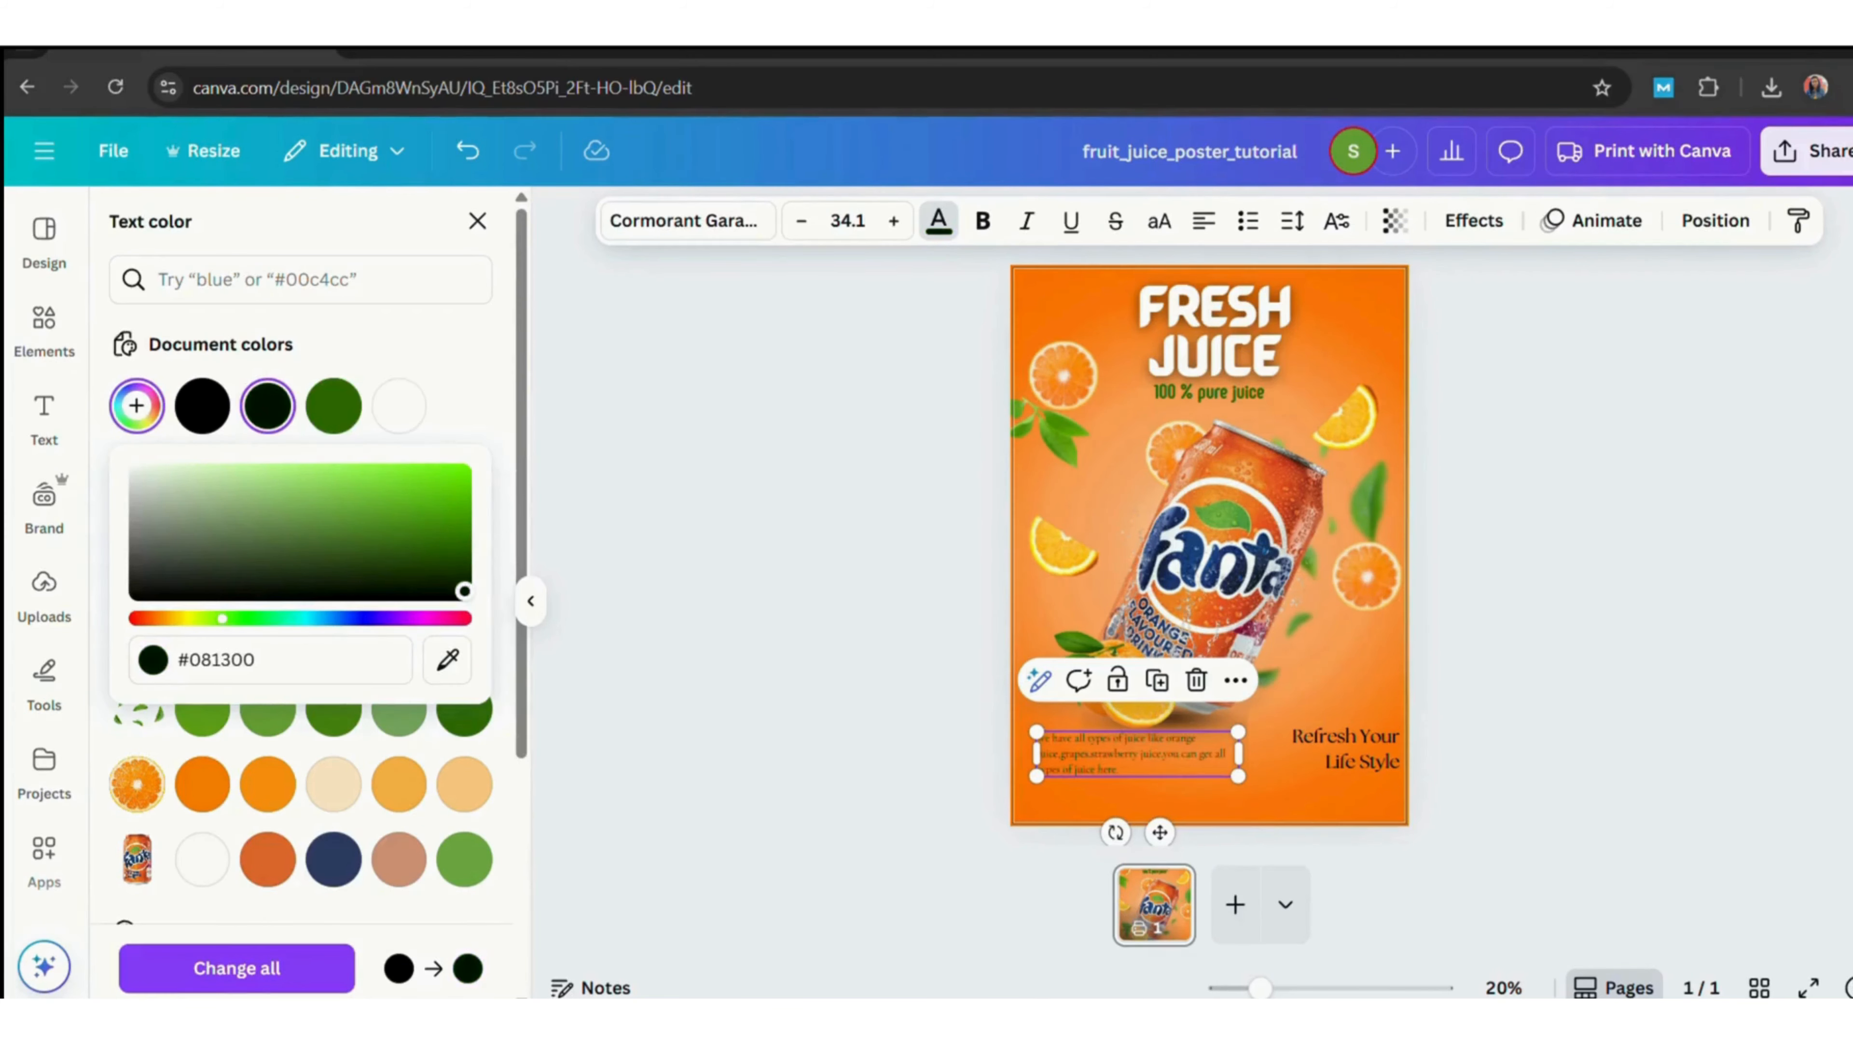
pyautogui.click(1350, 772)
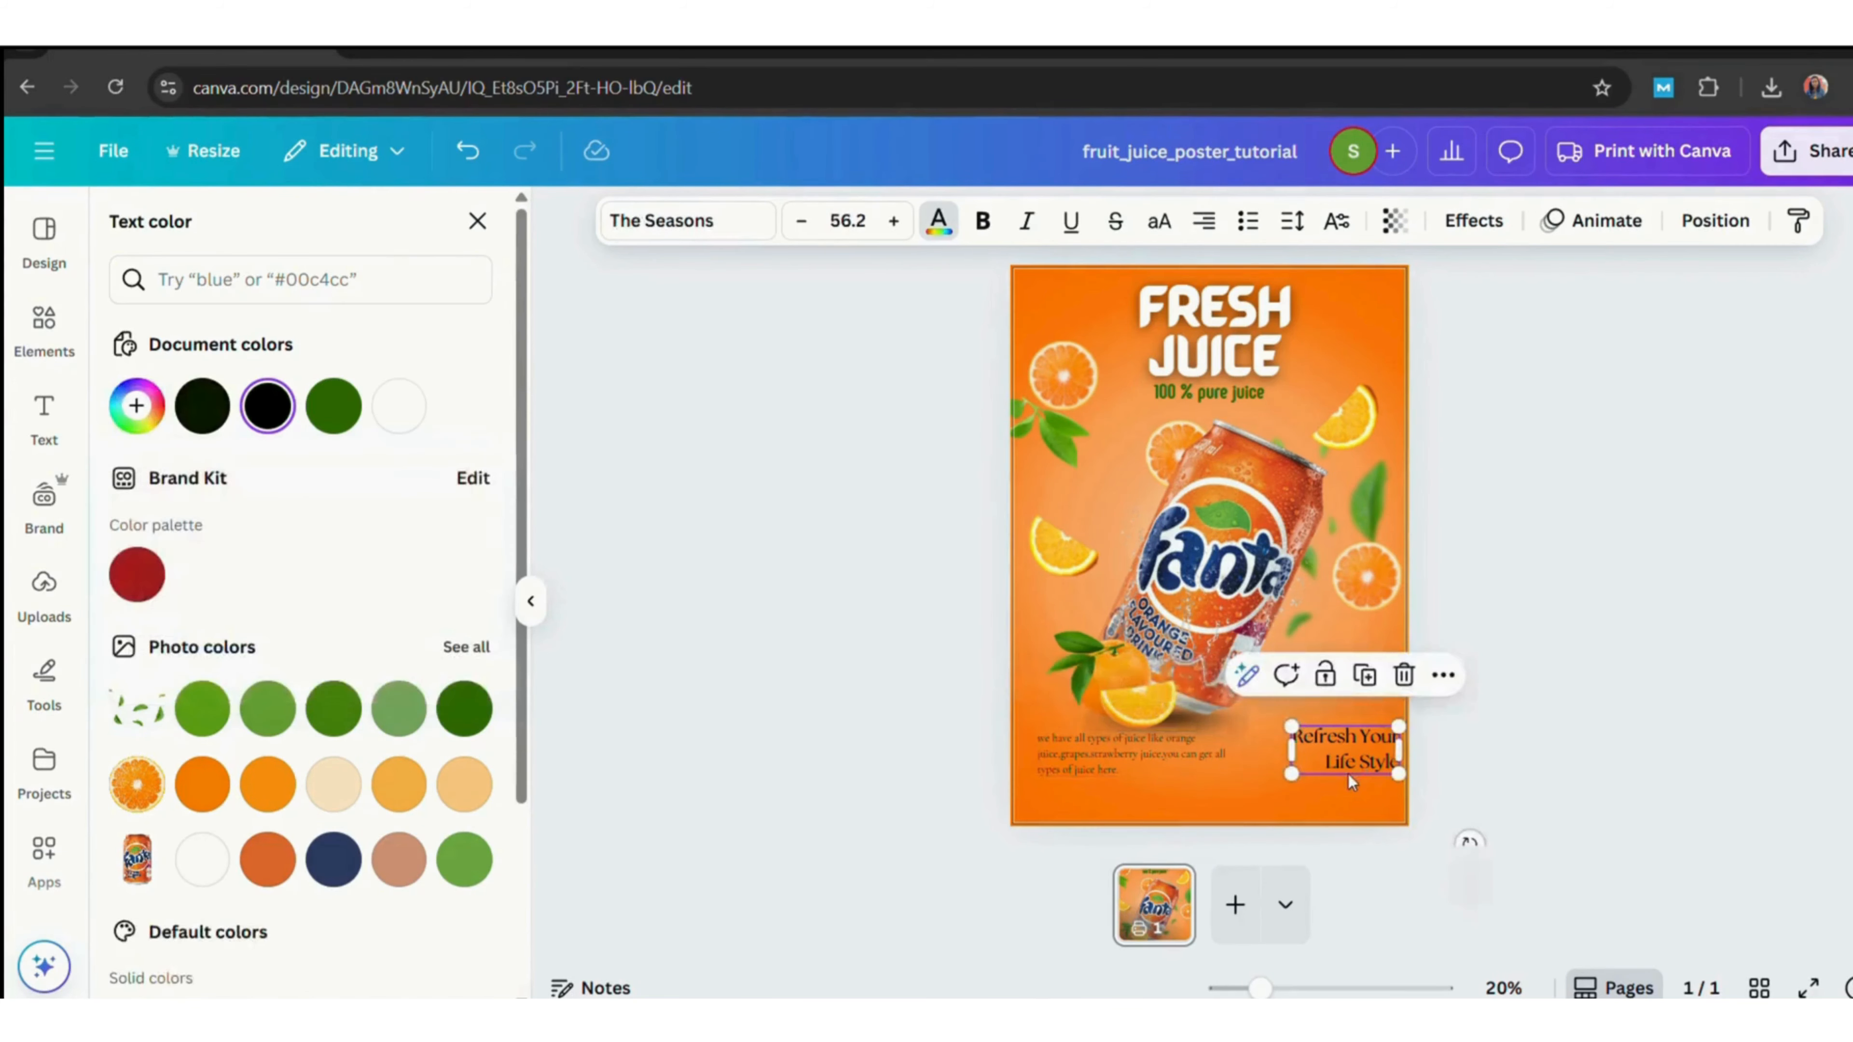
pyautogui.click(205, 406)
pyautogui.click(1741, 629)
# Nudge the body text and slogan slightly to line them up along the bottom of the poster.
pyautogui.click(1160, 758)
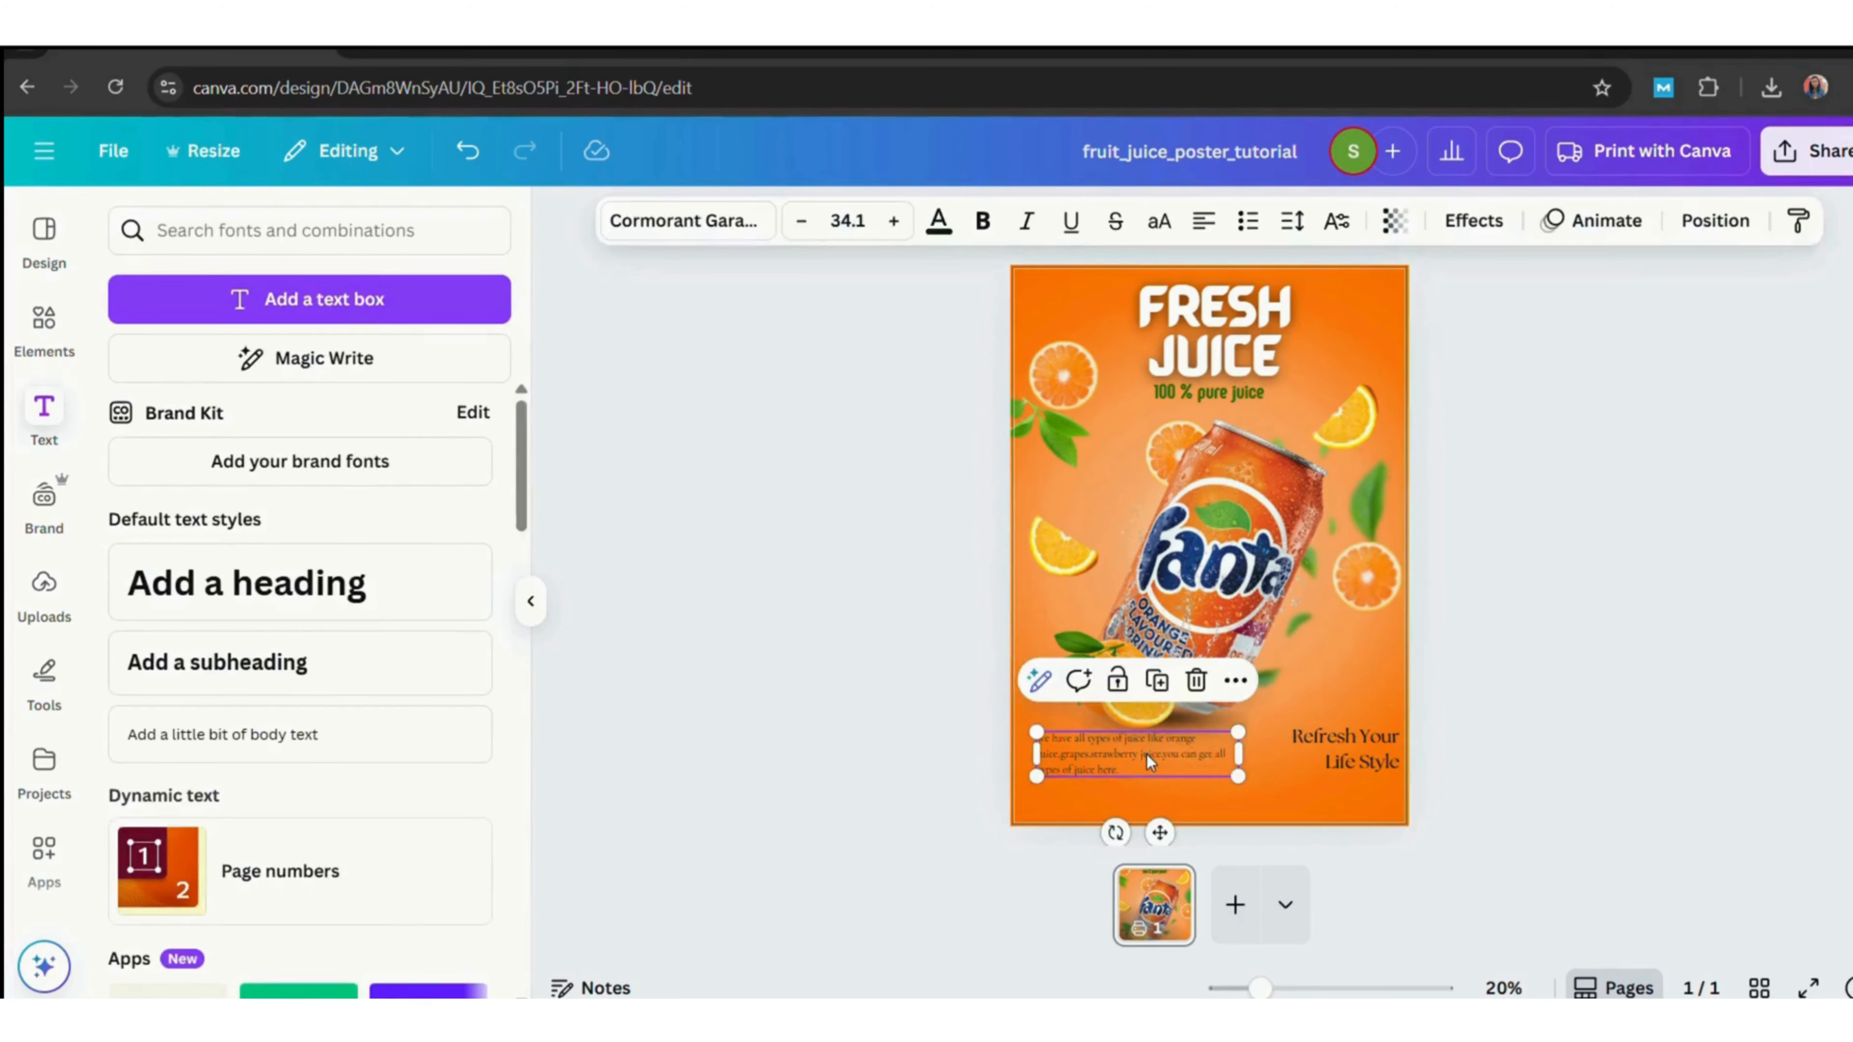
pyautogui.click(1559, 761)
pyautogui.click(1360, 772)
pyautogui.moveTo(1360, 772); pyautogui.dragTo(1358, 772)
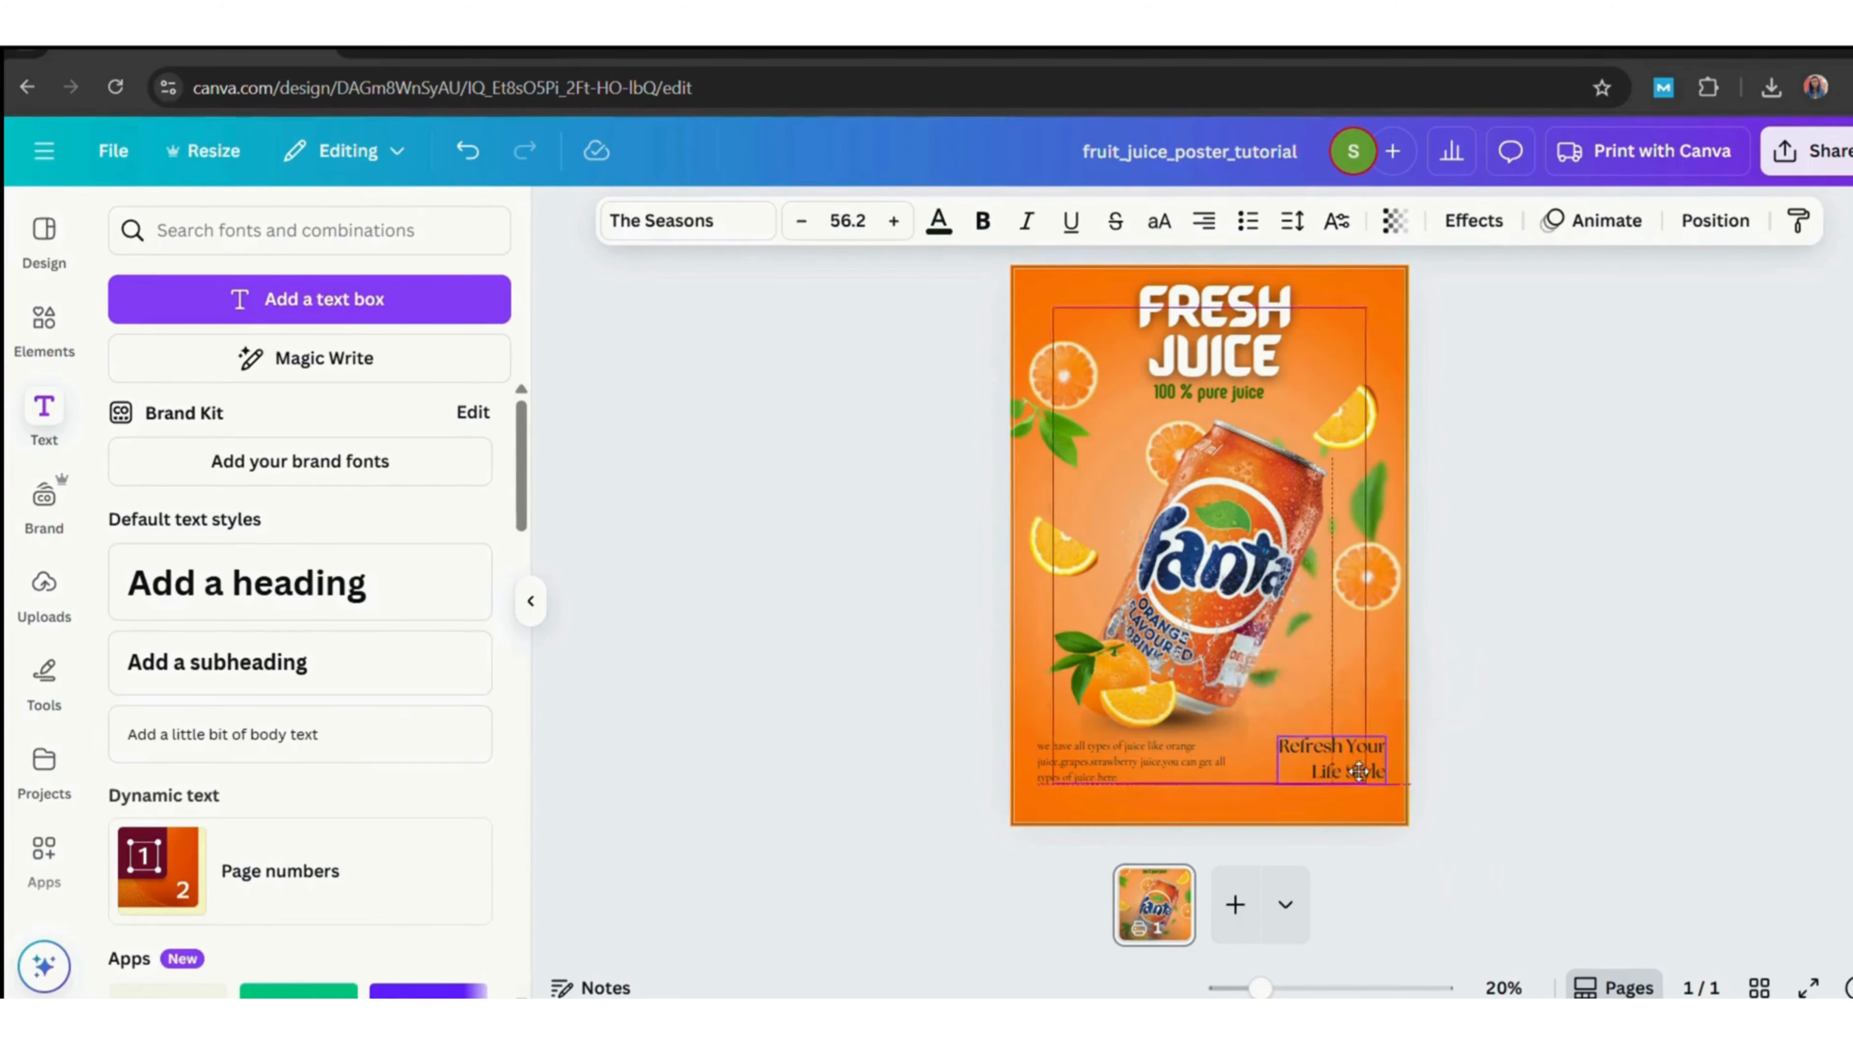
pyautogui.click(1513, 736)
pyautogui.click(1103, 776)
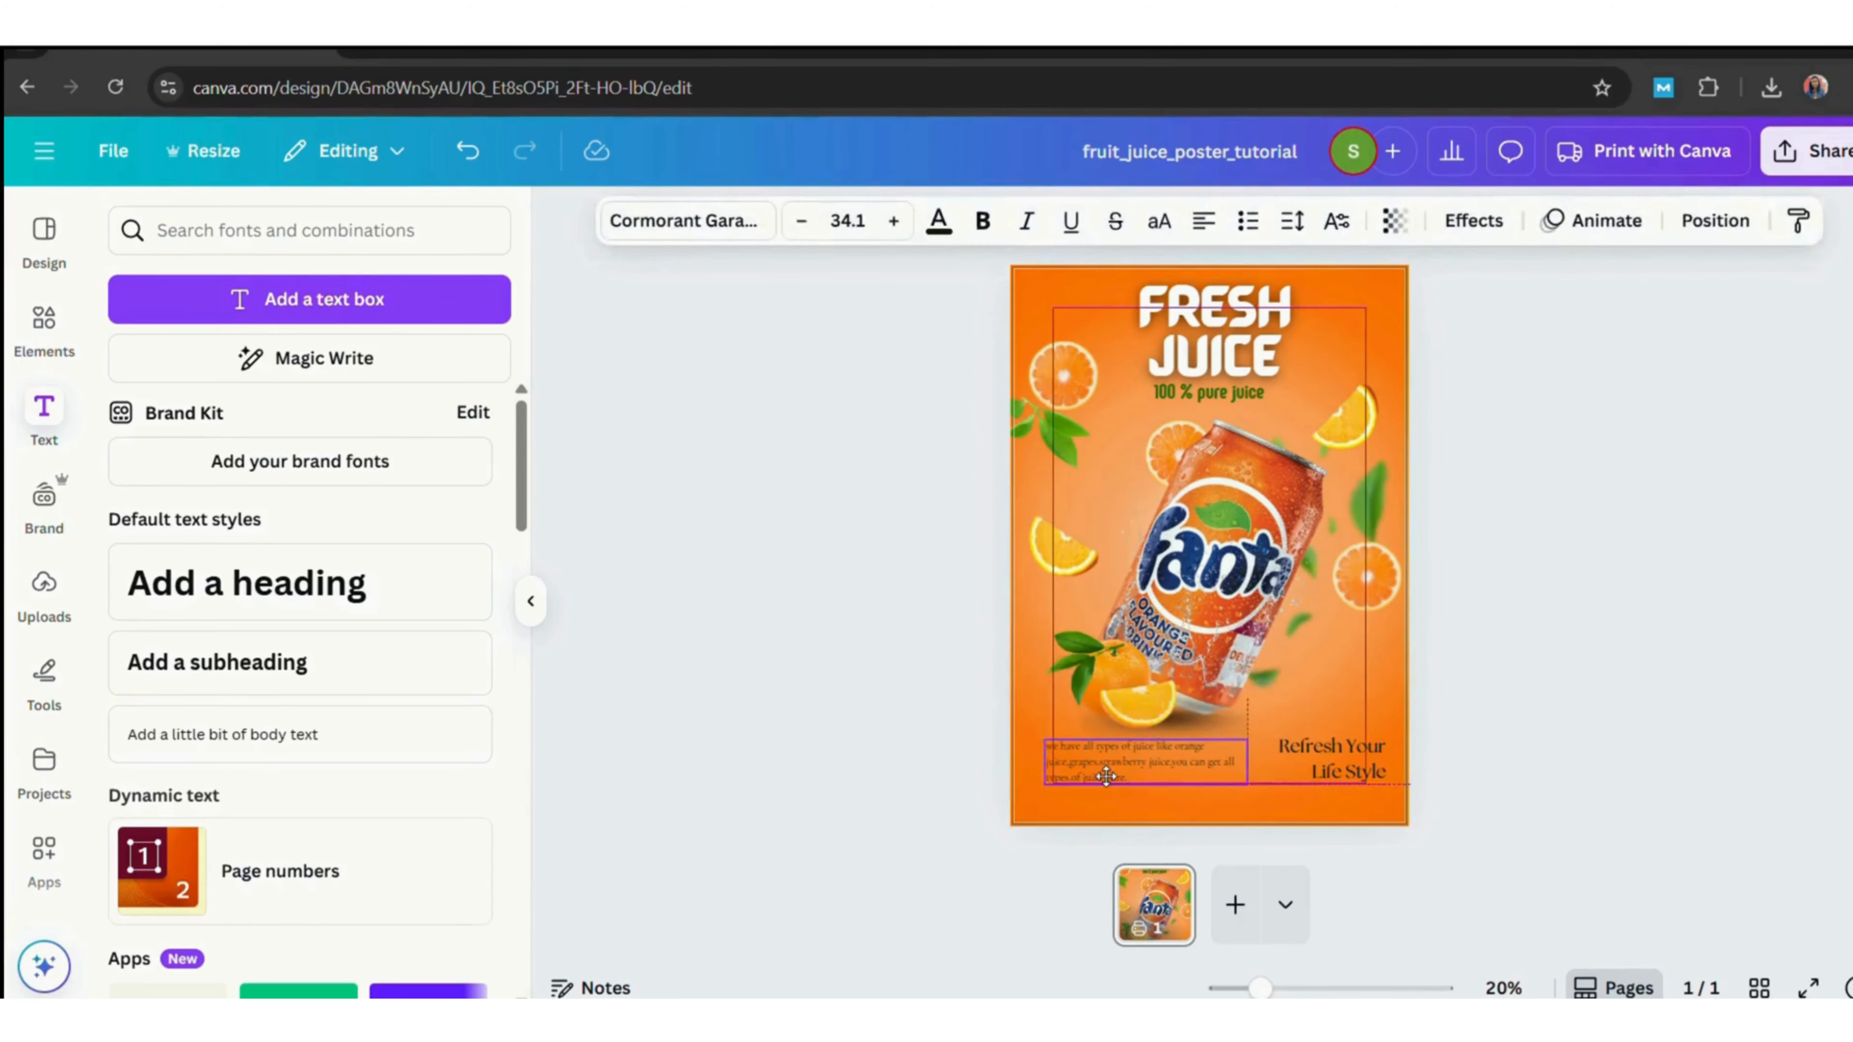
pyautogui.moveTo(1106, 776); pyautogui.dragTo(1114, 776)
pyautogui.click(1729, 691)
pyautogui.click(1364, 759)
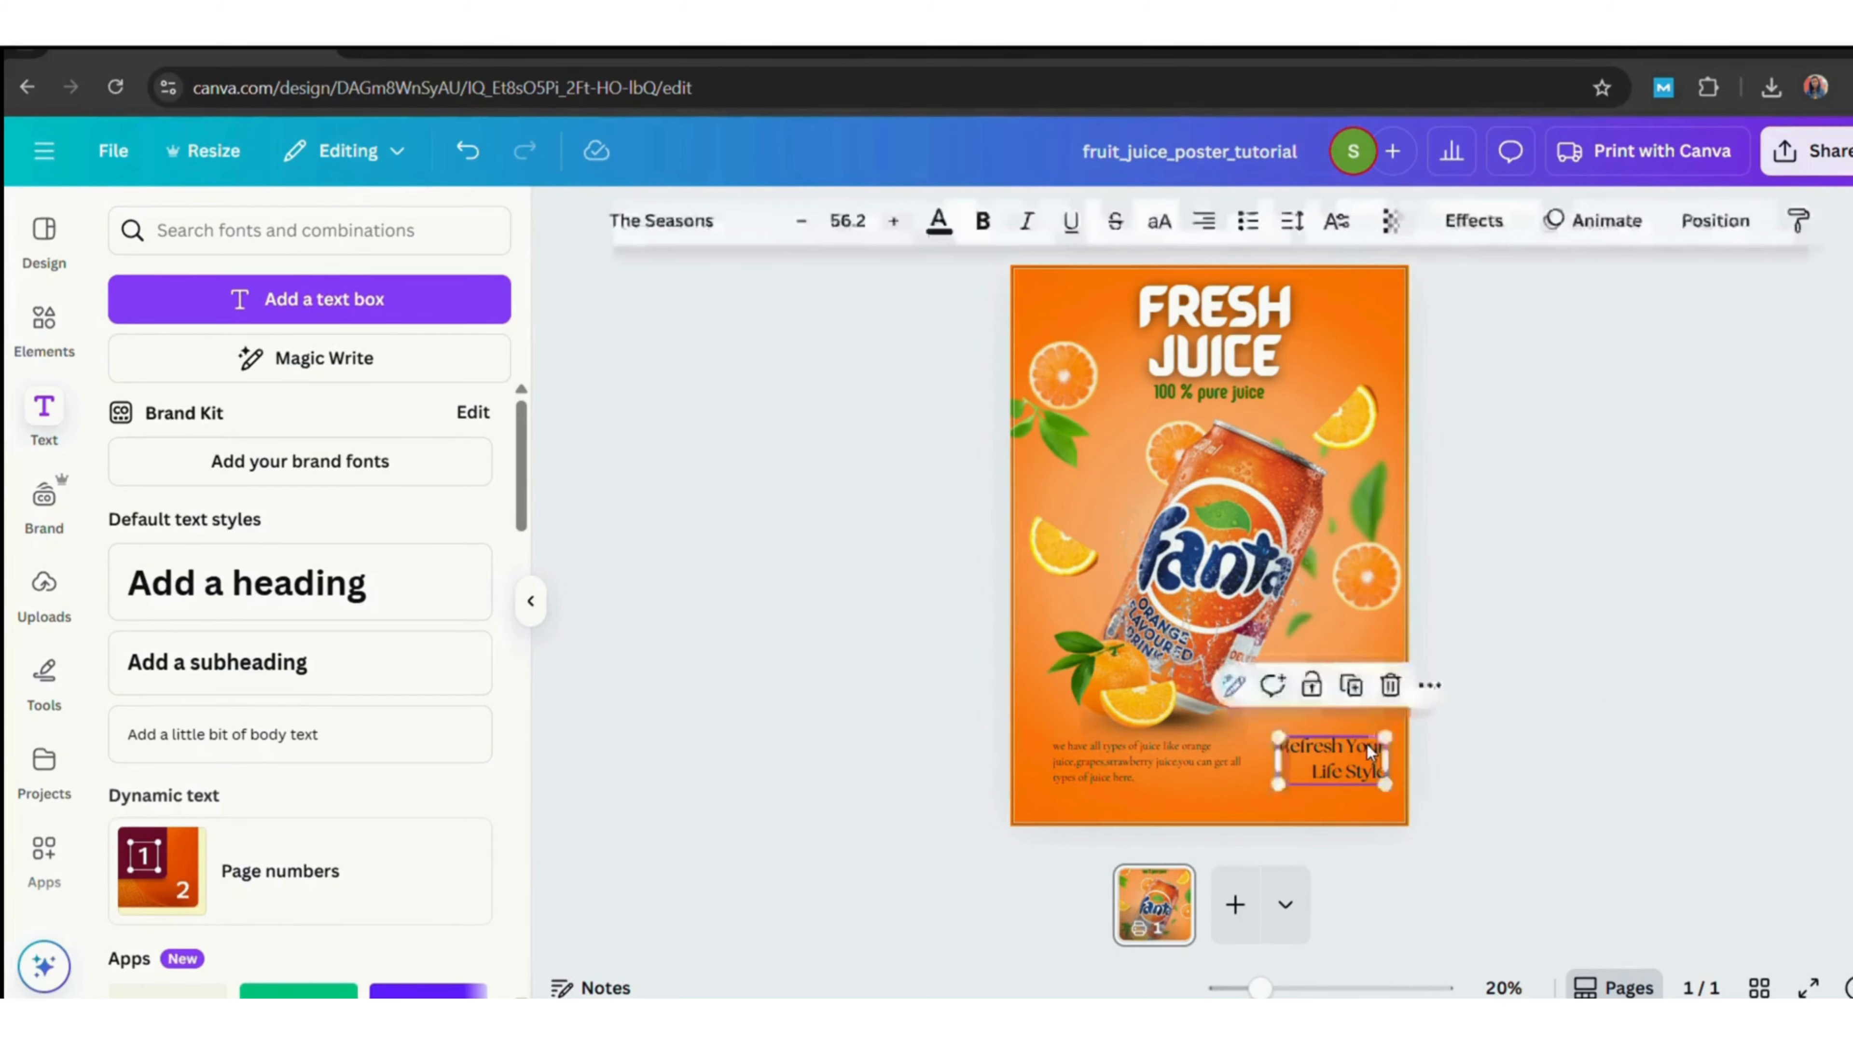
# Shift the slogan slightly left to align it with the body text.
pyautogui.click(1679, 723)
pyautogui.click(1199, 761)
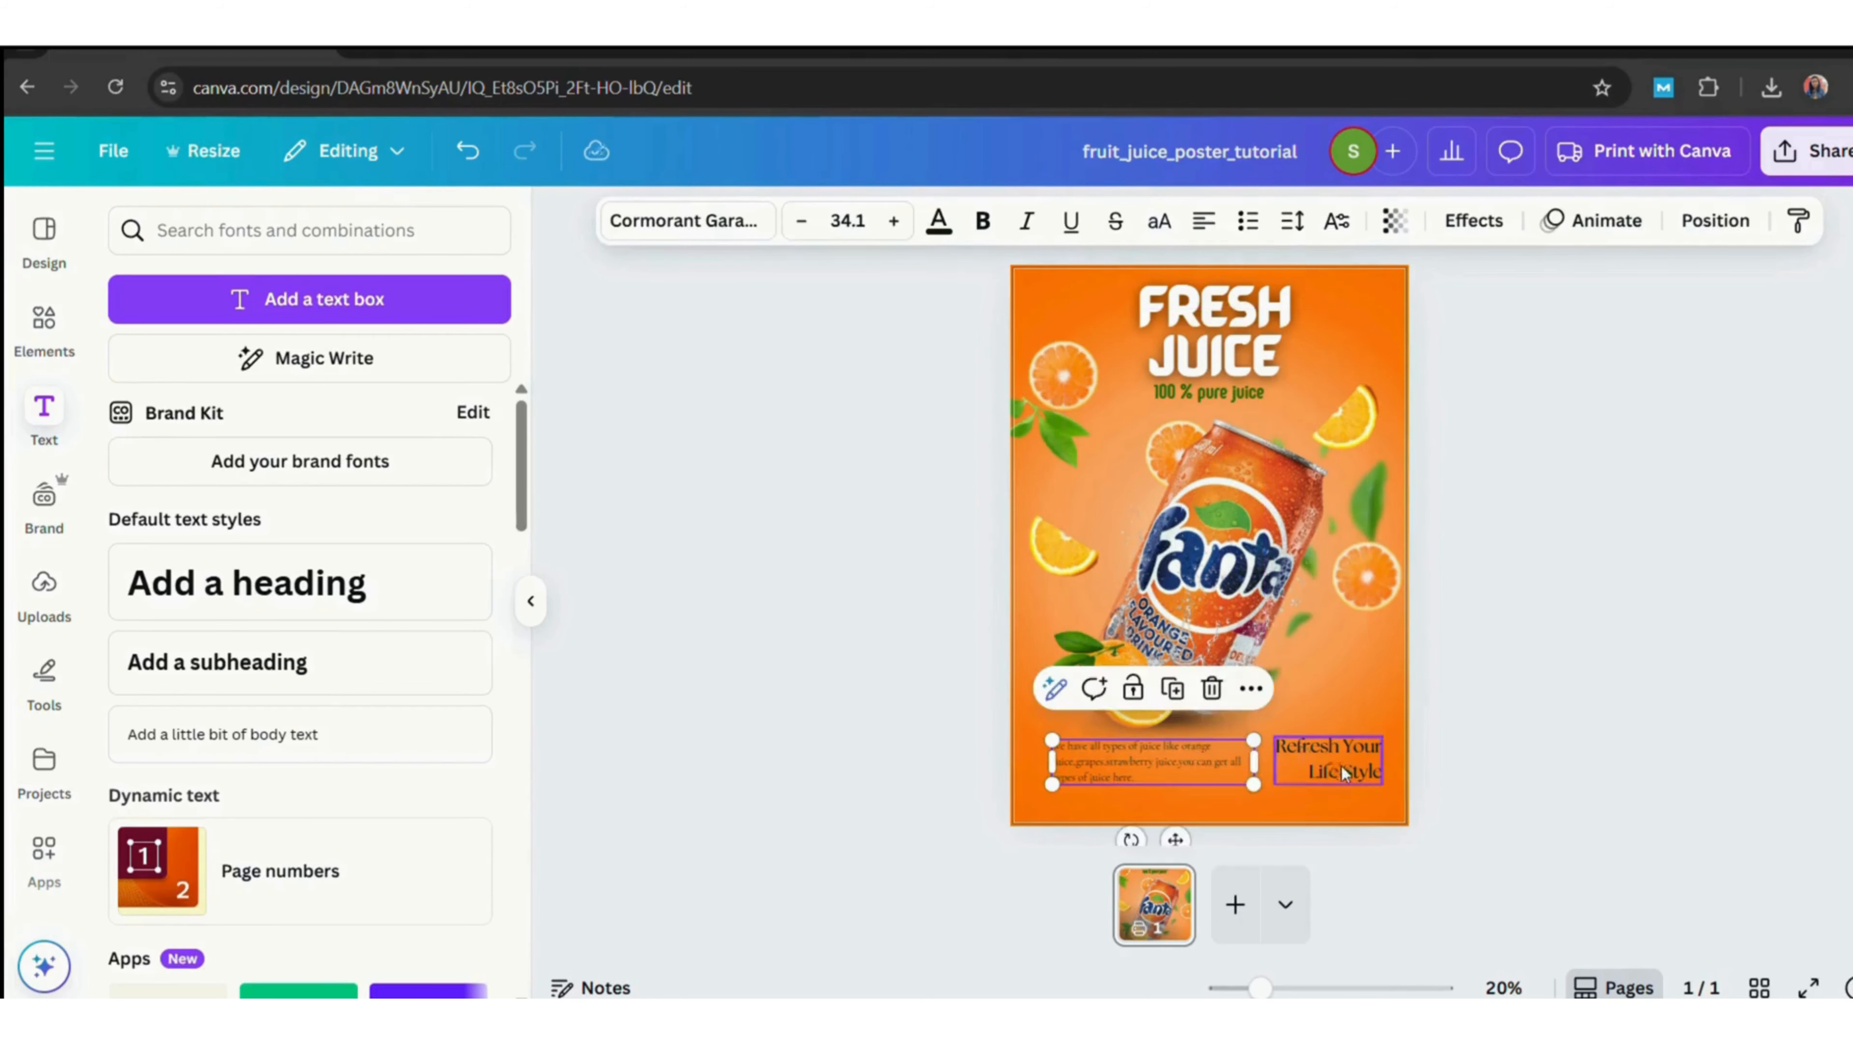
pyautogui.moveTo(1344, 773); pyautogui.dragTo(1325, 774)
pyautogui.click(1611, 744)
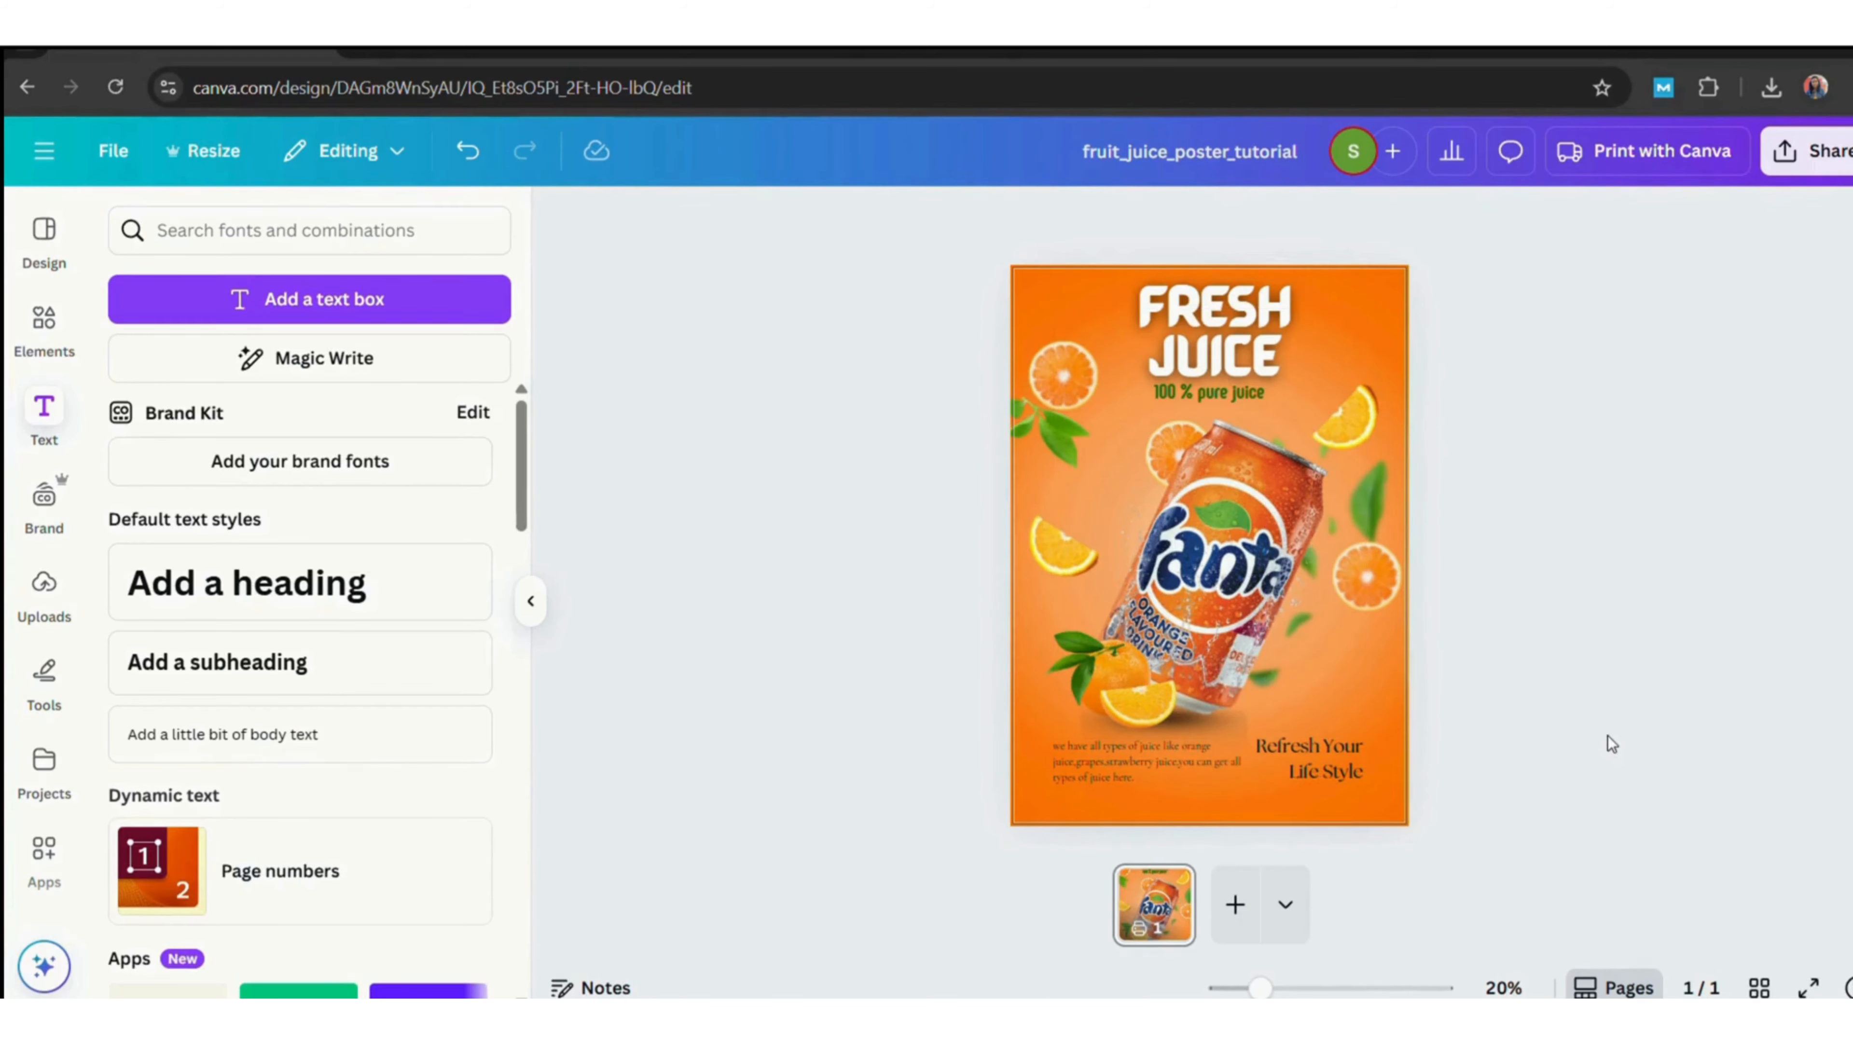
# Add a green bar from the Elements search for shadow and stretch it across the bottom edge of the poster.
pyautogui.click(44, 321)
pyautogui.click(294, 231)
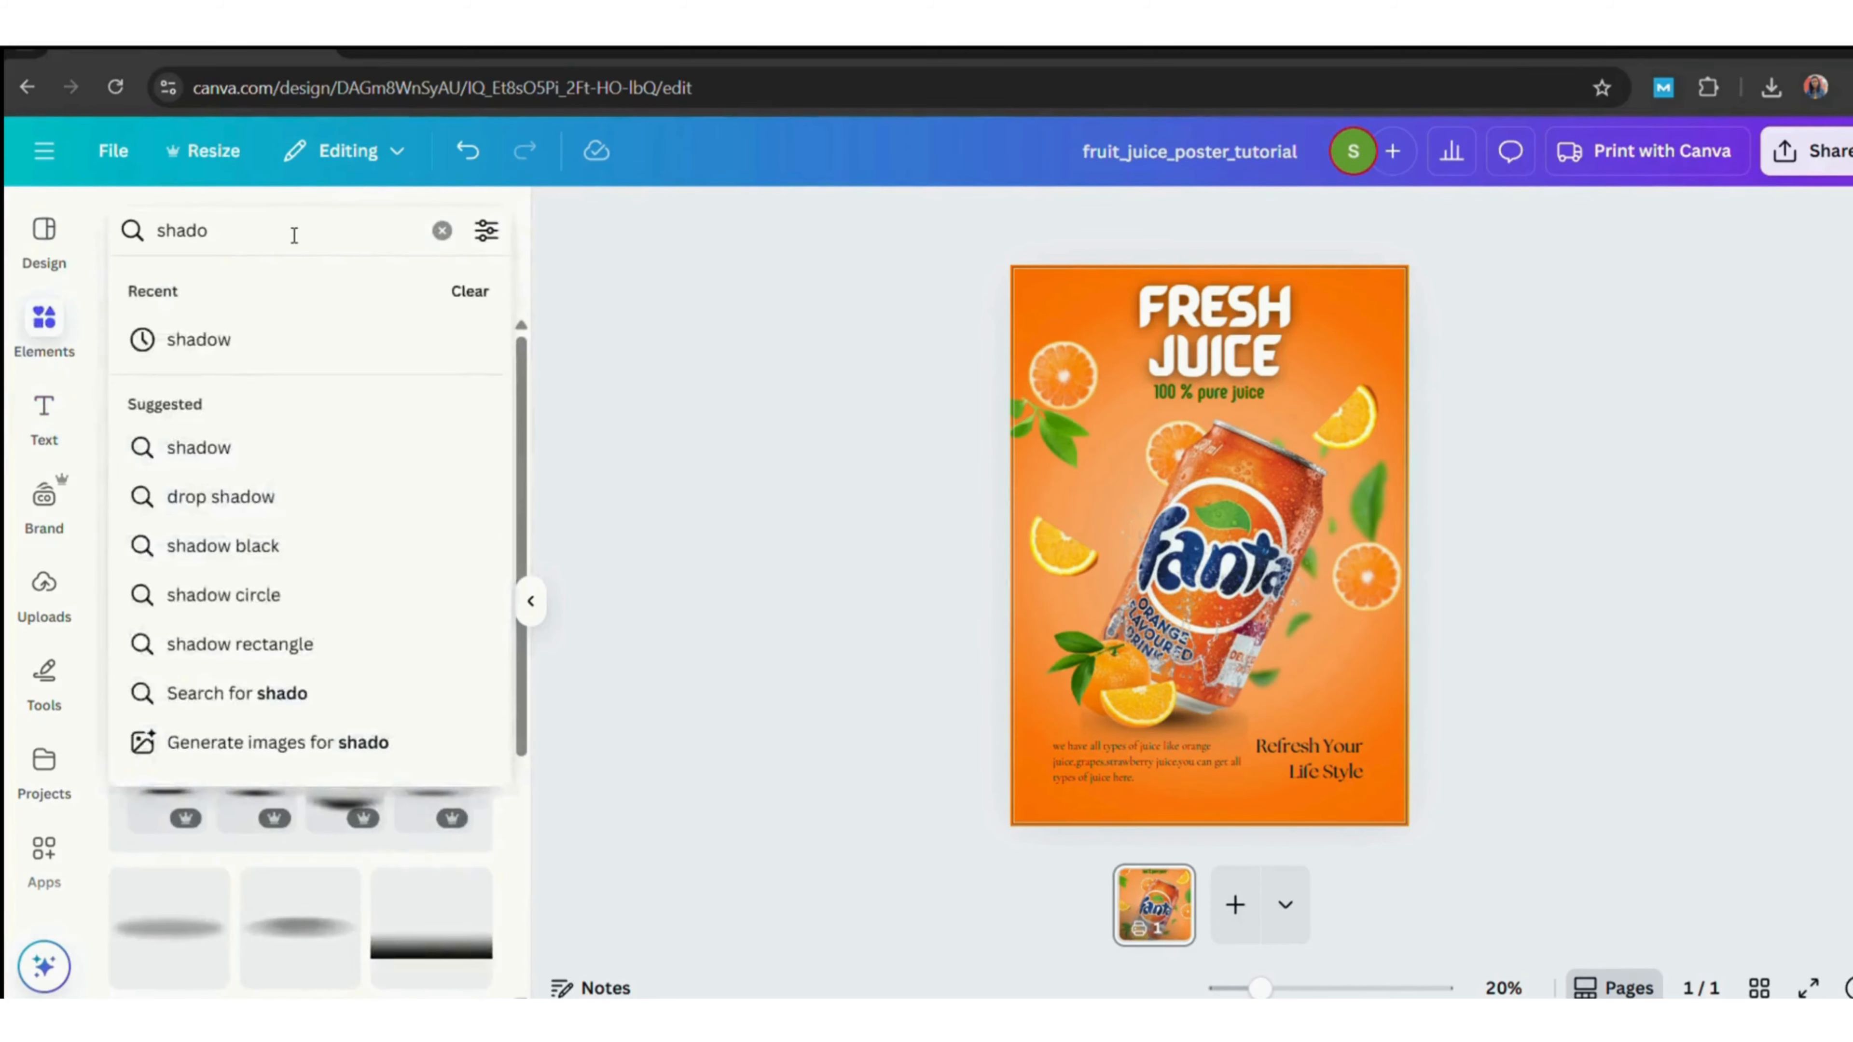
pyautogui.write('r')
pyautogui.click(241, 337)
pyautogui.moveTo(1162, 547); pyautogui.dragTo(1307, 691)
pyautogui.moveTo(1196, 770); pyautogui.dragTo(1201, 692)
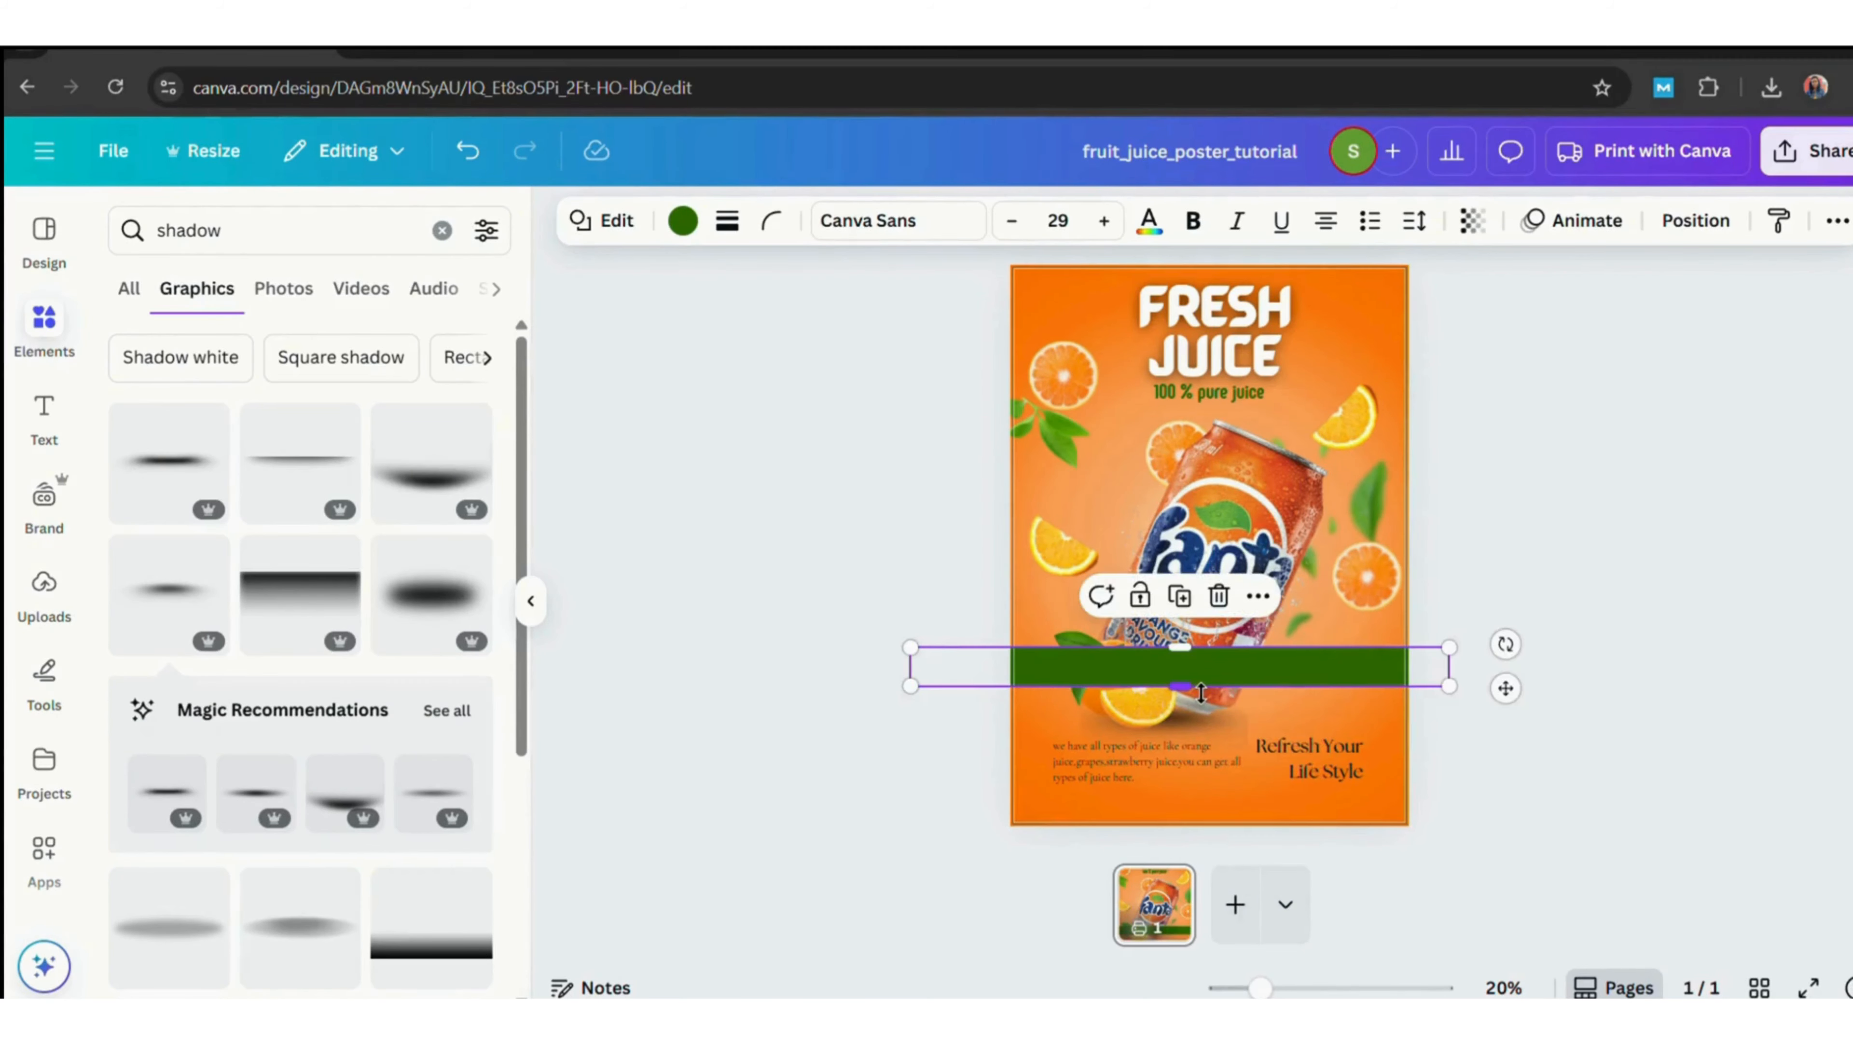
pyautogui.moveTo(1351, 675); pyautogui.dragTo(1367, 825)
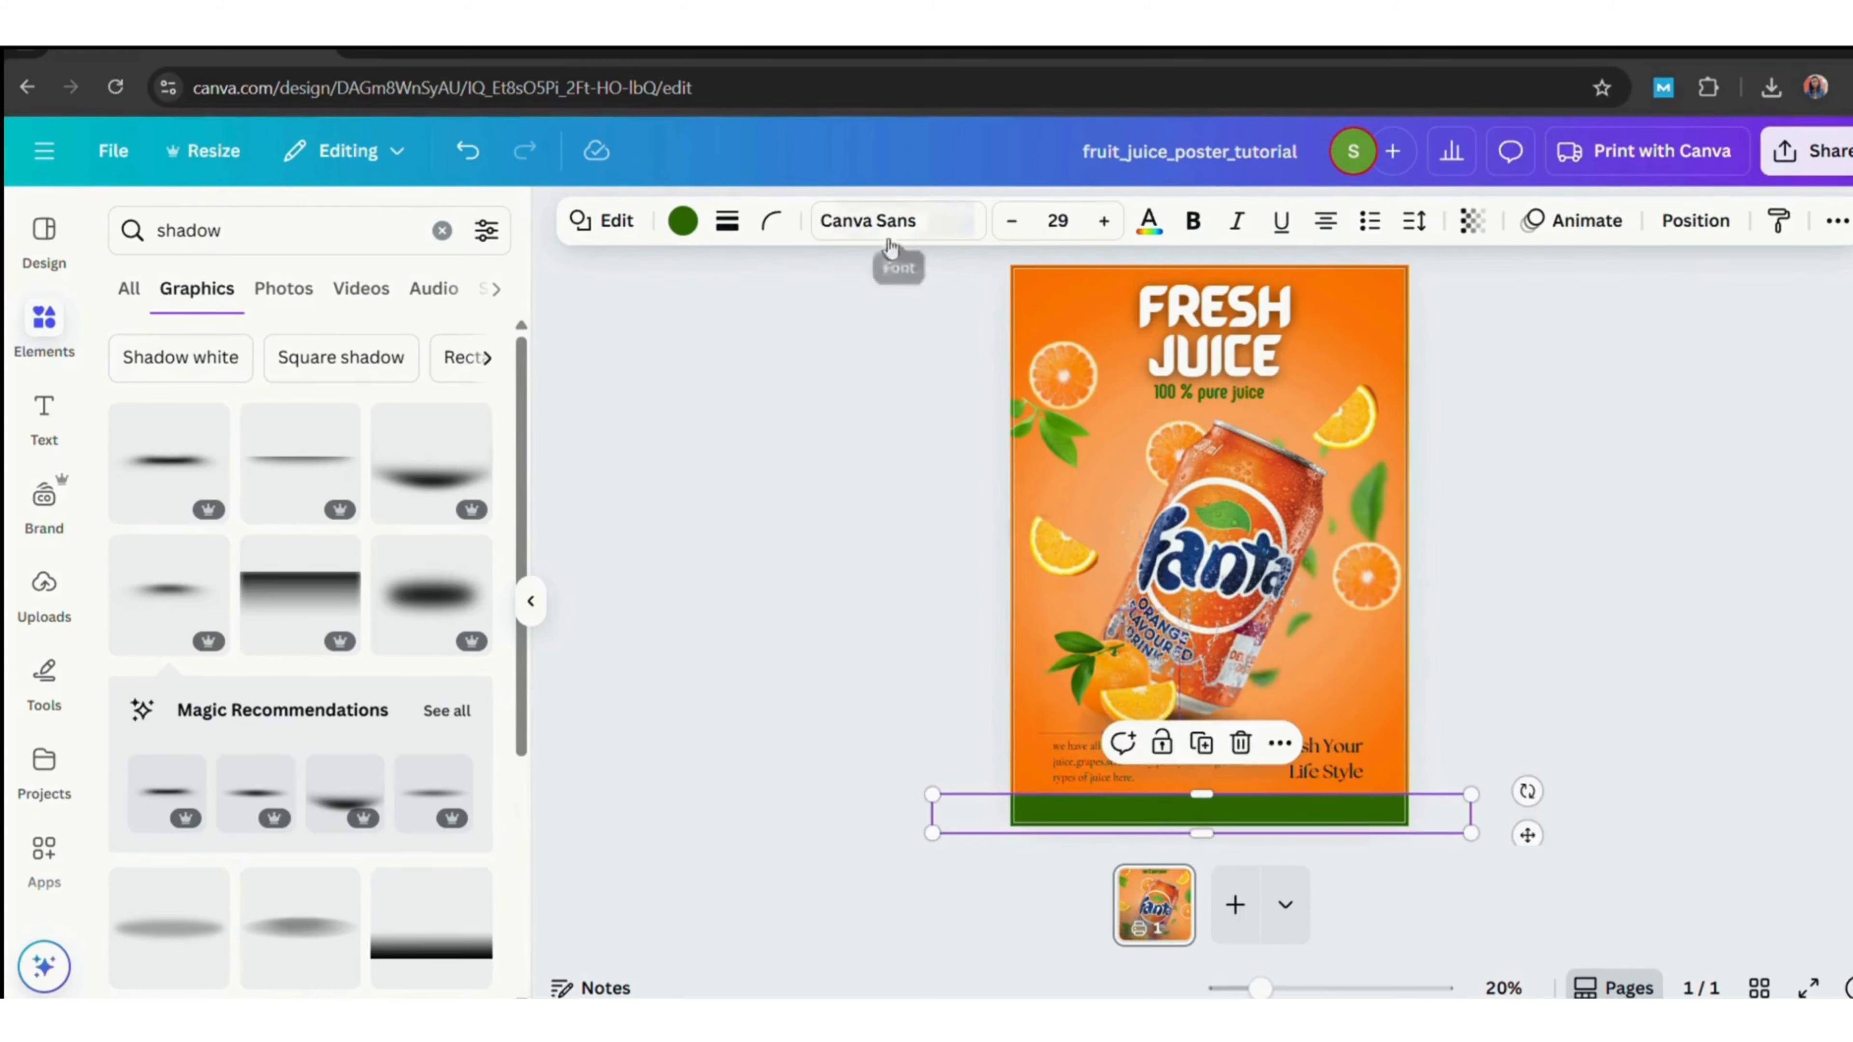
# Try a brown fill on the bottom bar, then set it to a dark green from the photo colours.
pyautogui.click(683, 220)
pyautogui.click(137, 405)
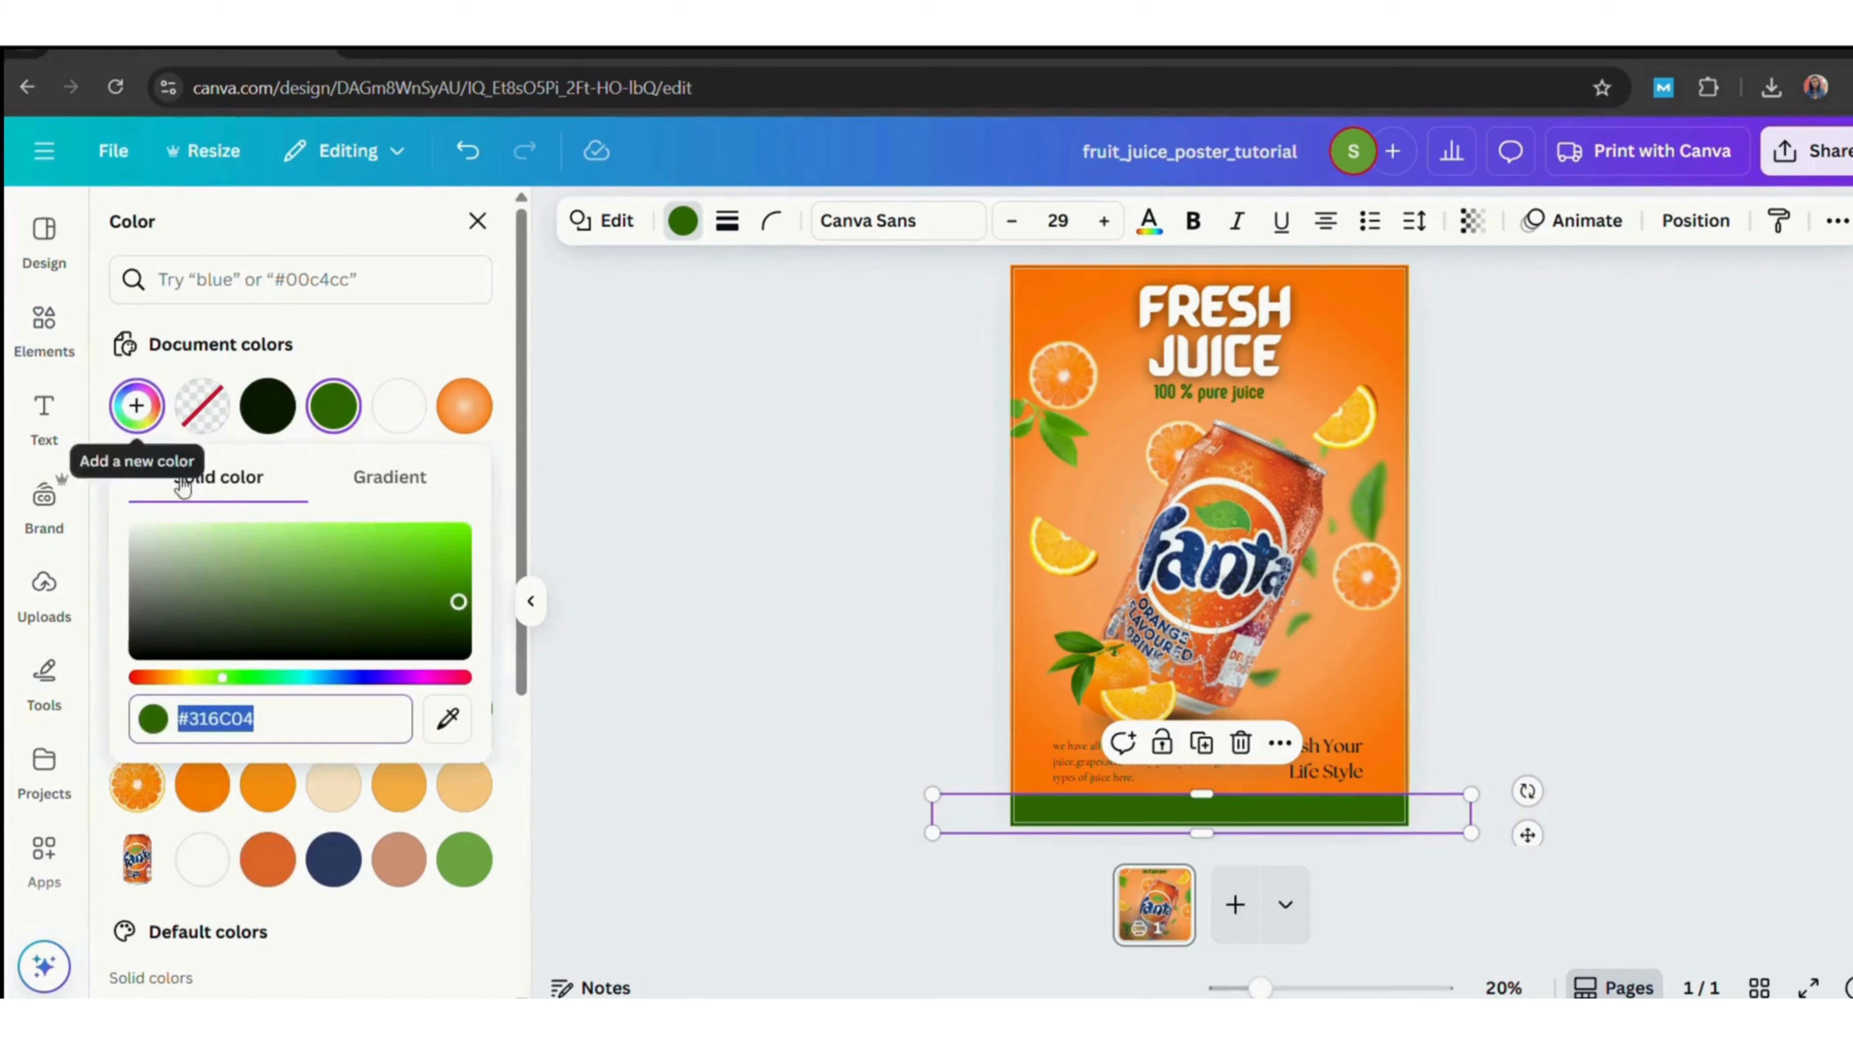
pyautogui.click(157, 677)
pyautogui.click(168, 678)
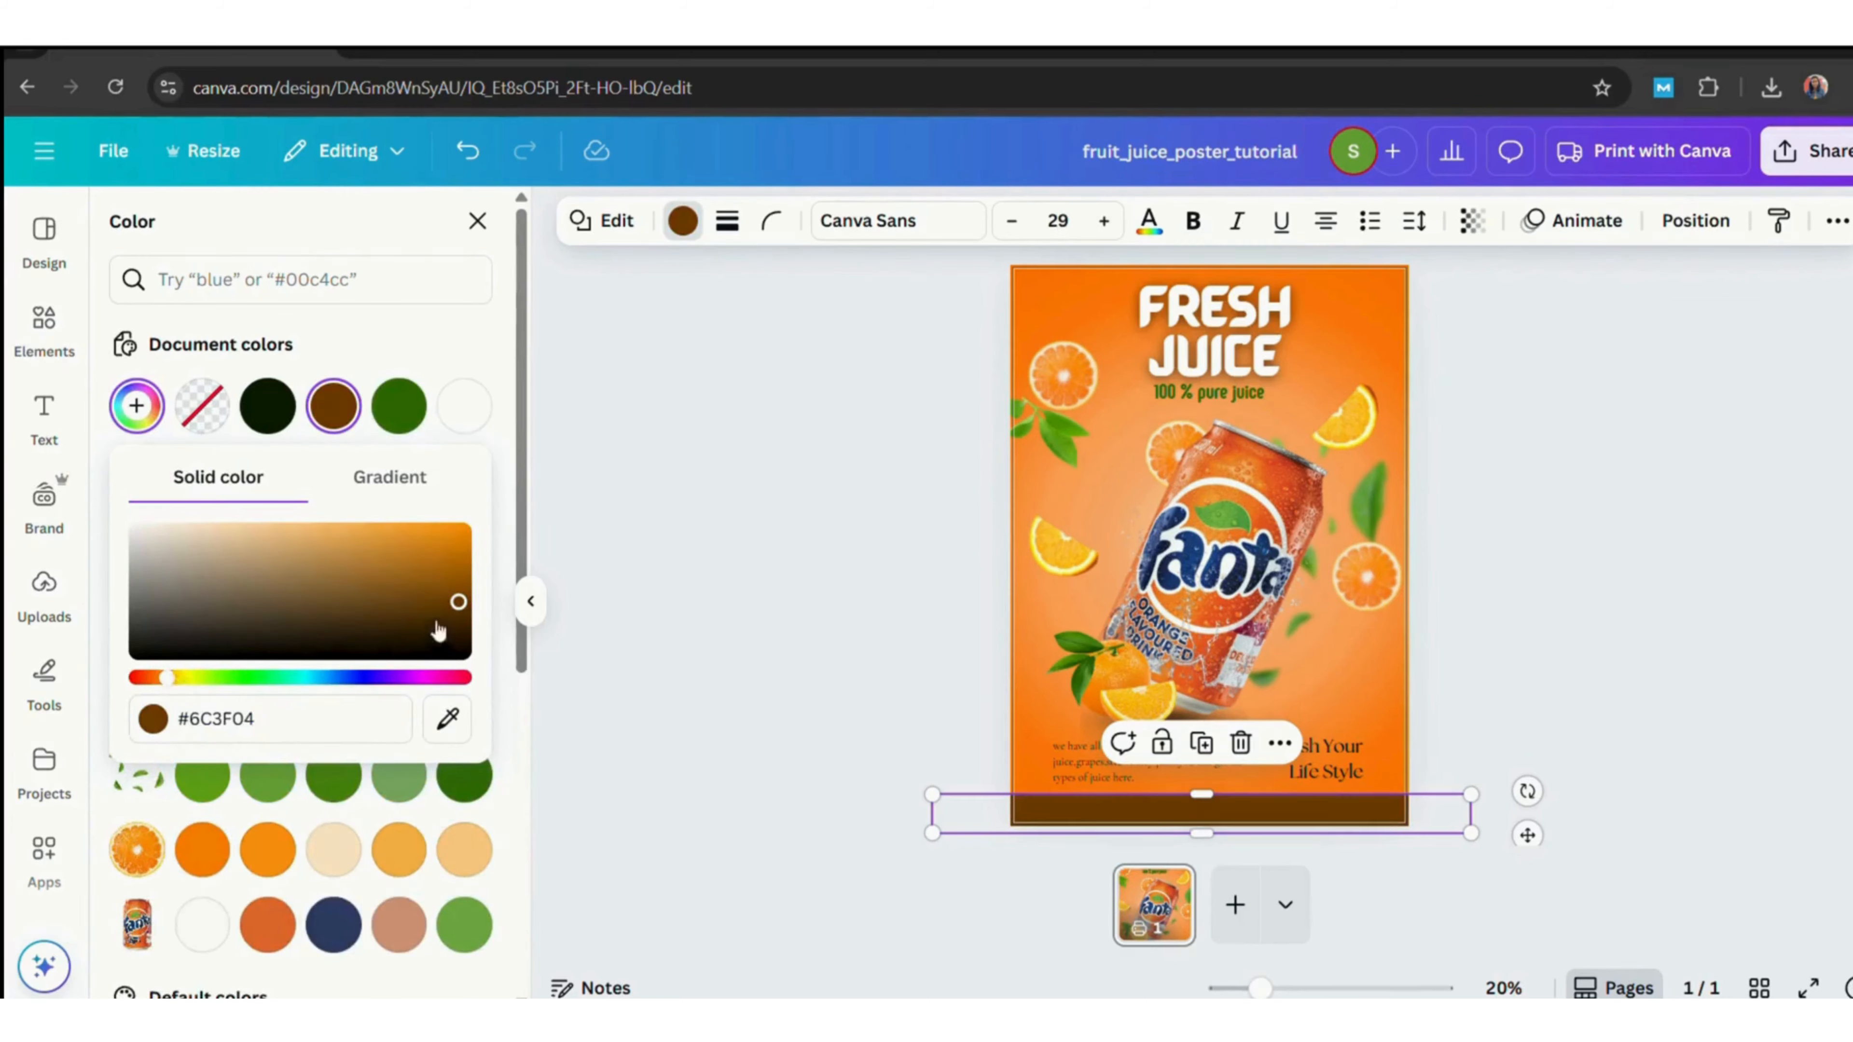
pyautogui.moveTo(437, 626); pyautogui.dragTo(450, 584)
pyautogui.click(414, 400)
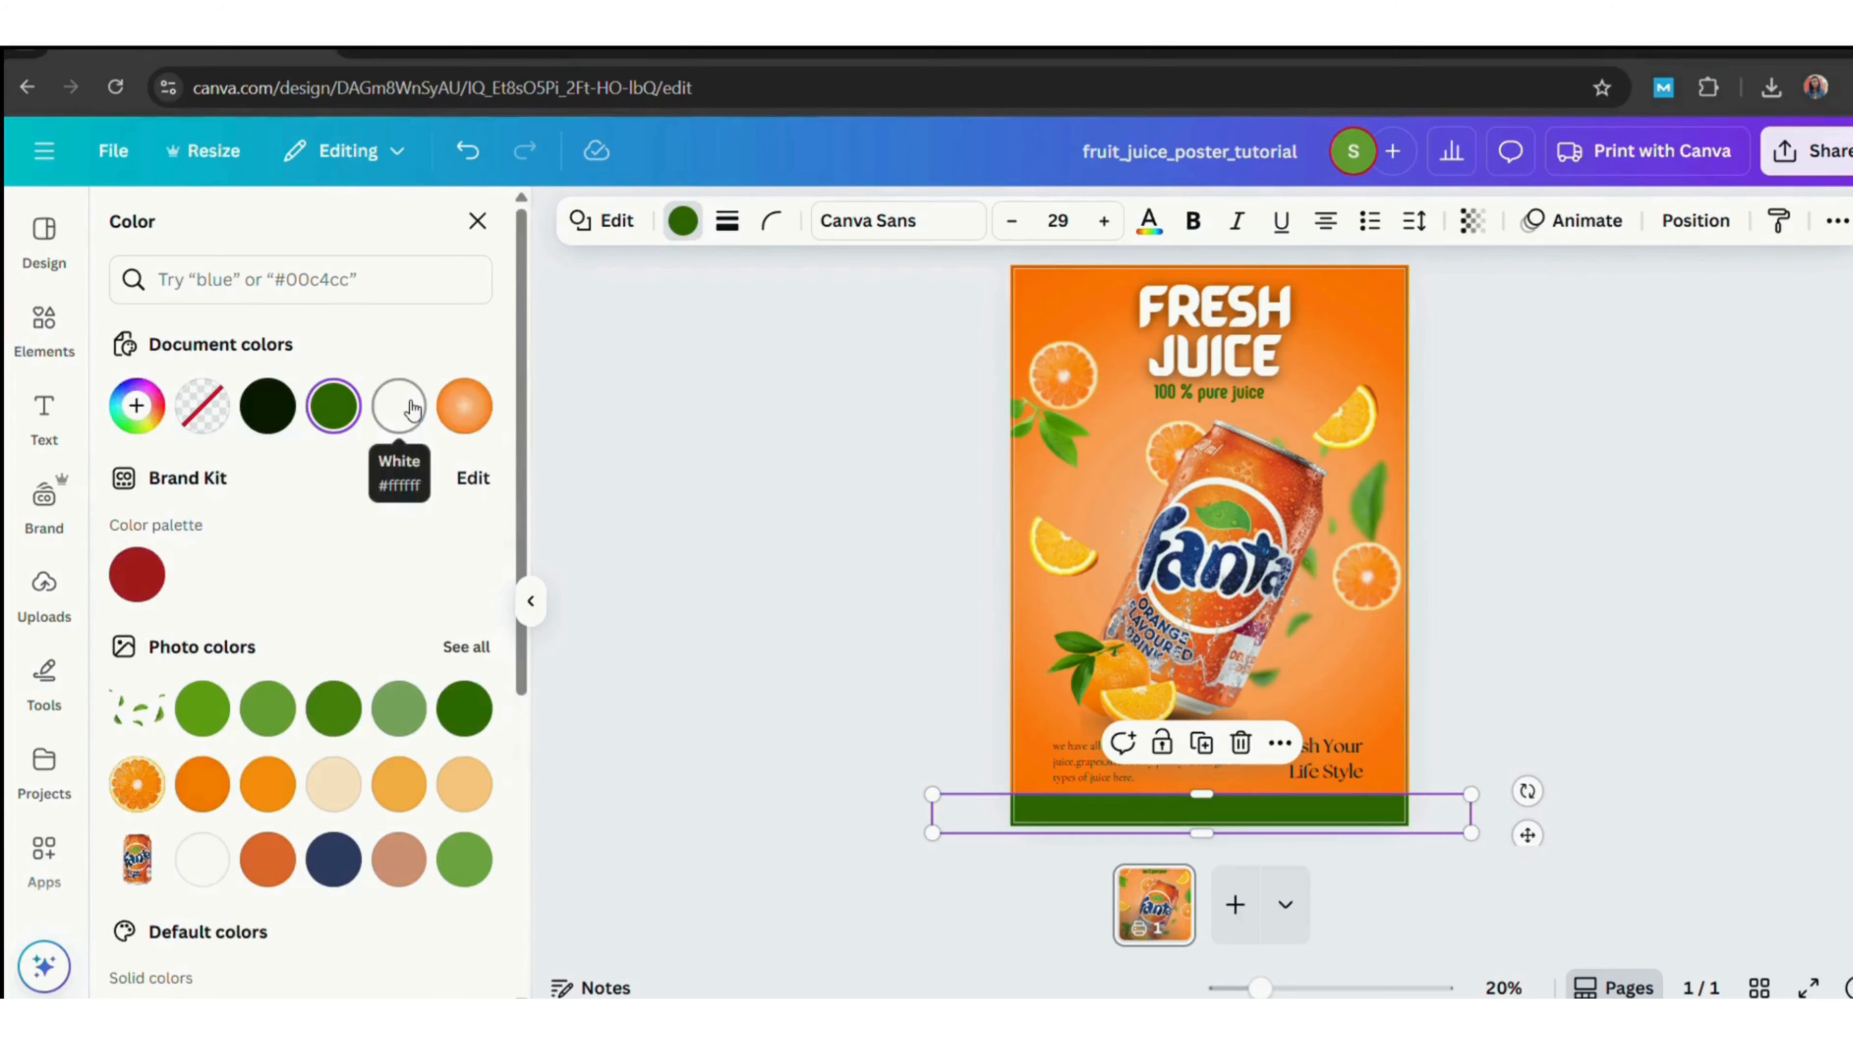
pyautogui.click(464, 708)
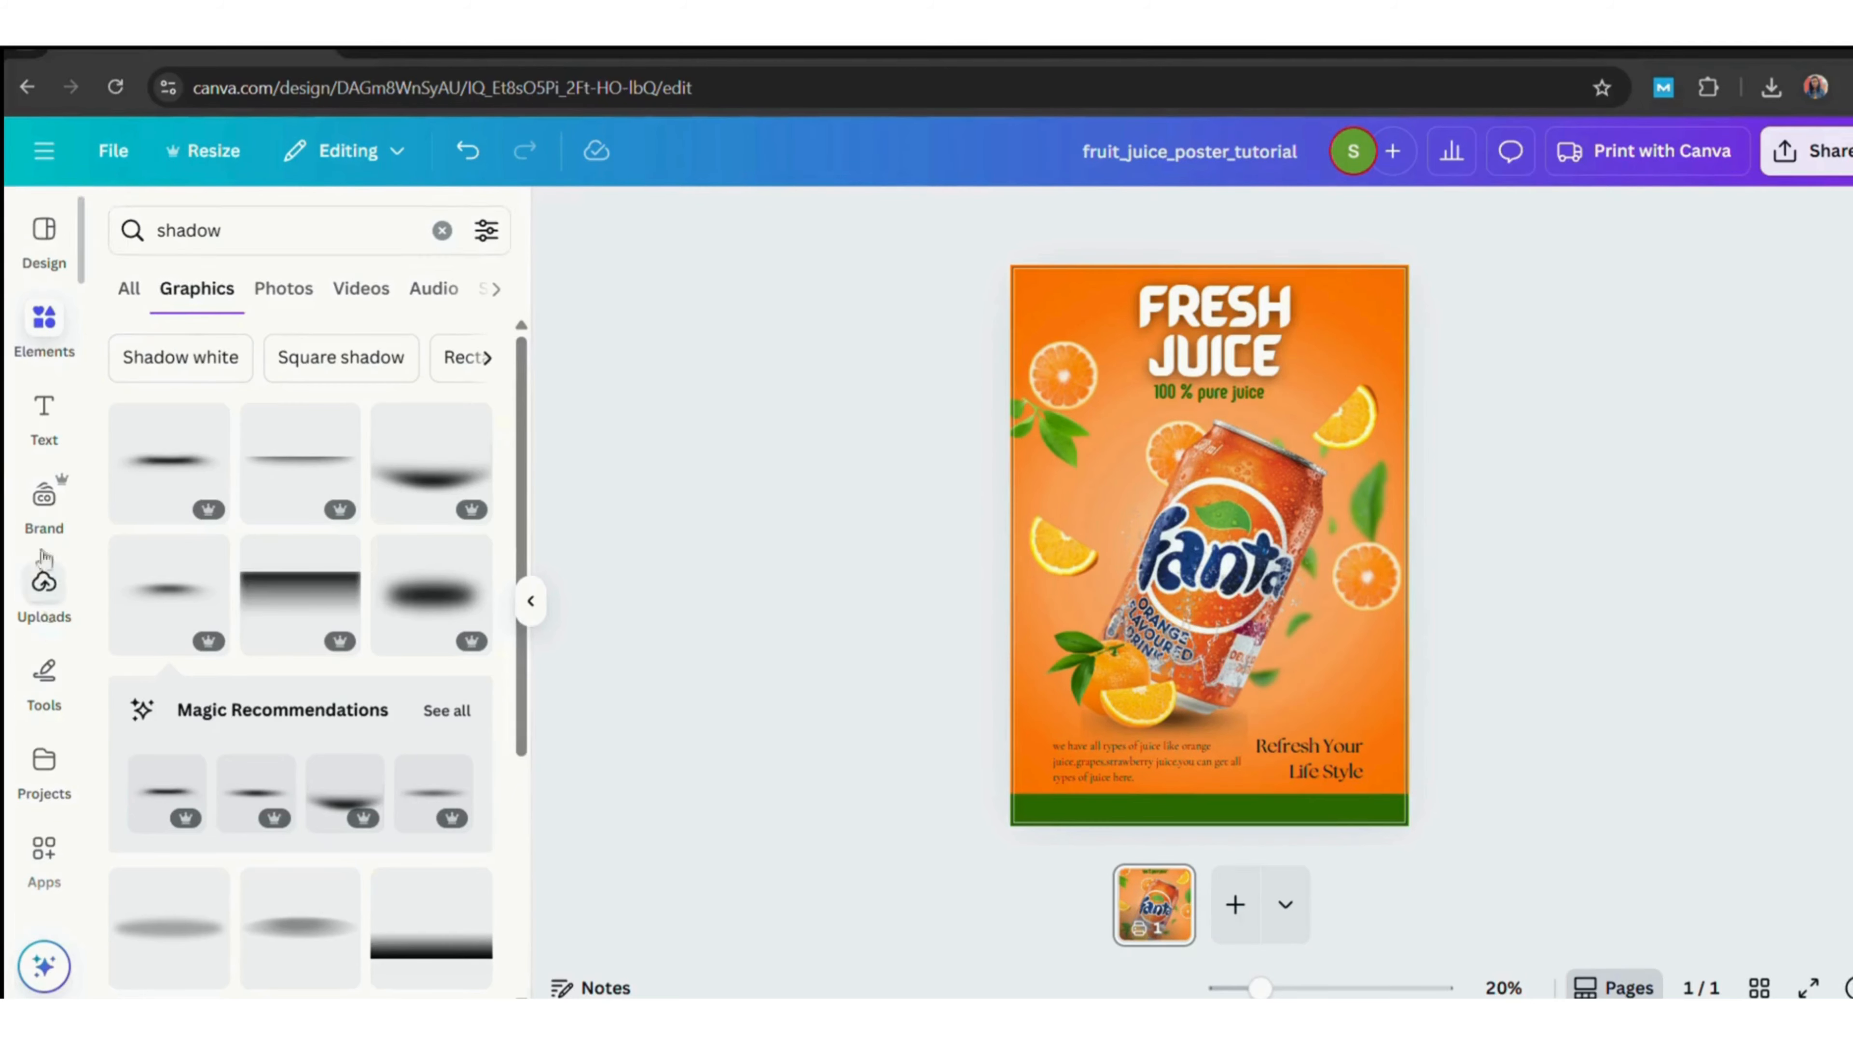
# Add a 'visit now' subheading on the bottom bar and place a copy at the bar's right end.
pyautogui.click(44, 412)
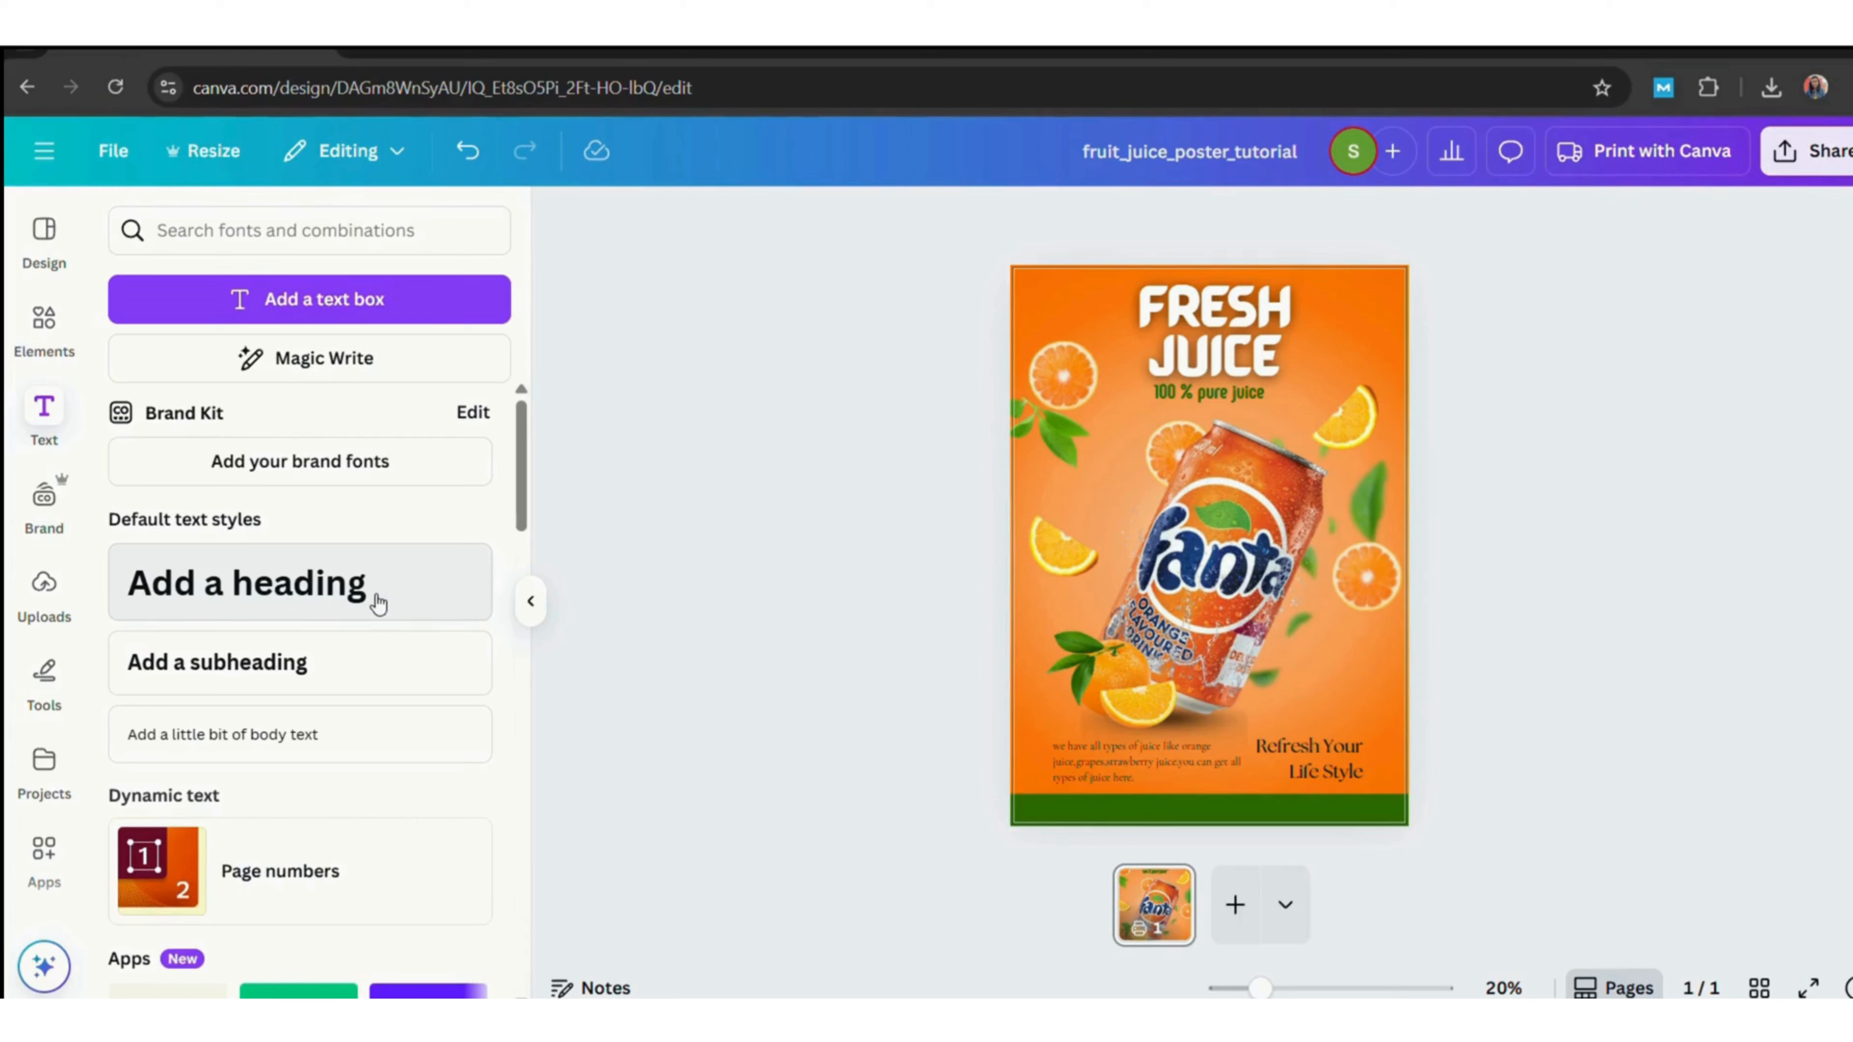
pyautogui.click(311, 662)
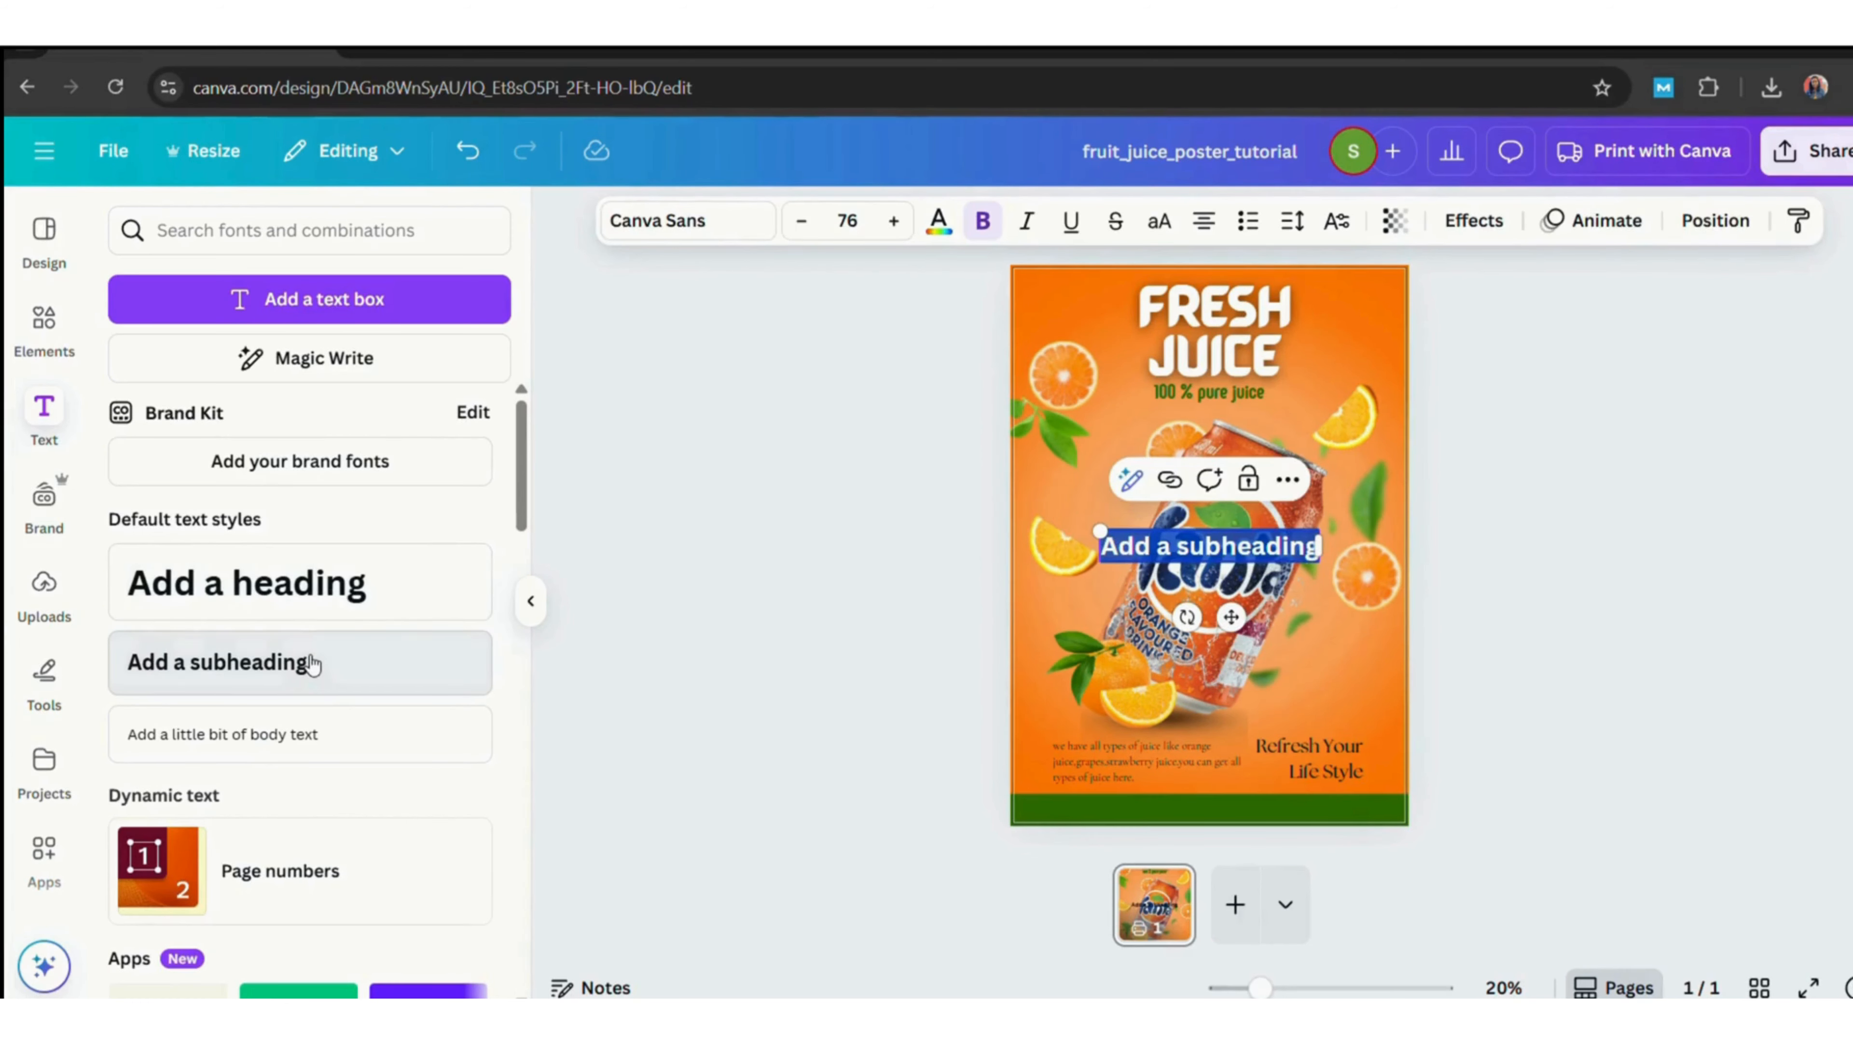
pyautogui.write('Visit now')
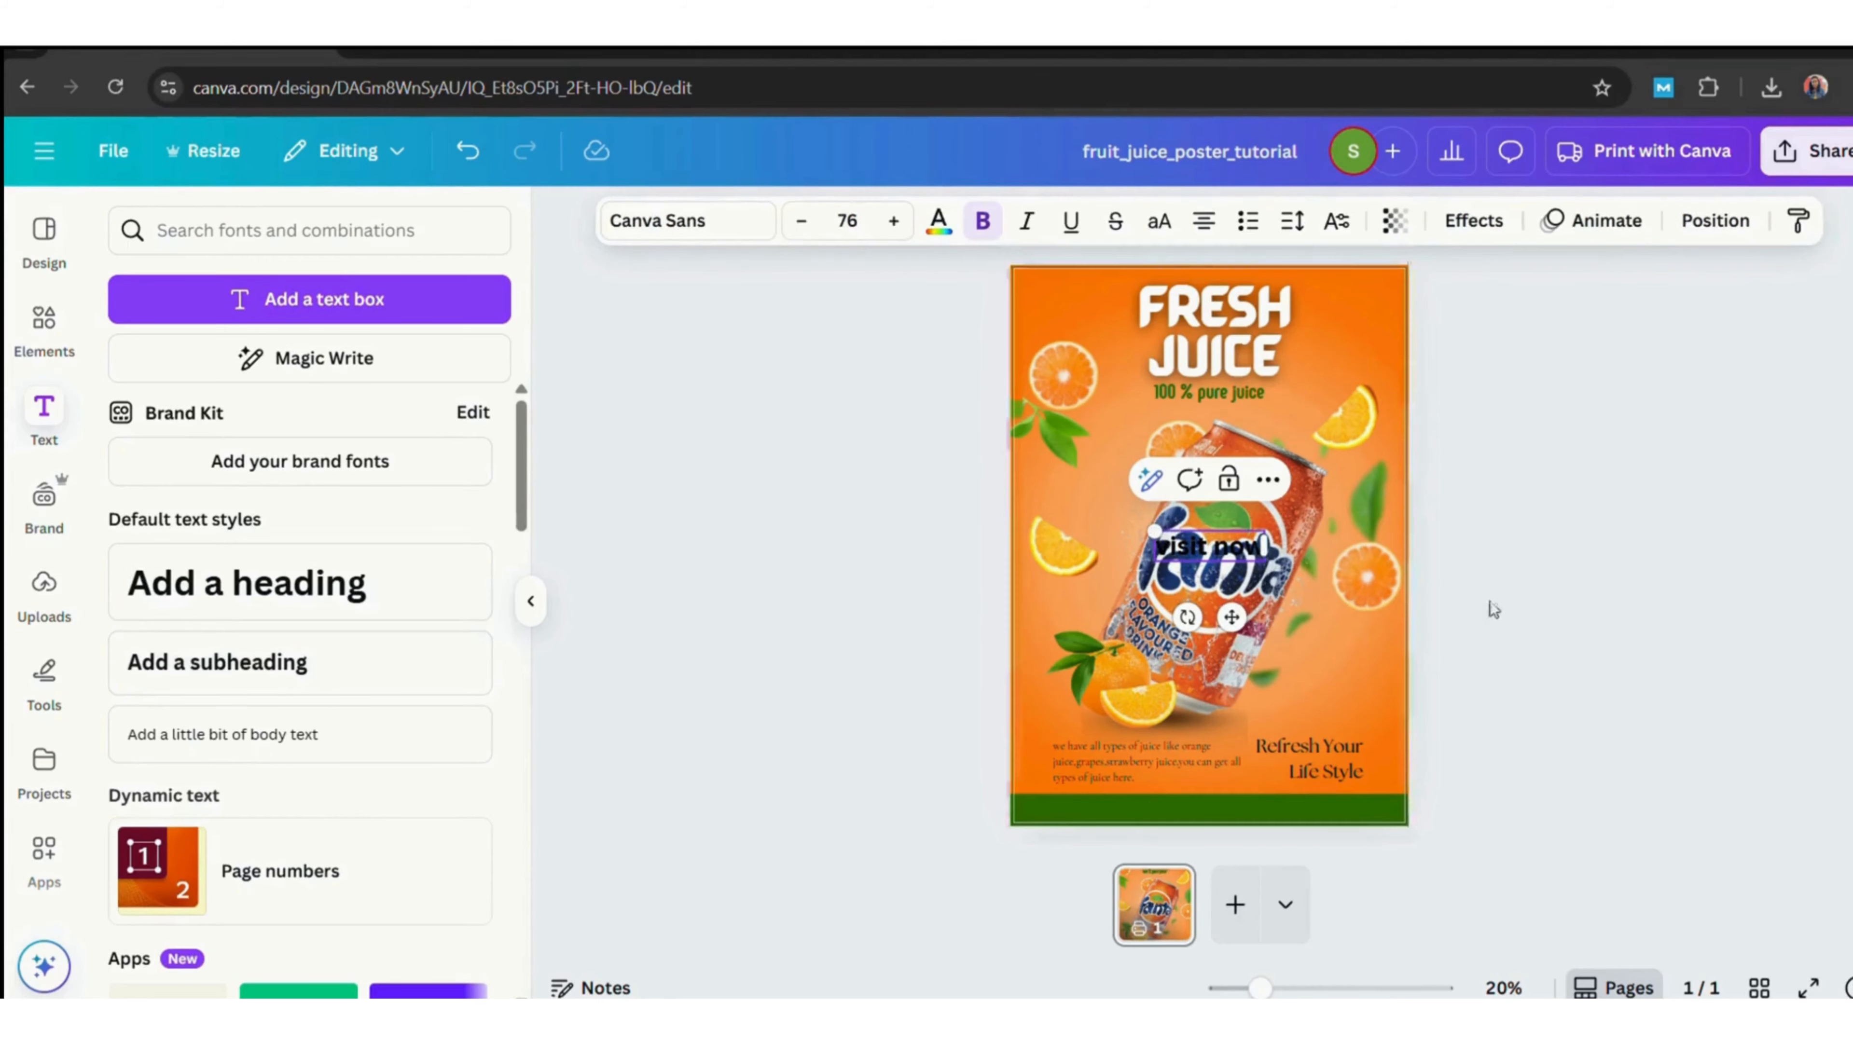
pyautogui.moveTo(1211, 548); pyautogui.dragTo(1320, 808)
pyautogui.click(1127, 749)
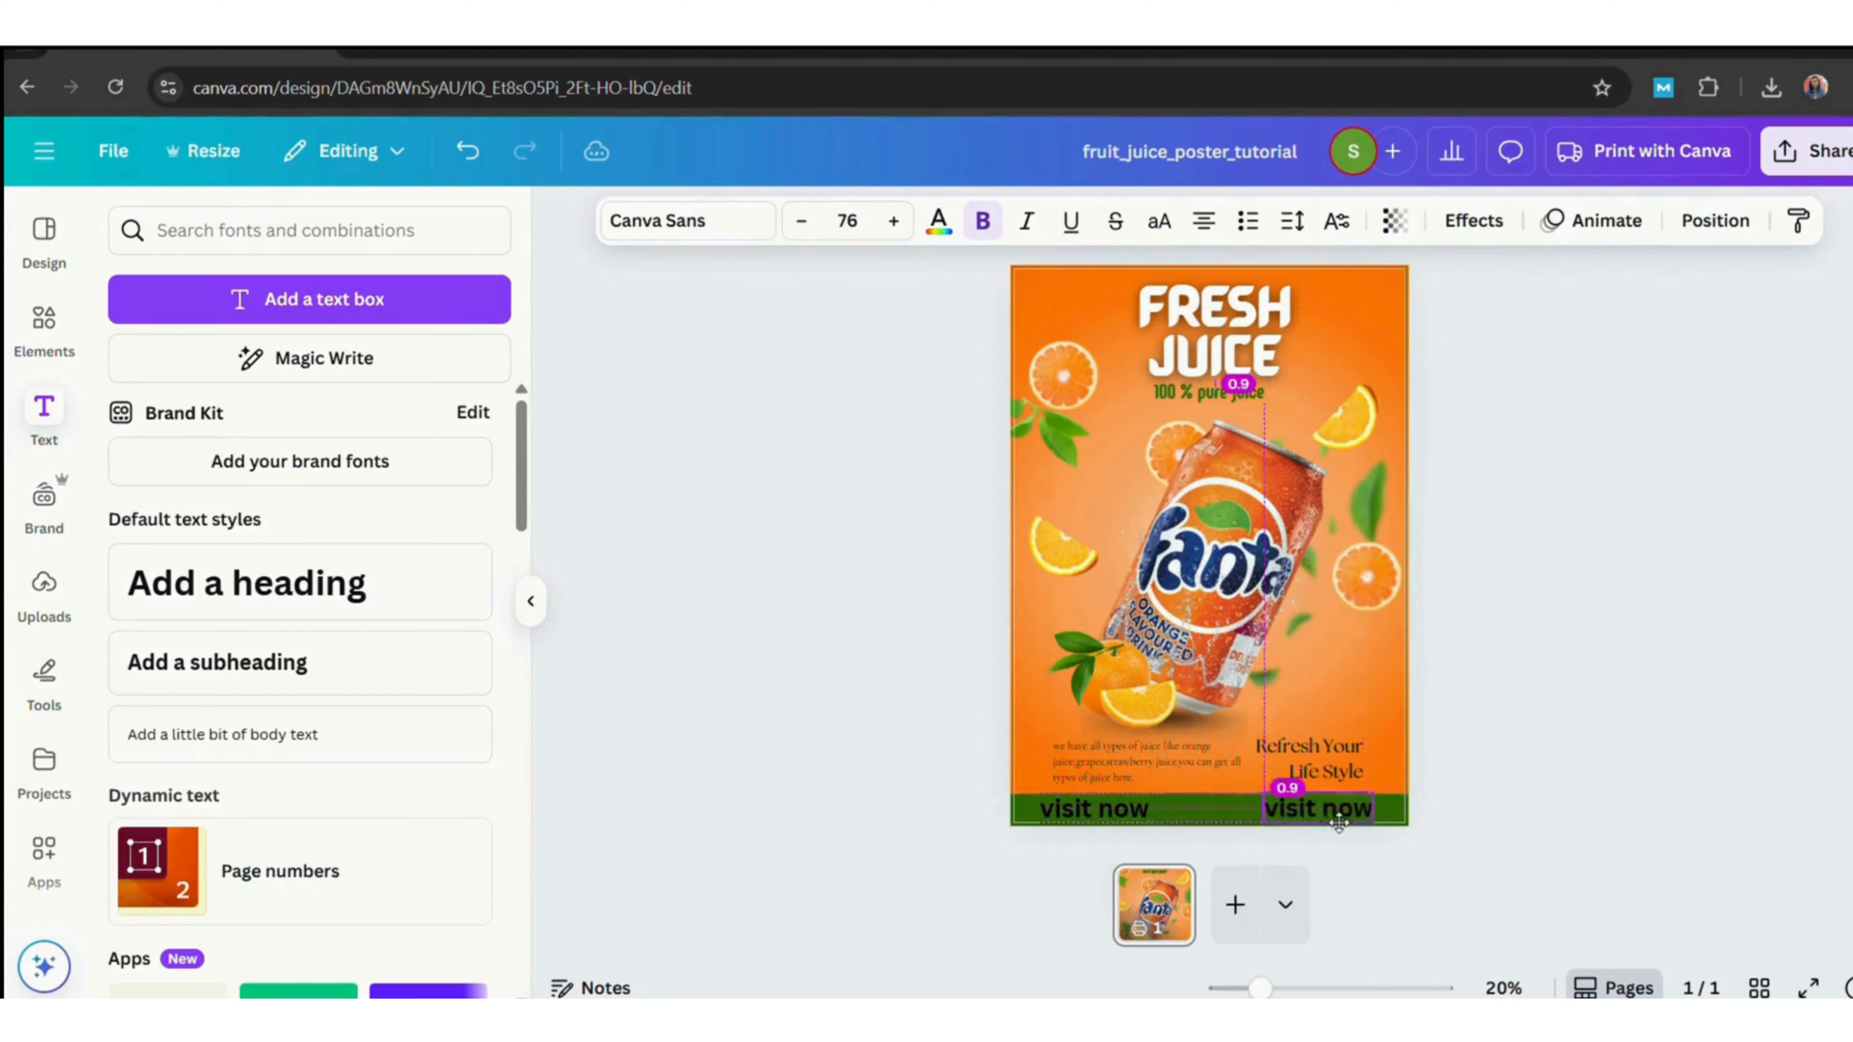
pyautogui.doubleClick(1320, 809)
pyautogui.write('www')
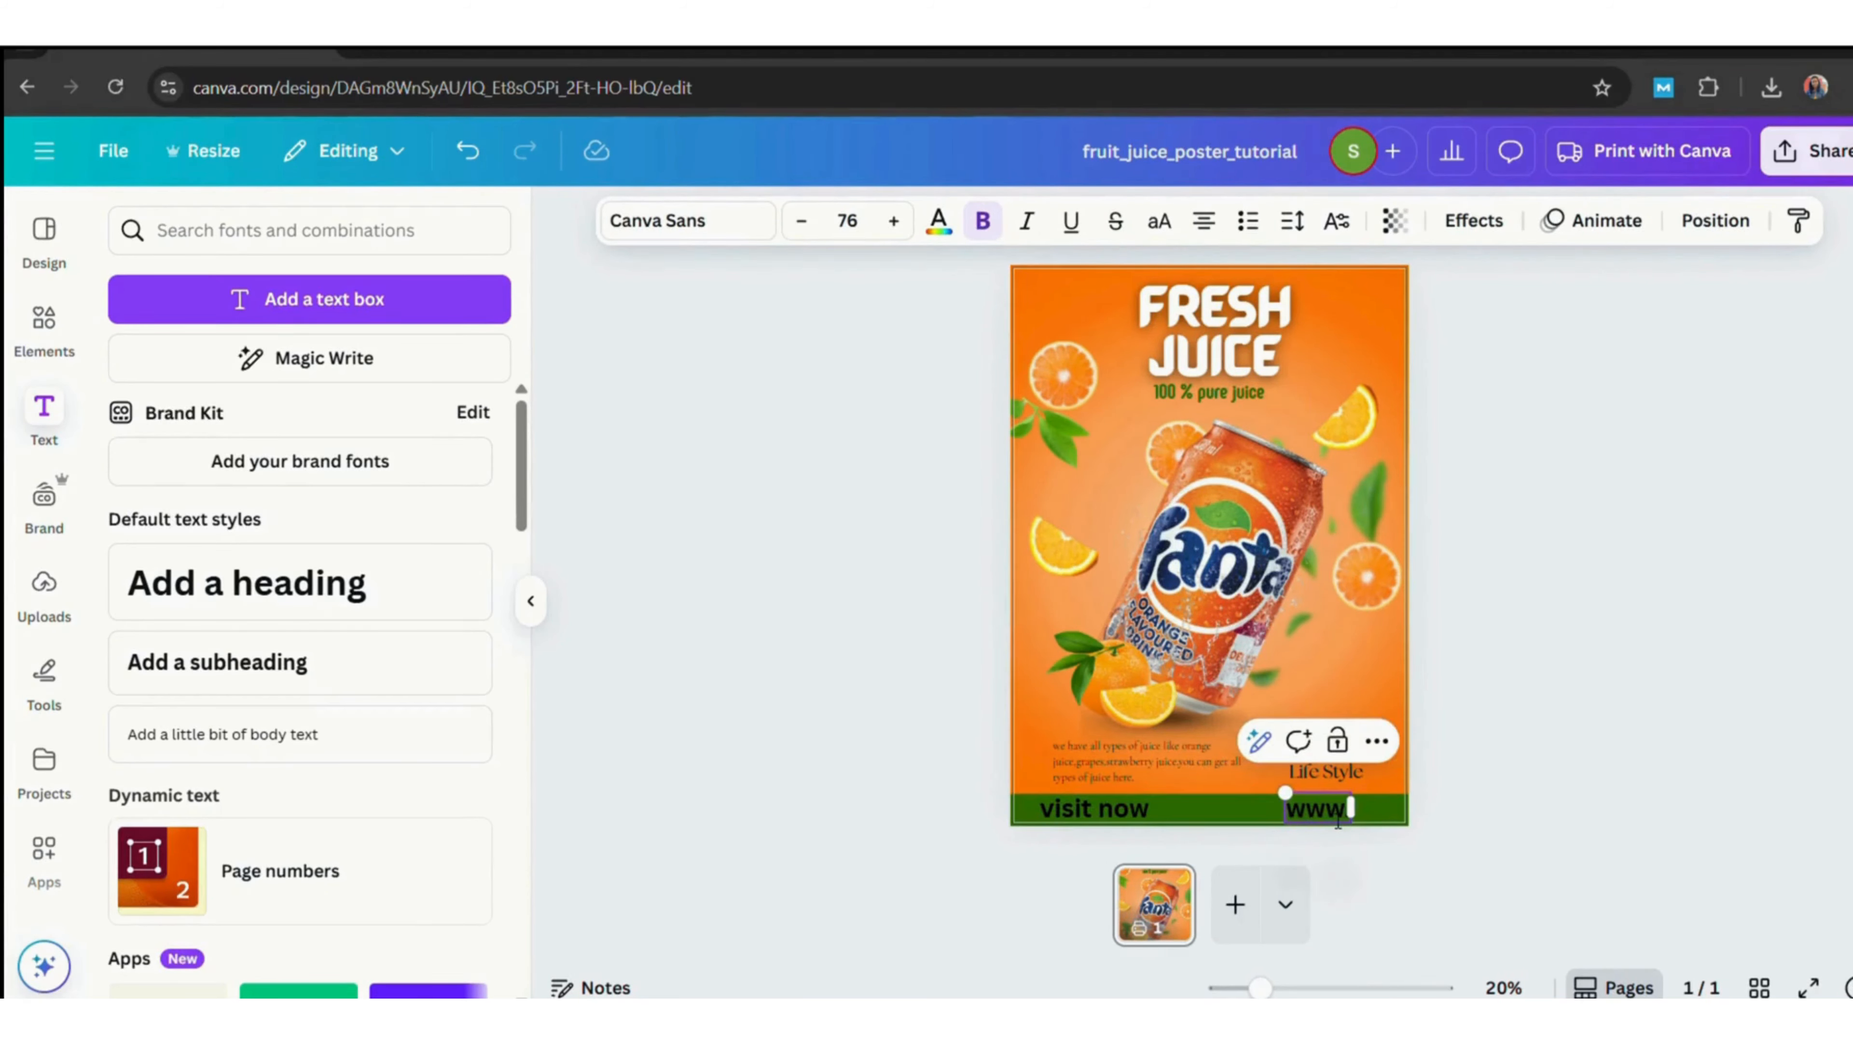
pyautogui.write('.website.com')
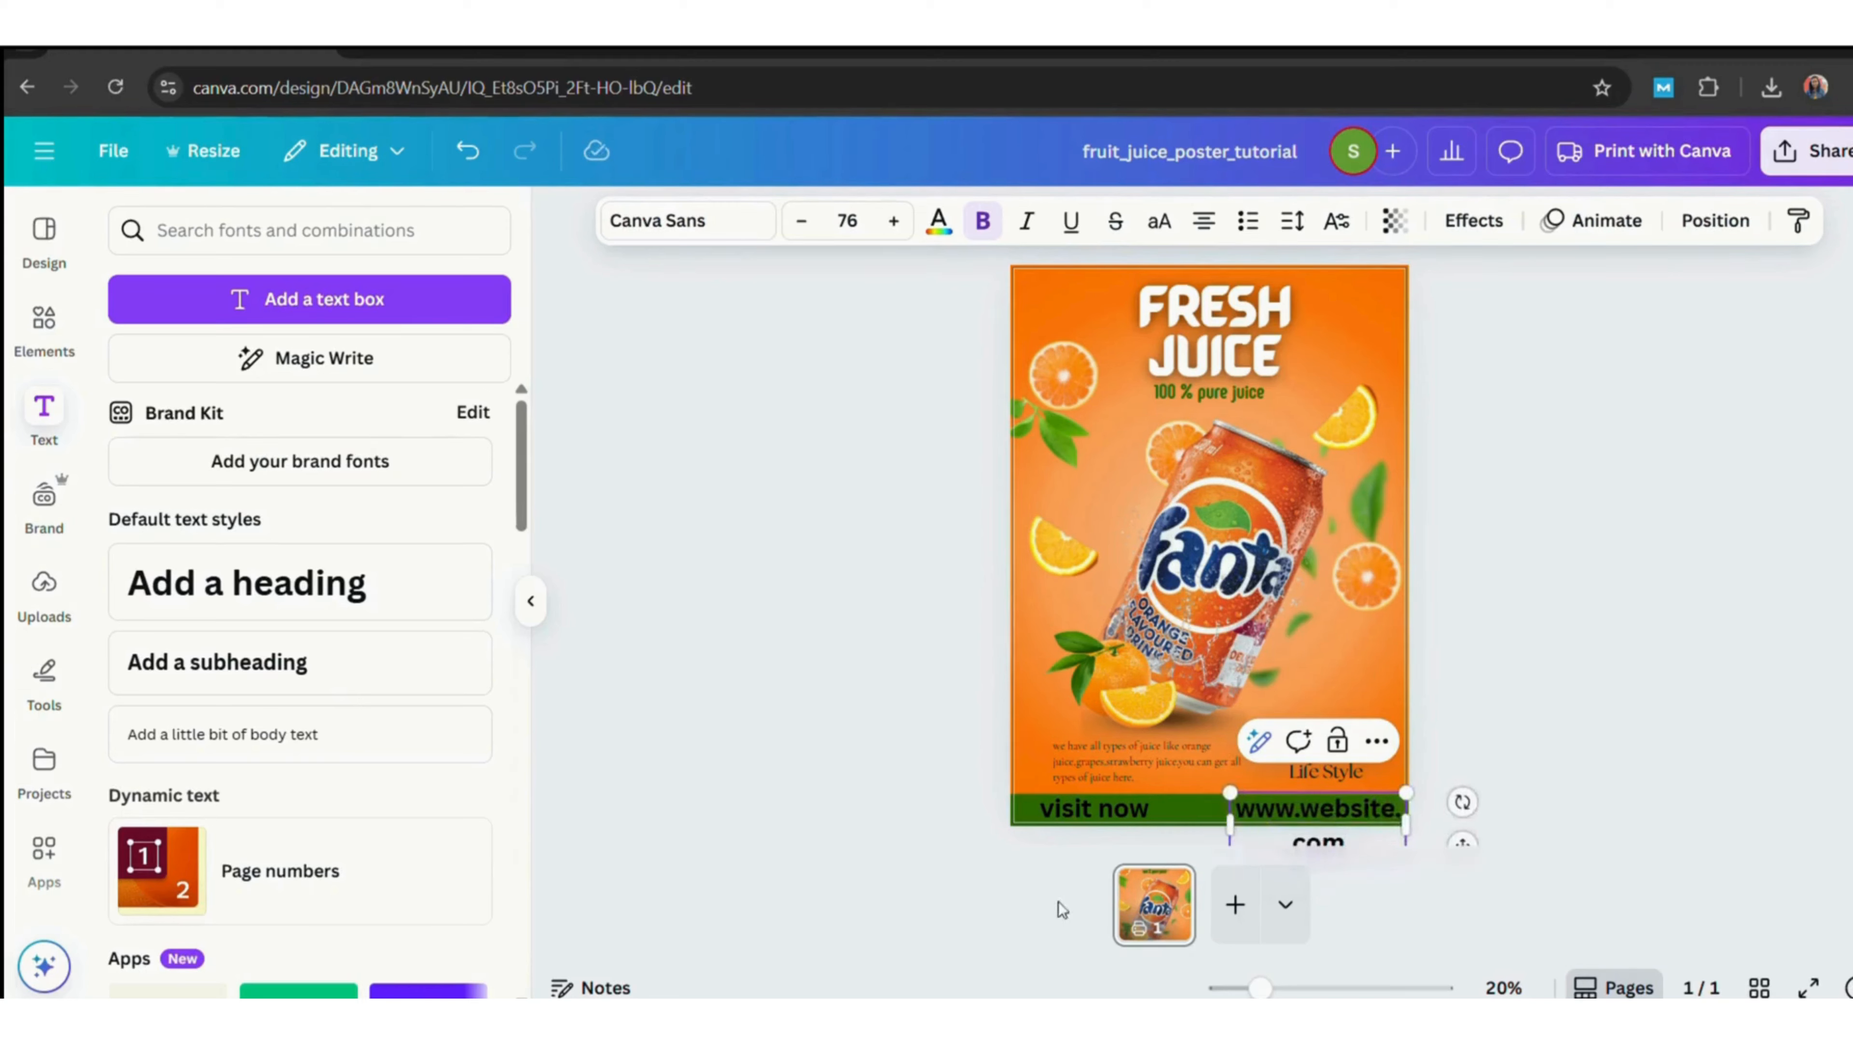
# Set both bottom-bar texts to the Copperplate Gothic 29 BC font.
pyautogui.click(685, 220)
pyautogui.click(235, 610)
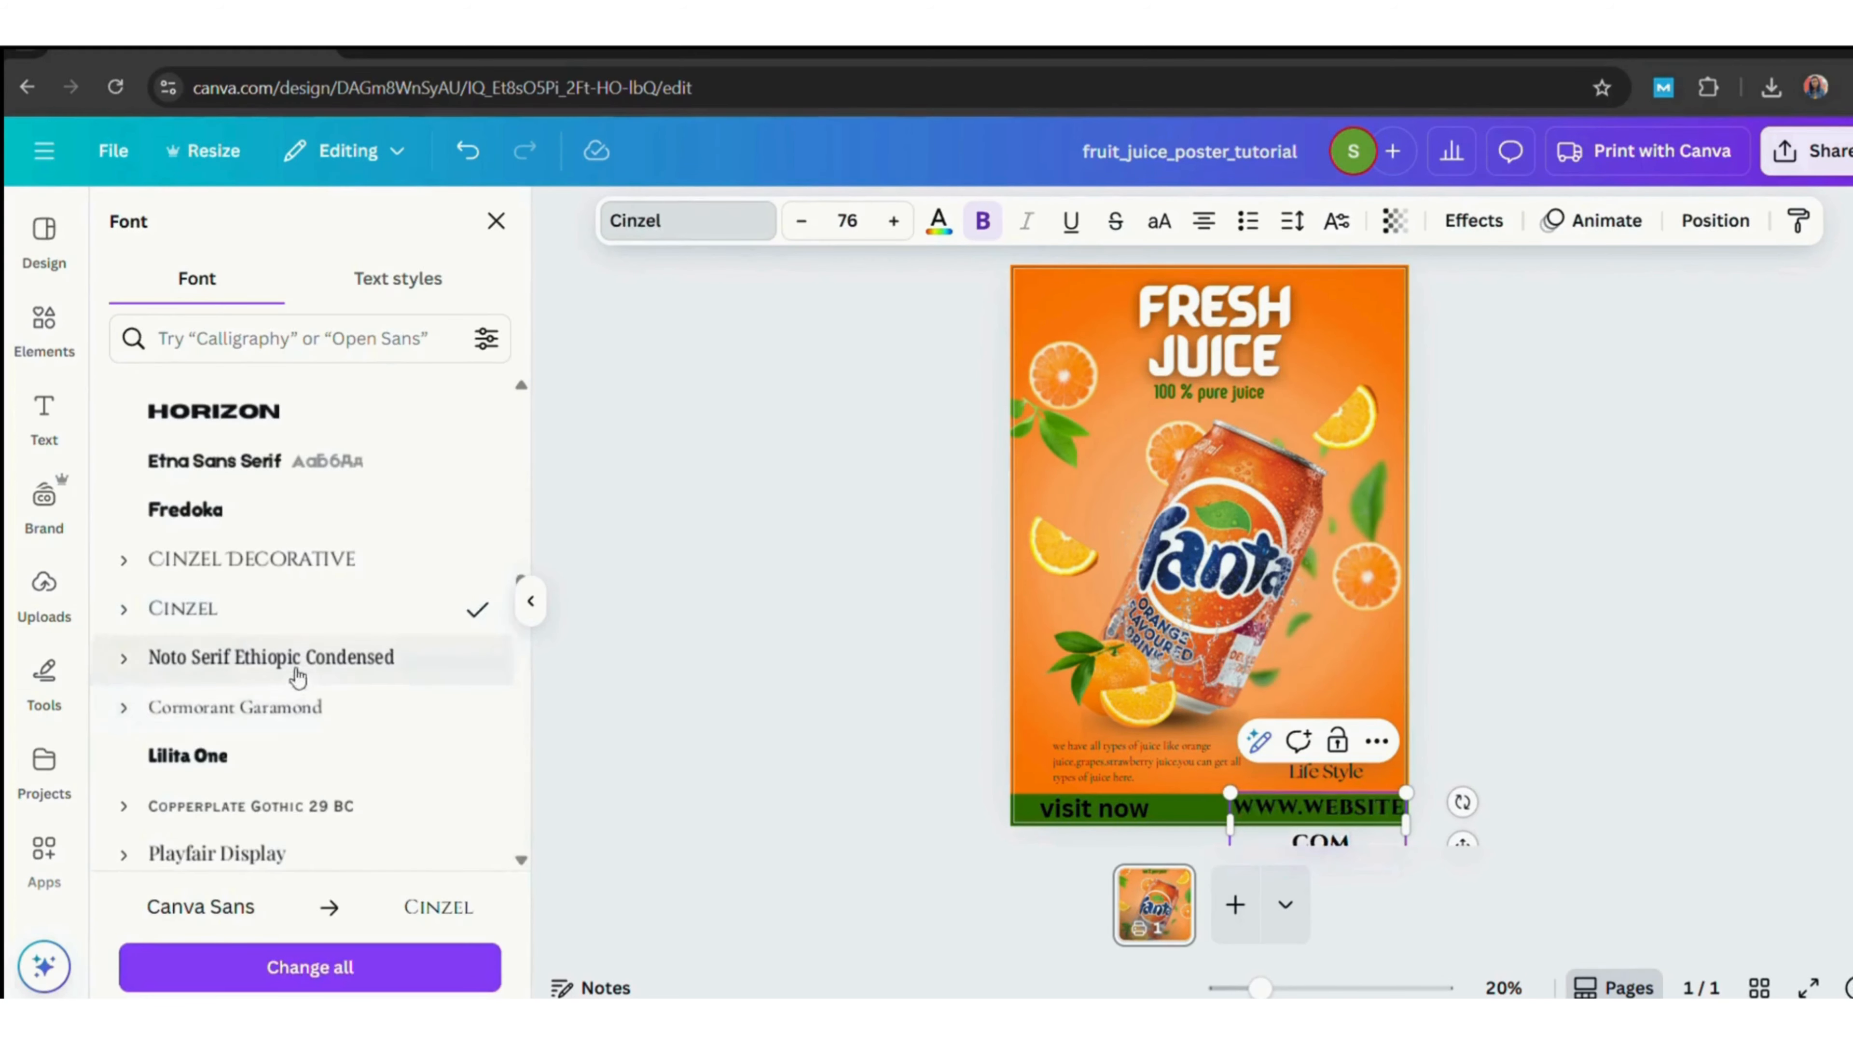
pyautogui.click(268, 708)
pyautogui.click(248, 806)
pyautogui.click(1095, 808)
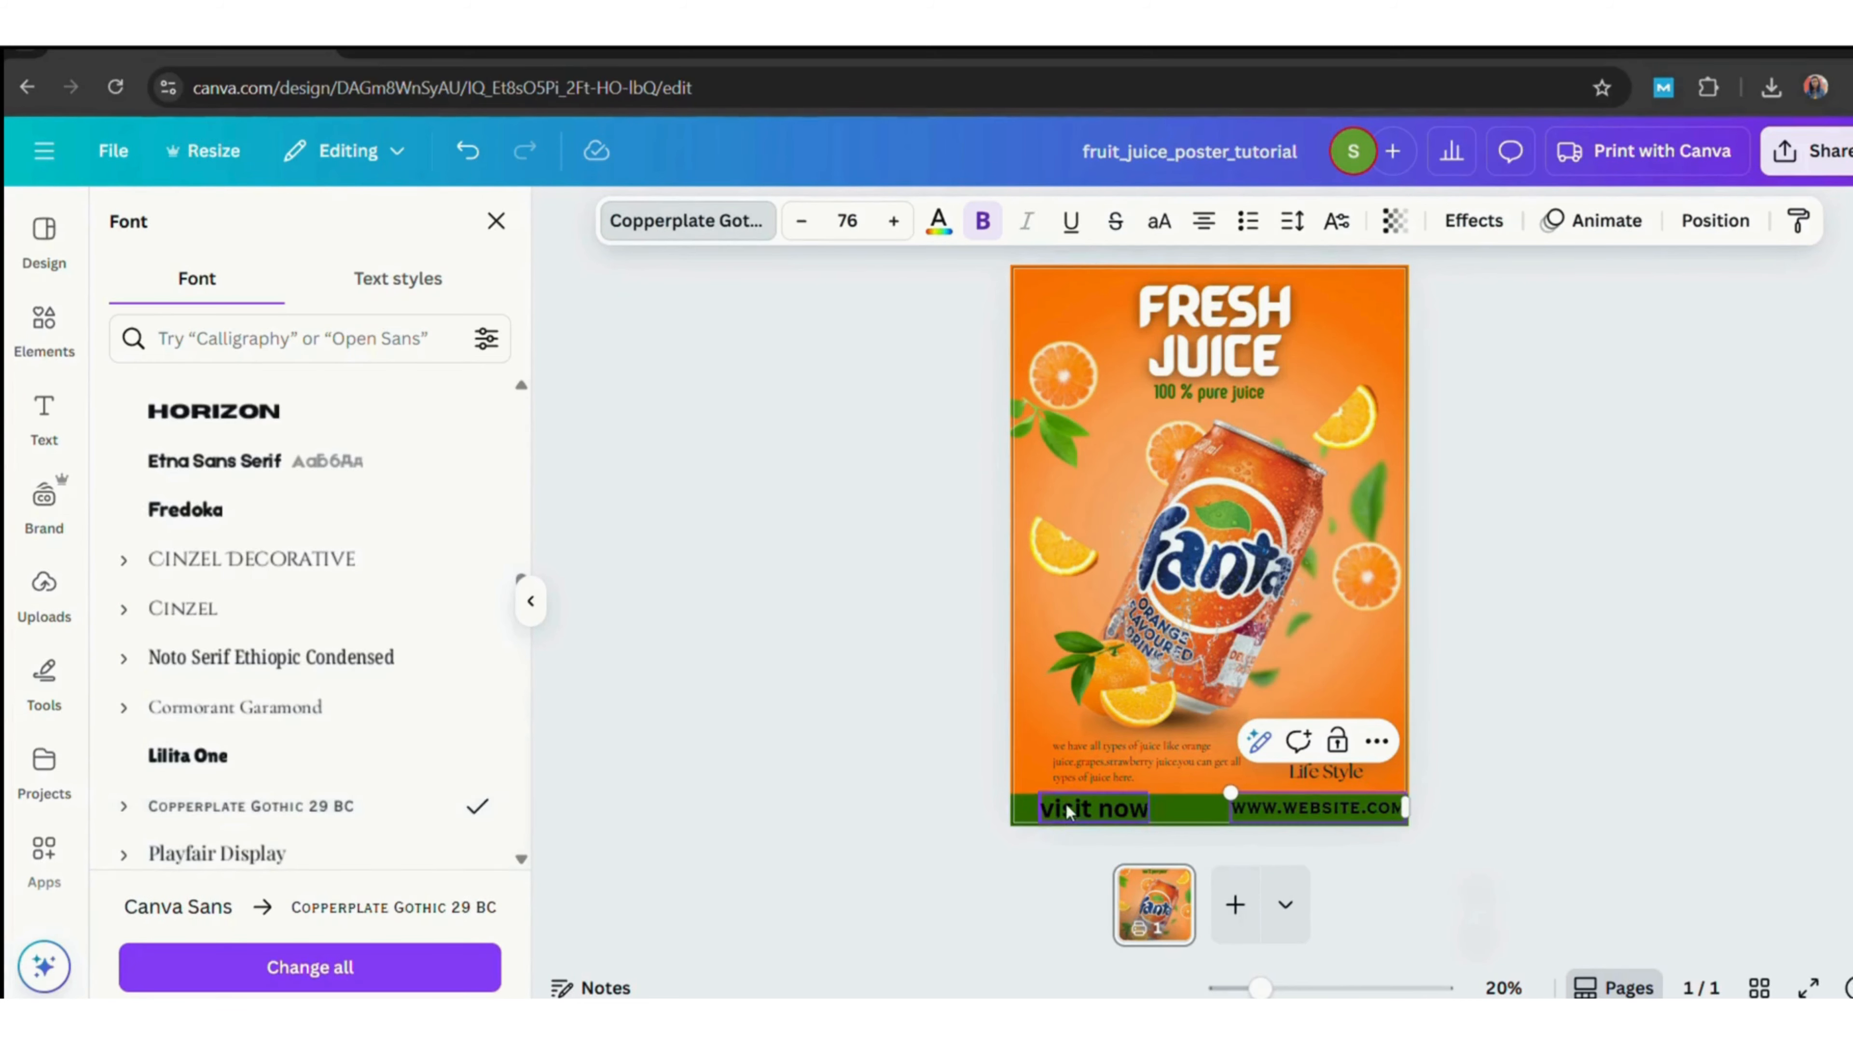
pyautogui.click(248, 806)
pyautogui.click(1517, 735)
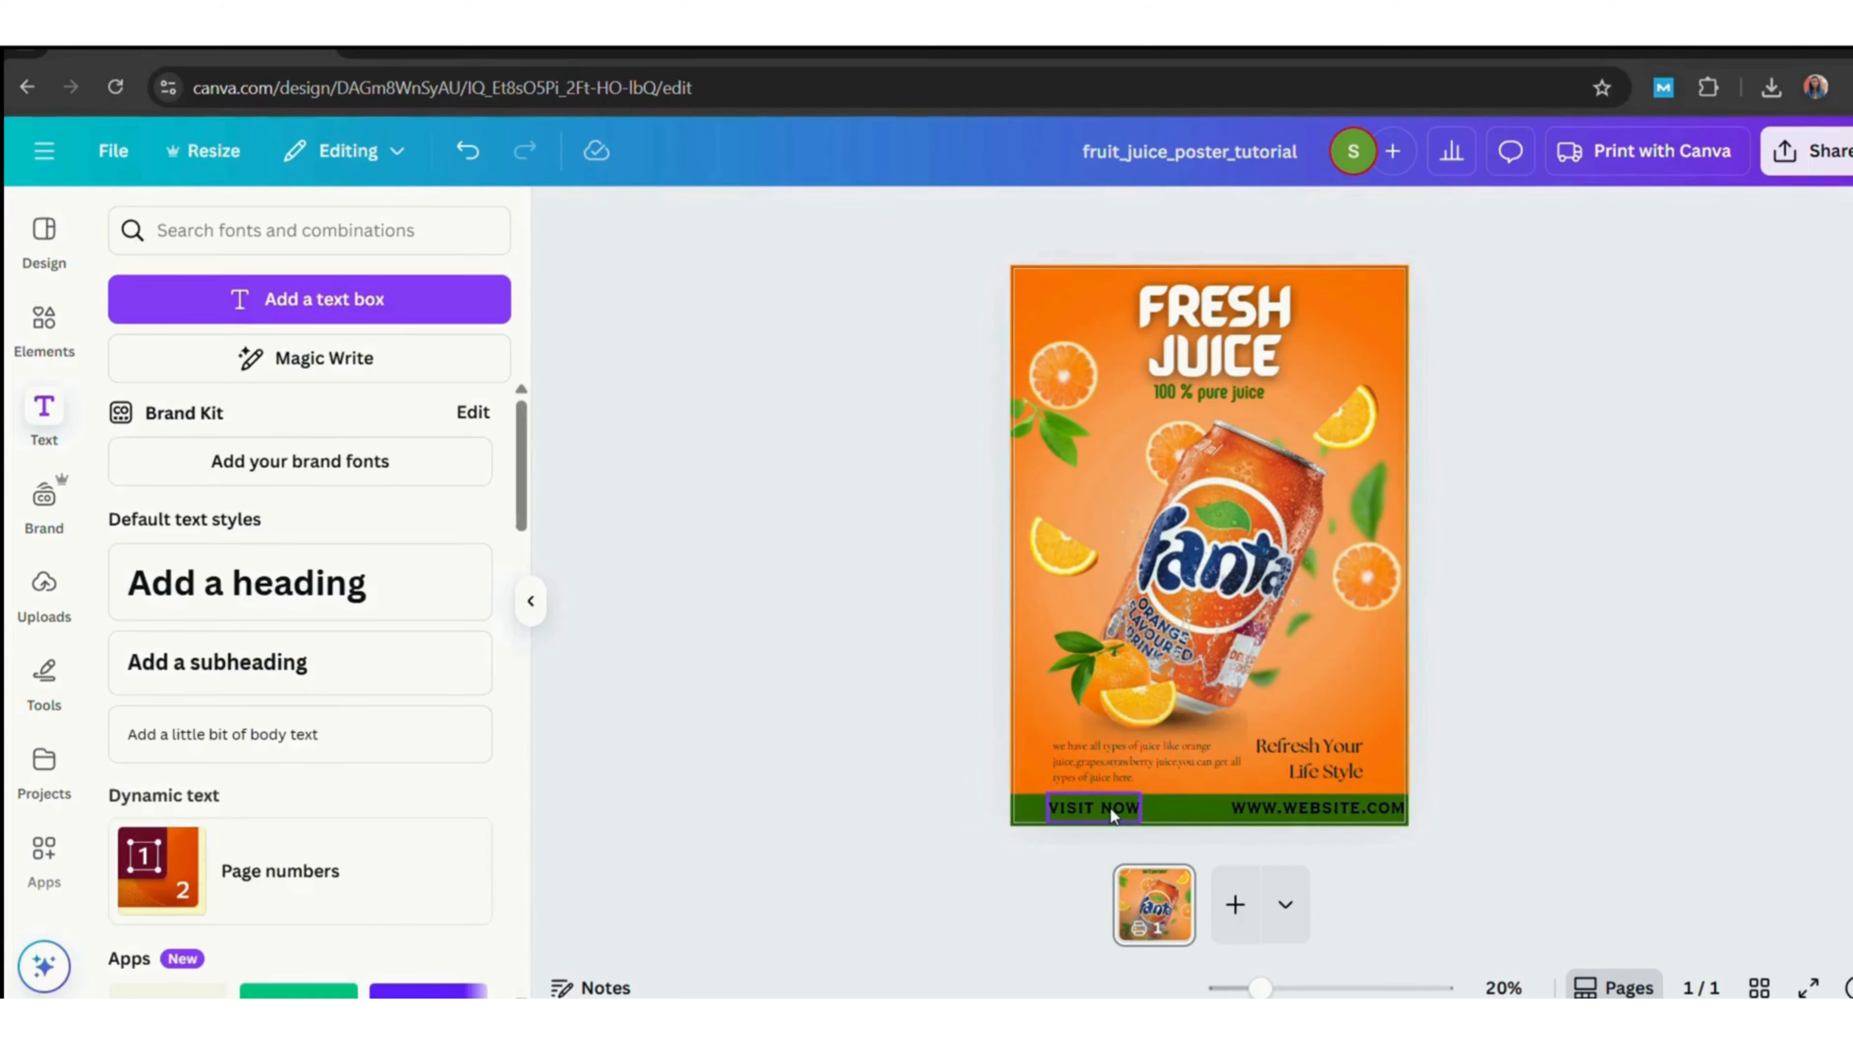
# Reduce both bottom-bar texts to size 72 and nudge them into place on the bar.
pyautogui.moveTo(1109, 810); pyautogui.dragTo(1101, 807)
pyautogui.moveTo(1372, 819); pyautogui.dragTo(1362, 820)
pyautogui.click(1096, 812)
pyautogui.click(801, 233)
pyautogui.click(802, 233)
pyautogui.click(802, 233)
pyautogui.click(802, 233)
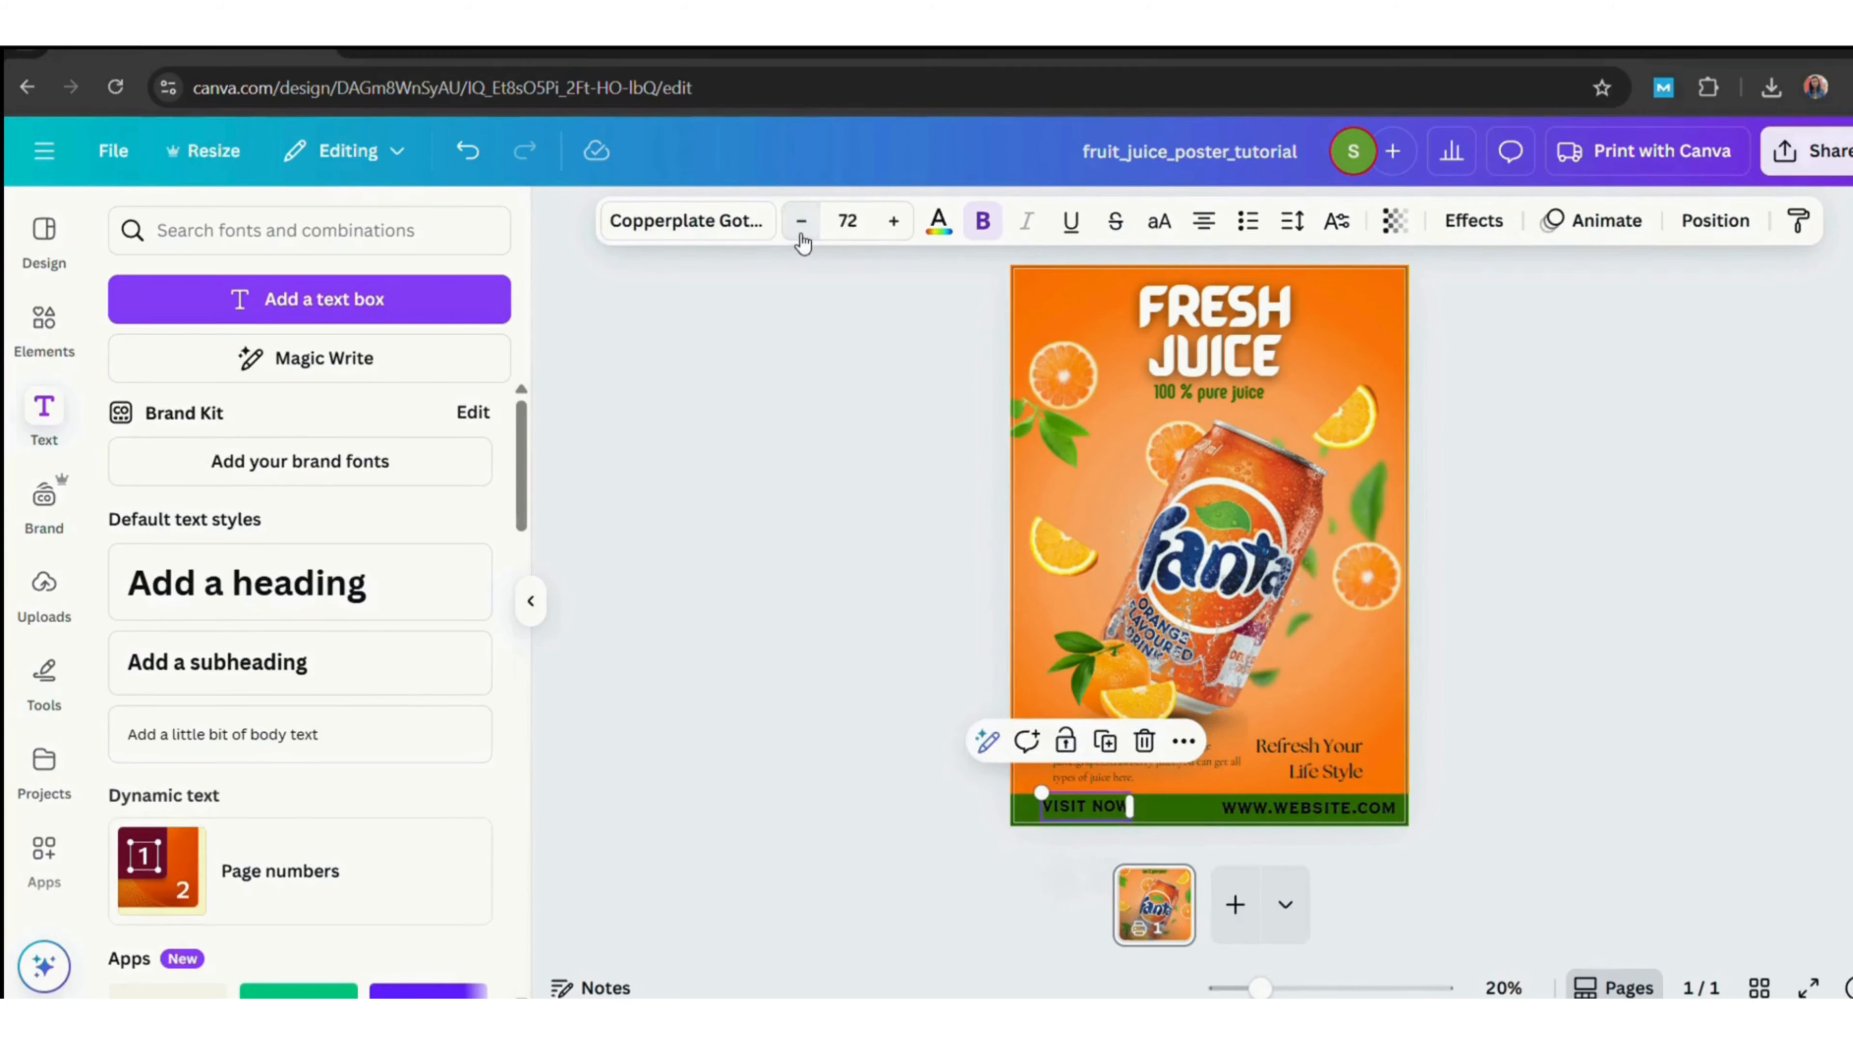
pyautogui.moveTo(1098, 809); pyautogui.dragTo(1109, 821)
pyautogui.click(1306, 807)
pyautogui.click(801, 221)
pyautogui.click(801, 221)
pyautogui.click(802, 220)
pyautogui.click(801, 220)
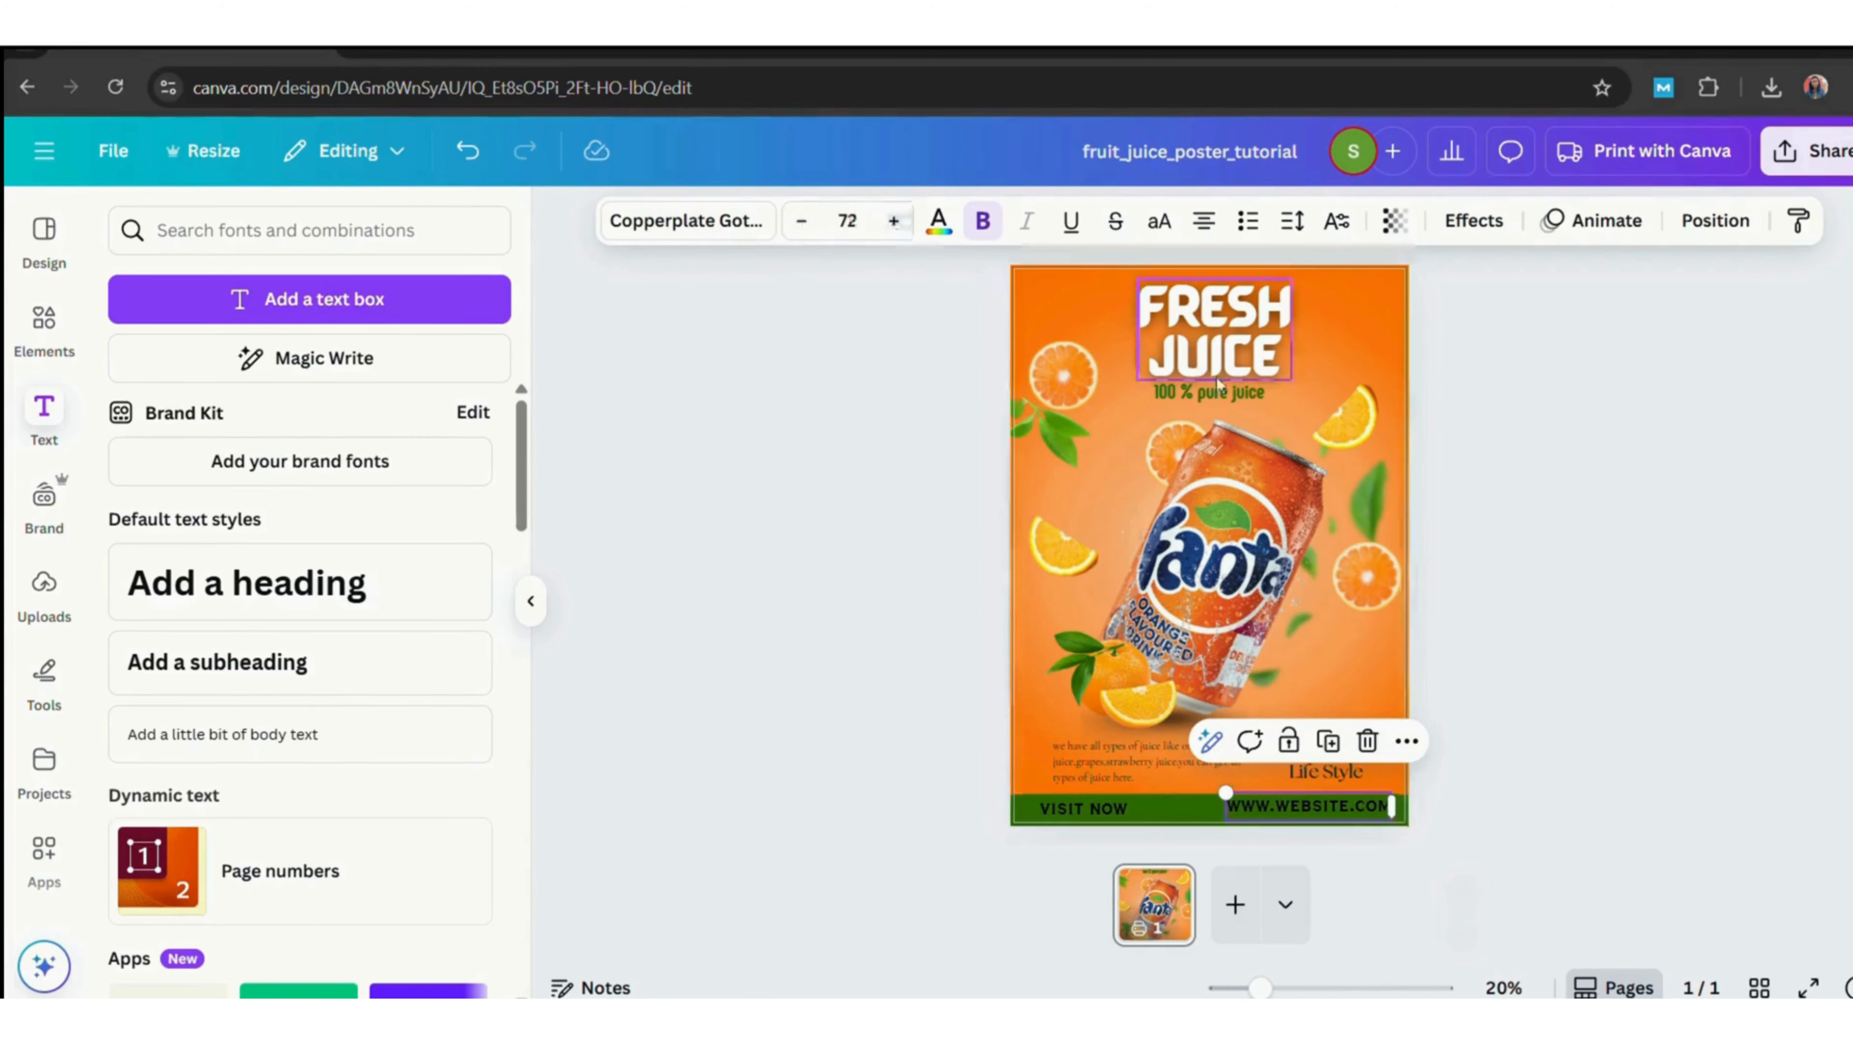
pyautogui.click(1613, 612)
pyautogui.moveTo(1357, 811); pyautogui.dragTo(1358, 816)
pyautogui.click(1609, 803)
# Set the bottom-bar text colour to white.
pyautogui.click(1083, 809)
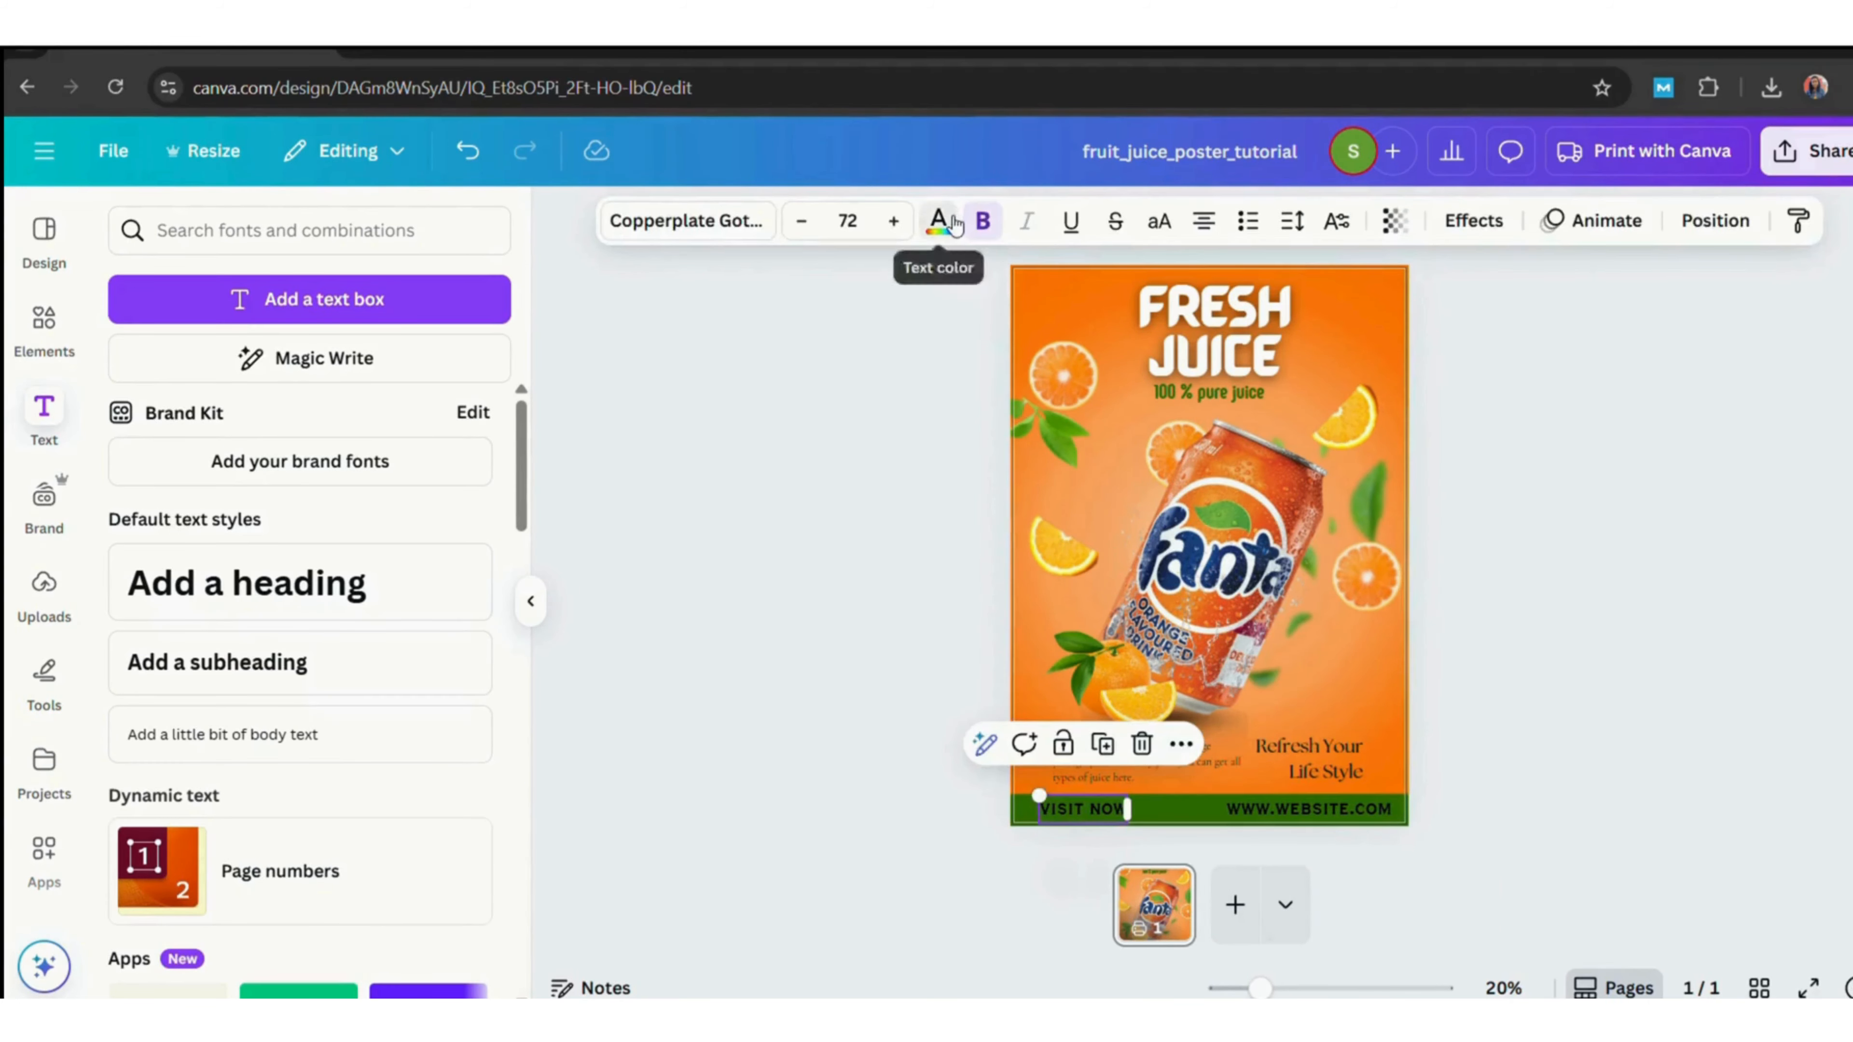
pyautogui.click(941, 221)
pyautogui.click(462, 406)
pyautogui.click(1341, 818)
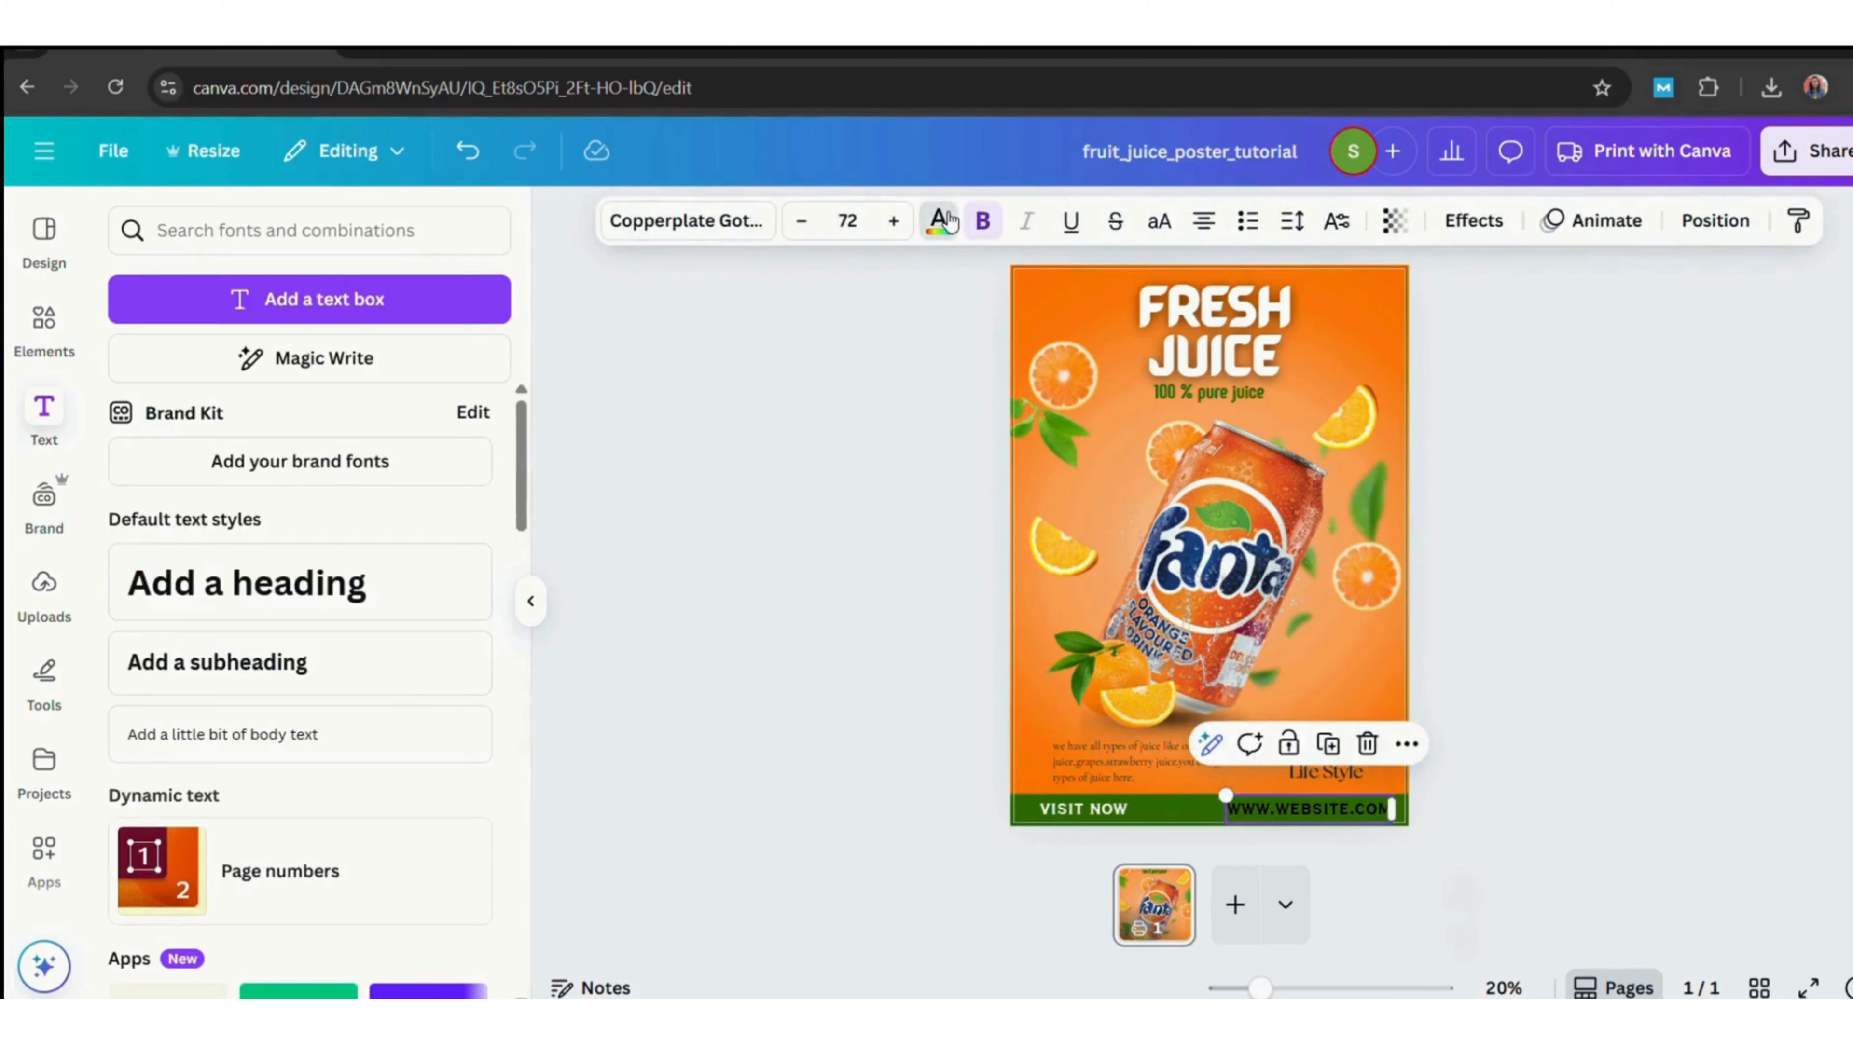
# Change the bottom-bar text colour to the dark green #0e1c03.
pyautogui.click(941, 221)
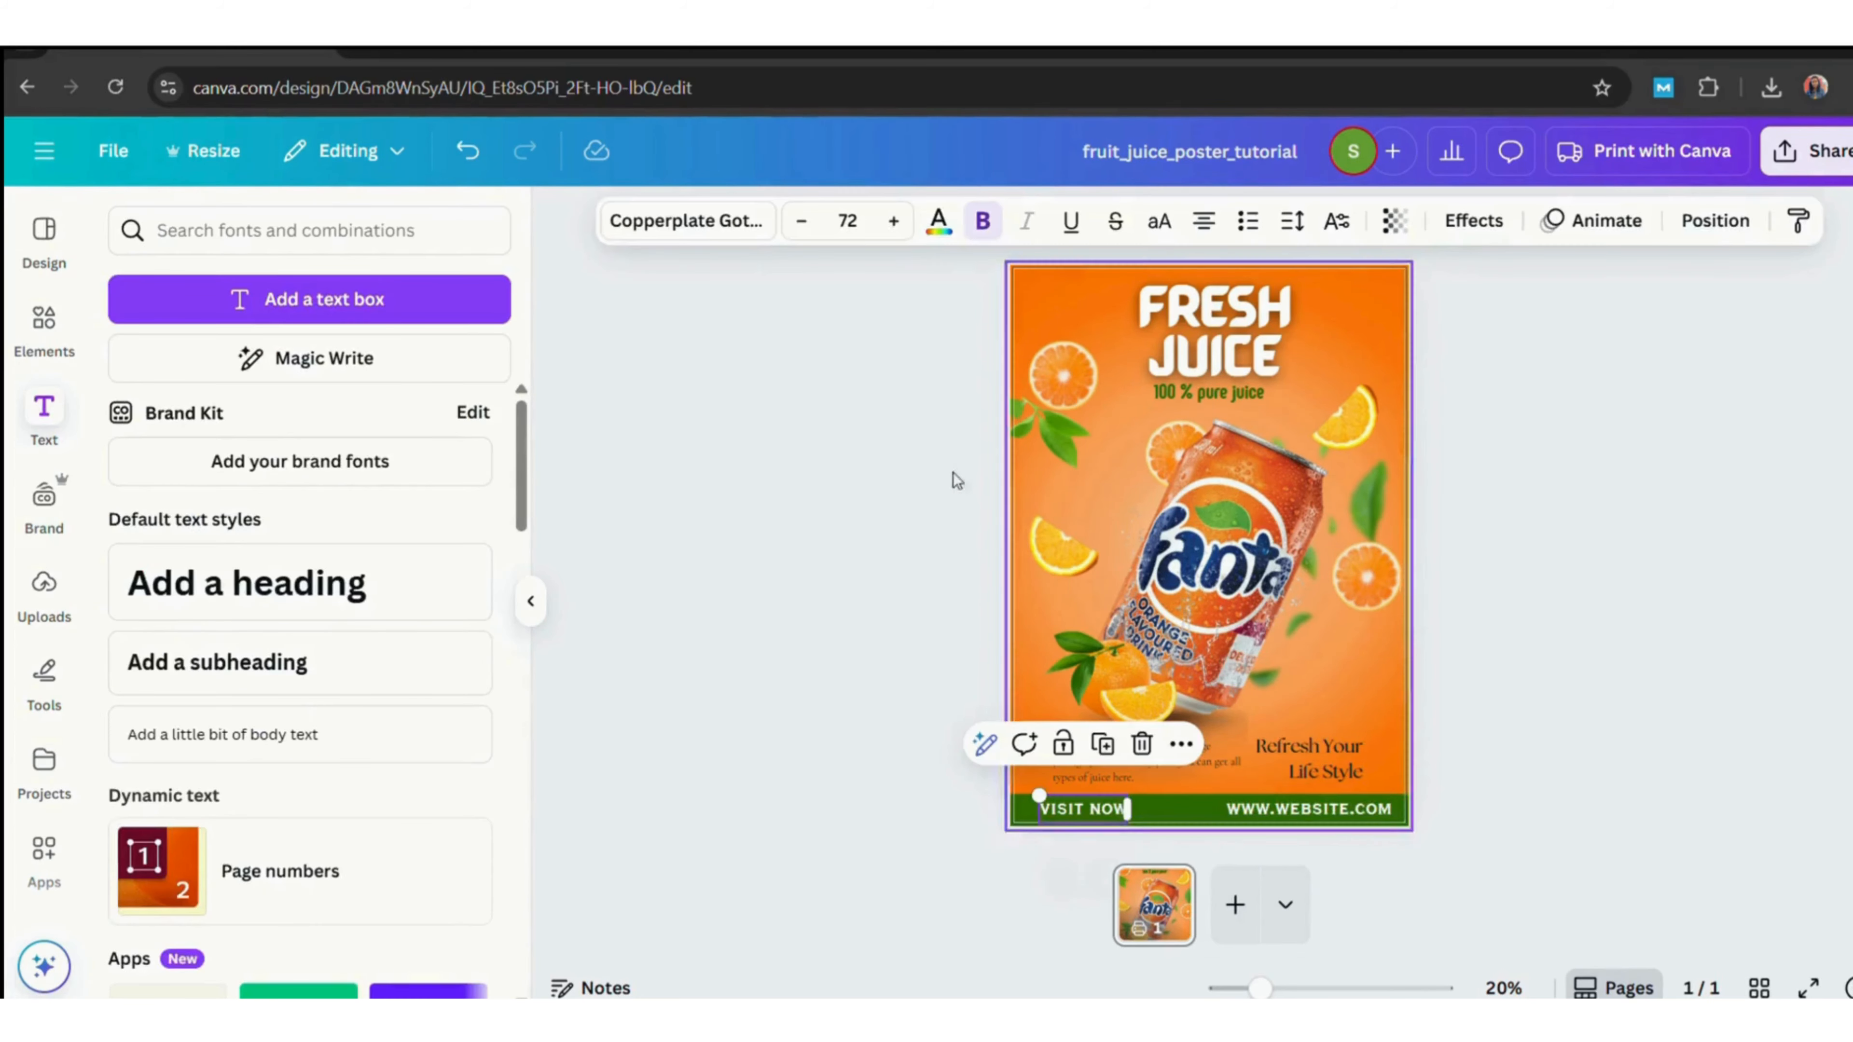
pyautogui.click(939, 221)
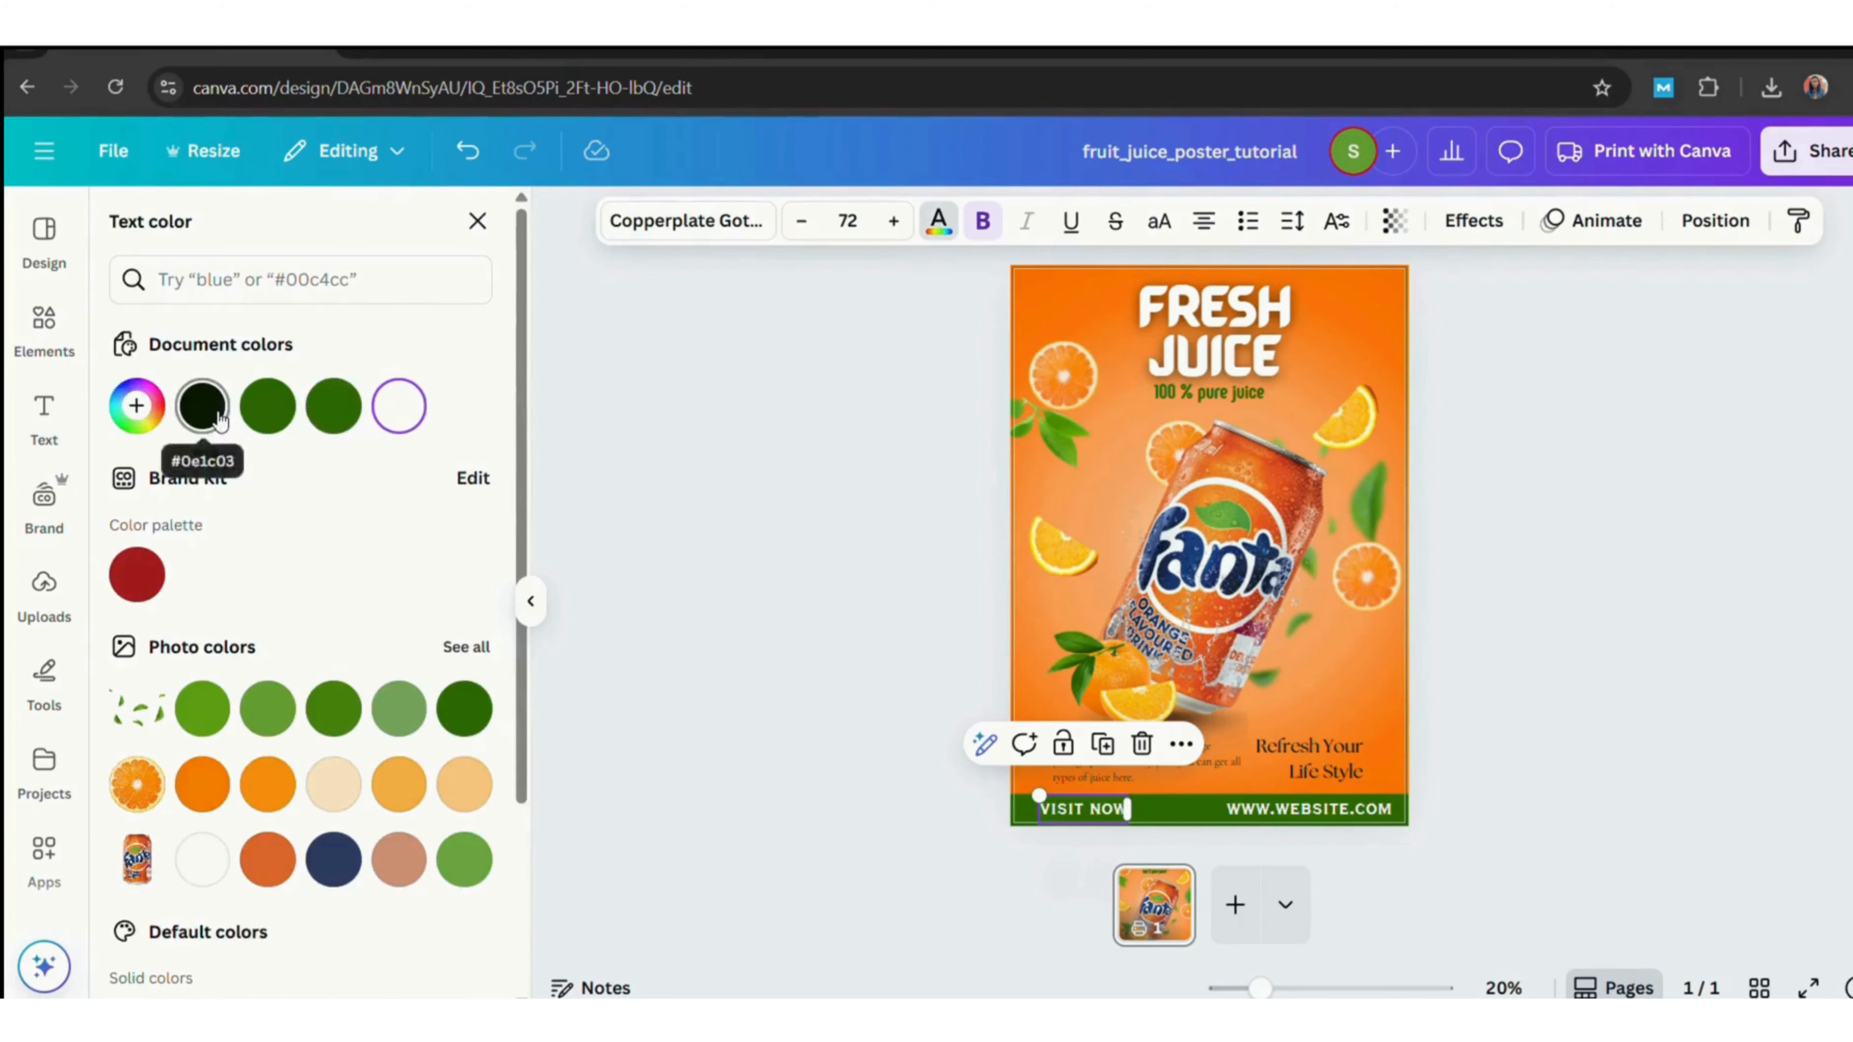
pyautogui.click(202, 406)
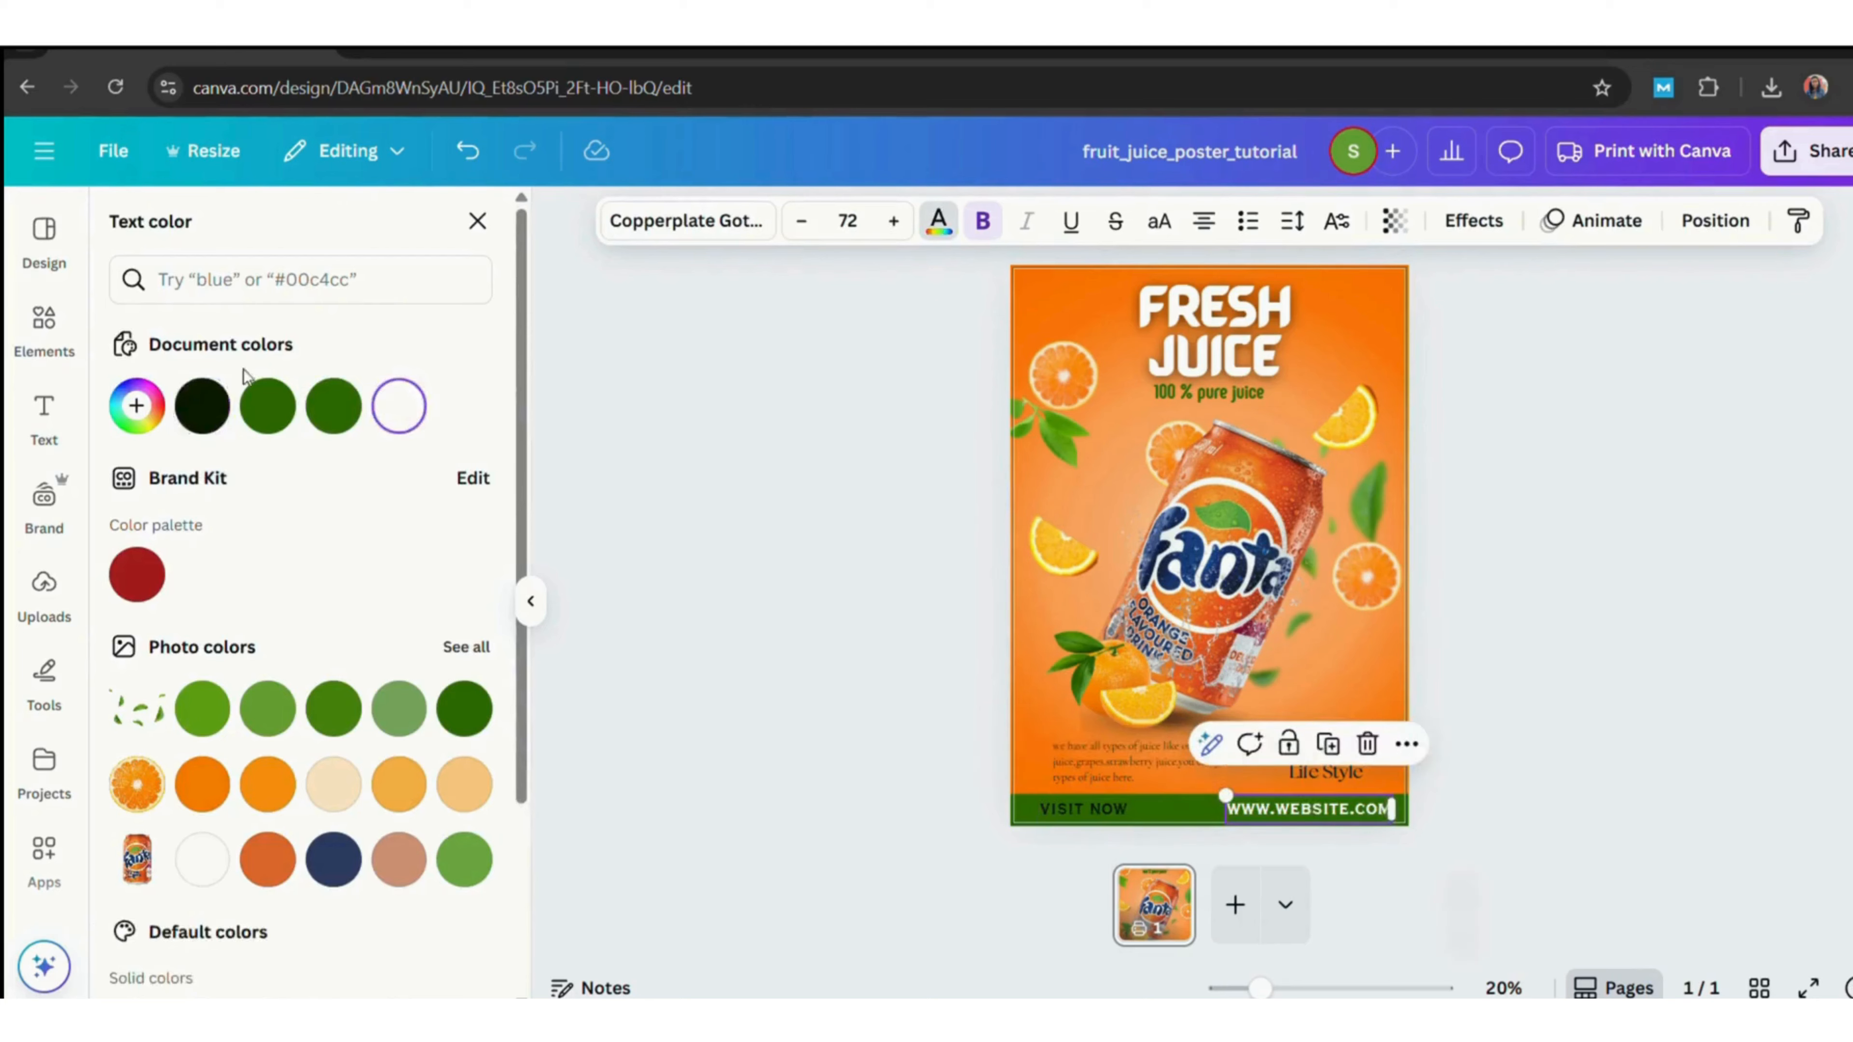
pyautogui.click(709, 573)
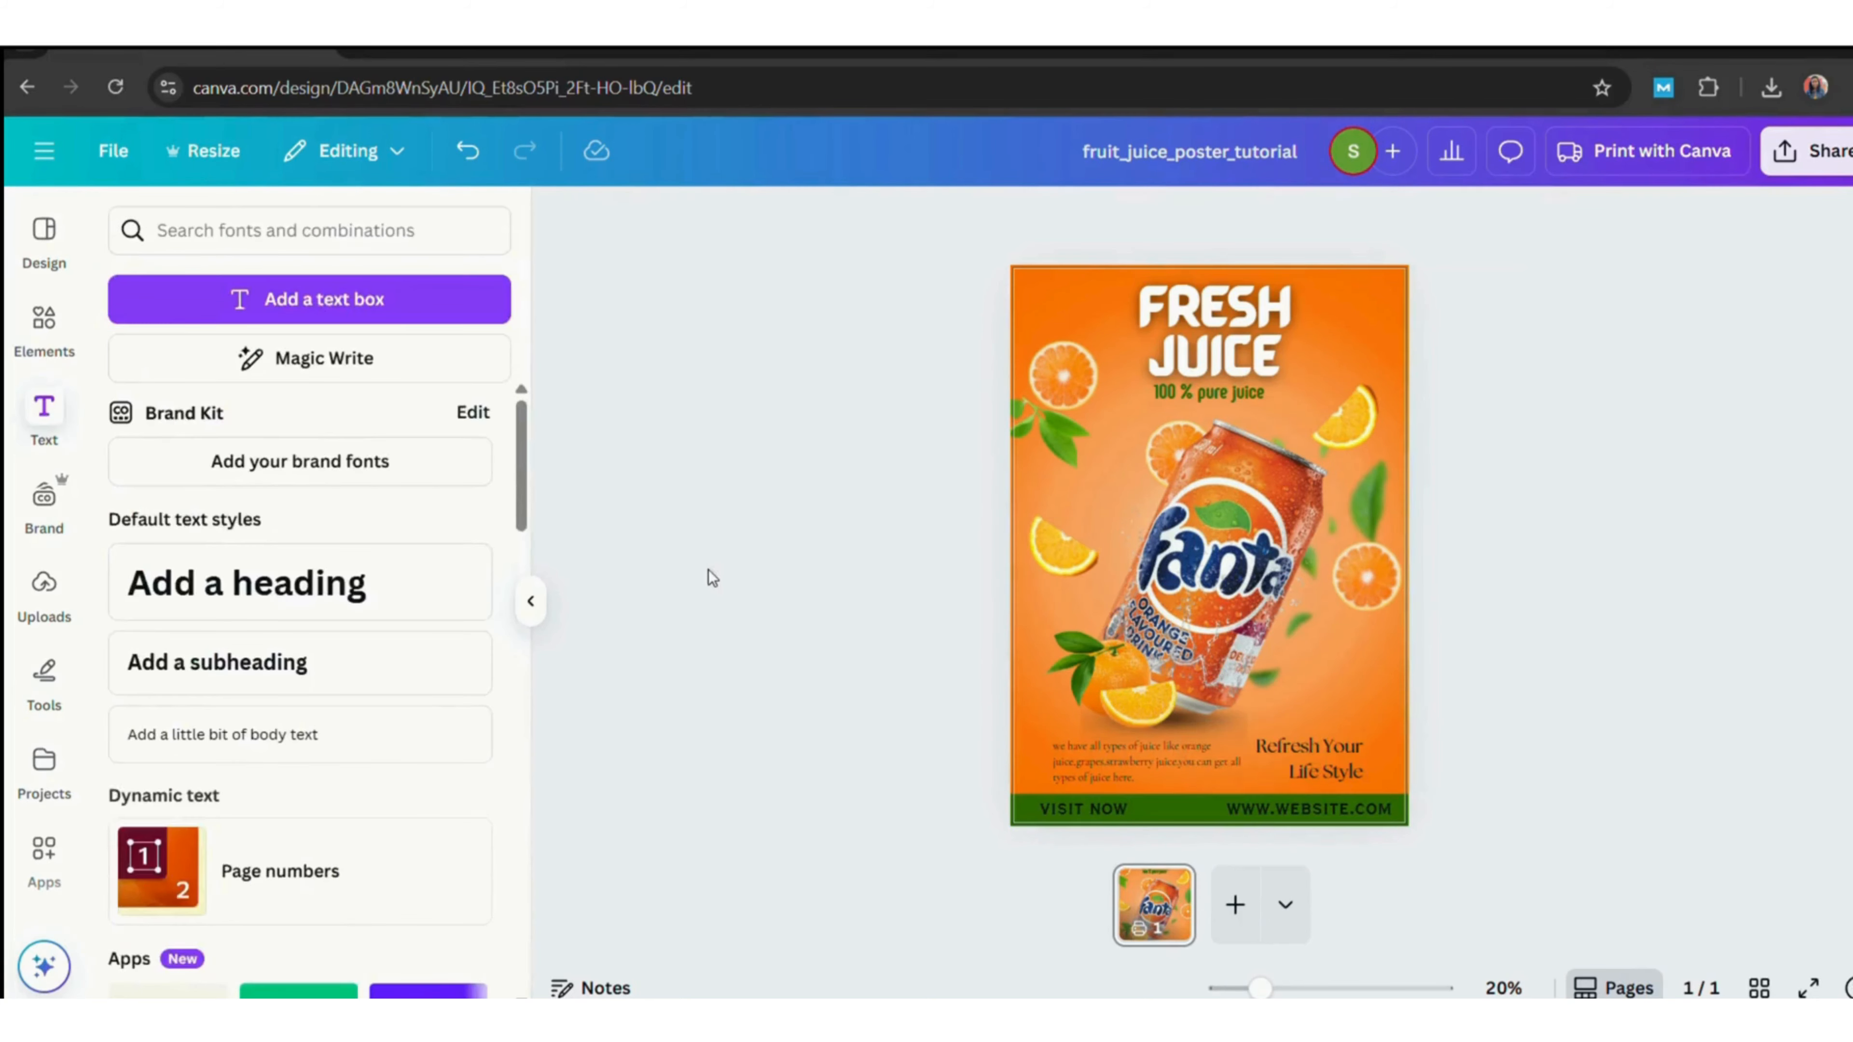
# Reduce the 'visit now' text size to 70.
pyautogui.click(1096, 824)
pyautogui.click(802, 223)
pyautogui.click(803, 223)
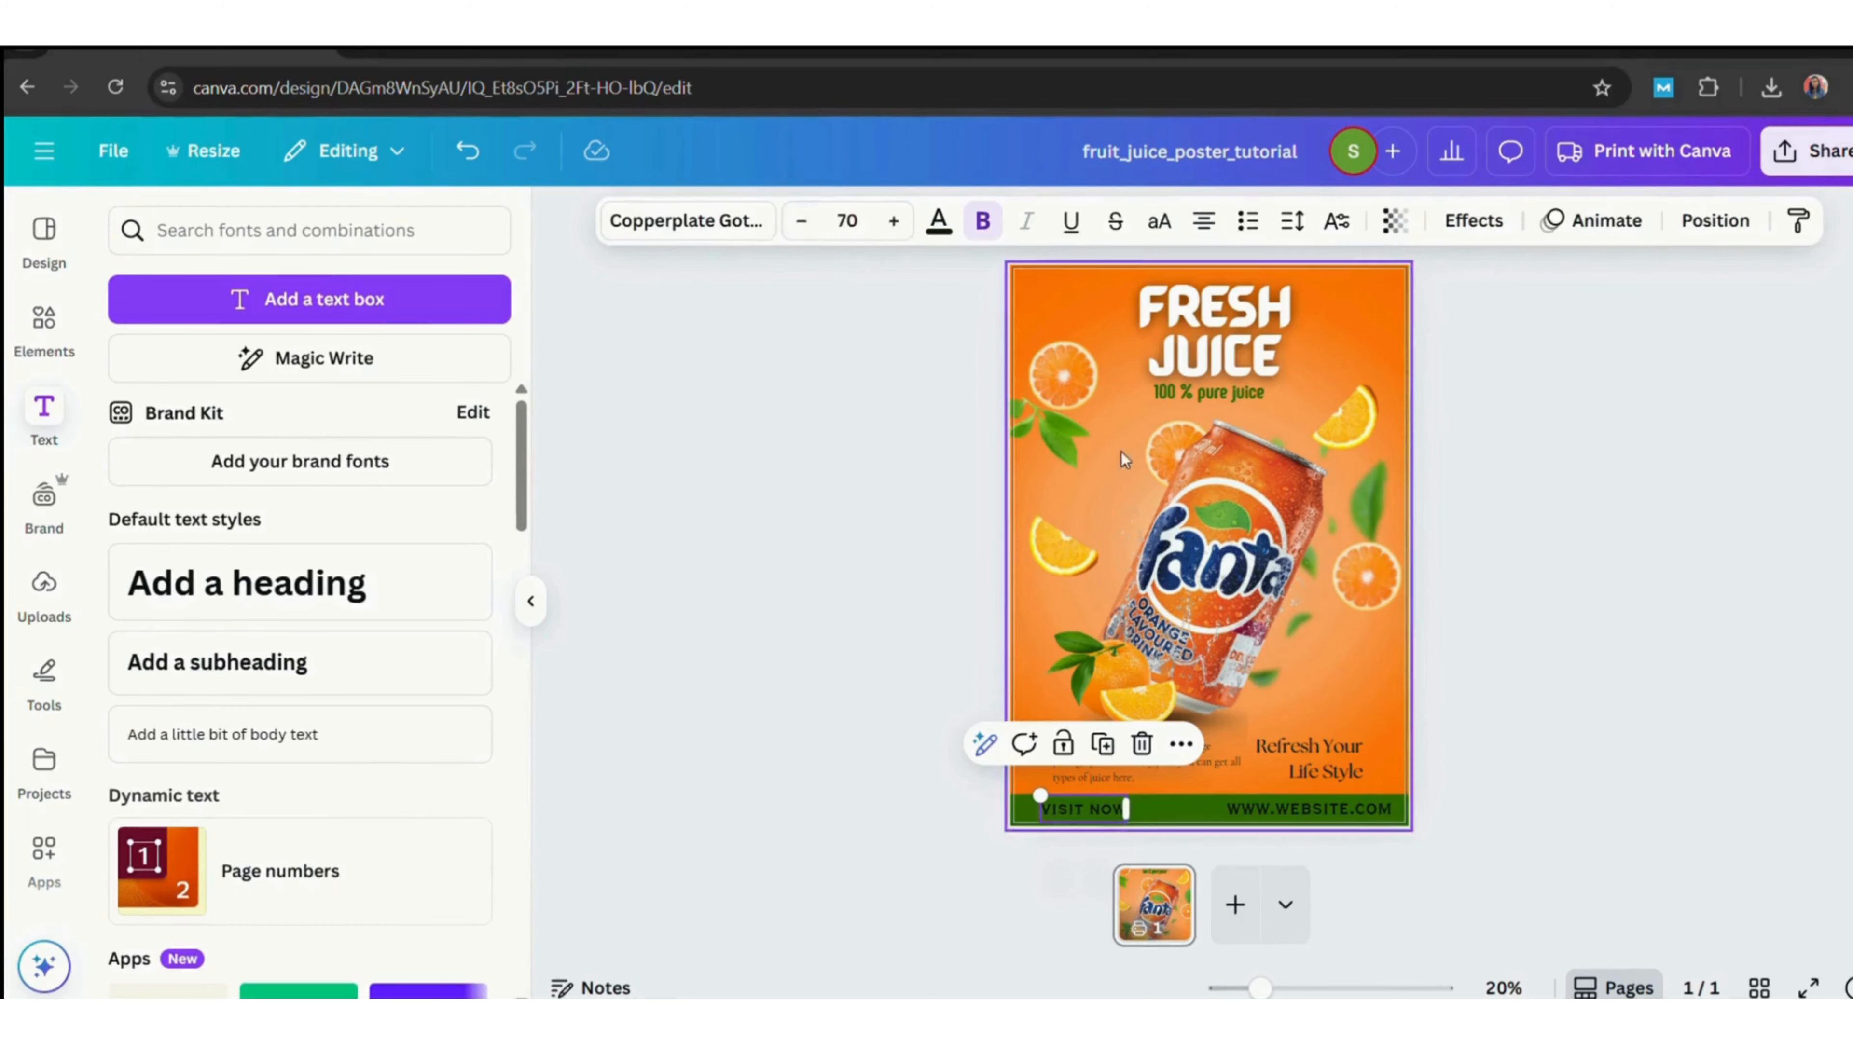
pyautogui.click(1326, 812)
pyautogui.click(910, 538)
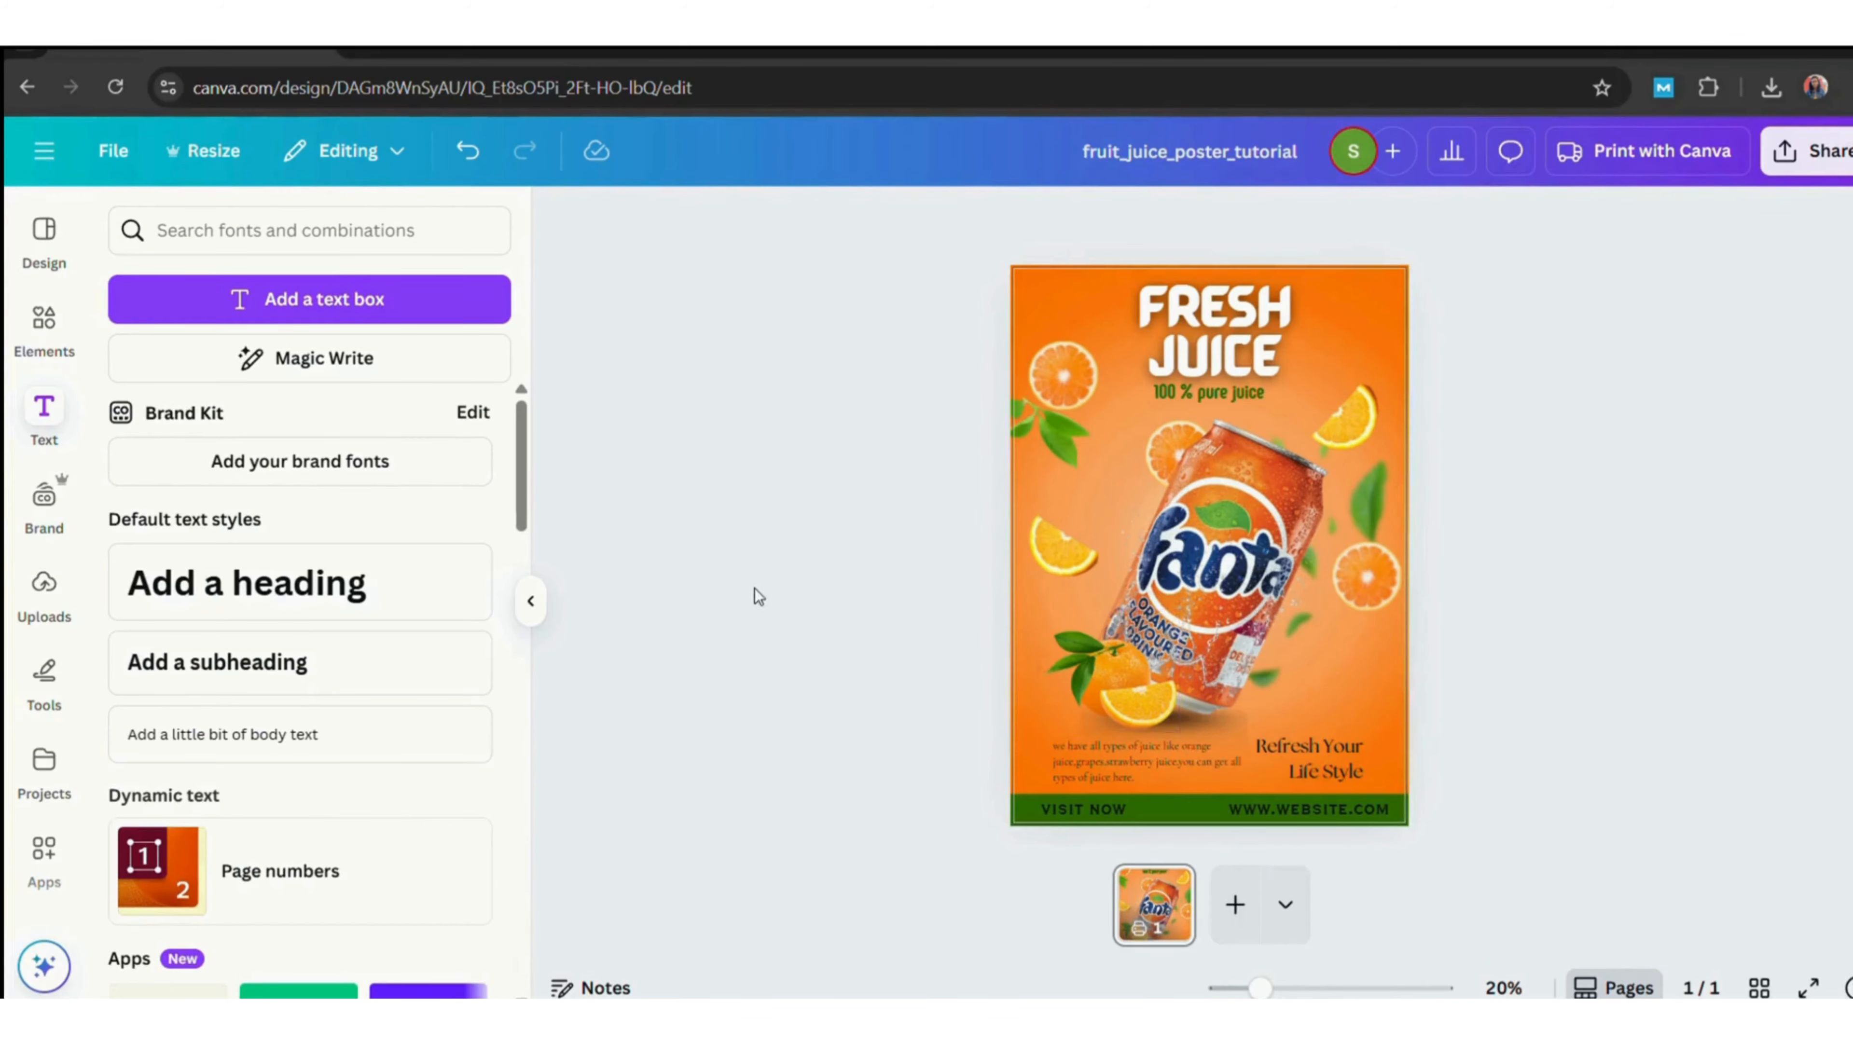
# Search the elements for 'web' and add a globe icon to the poster.
pyautogui.click(44, 322)
pyautogui.click(322, 227)
pyautogui.press('BackSpace')
pyautogui.press('BackSpace')
pyautogui.press('BackSpace')
pyautogui.press('BackSpace')
pyautogui.press('BackSpace')
pyautogui.press('BackSpace')
pyautogui.write('web')
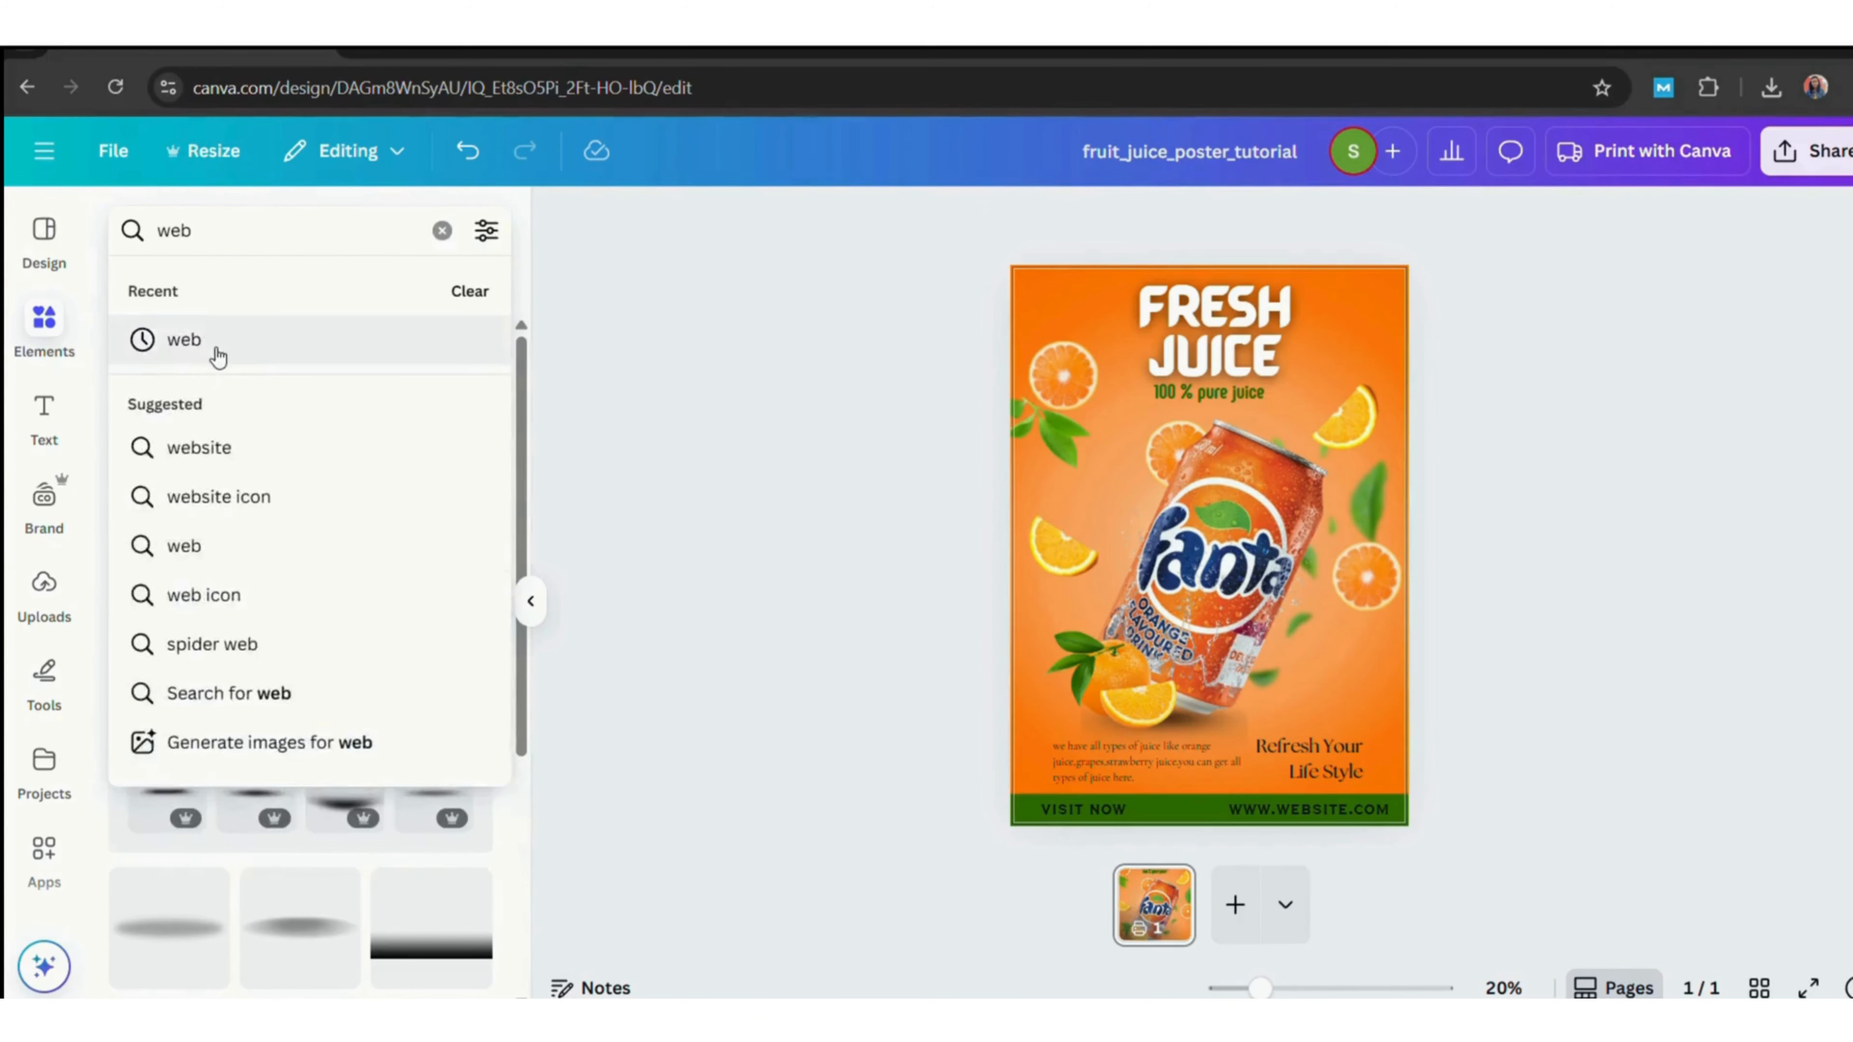
pyautogui.press('Return')
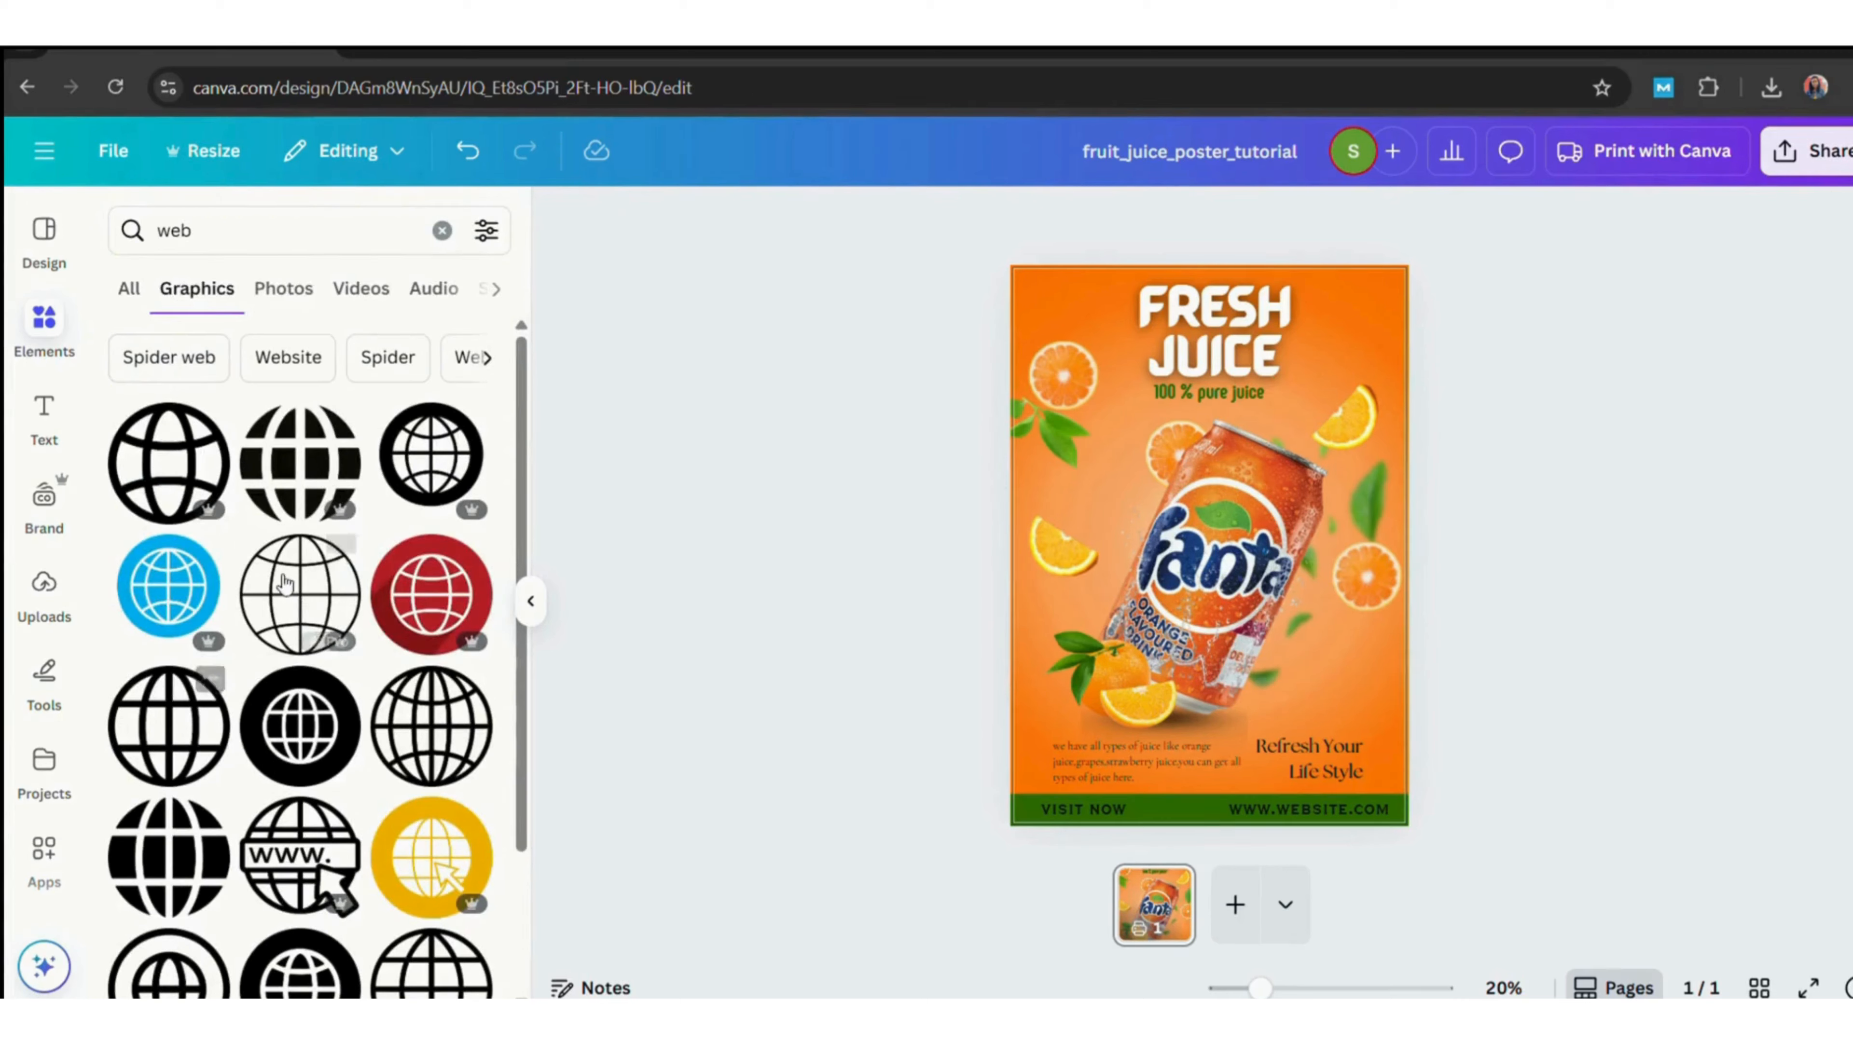
pyautogui.click(191, 705)
pyautogui.moveTo(1287, 468); pyautogui.dragTo(1152, 603)
# Colour the globe icon dark green and move it onto the bottom bar.
pyautogui.click(976, 240)
pyautogui.click(267, 410)
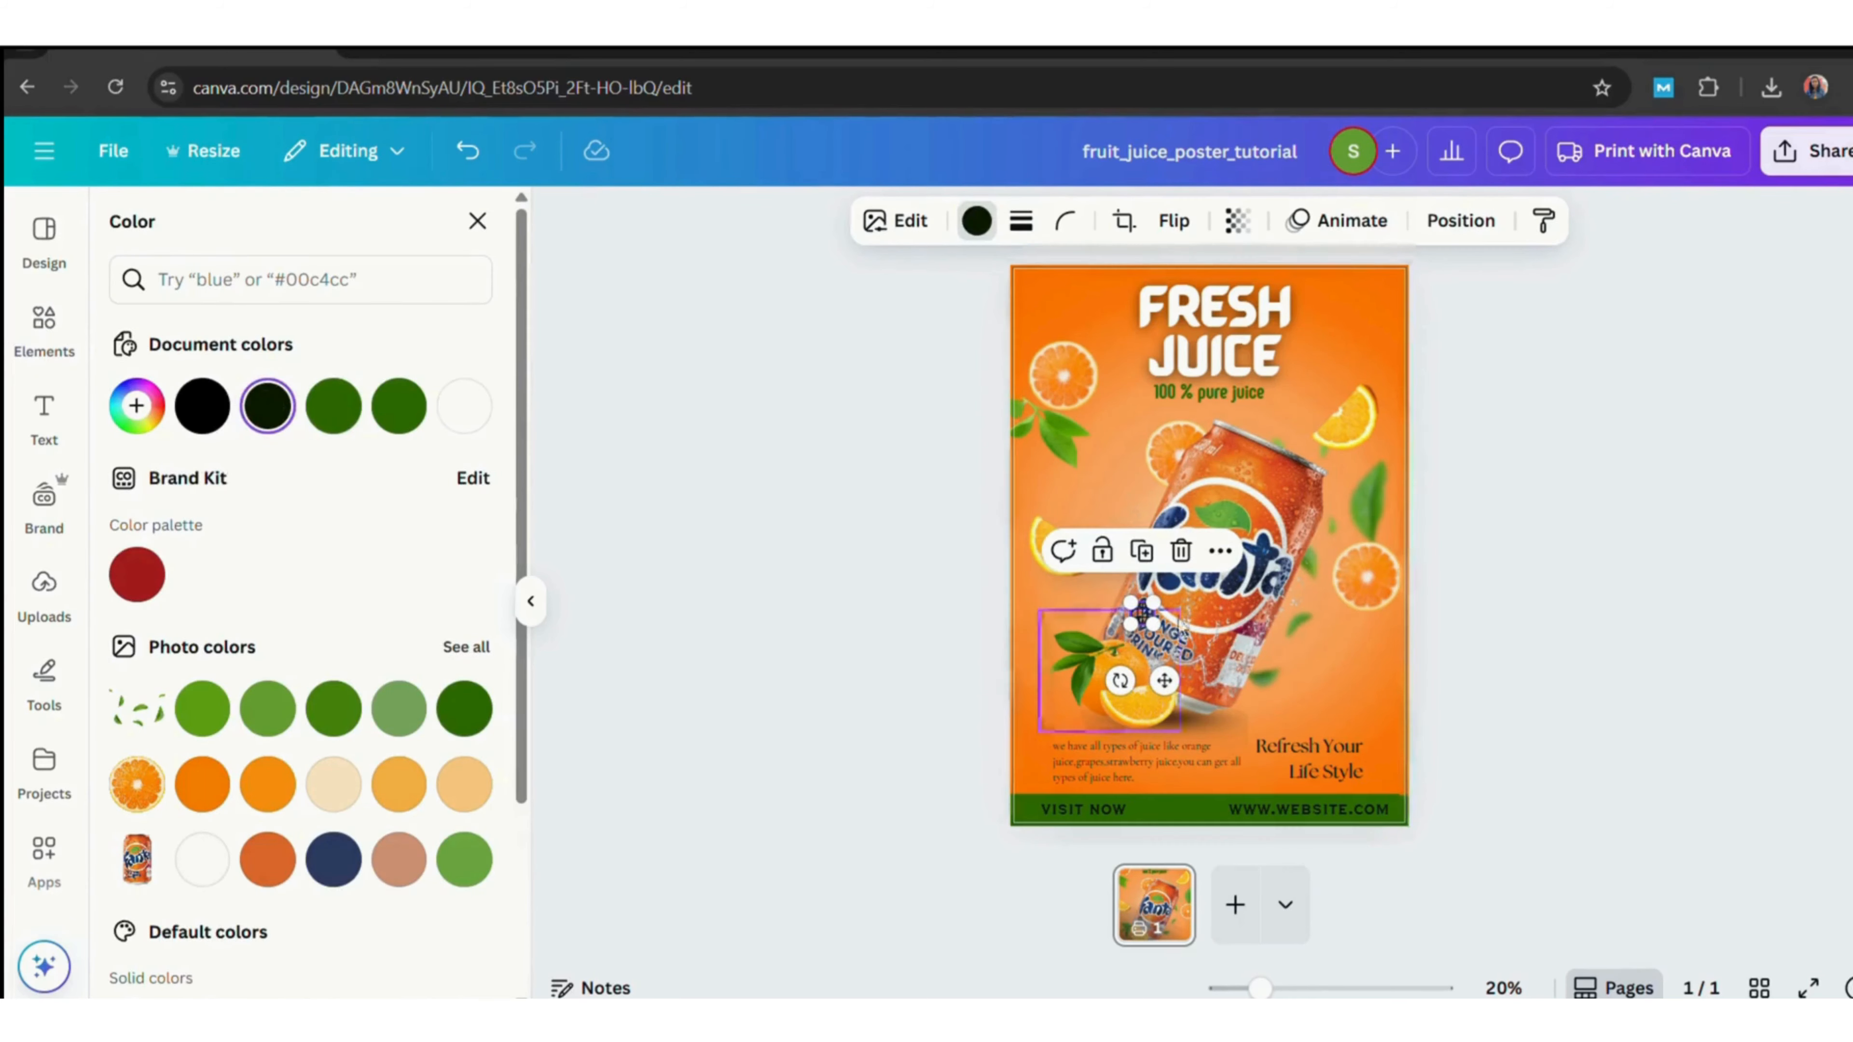
pyautogui.click(1489, 555)
pyautogui.moveTo(1153, 626); pyautogui.dragTo(1213, 811)
# Fine-tune the globe icon's position just before the web address.
pyautogui.click(1621, 753)
pyautogui.click(1203, 807)
pyautogui.click(1647, 790)
pyautogui.click(1208, 811)
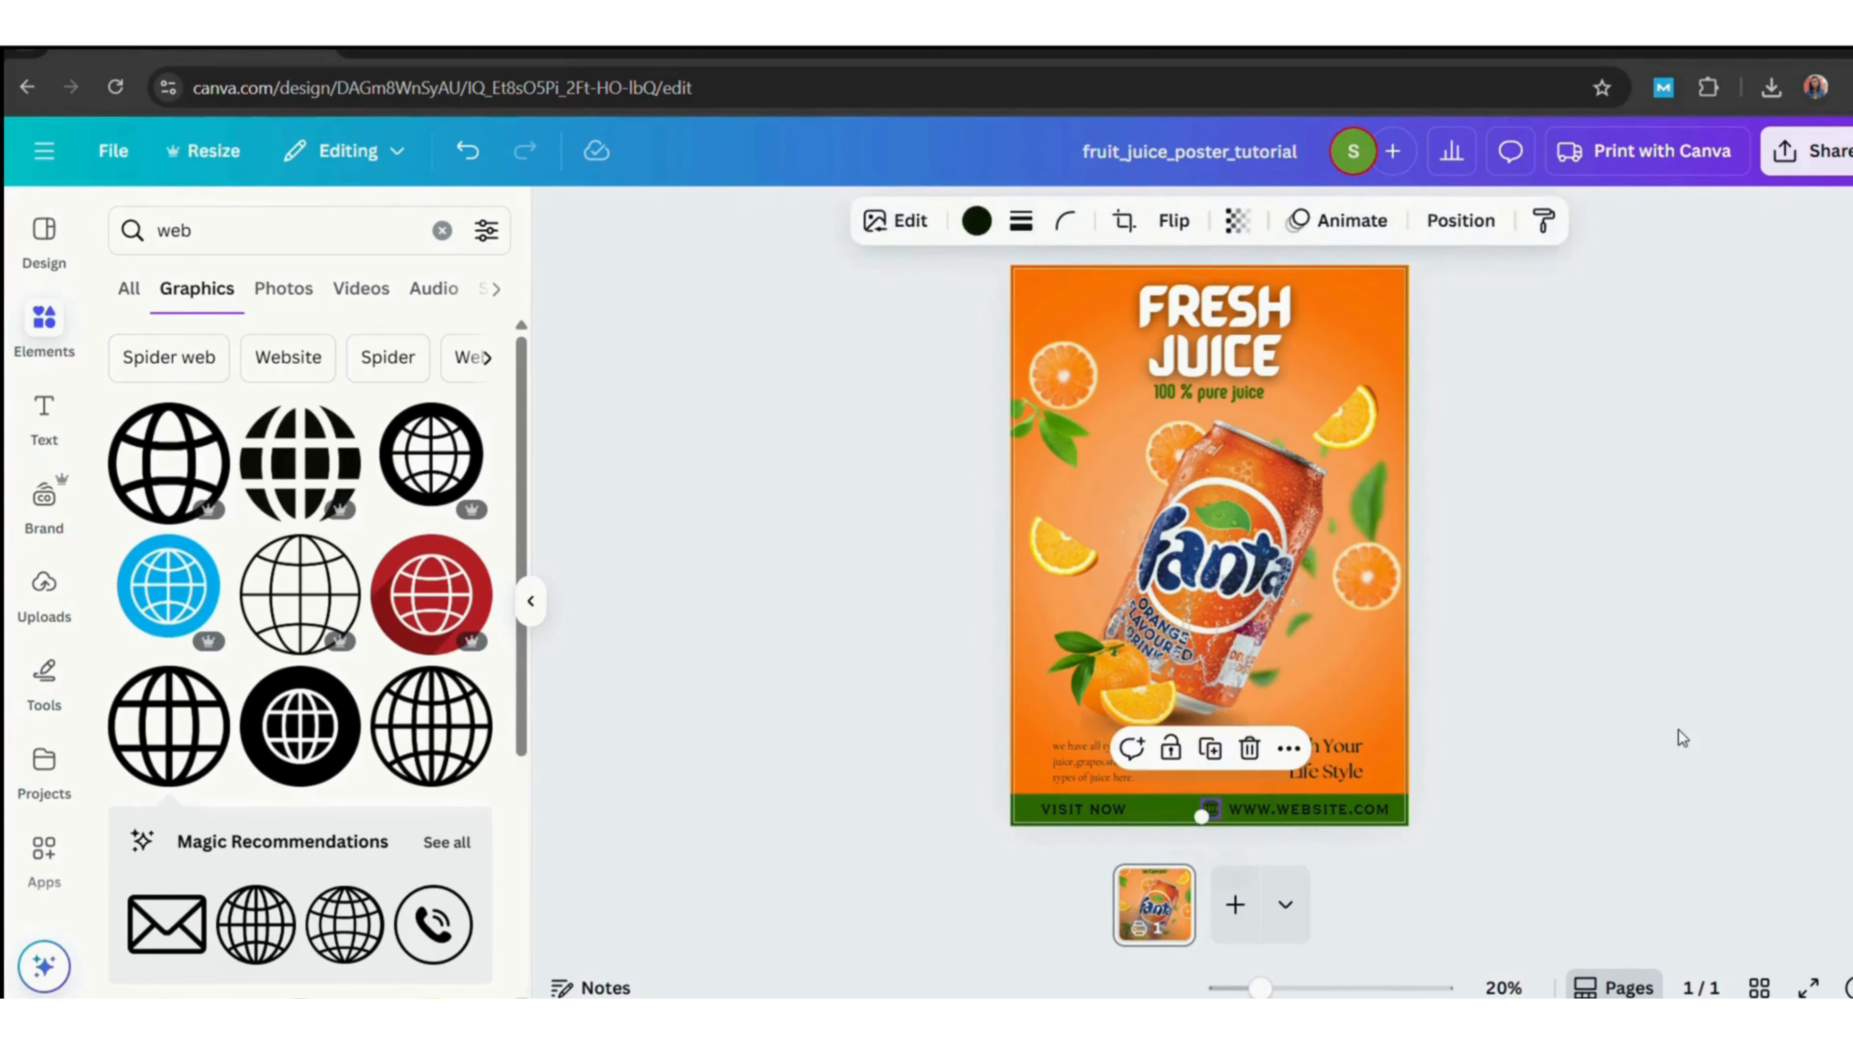
pyautogui.click(1679, 738)
pyautogui.click(1213, 813)
pyautogui.click(1568, 800)
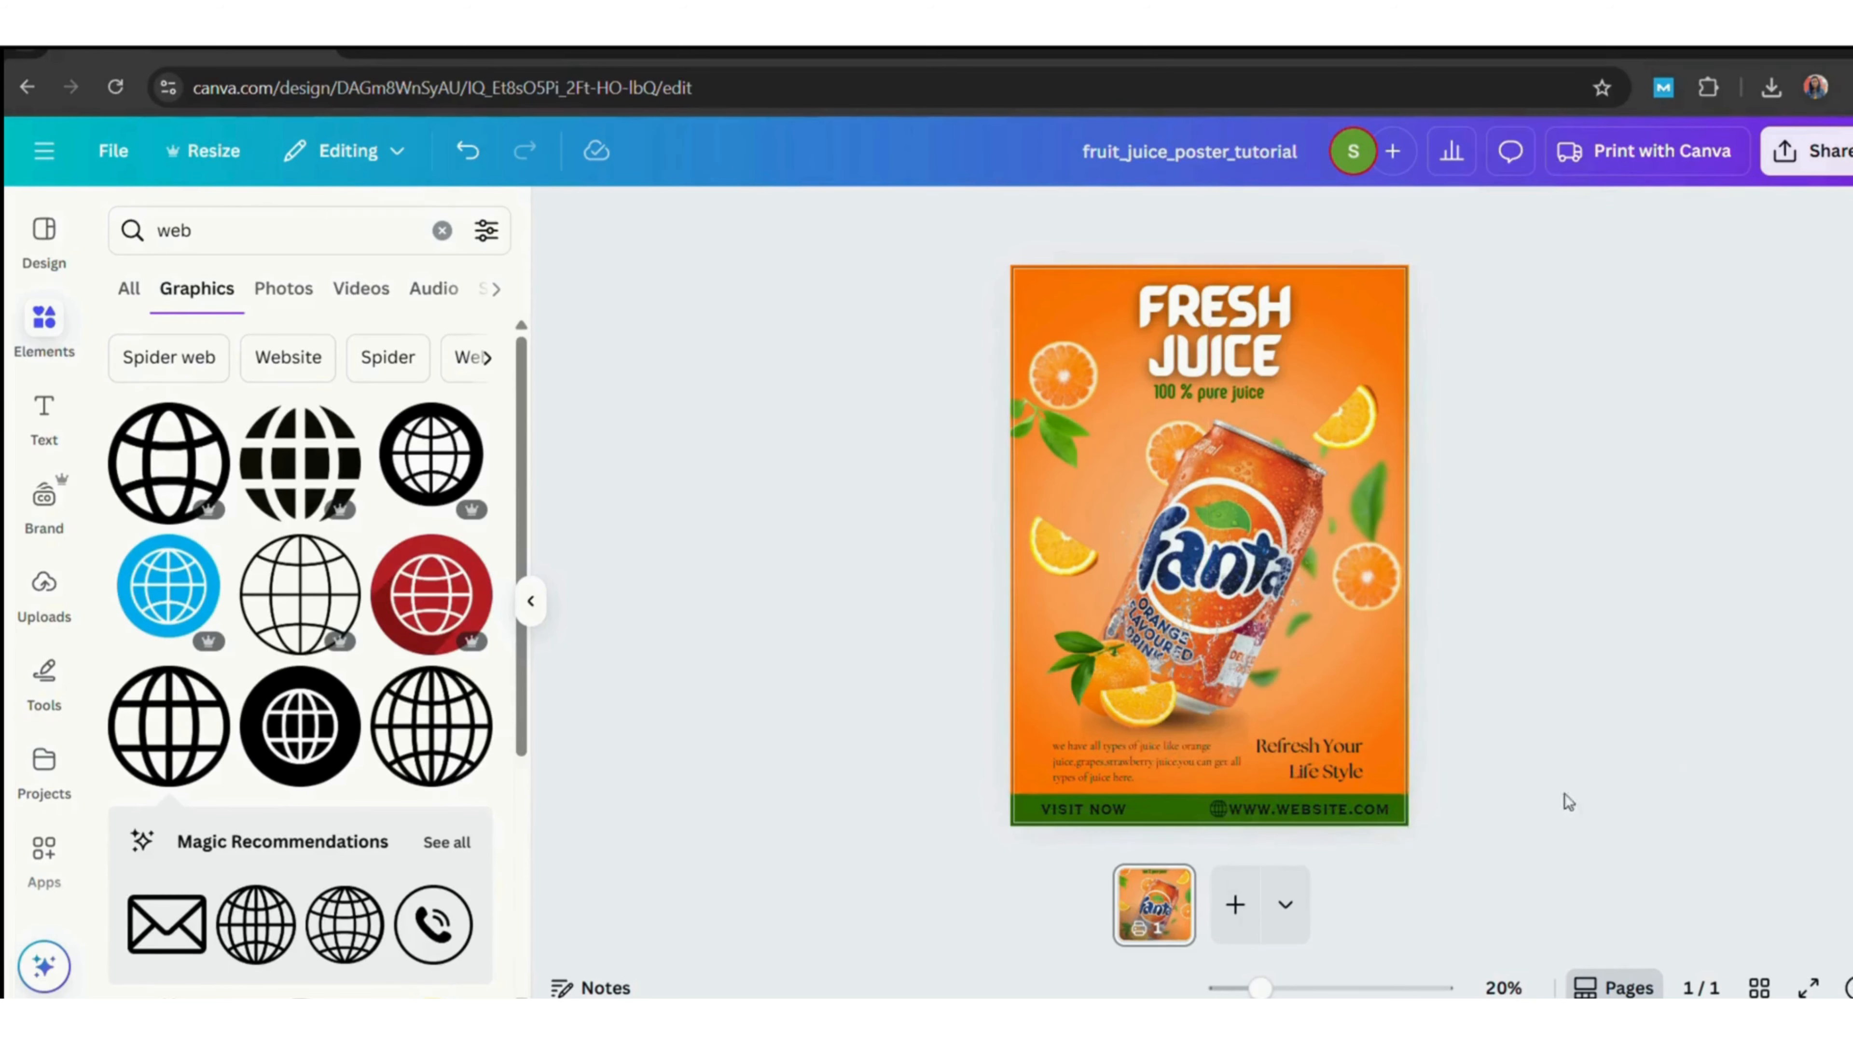
pyautogui.moveTo(1345, 823); pyautogui.dragTo(1344, 823)
pyautogui.click(1215, 810)
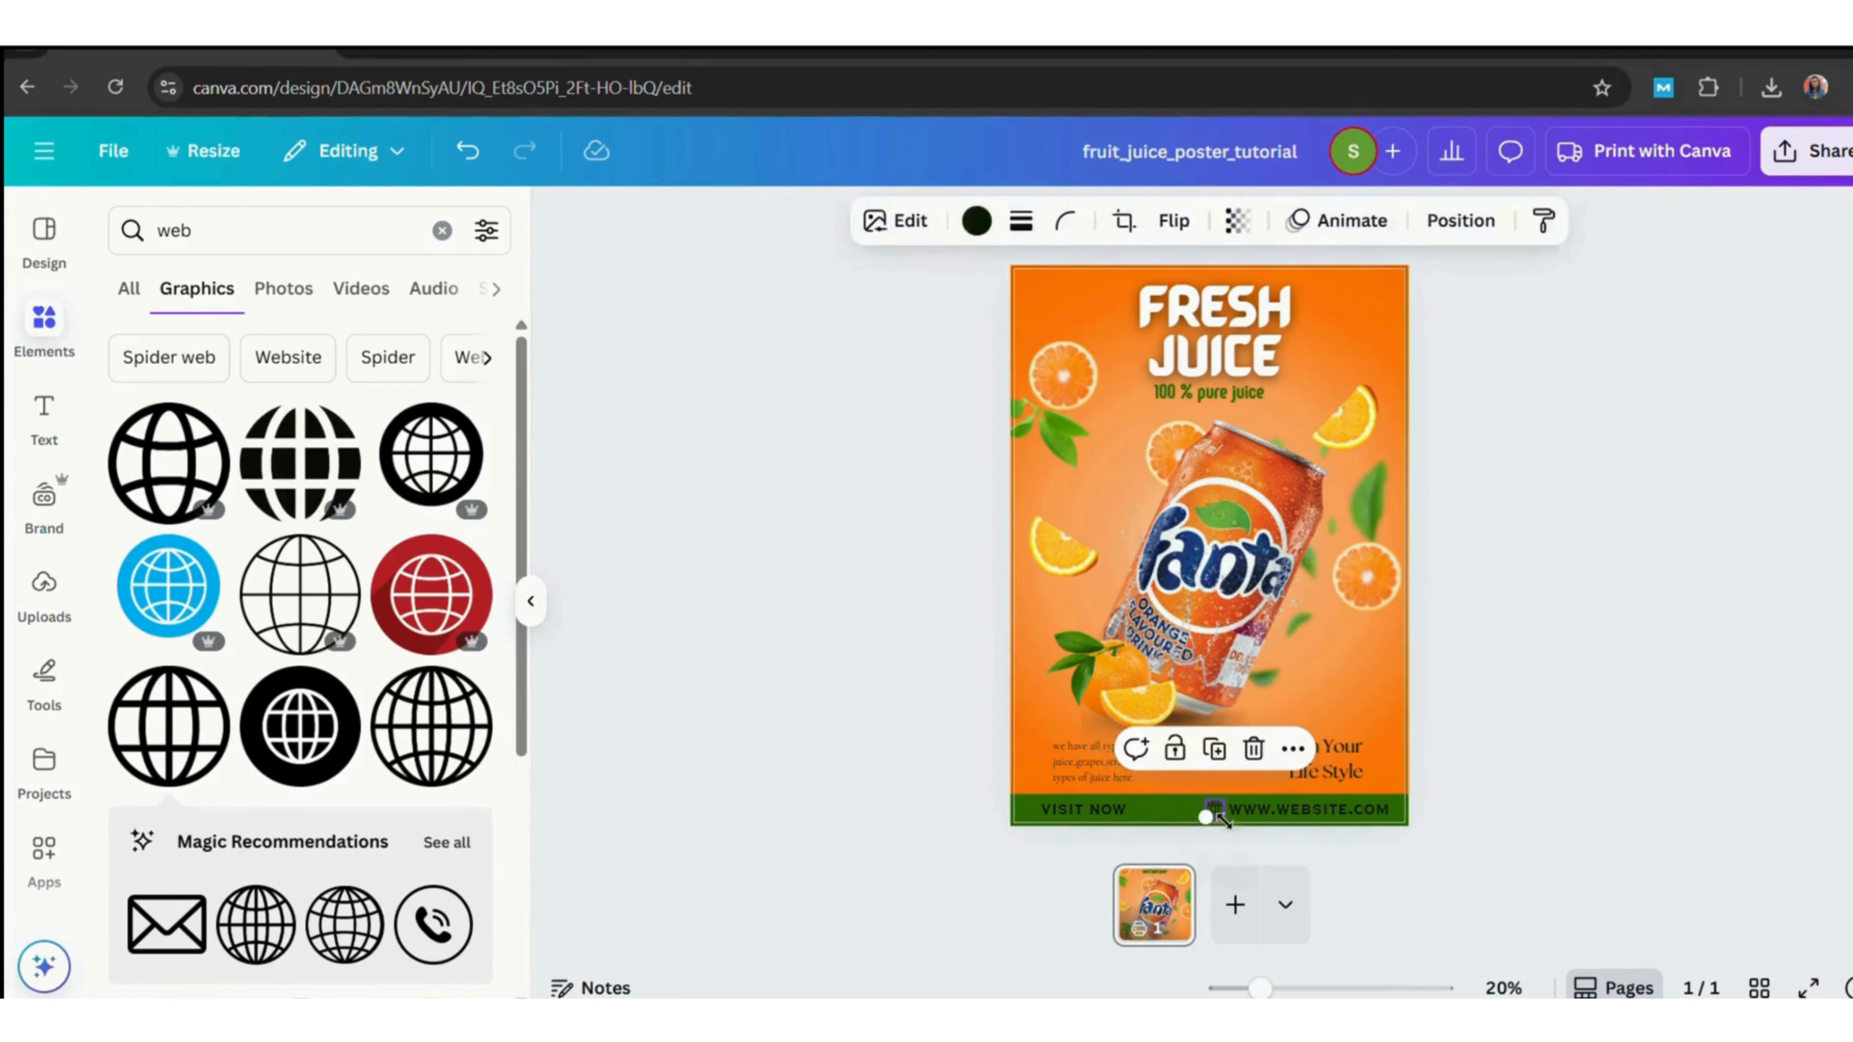
pyautogui.click(1595, 799)
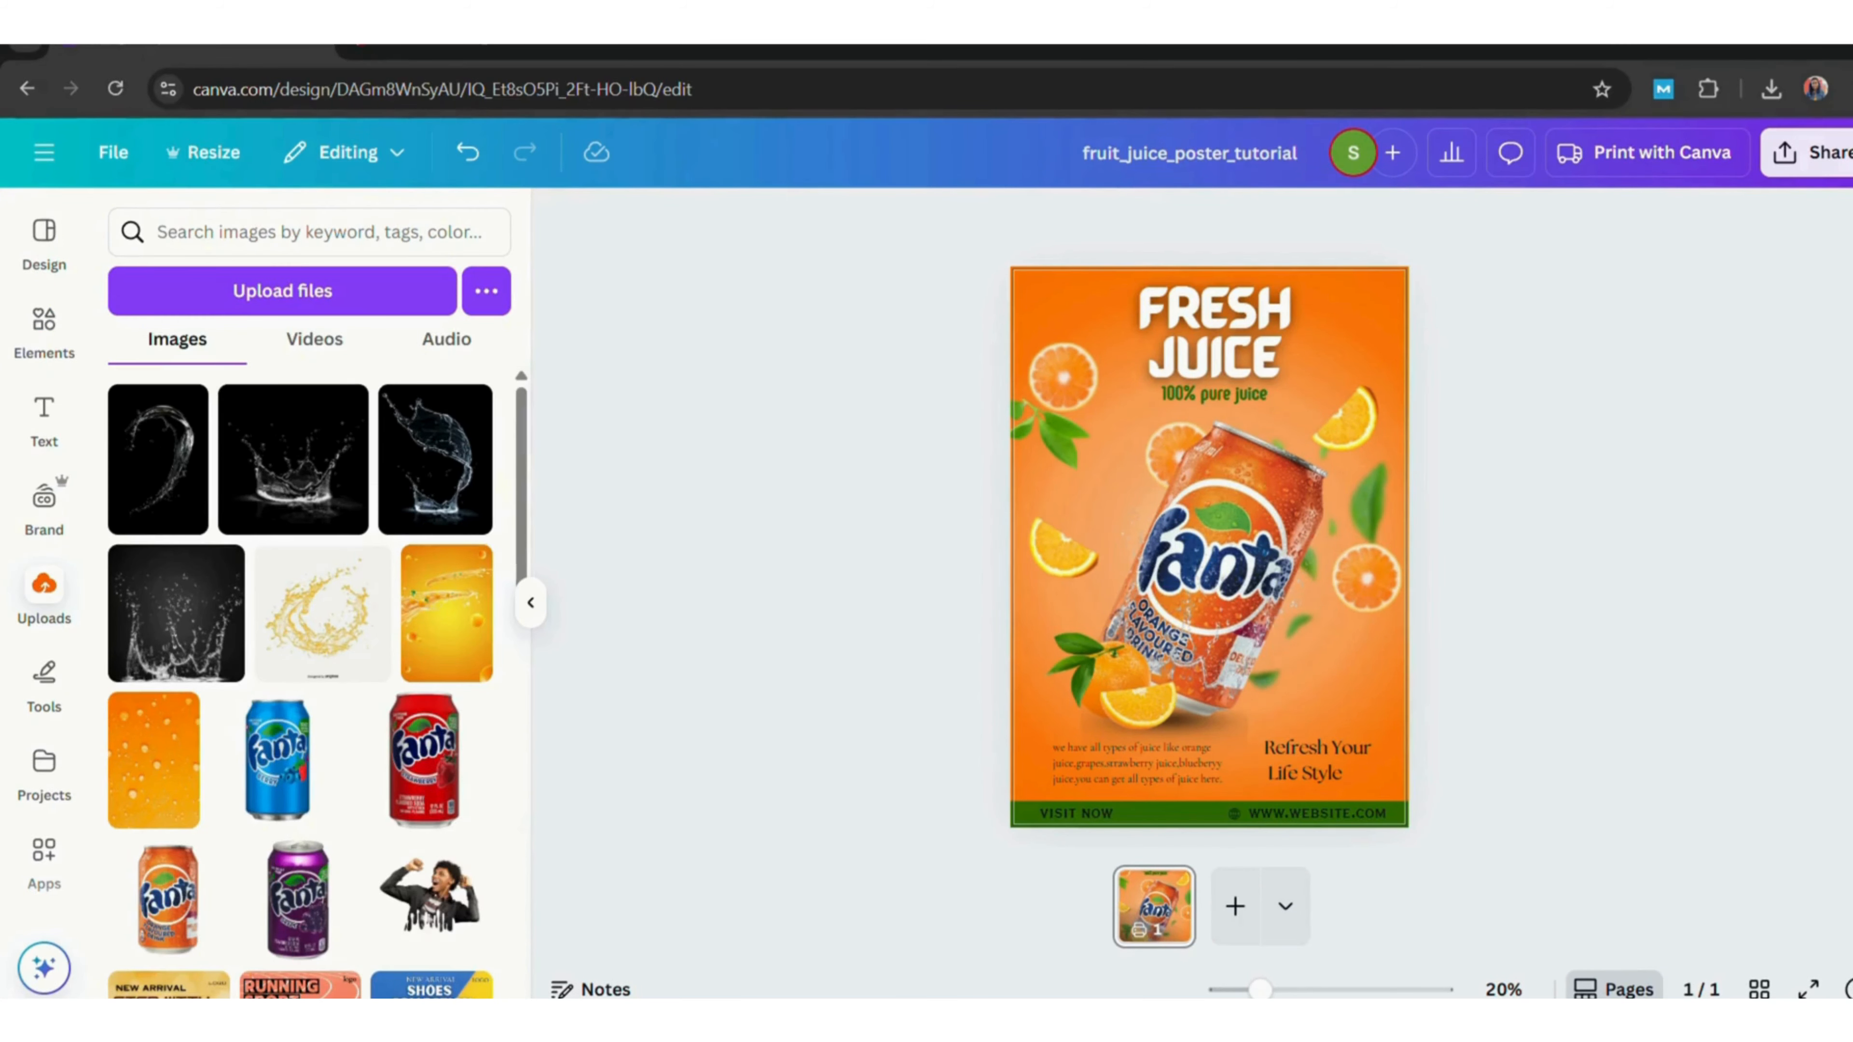
# Download the poster as a PNG at size 1.125.
pyautogui.click(1809, 152)
pyautogui.click(1439, 657)
pyautogui.moveTo(1457, 411); pyautogui.dragTo(1484, 418)
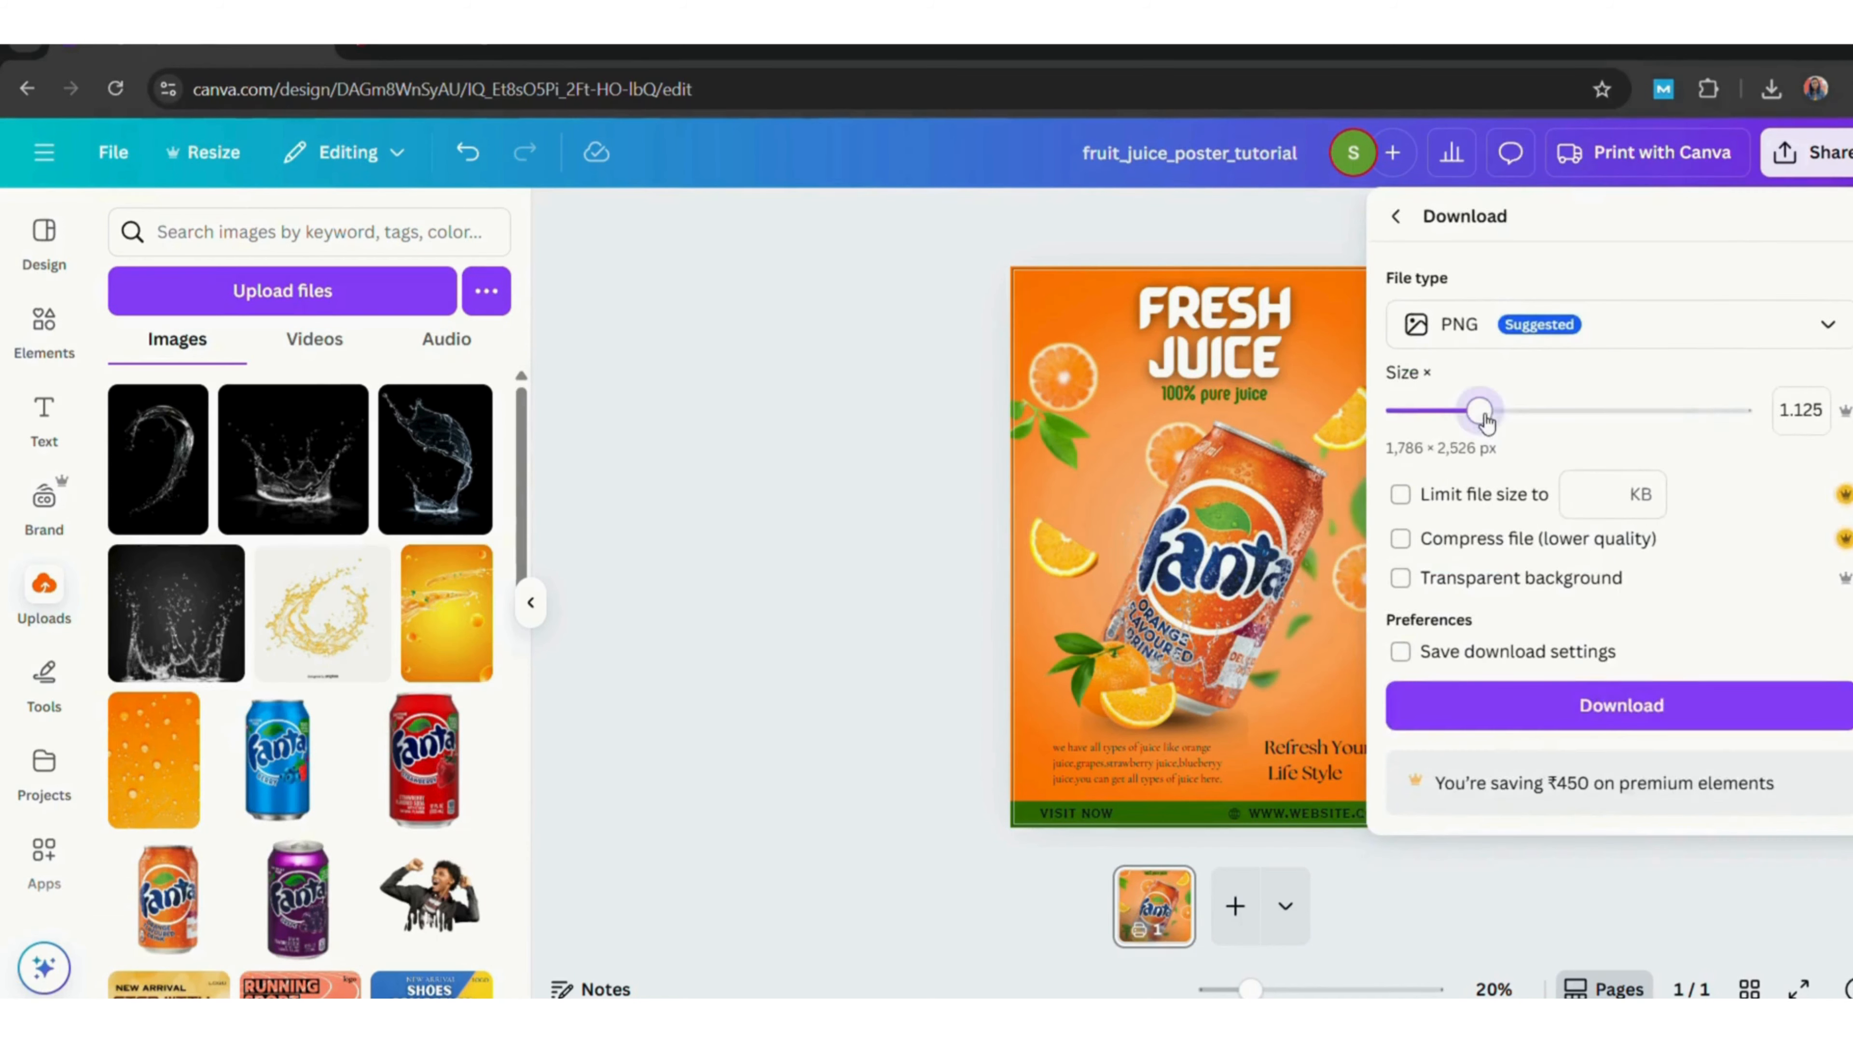
pyautogui.click(1641, 703)
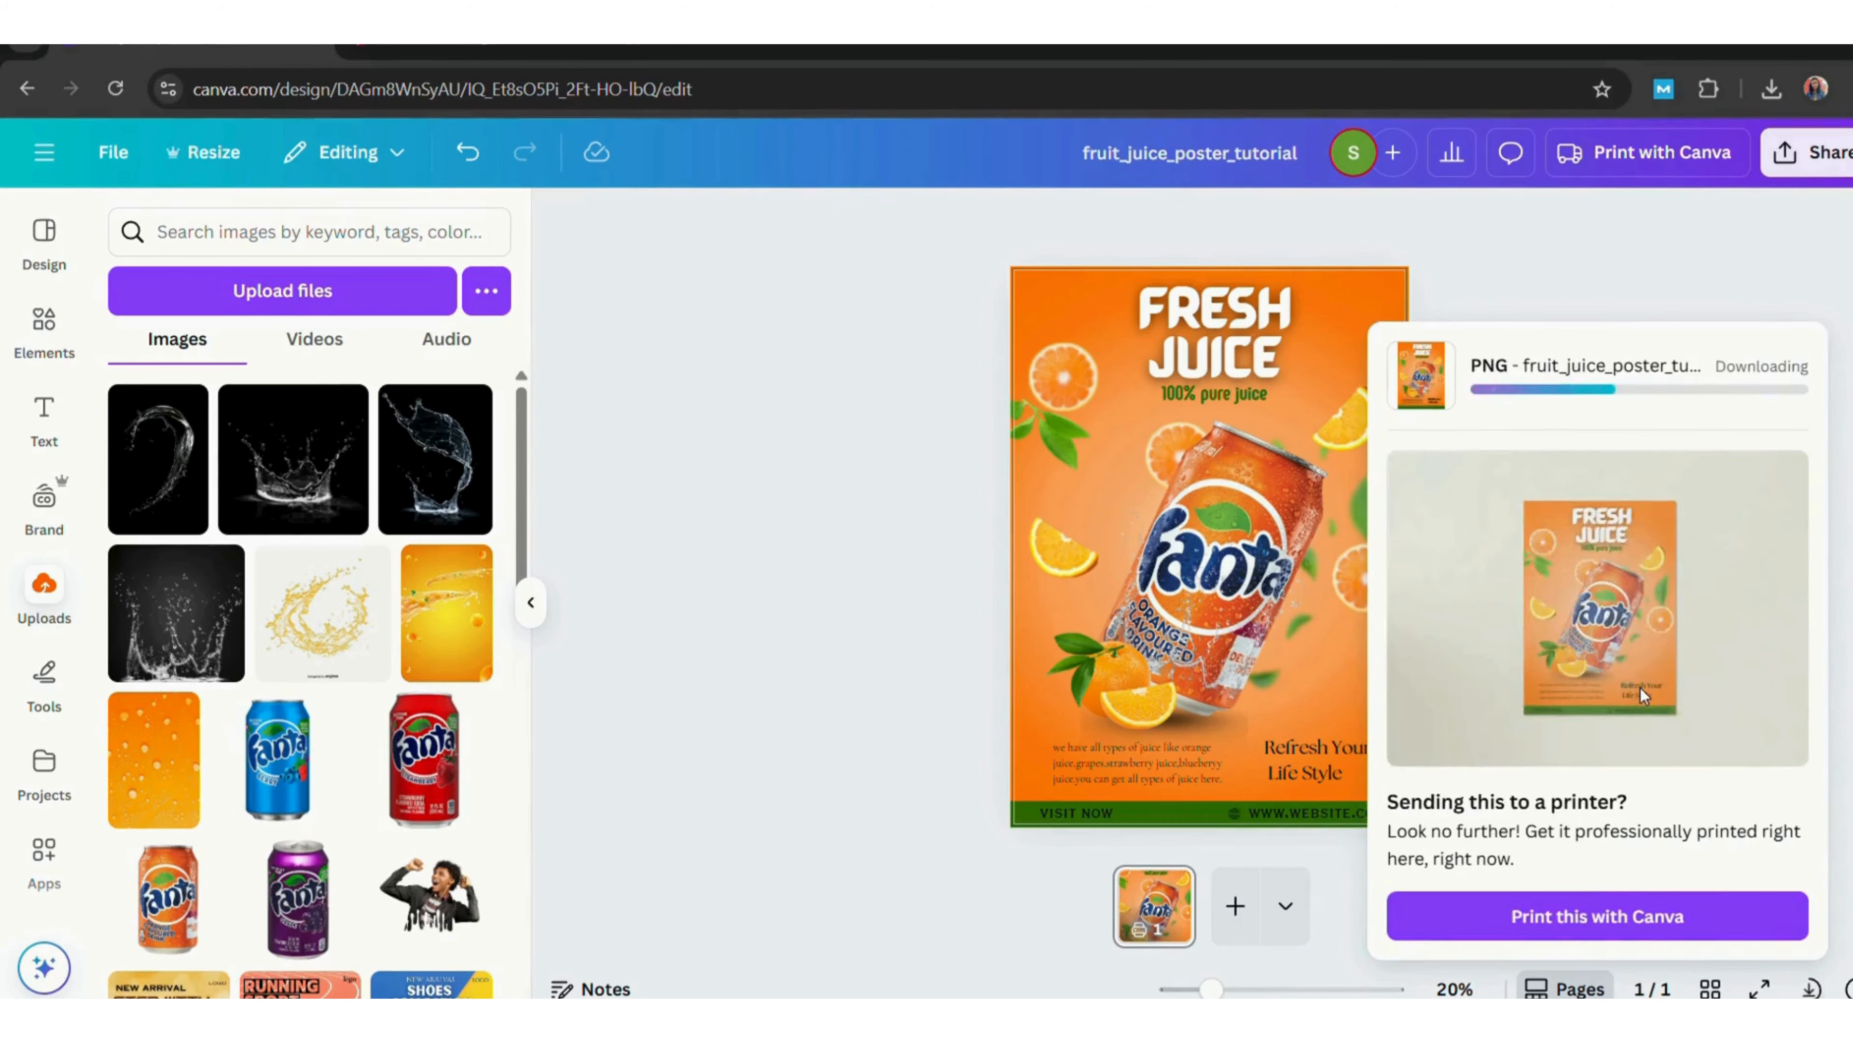